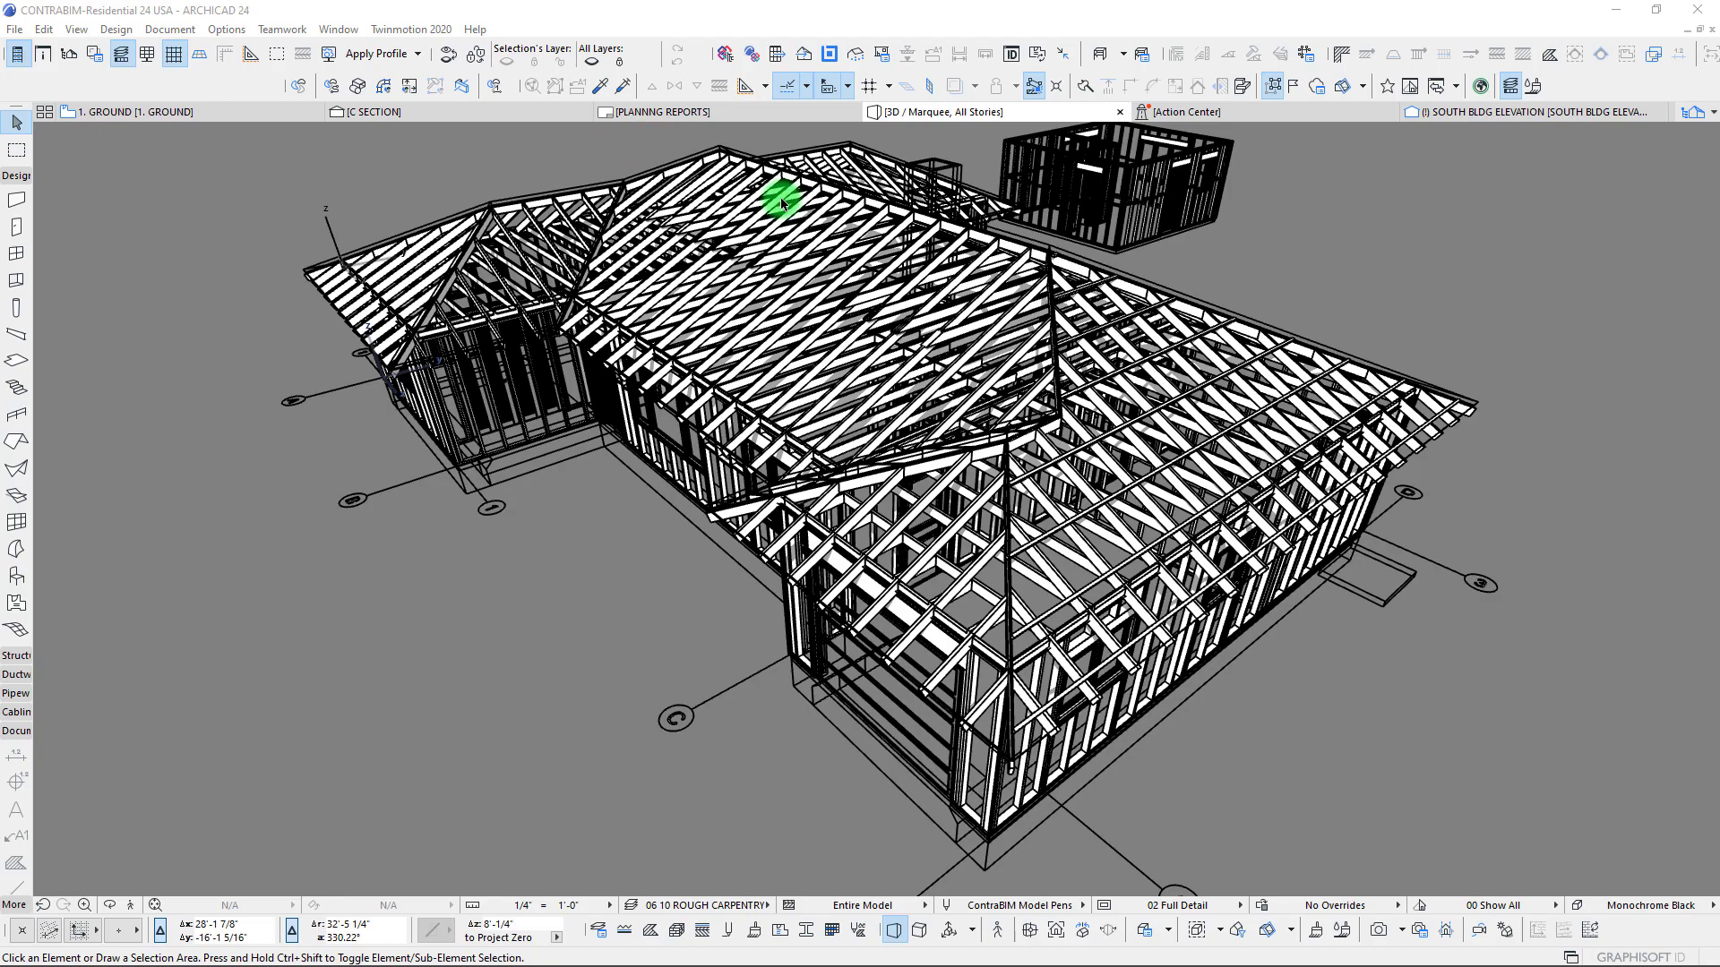
Orbit the framed house in 3D, including an eye-level view of the house and outbuilding.
middle_click_drag(685, 316, 685, 316, "shift")
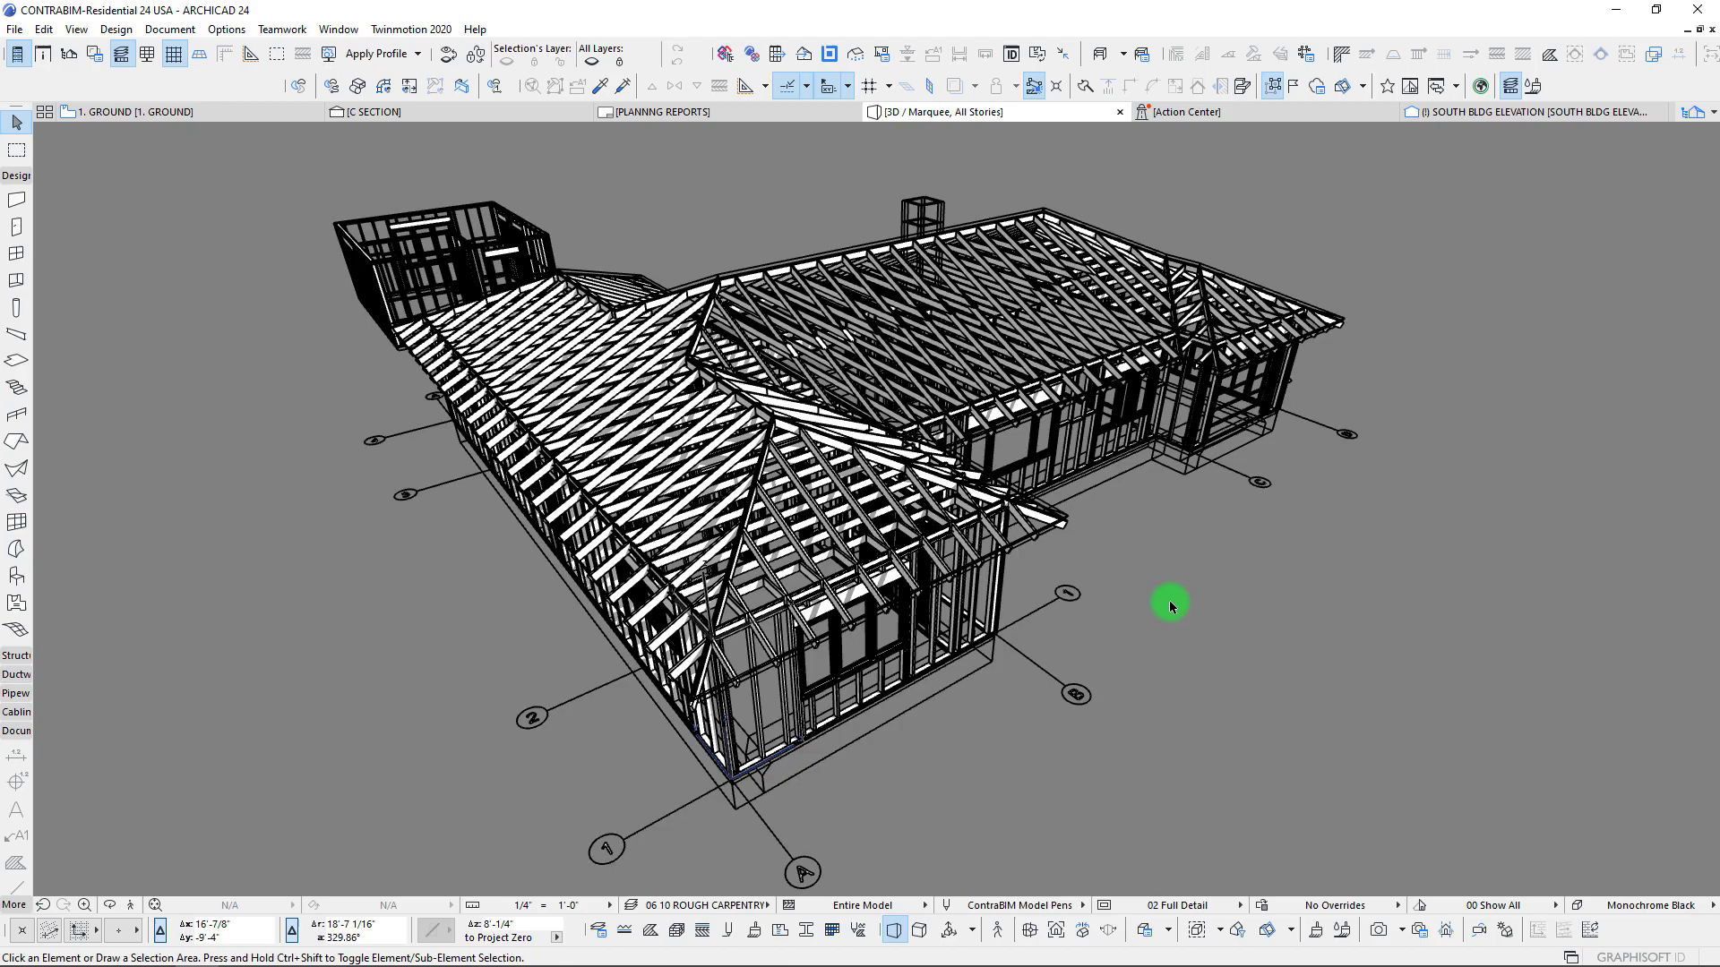
key("ctrl+F3")
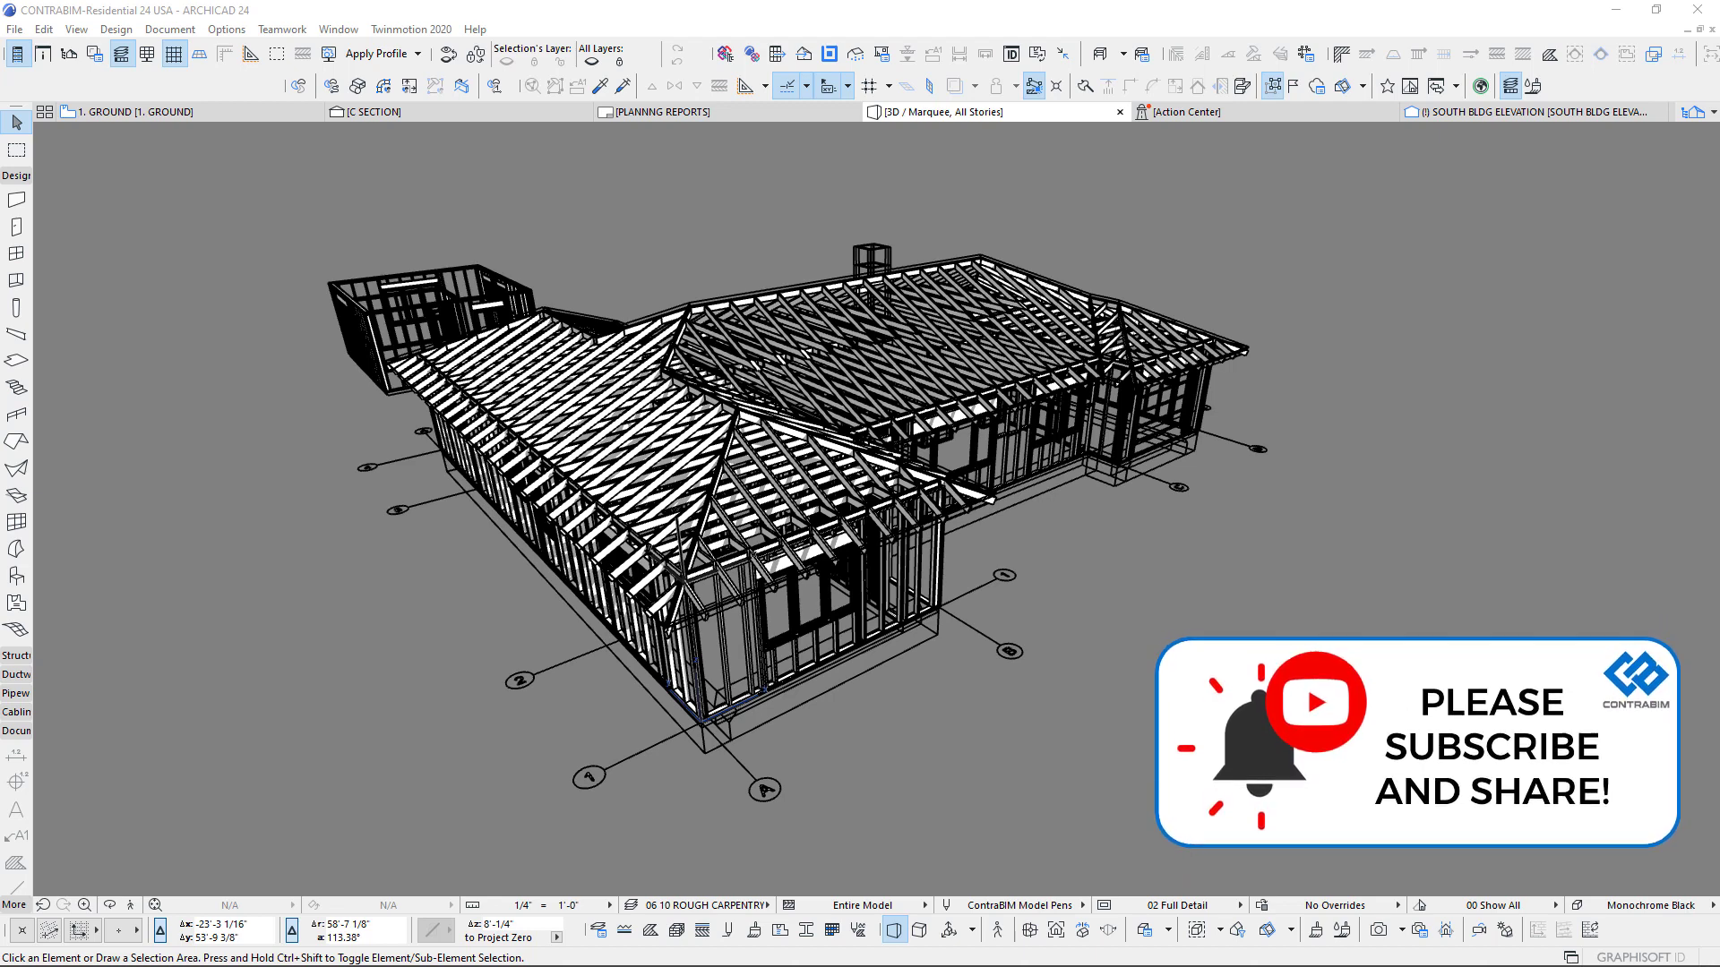
middle_click_drag(998, 385, 909, 465, "shift")
scroll(908, 467, "up", 10)
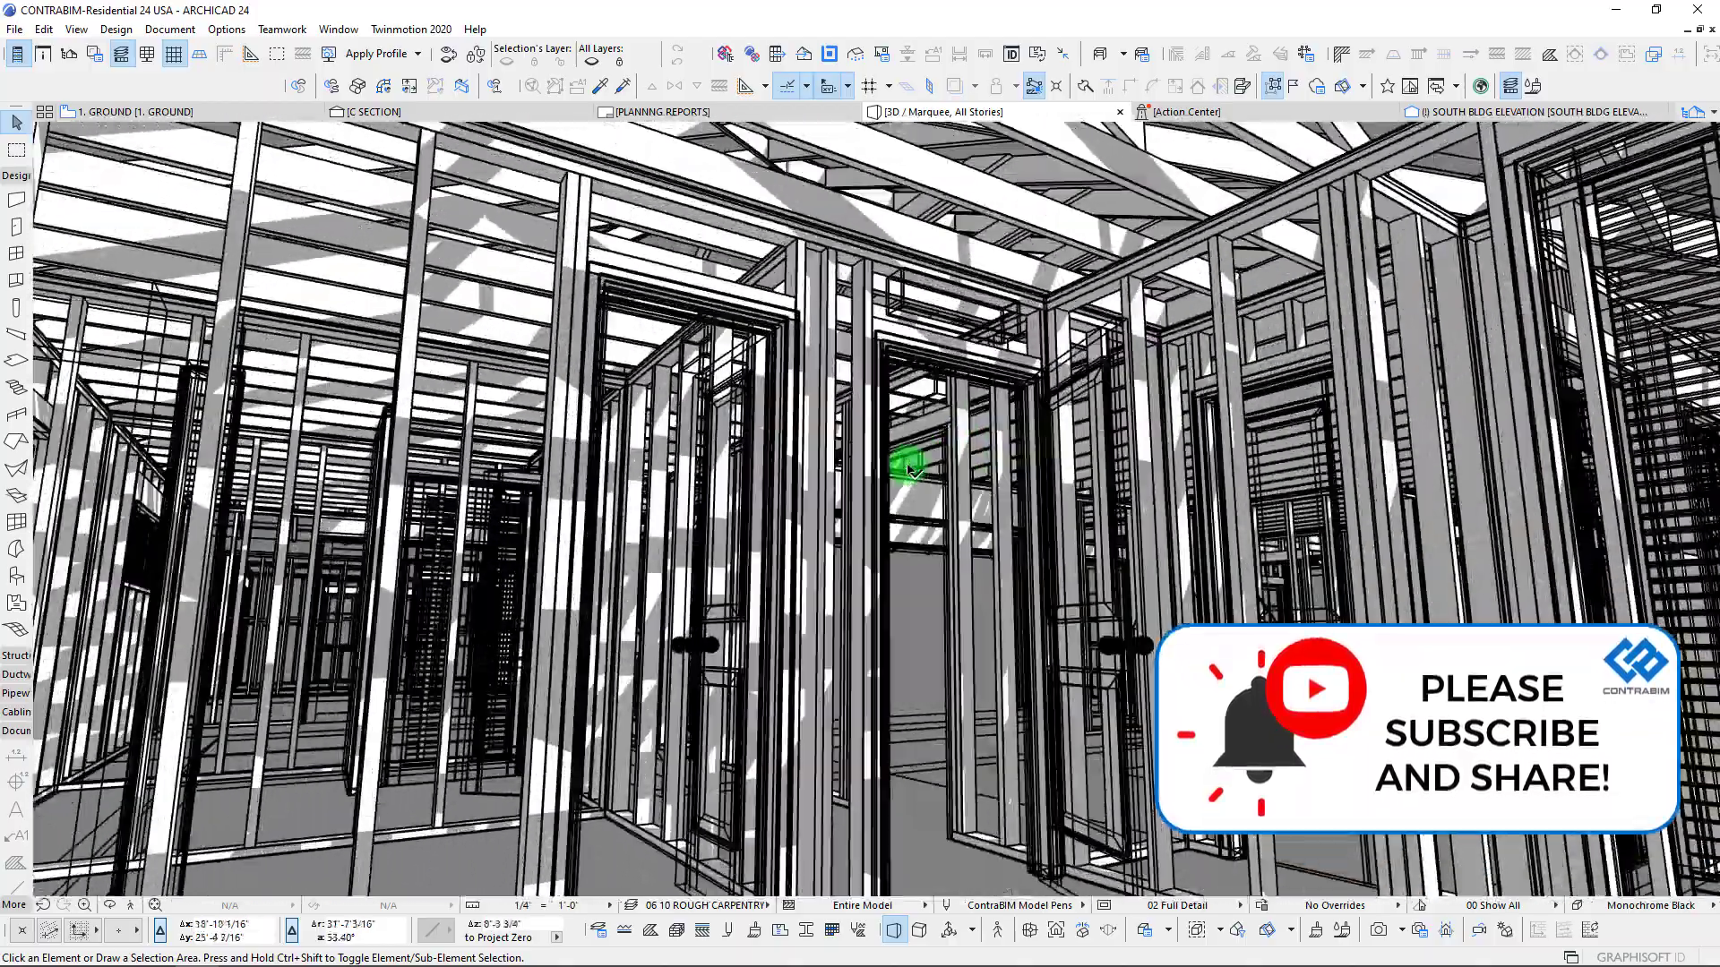
middle_click_drag(908, 466, 911, 469, "shift")
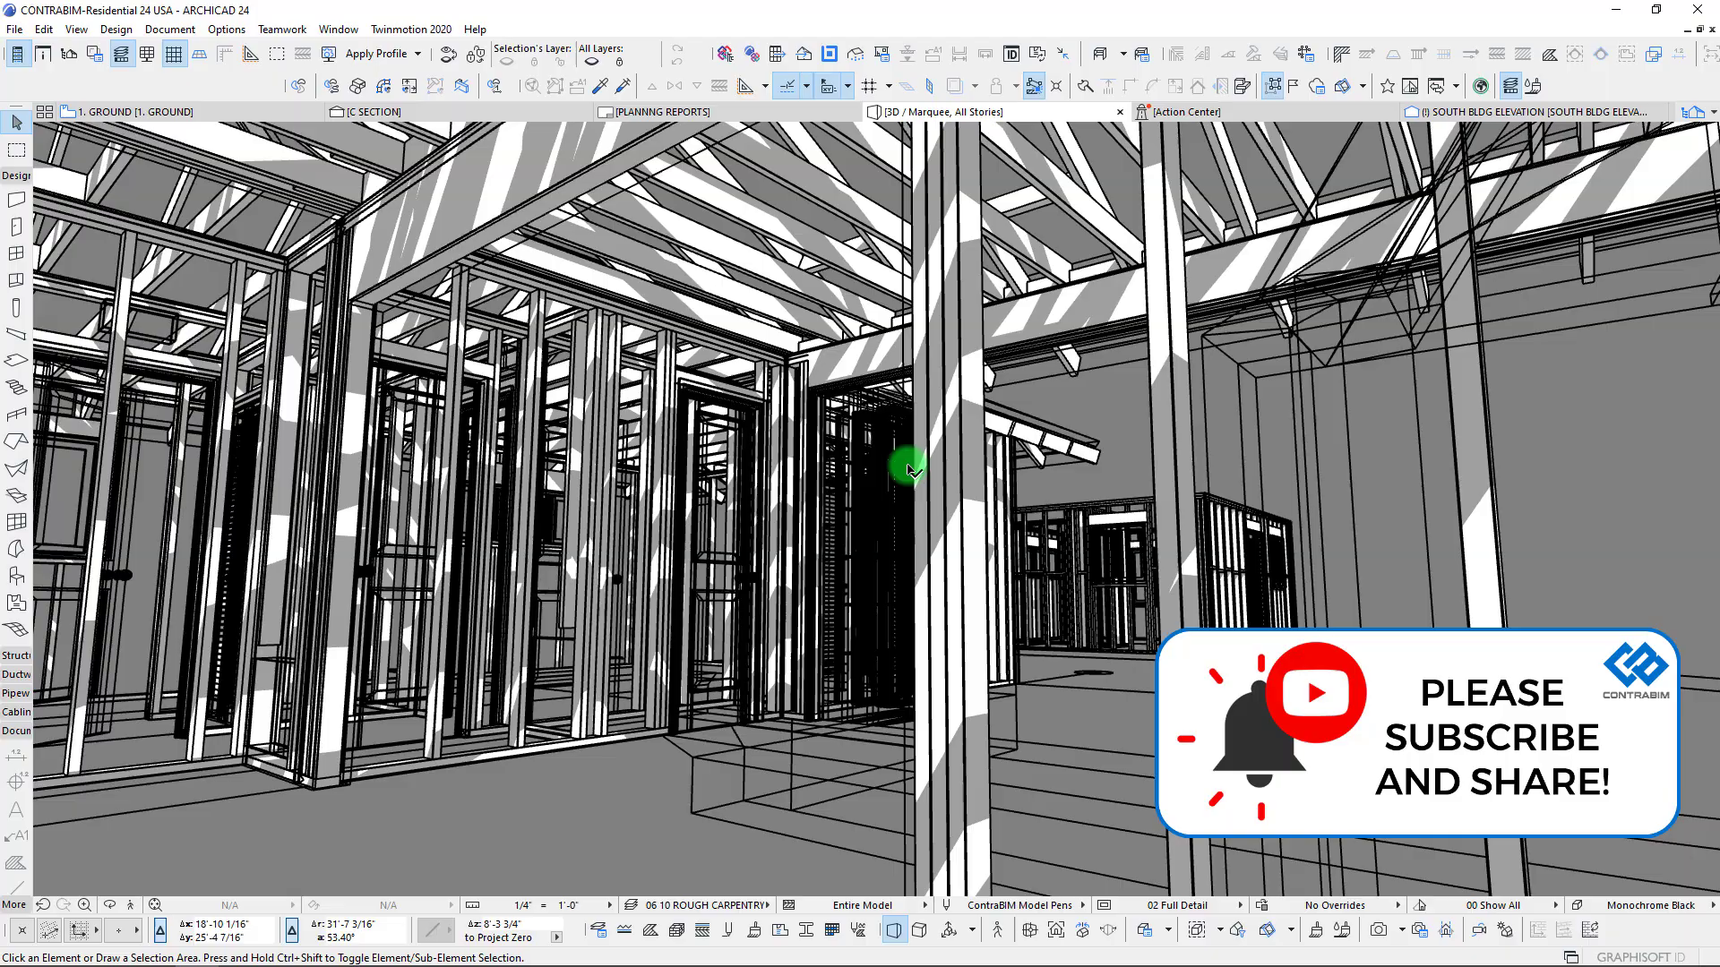
scroll(909, 466, "down", 10)
scroll(909, 466, "up", 5)
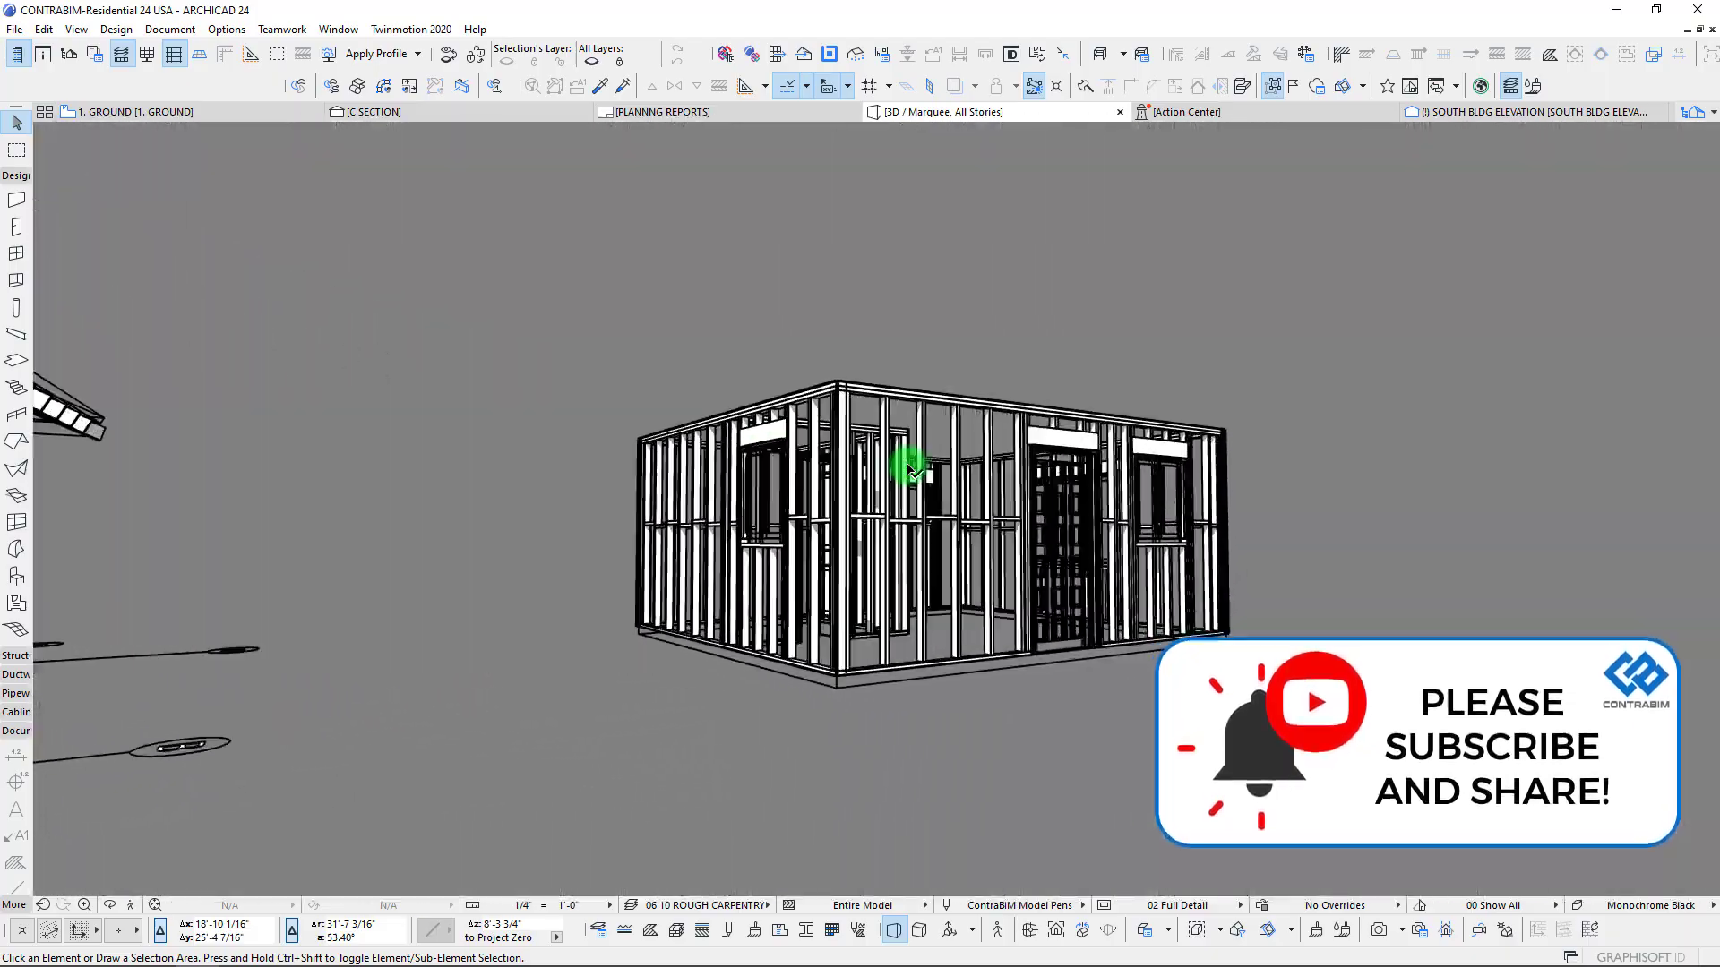
scroll(908, 465, "up", 3)
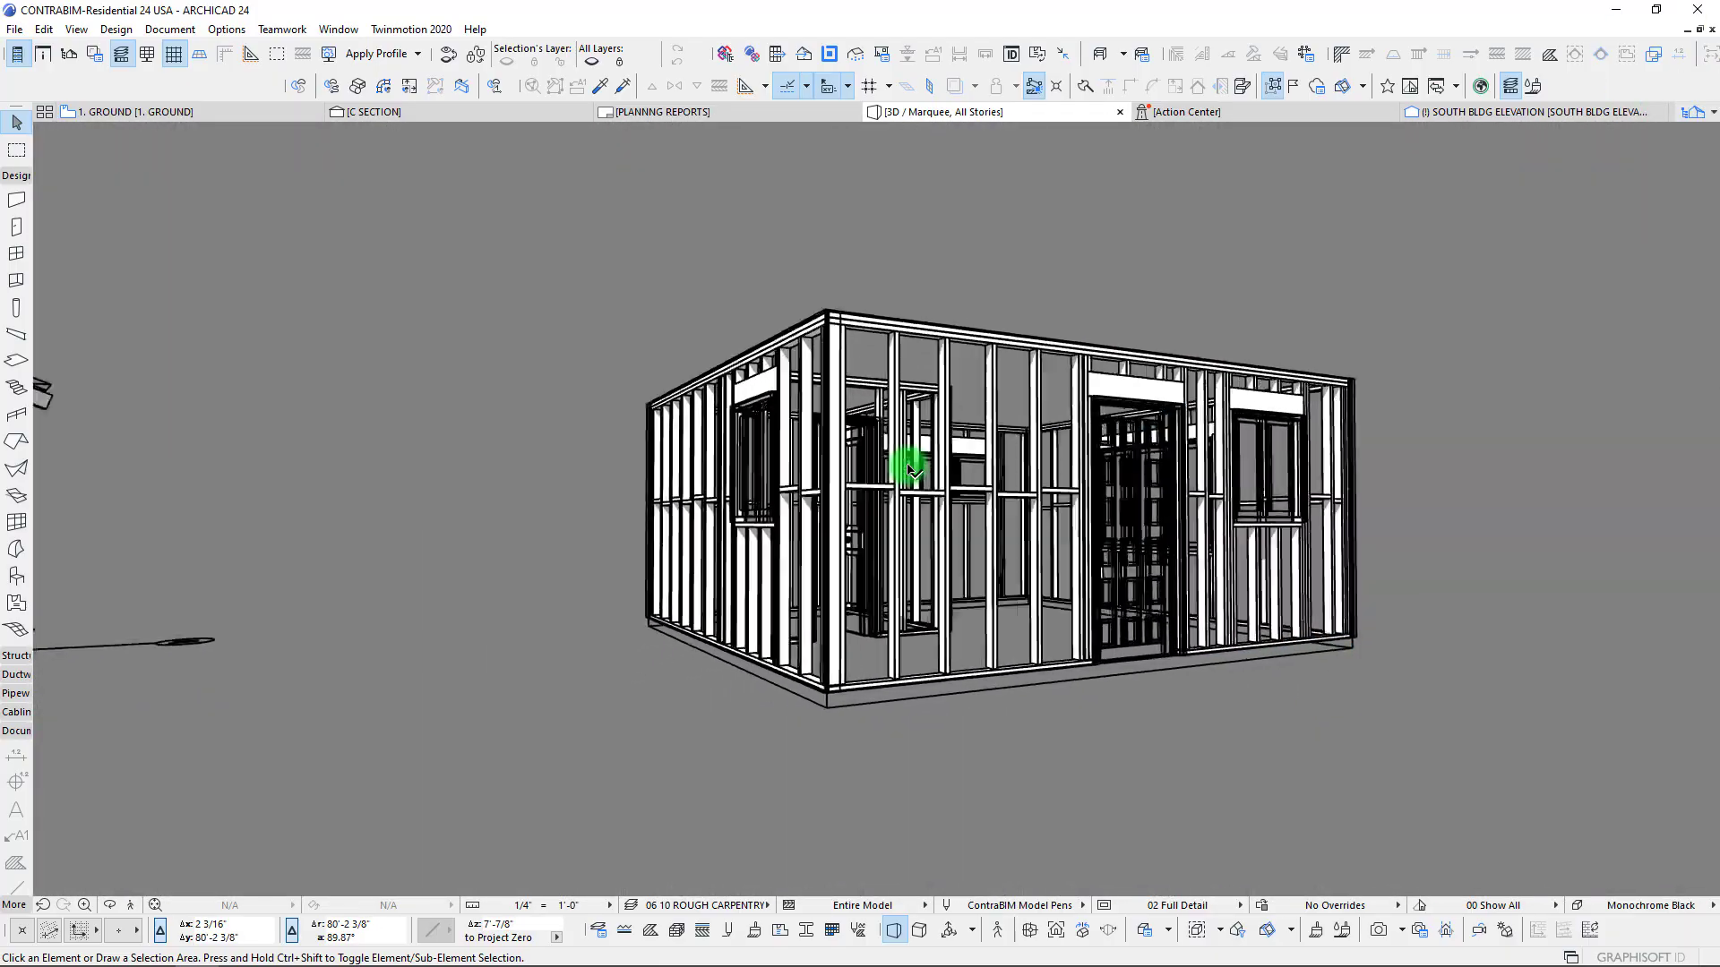
middle_click_drag(912, 468, 910, 469, "shift")
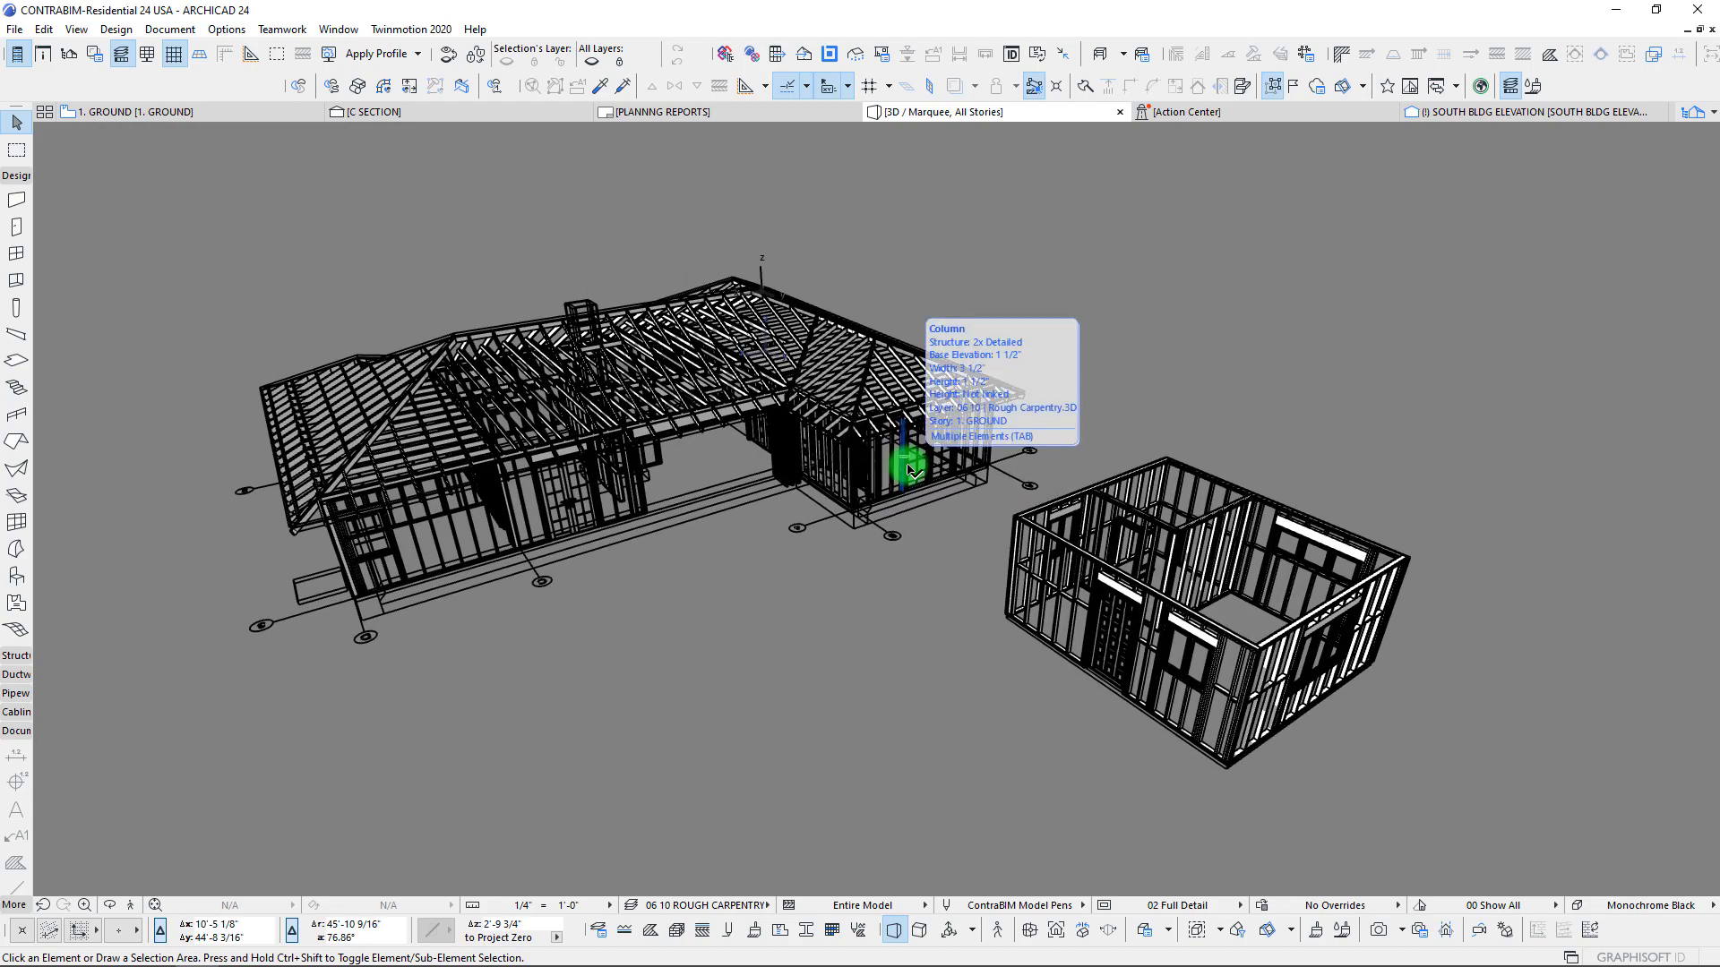
Bring up the Graphisoft add-ons page and highlight the Goodies for Archicad description.
key("alt+Tab")
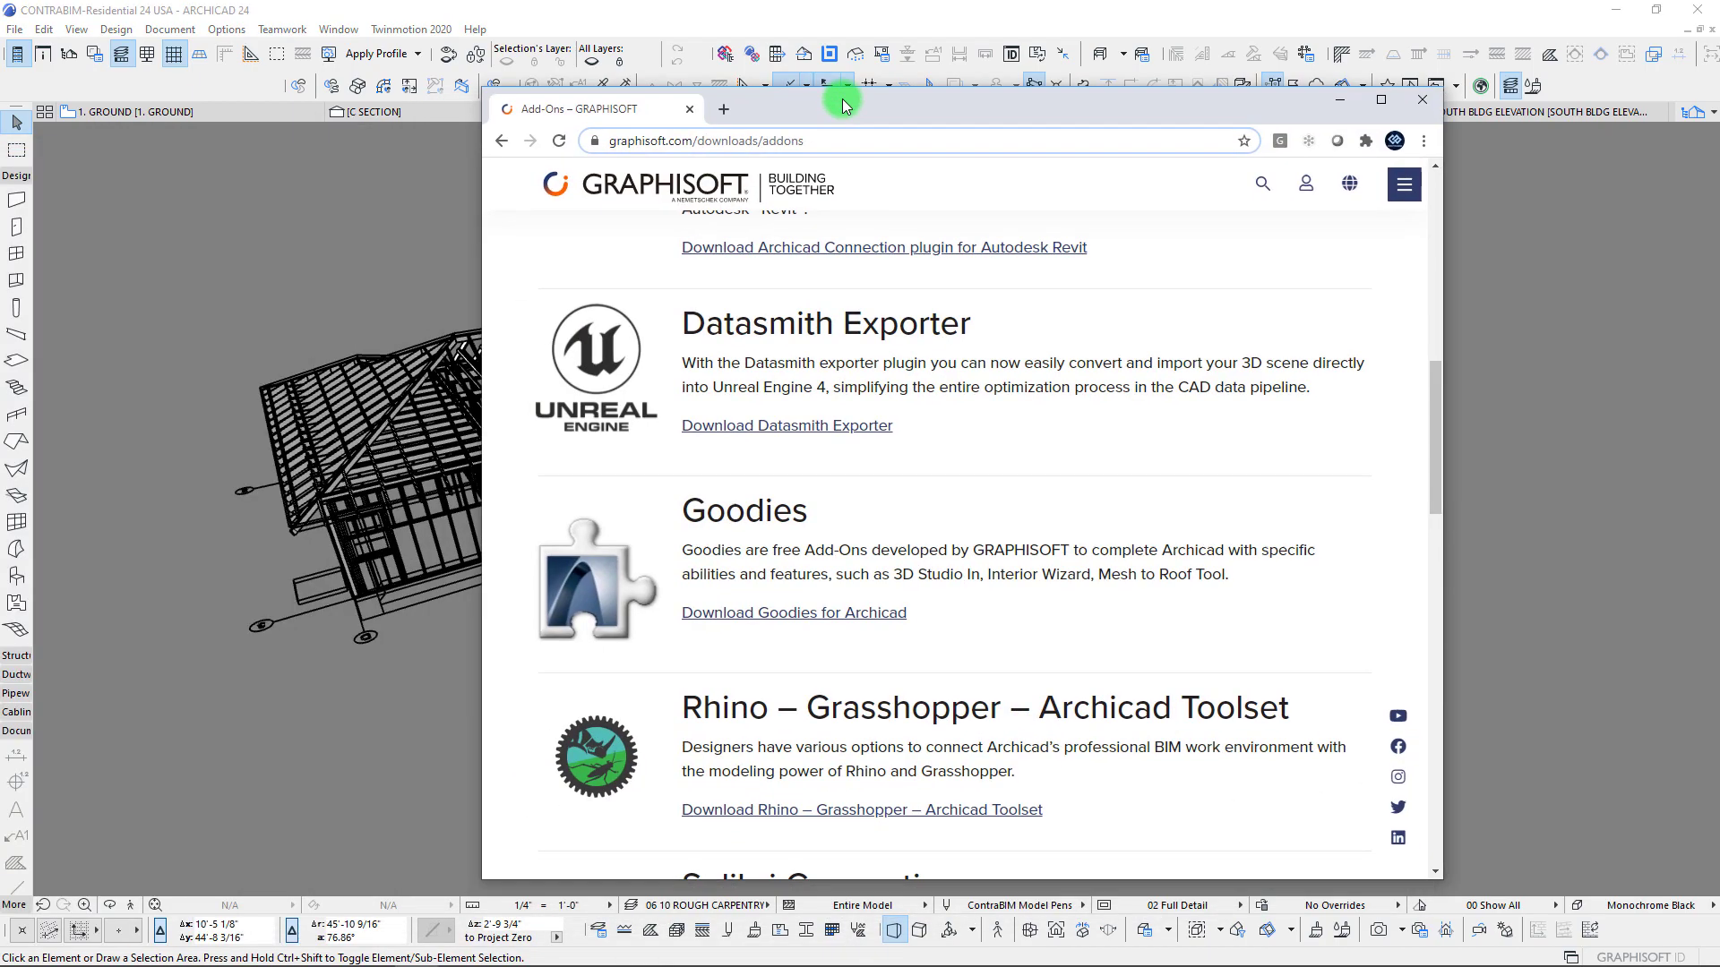
left_click_drag(861, 94, 688, 98)
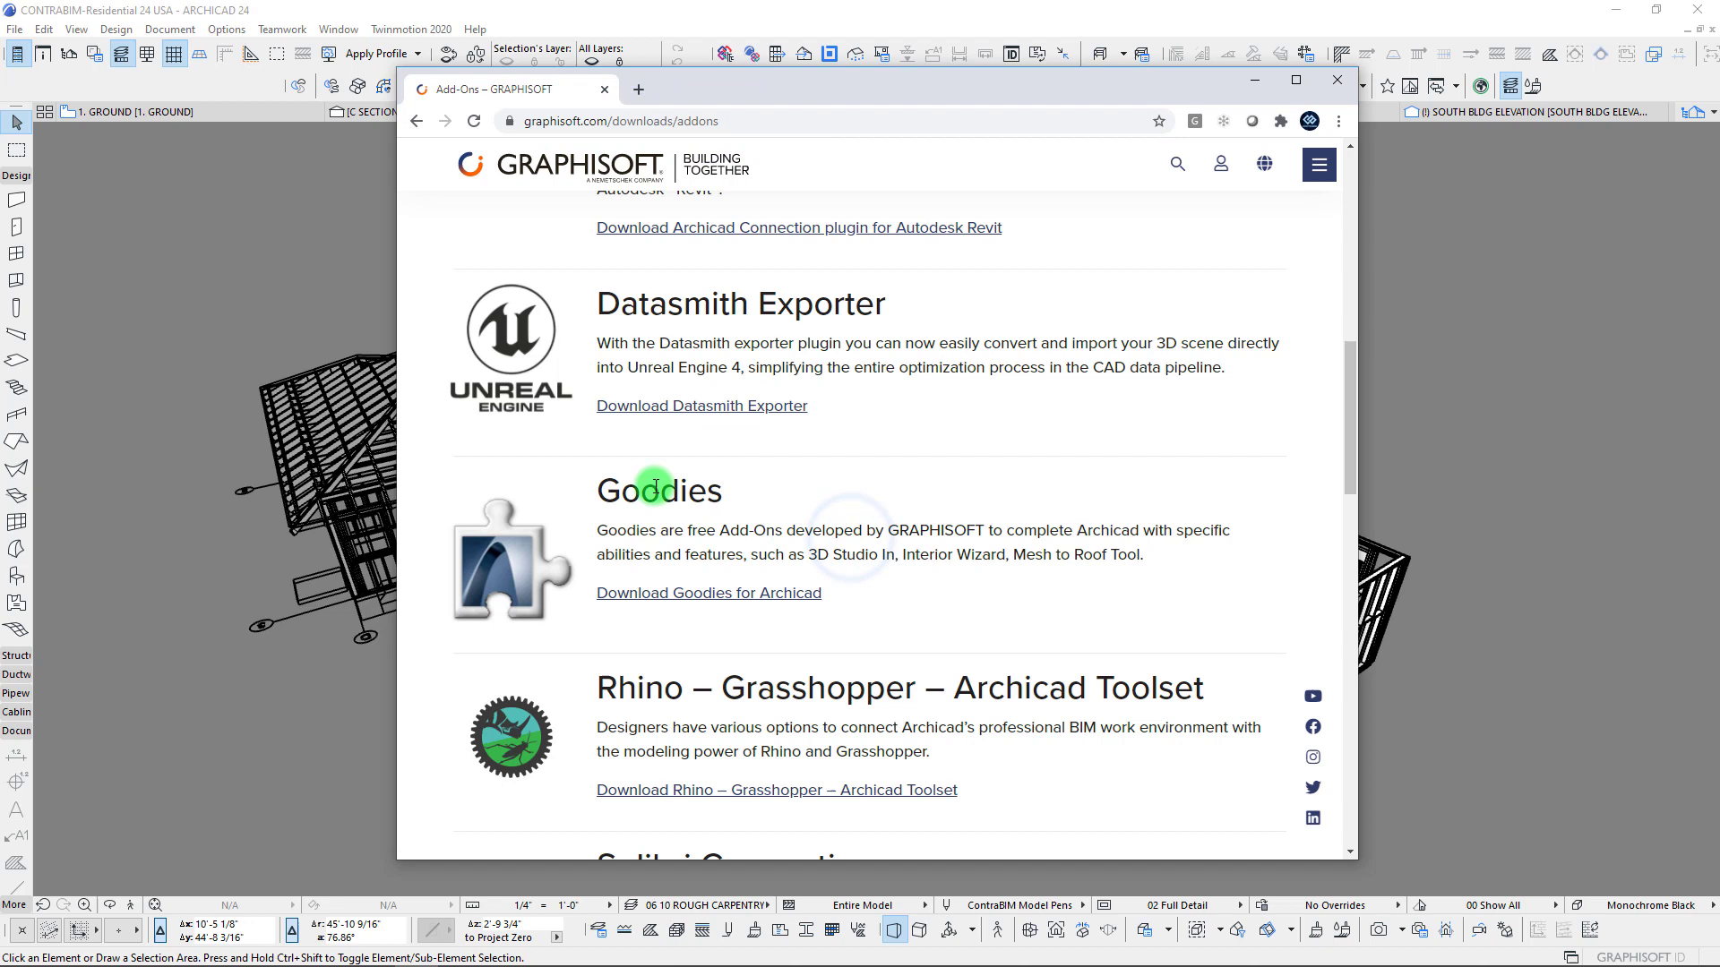
left_click_drag(890, 530, 898, 557)
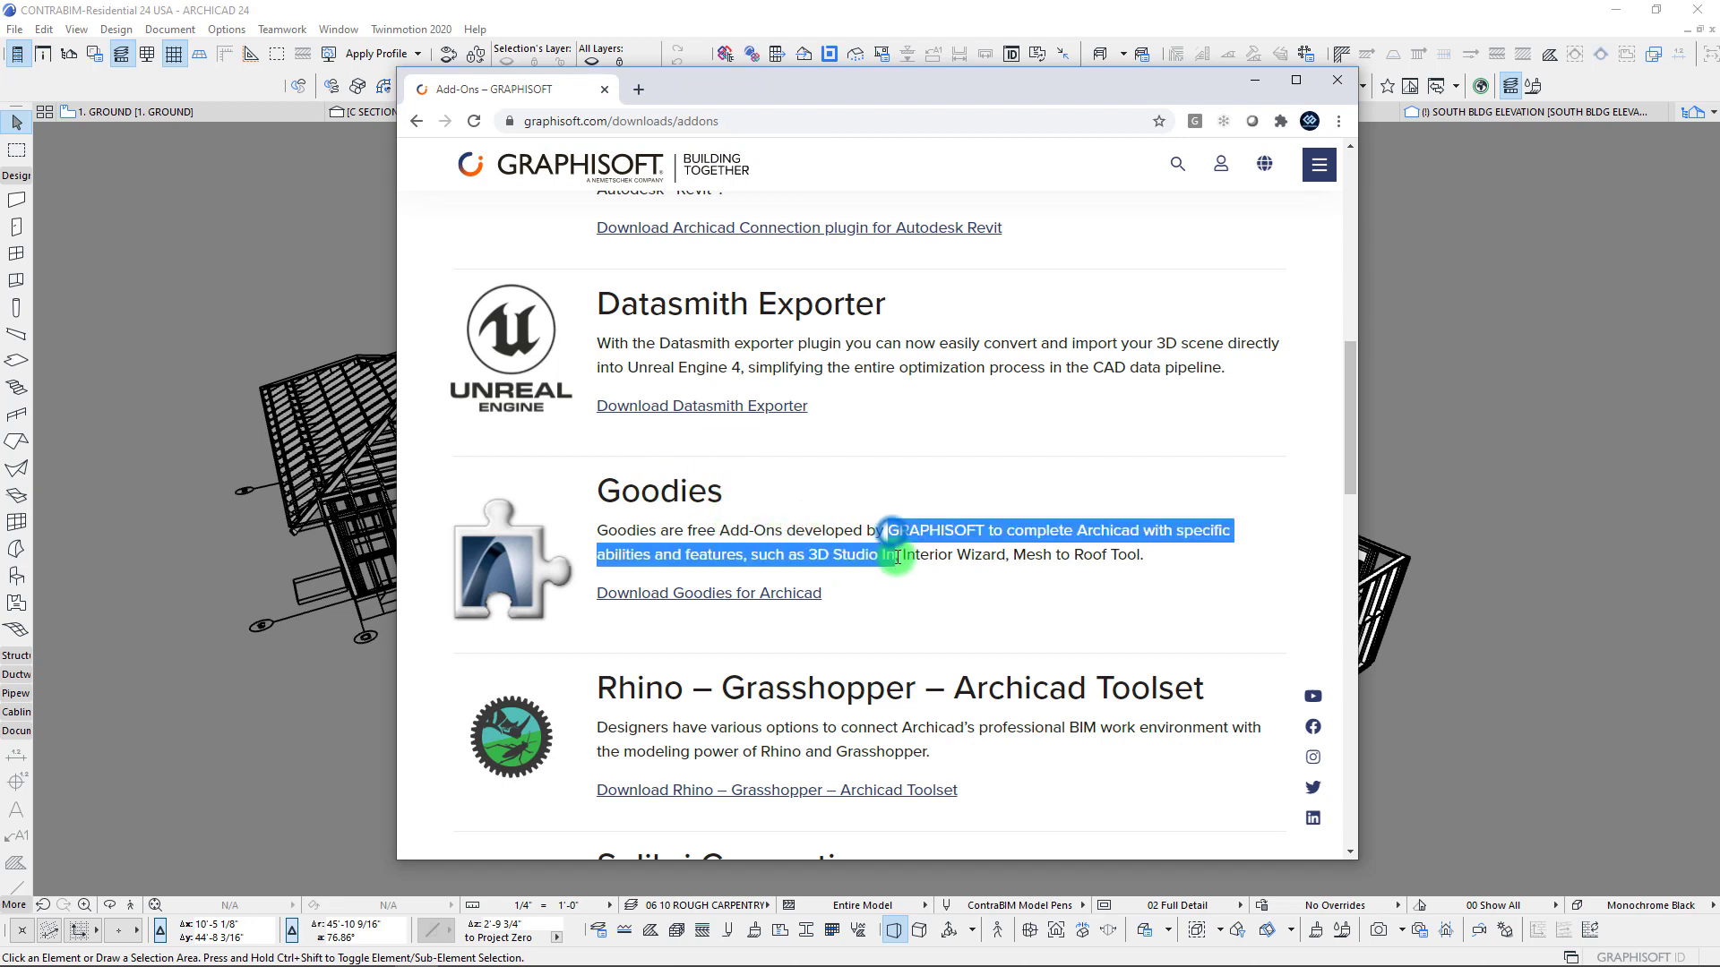
left_click(904, 556)
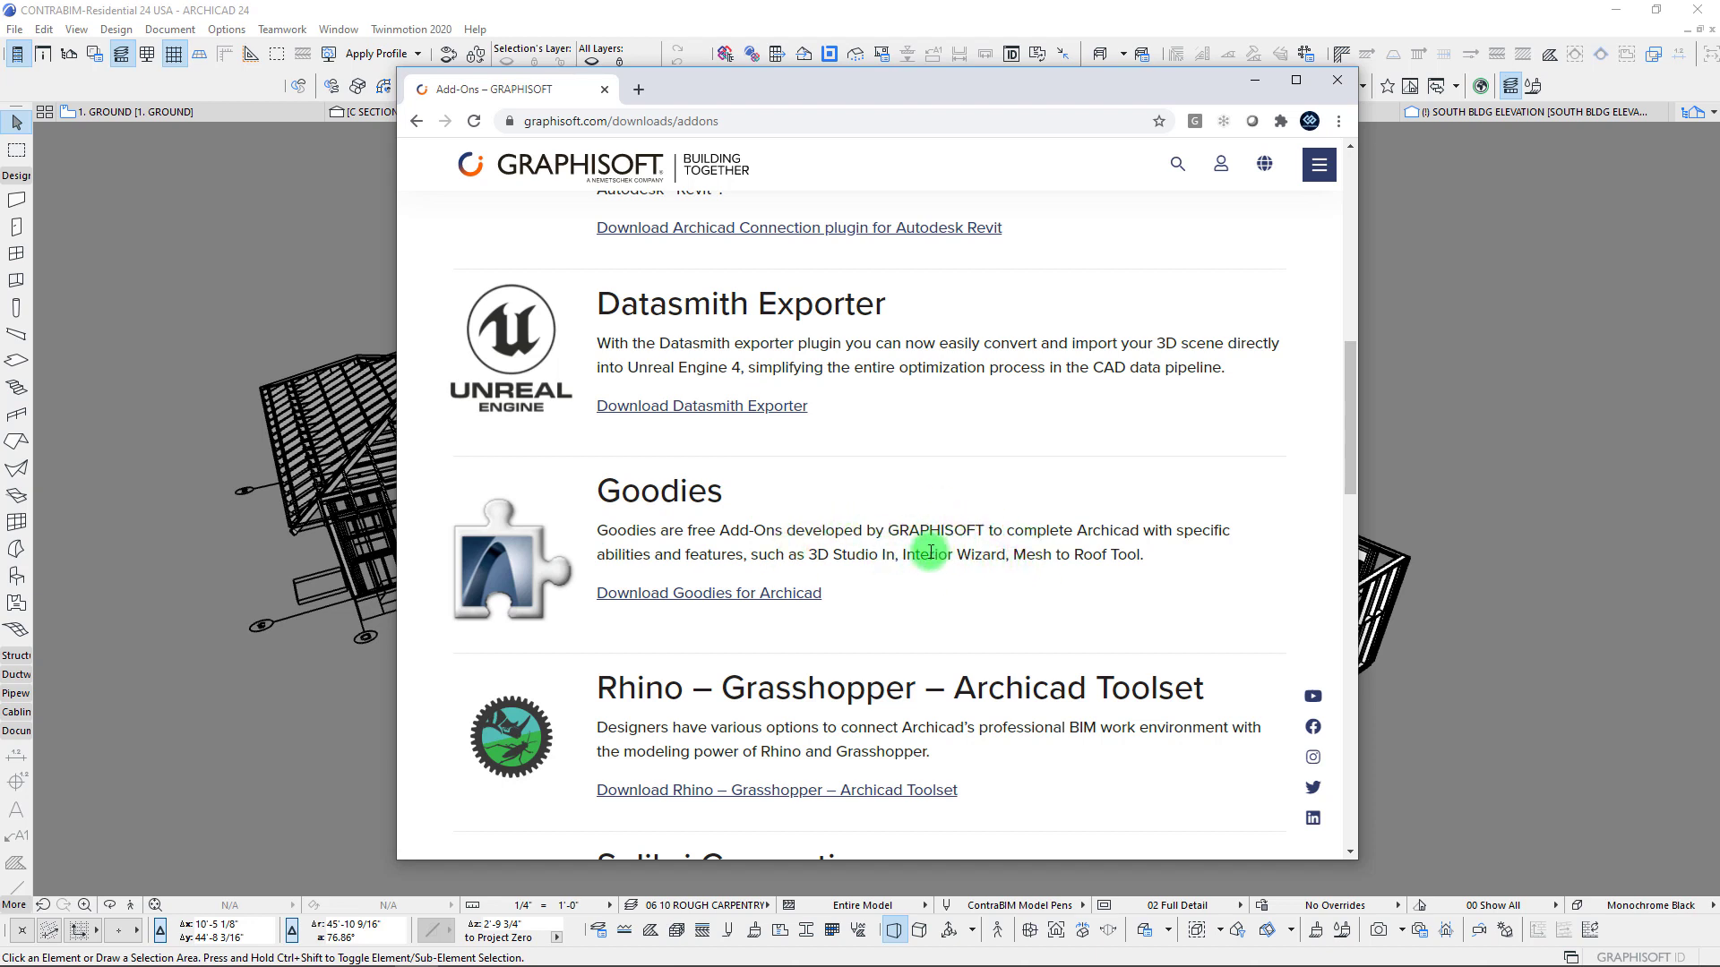
left_click_drag(964, 83, 941, 85)
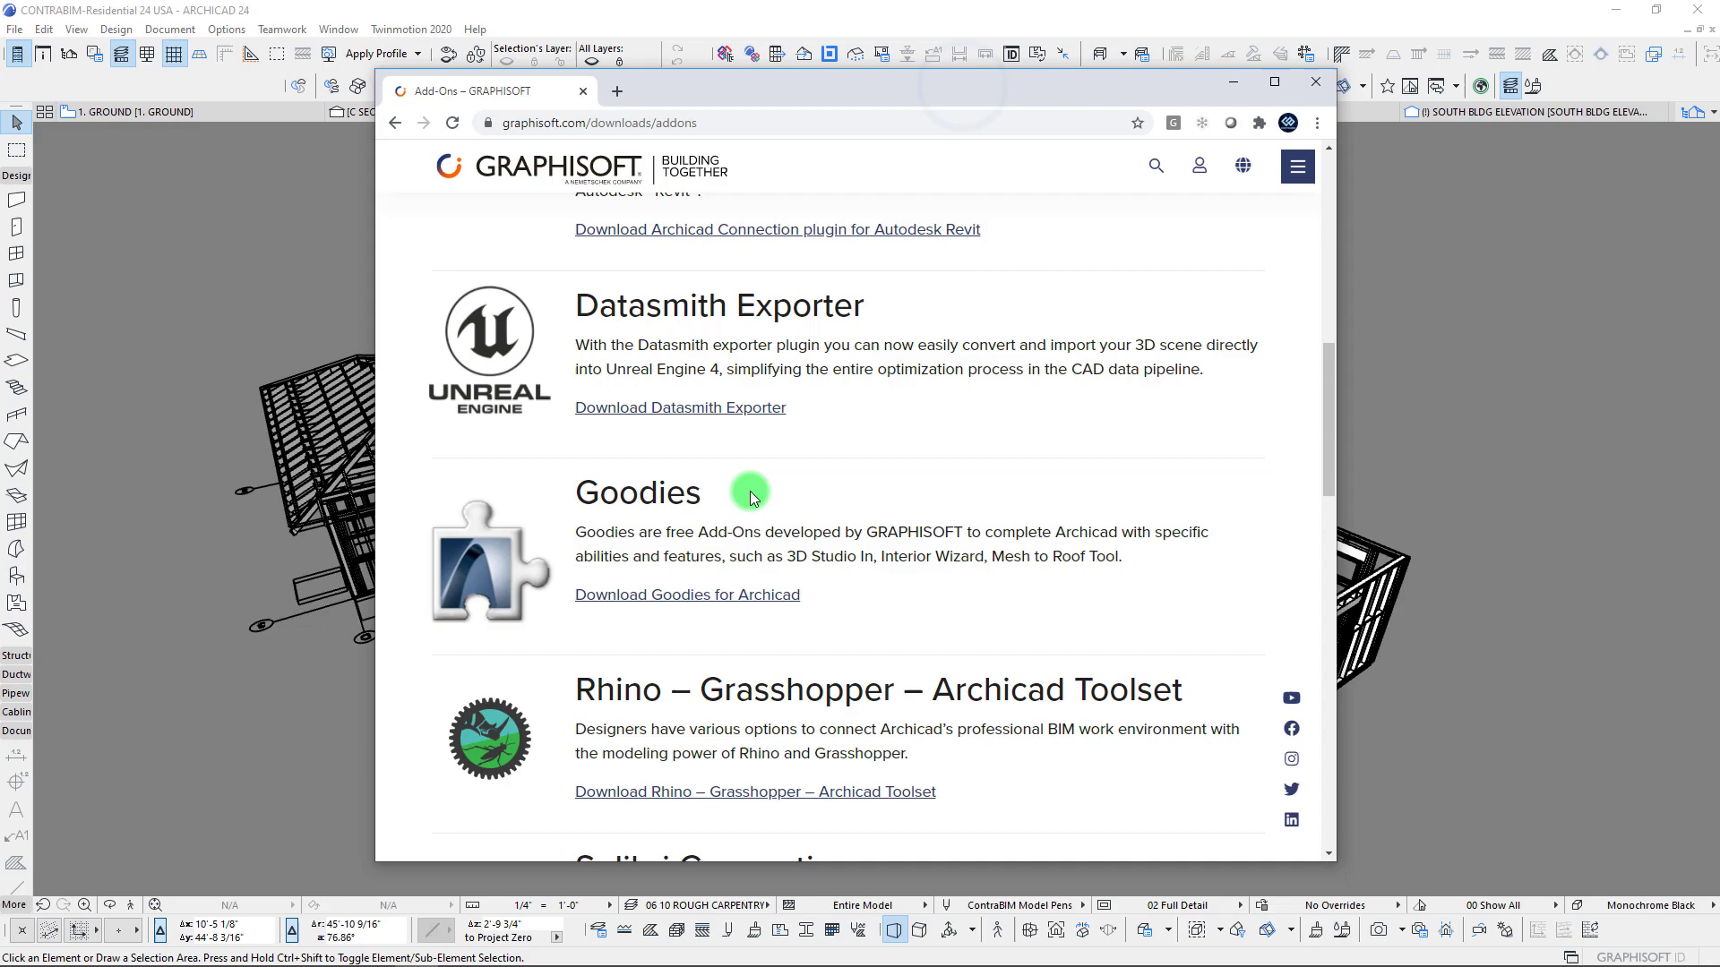
Return to Archicad and orbit the 3D framing model to a new viewpoint.
left_click(1234, 87)
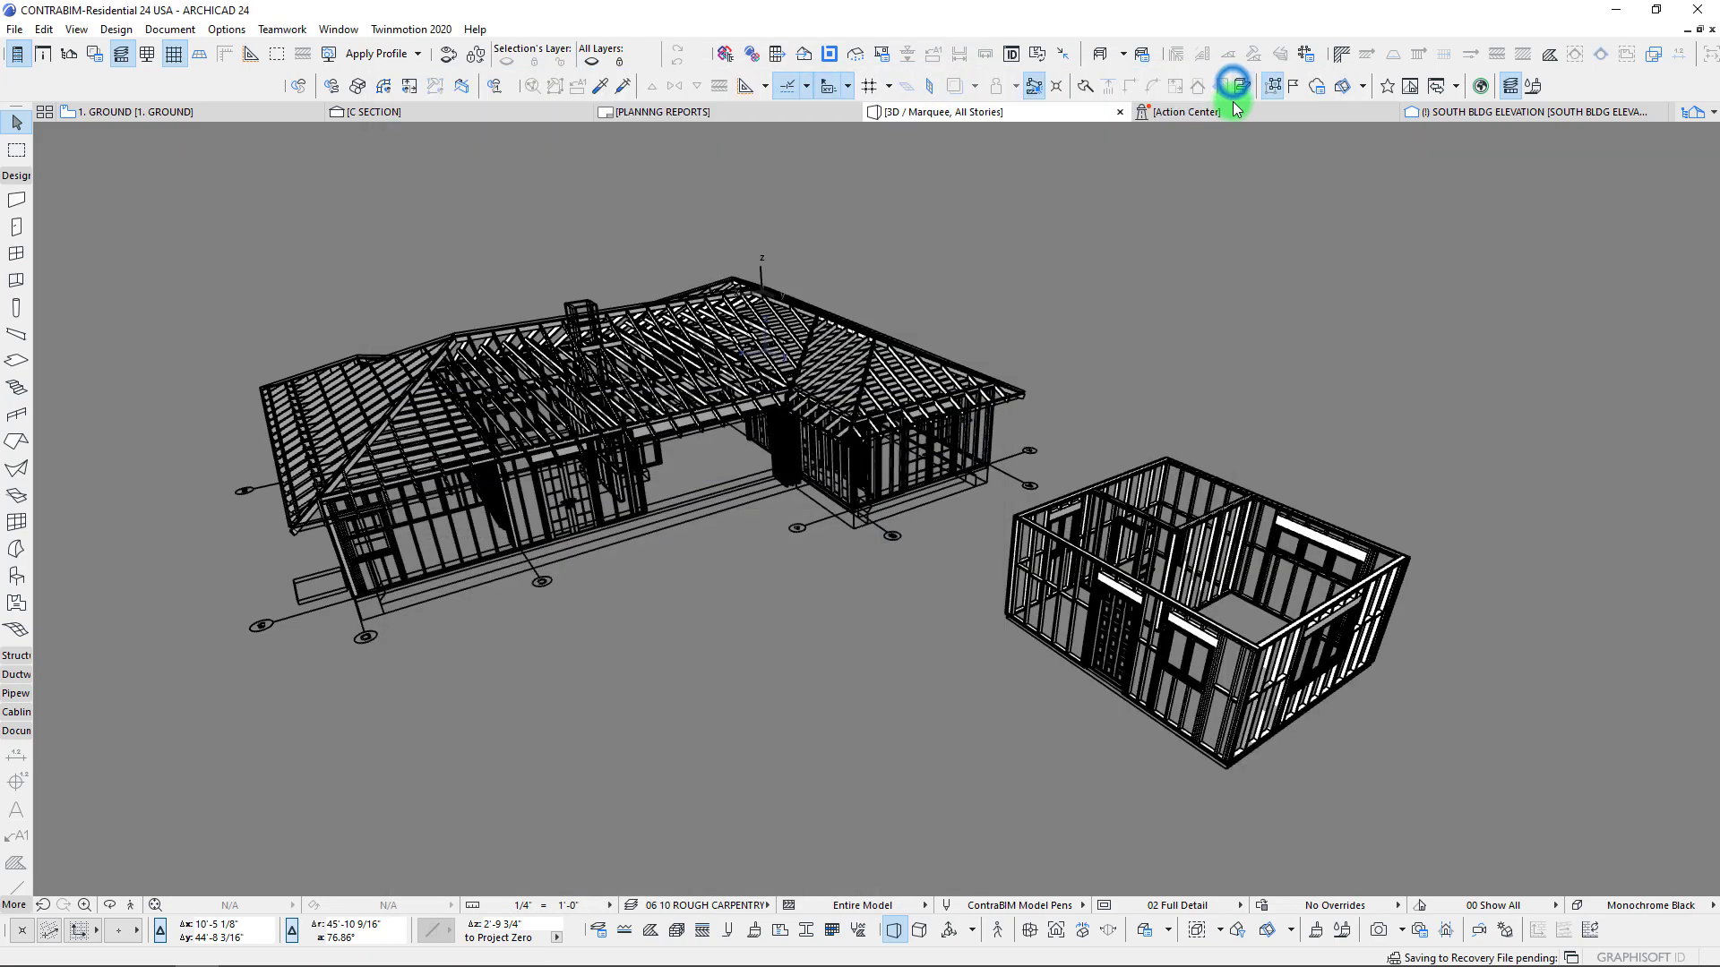
scroll(860, 454, "up", 3)
scroll(1130, 508, "down", 3)
middle_click_drag(1129, 508, 1127, 510, "shift")
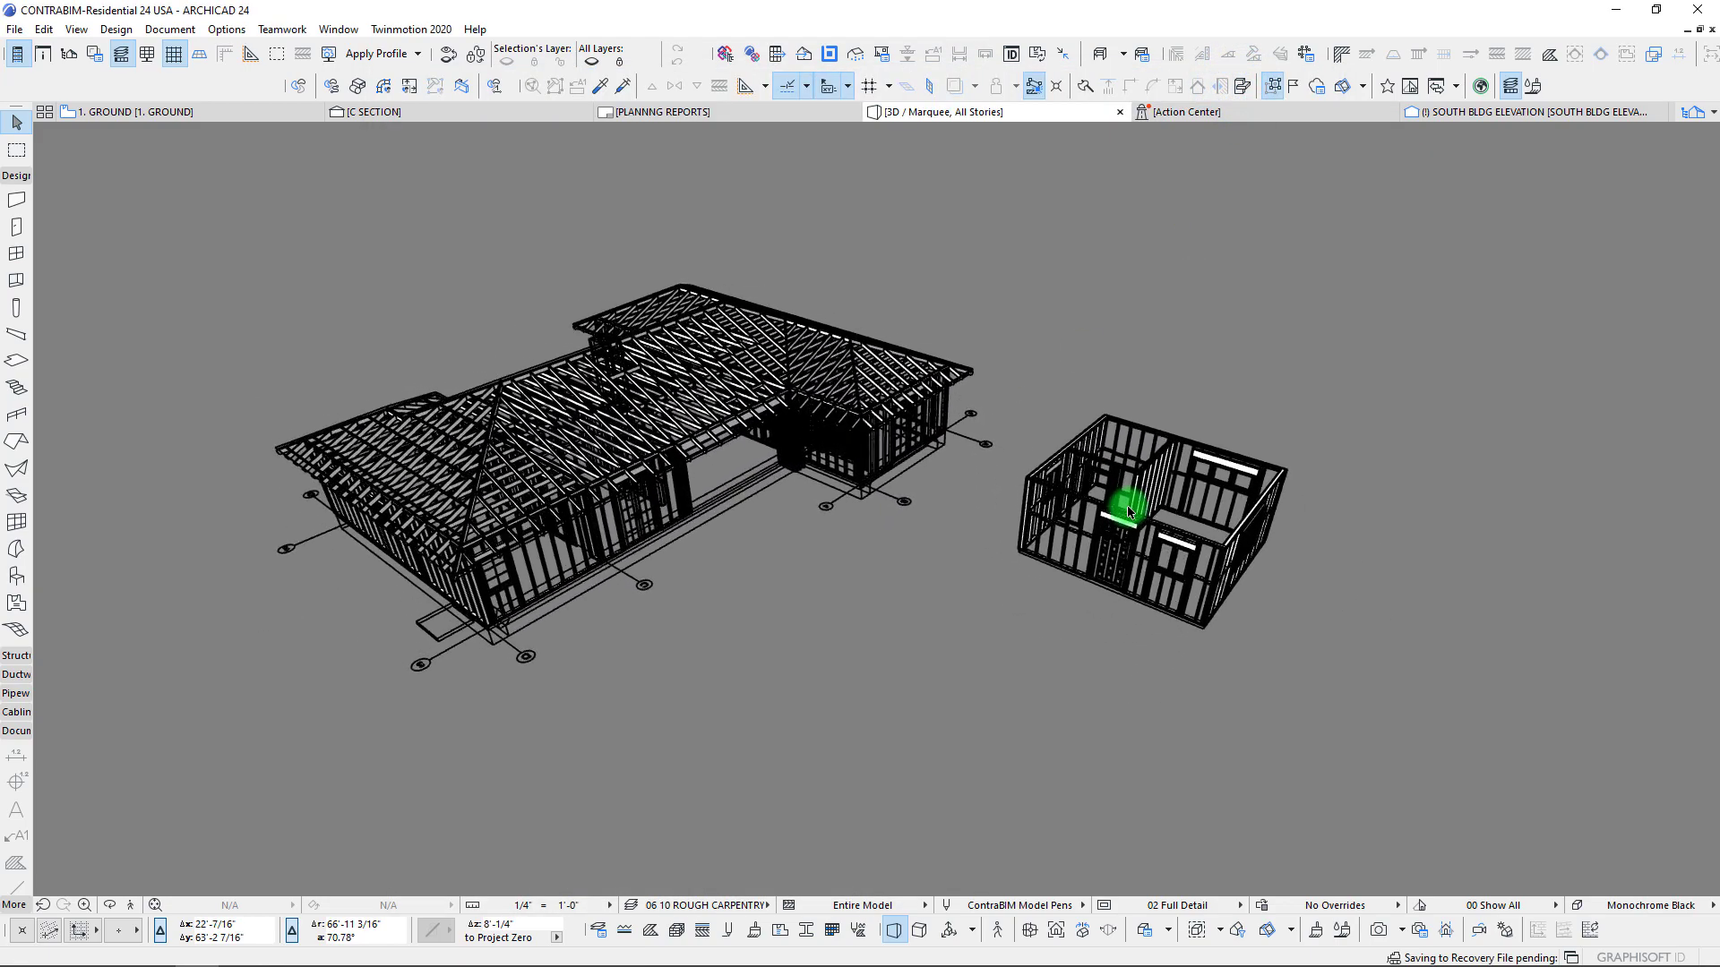
scroll(1127, 506, "up", 2)
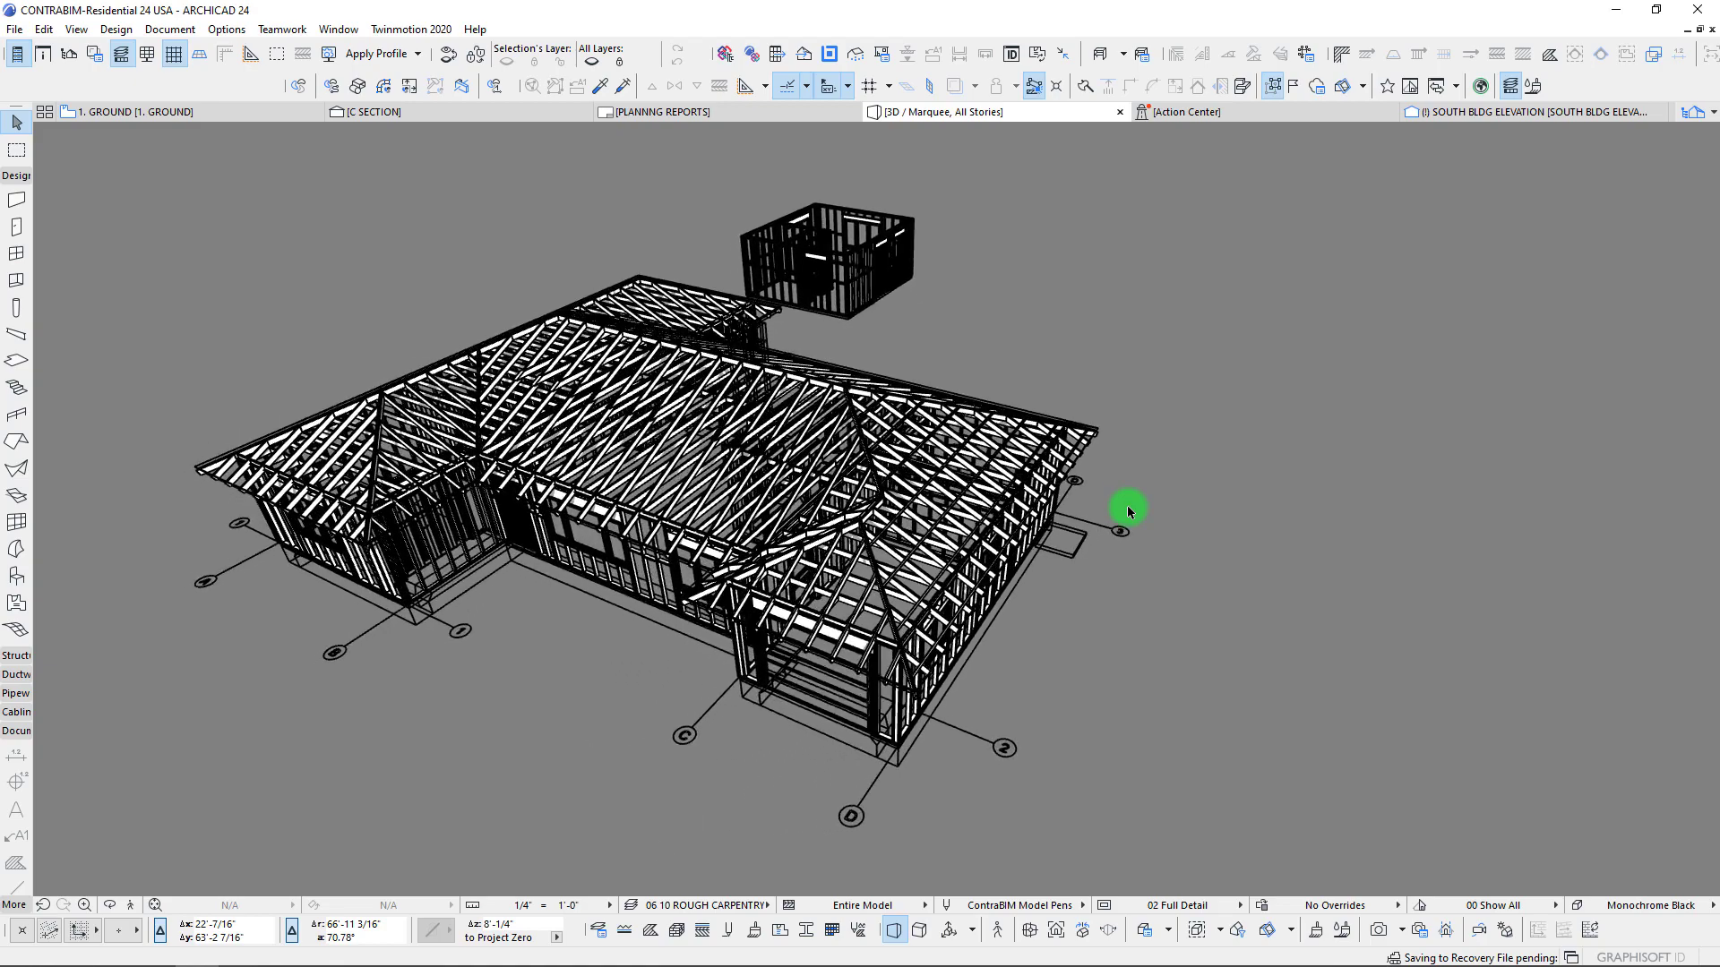
scroll(1128, 506, "up", 2)
scroll(1126, 506, "up", 1)
middle_click_drag(1129, 508, 1130, 510, "shift")
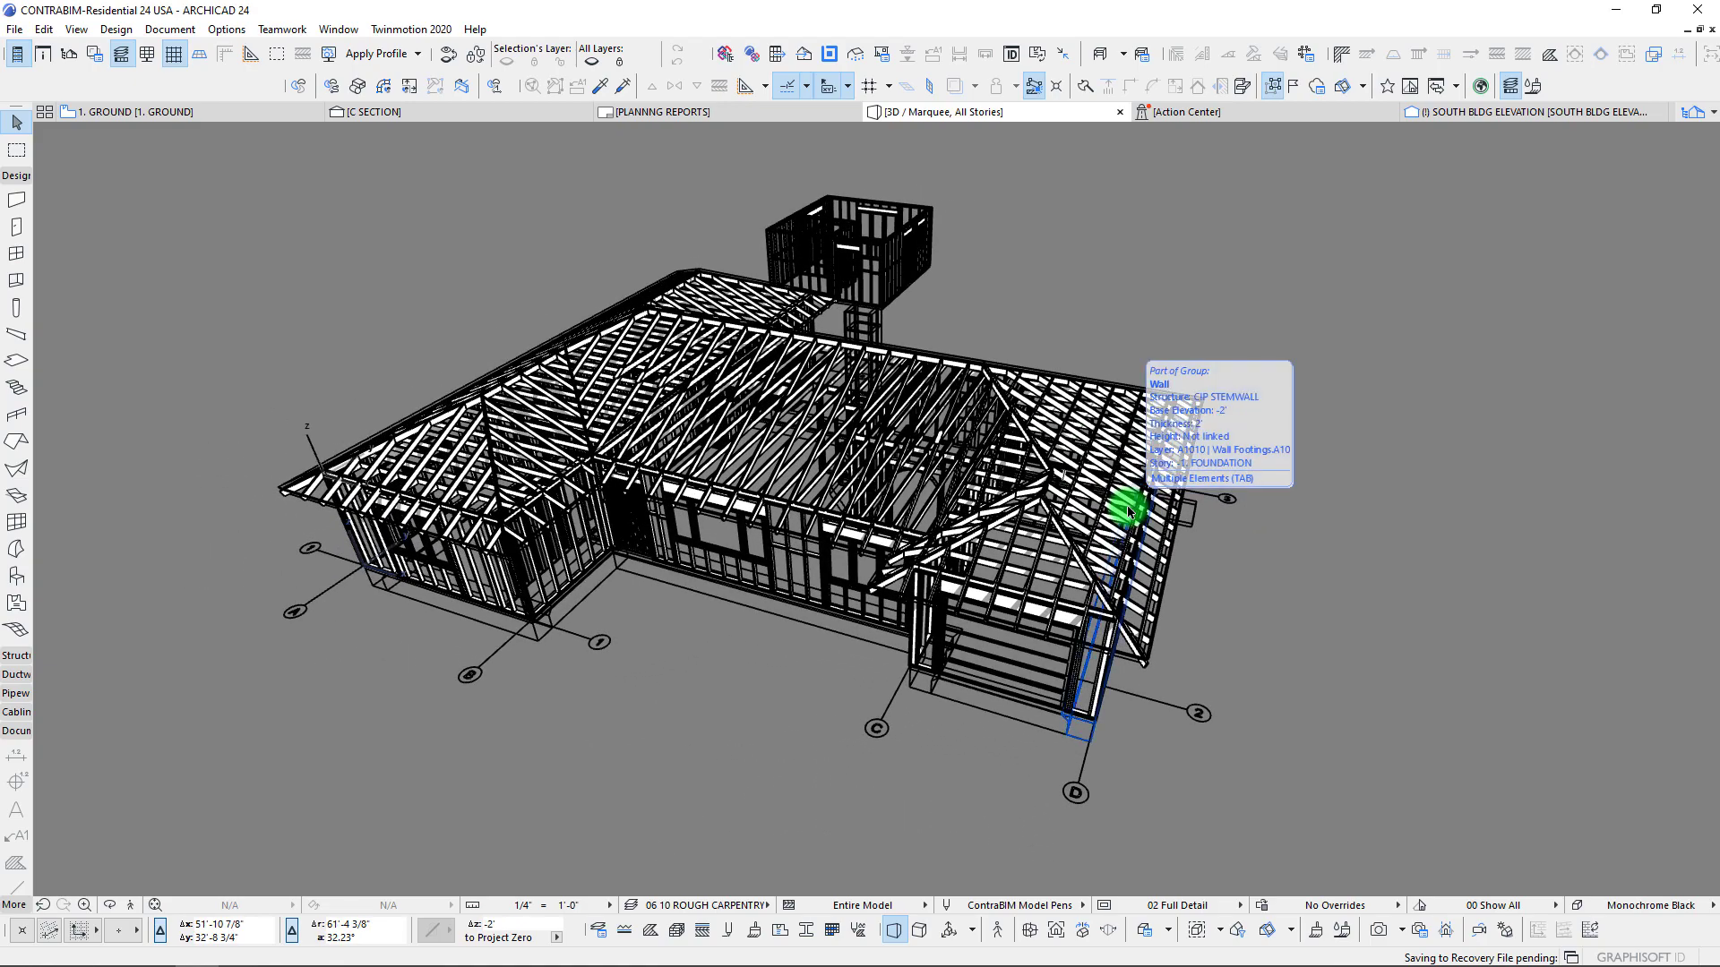
middle_click_drag(1487, 584, 1472, 596, "shift")
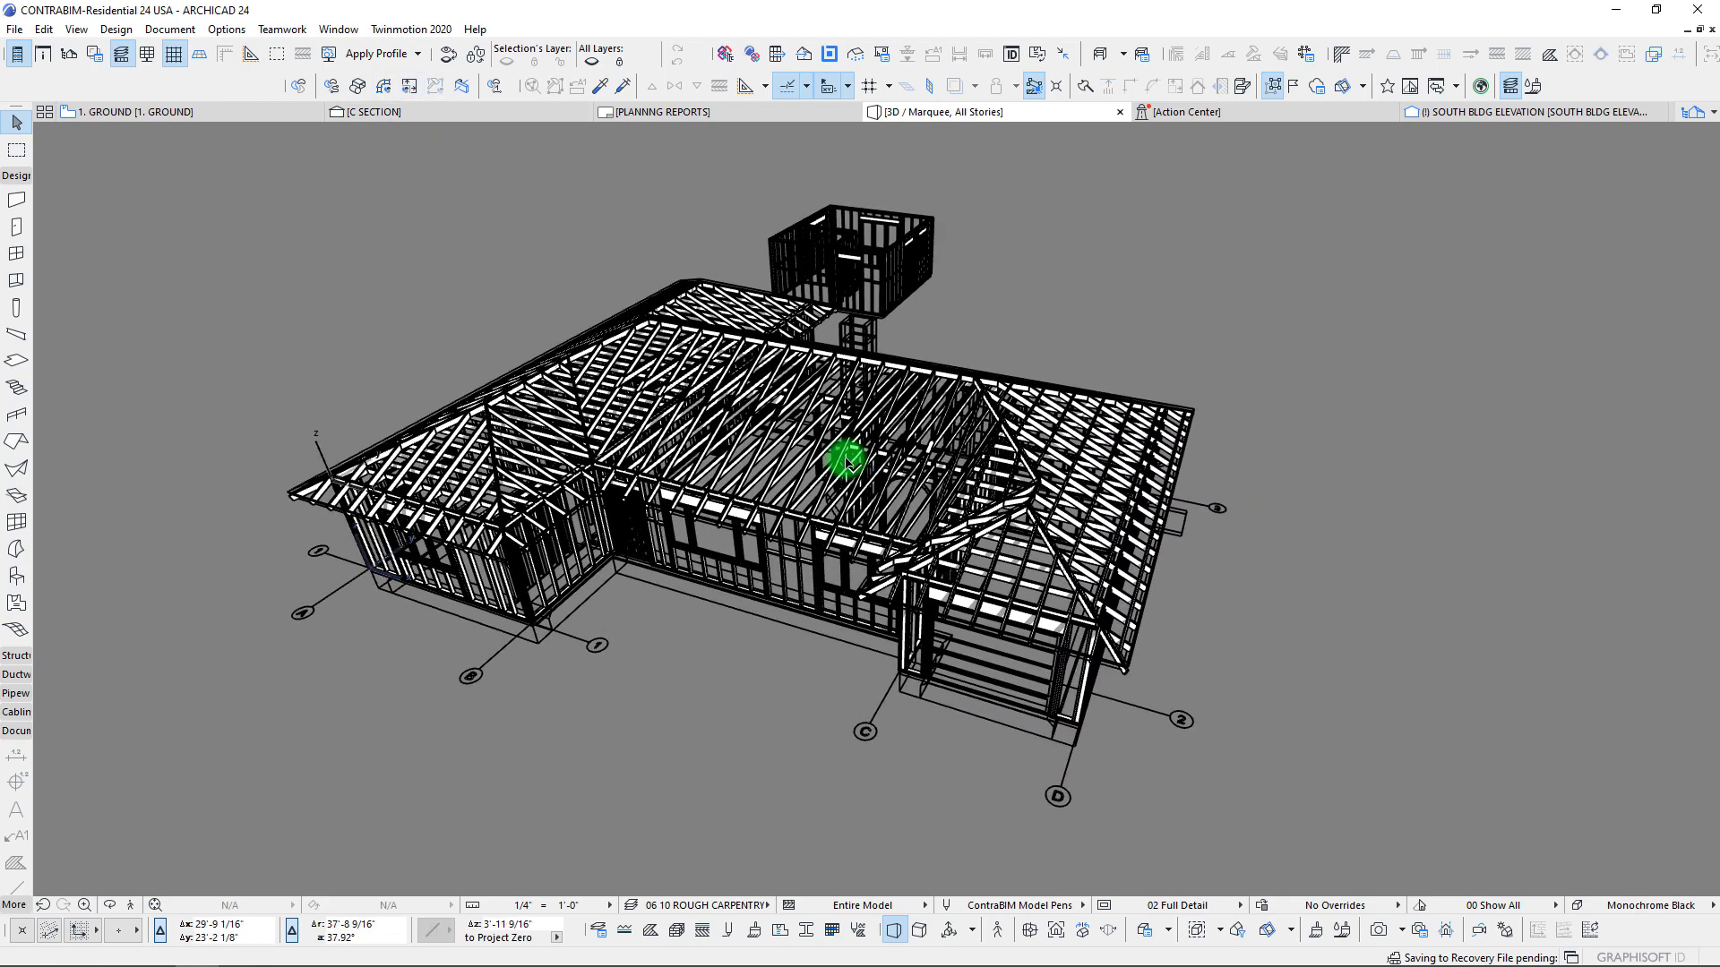
Run Edit > Check Duplicates > Select… and note Number of Duplicates: 0.
left_click(49, 30)
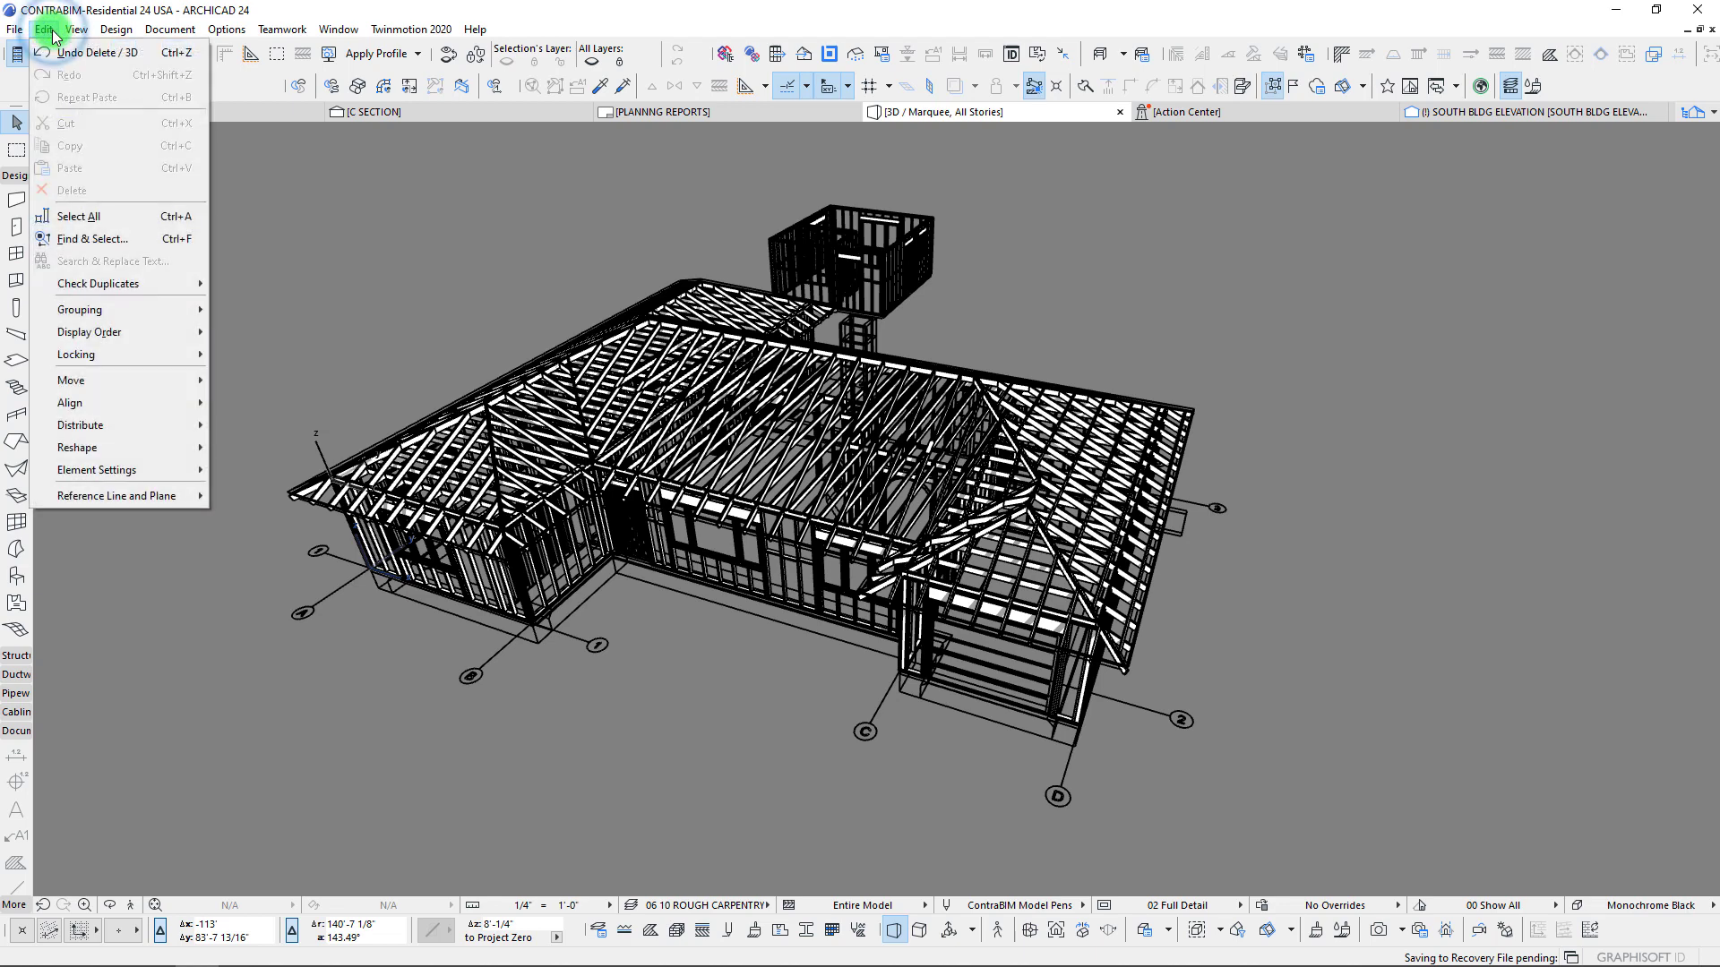
mouse_move(97, 283)
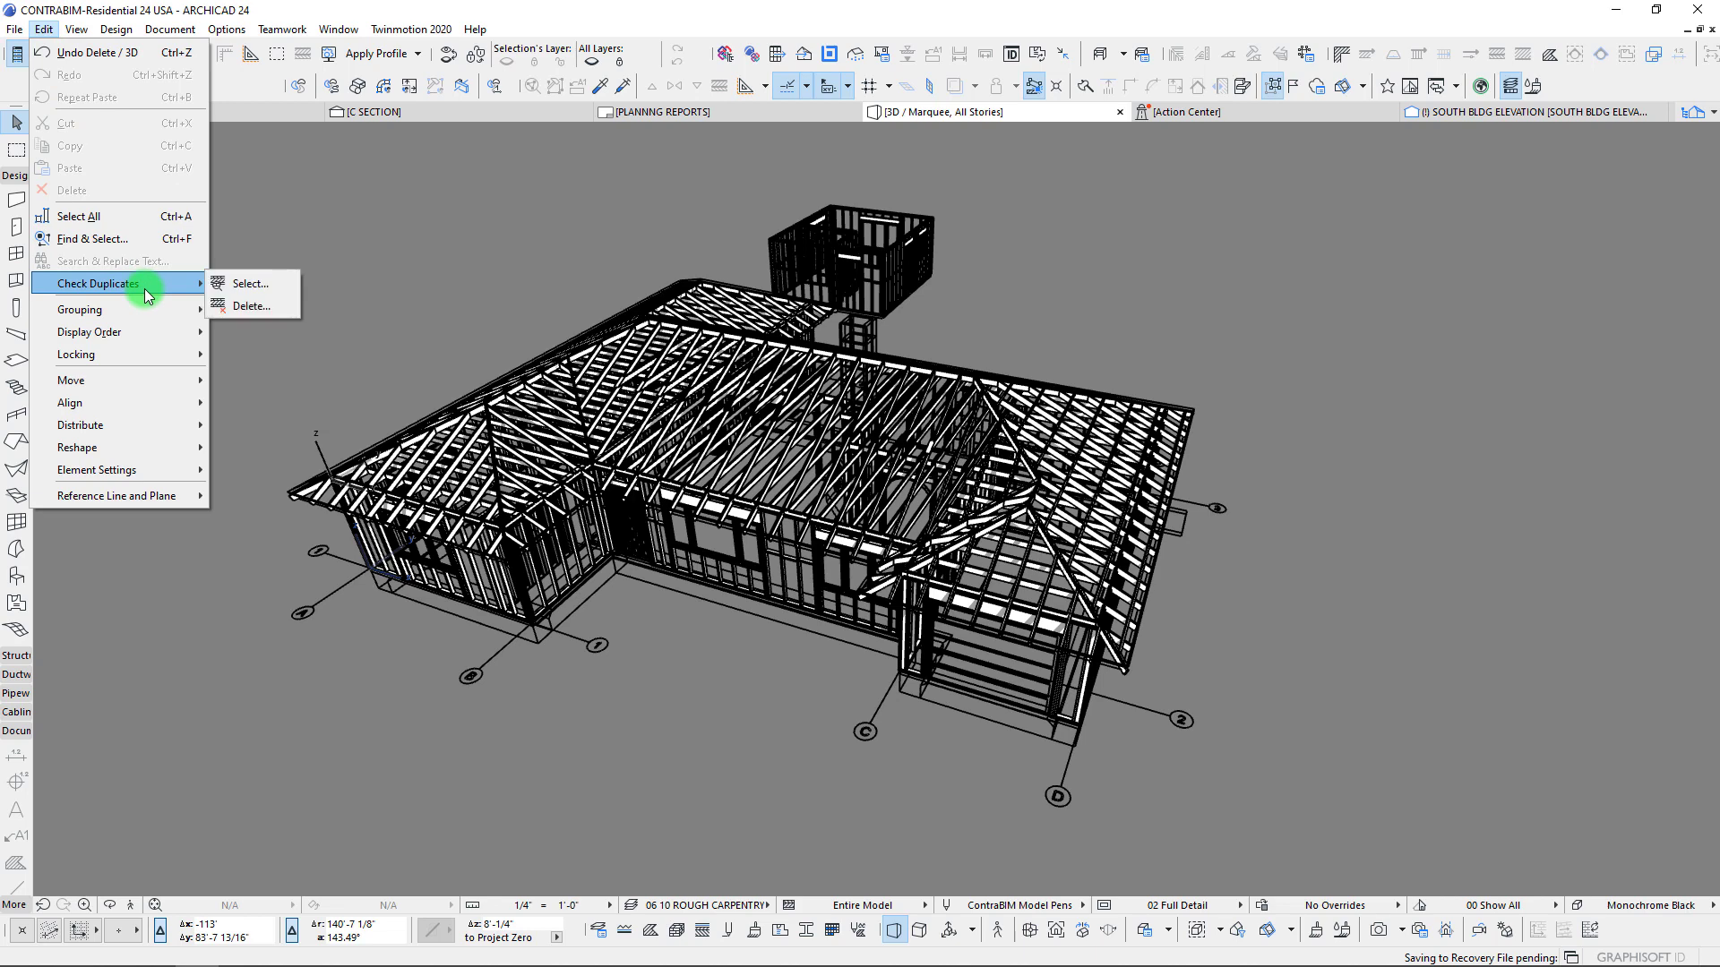
left_click(261, 285)
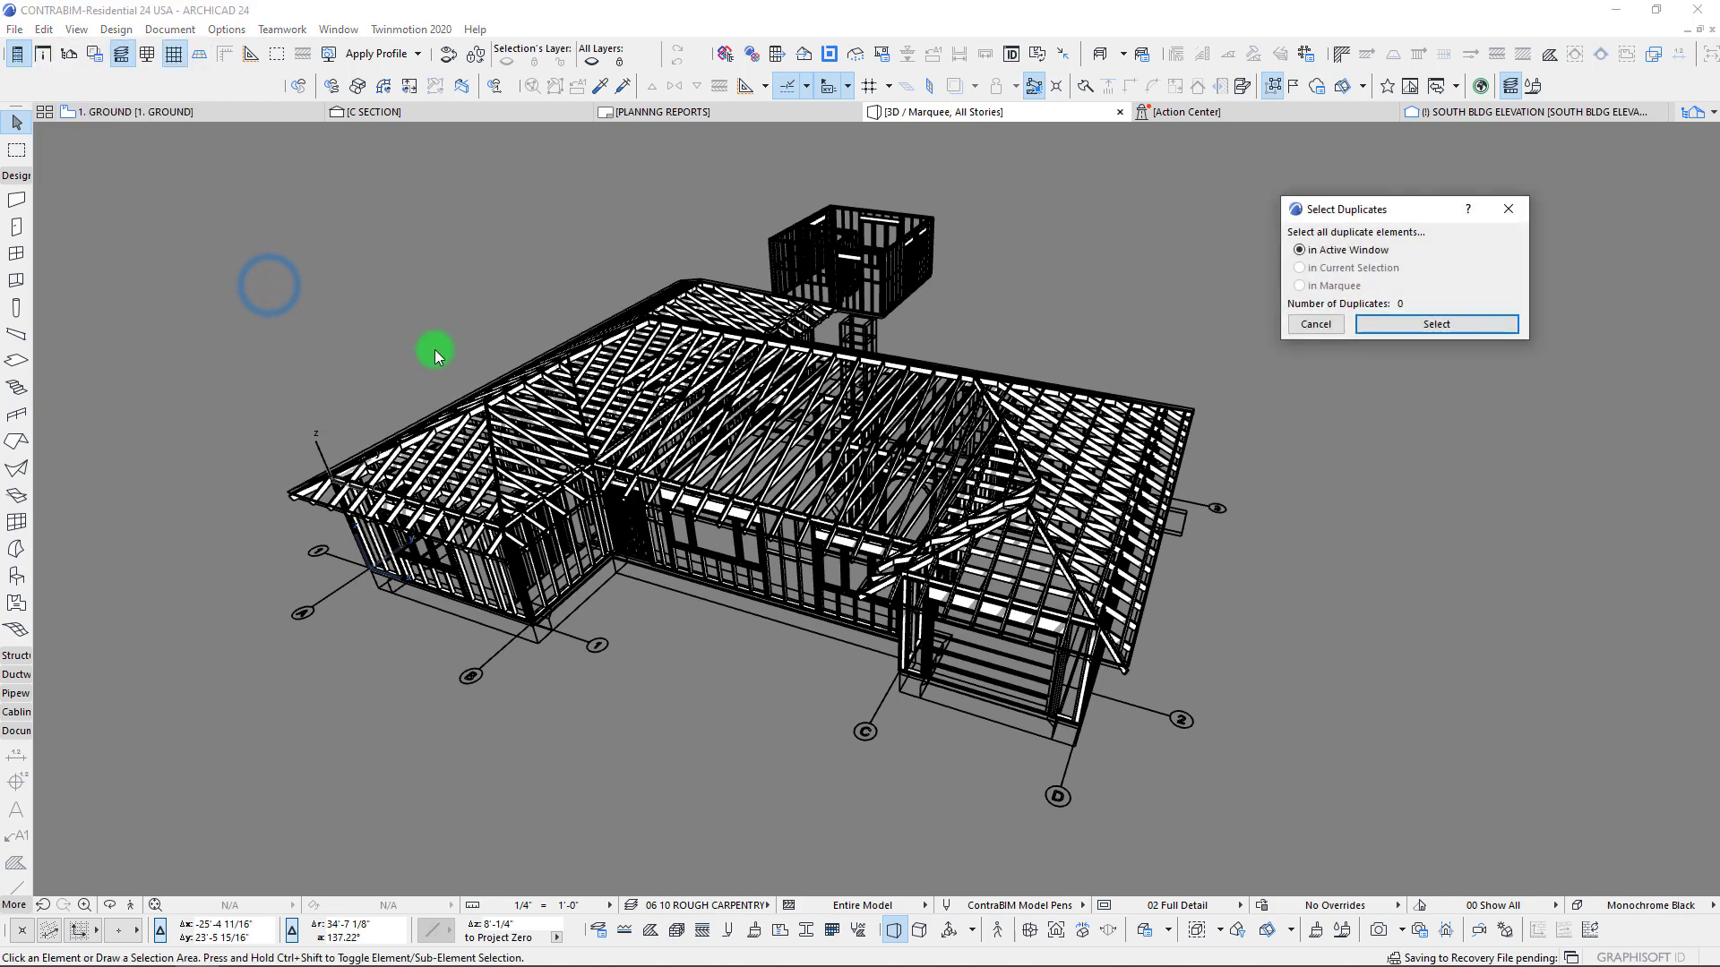
left_click_drag(1378, 209, 1373, 217)
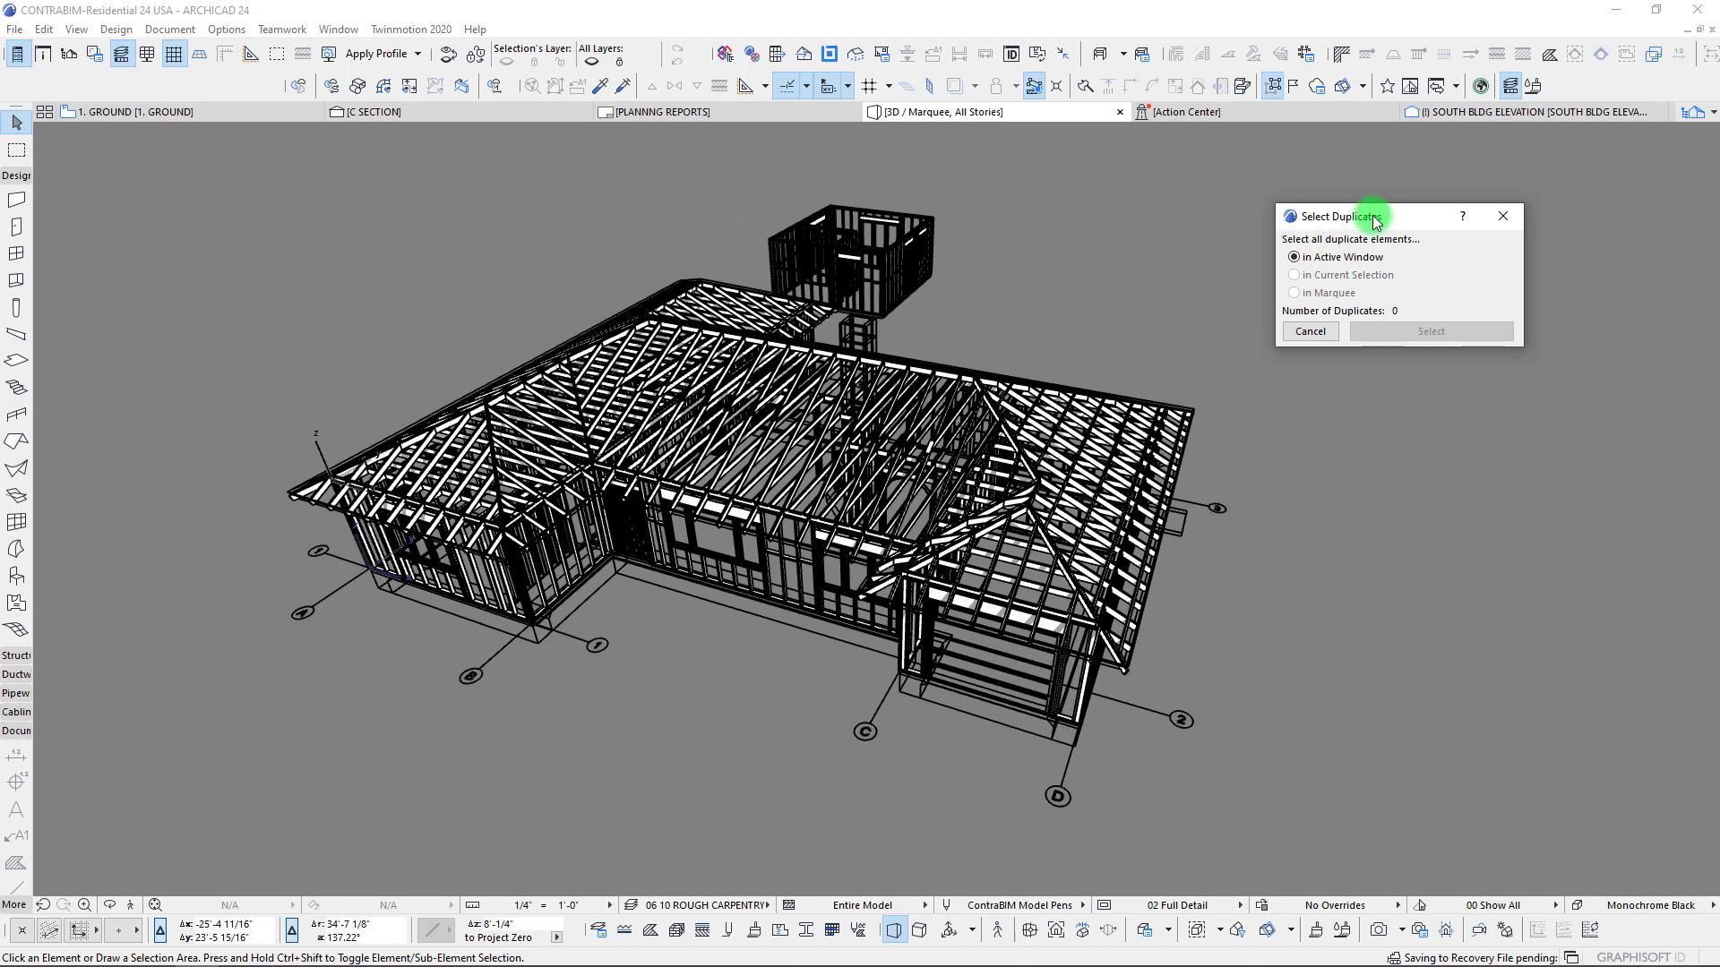
left_click_drag(1374, 219, 1366, 206)
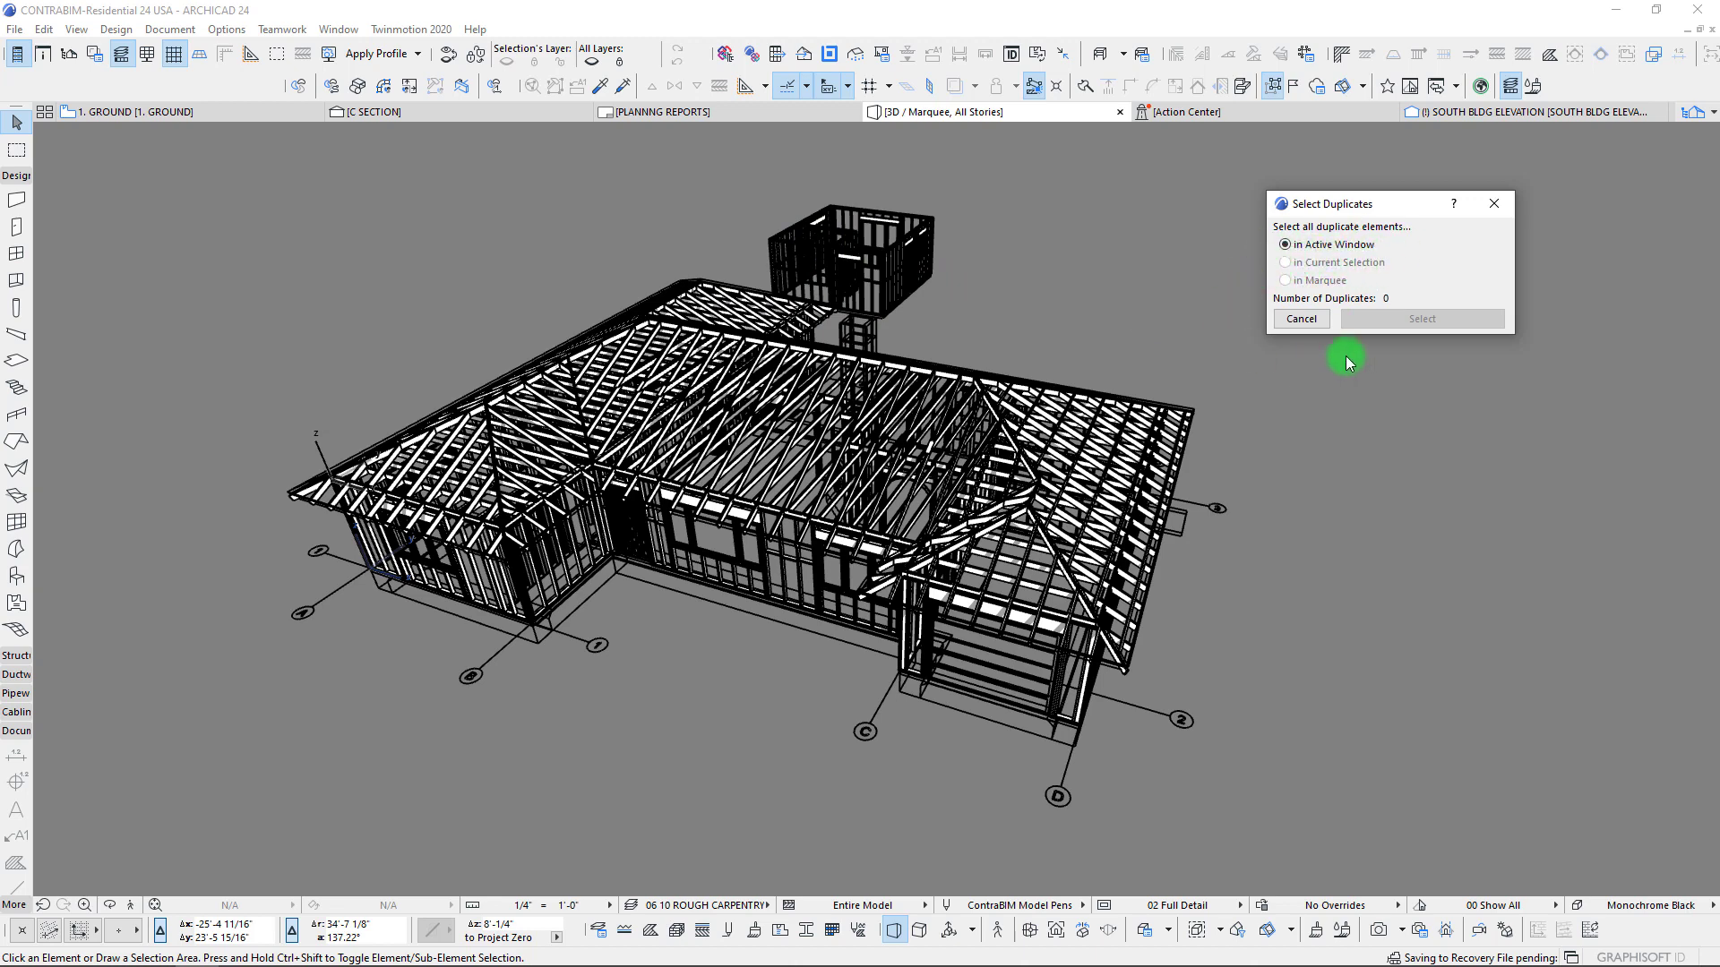
left_click_drag(1373, 205, 1318, 219)
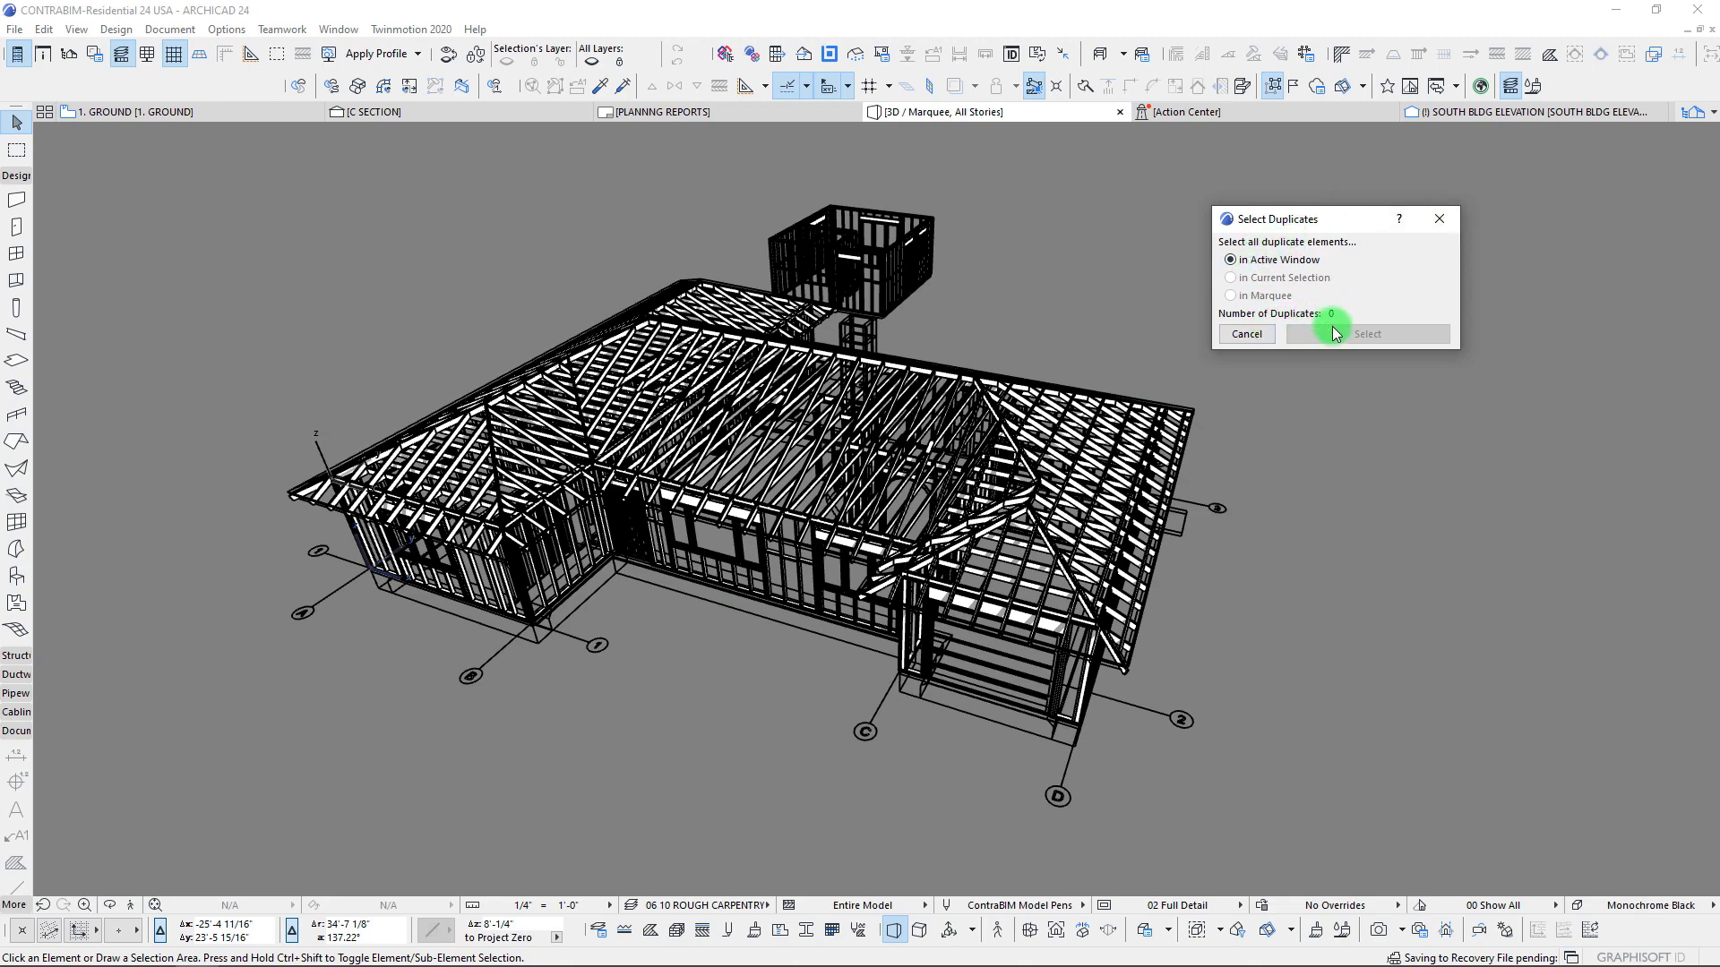
Close the duplicate results, drag a horizontal wall blocking piece to a new position, then fit the view.
left_click(1443, 220)
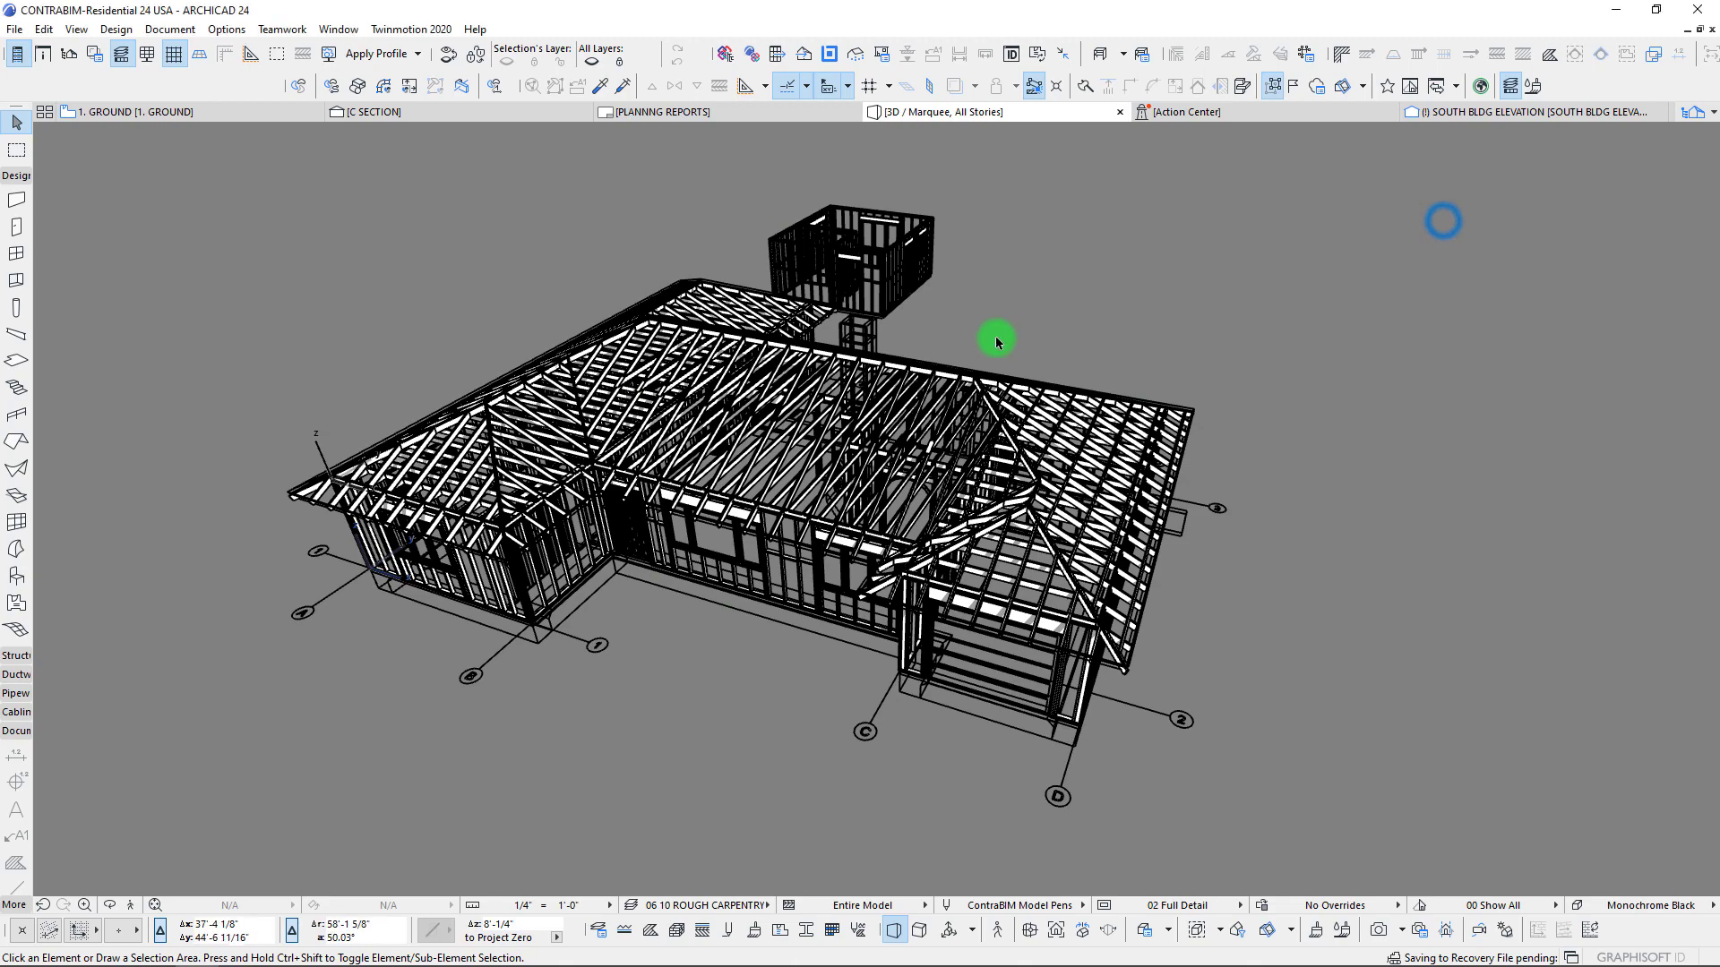
scroll(806, 497, "up", 6)
scroll(770, 493, "up", 4)
scroll(769, 491, "up", 3)
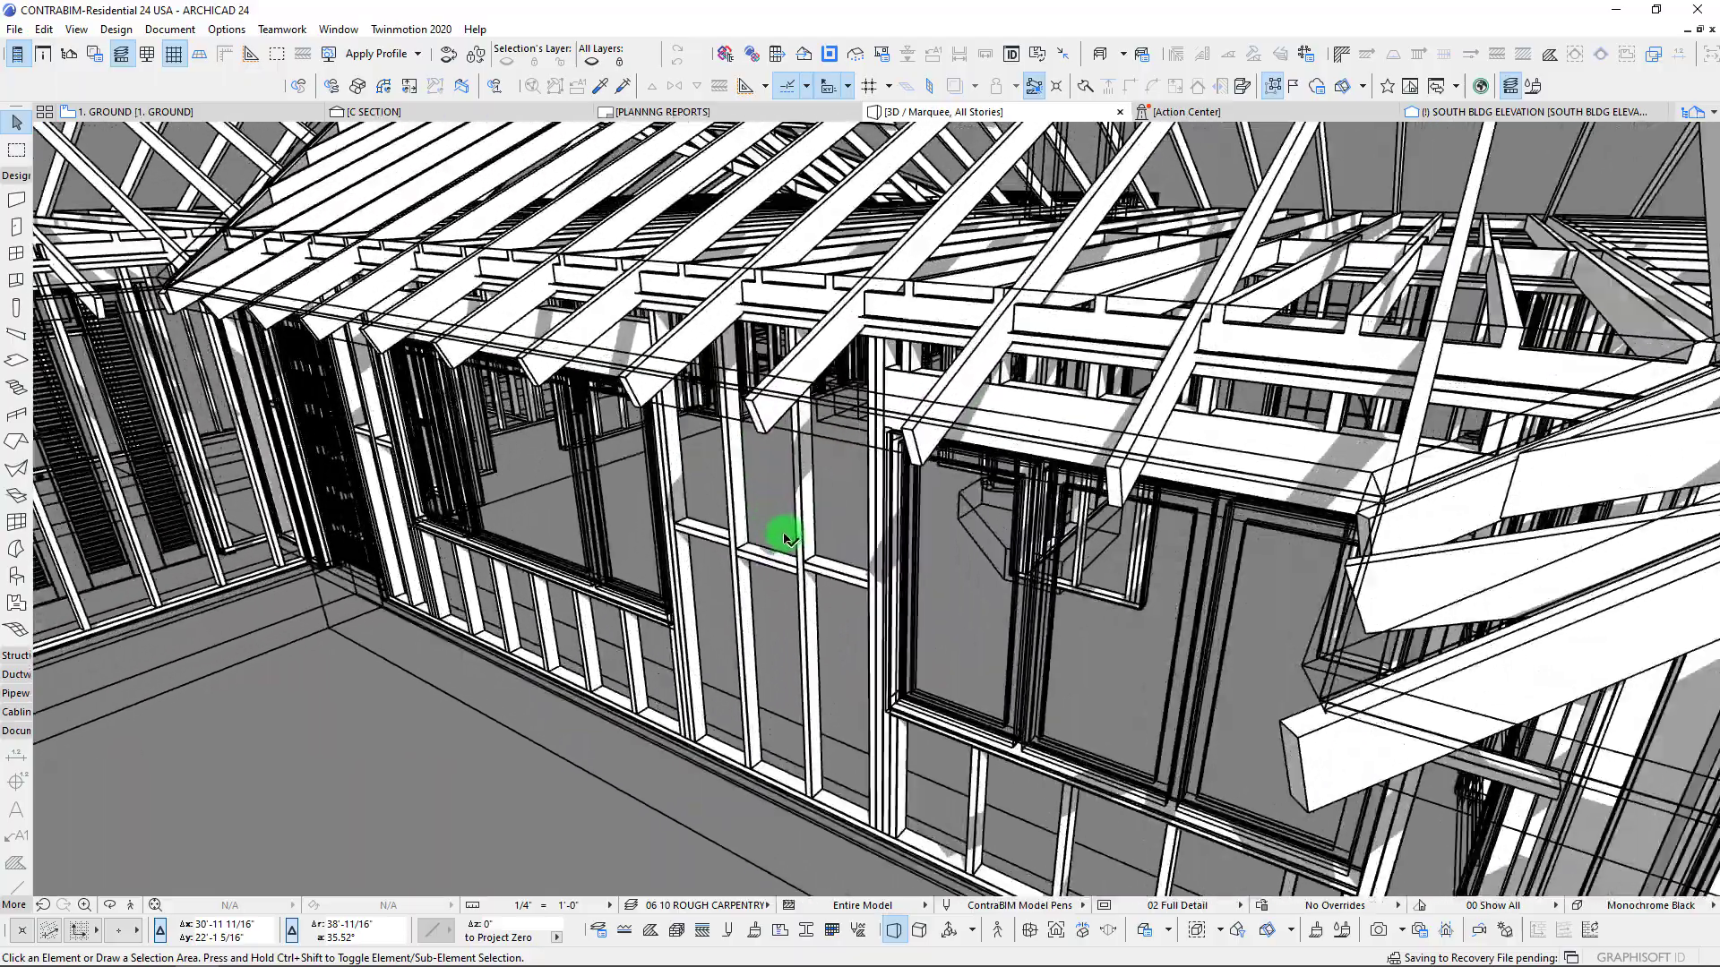
scroll(768, 492, "up", 3)
scroll(766, 485, "up", 3)
left_click(762, 460)
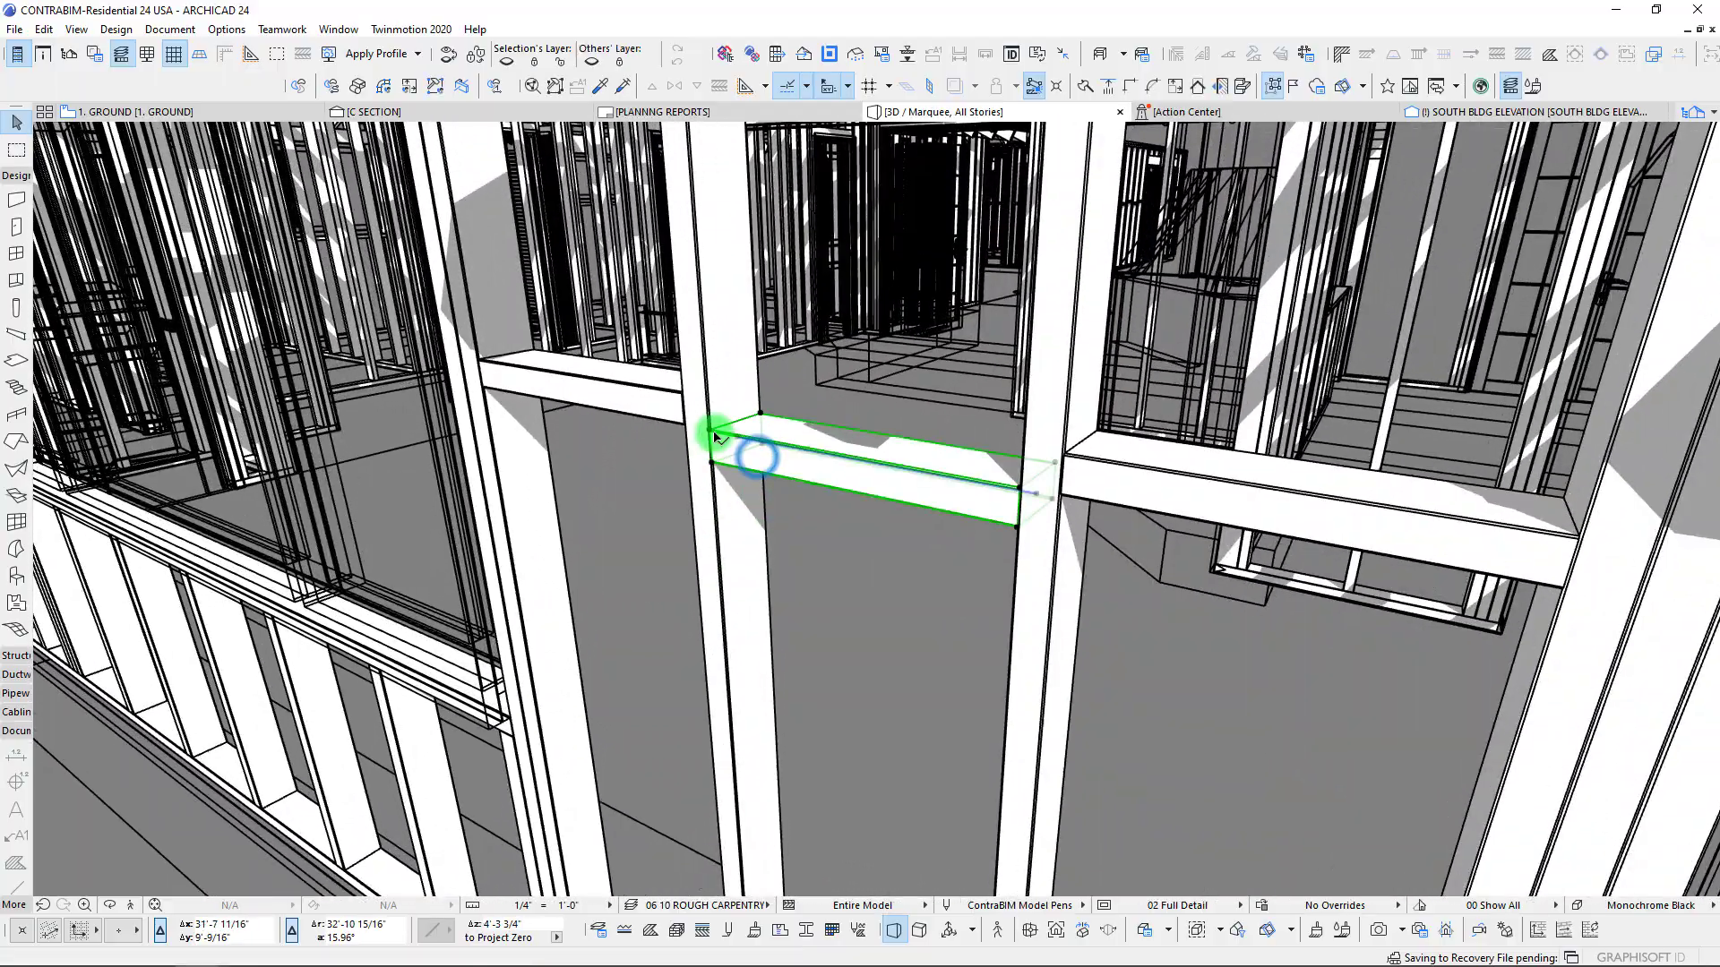
left_click_drag(713, 431, 716, 473)
left_click(717, 478)
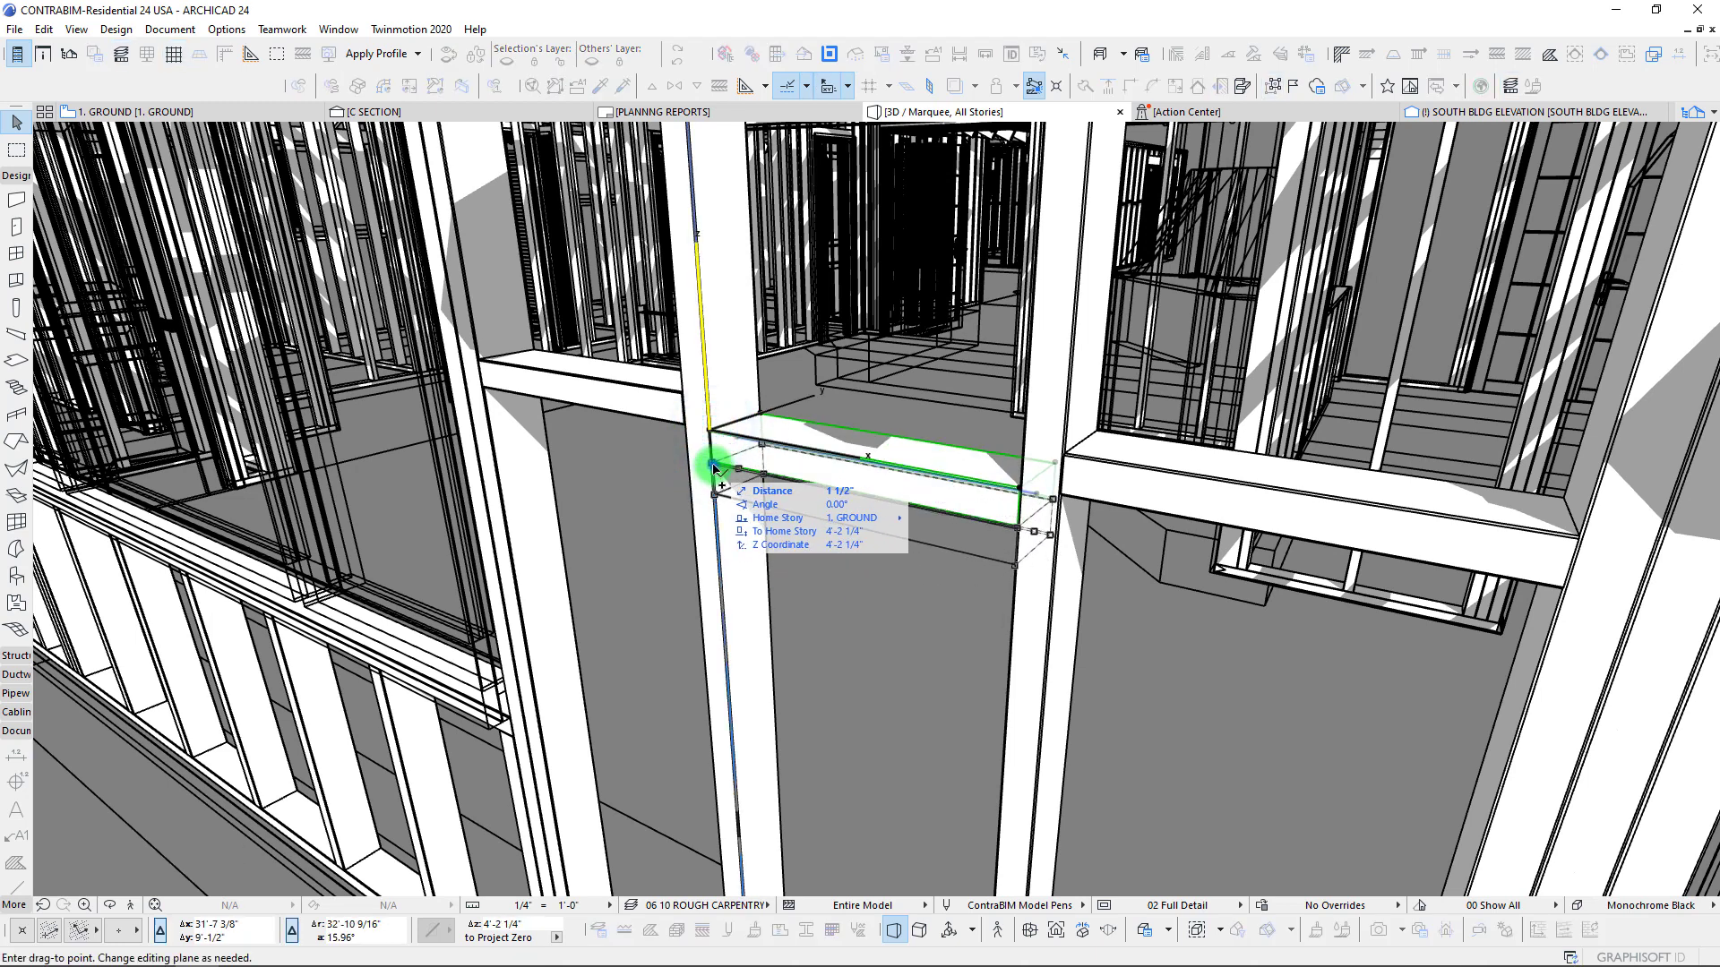
left_click(717, 473)
left_click_drag(716, 495, 716, 467)
left_click(716, 468)
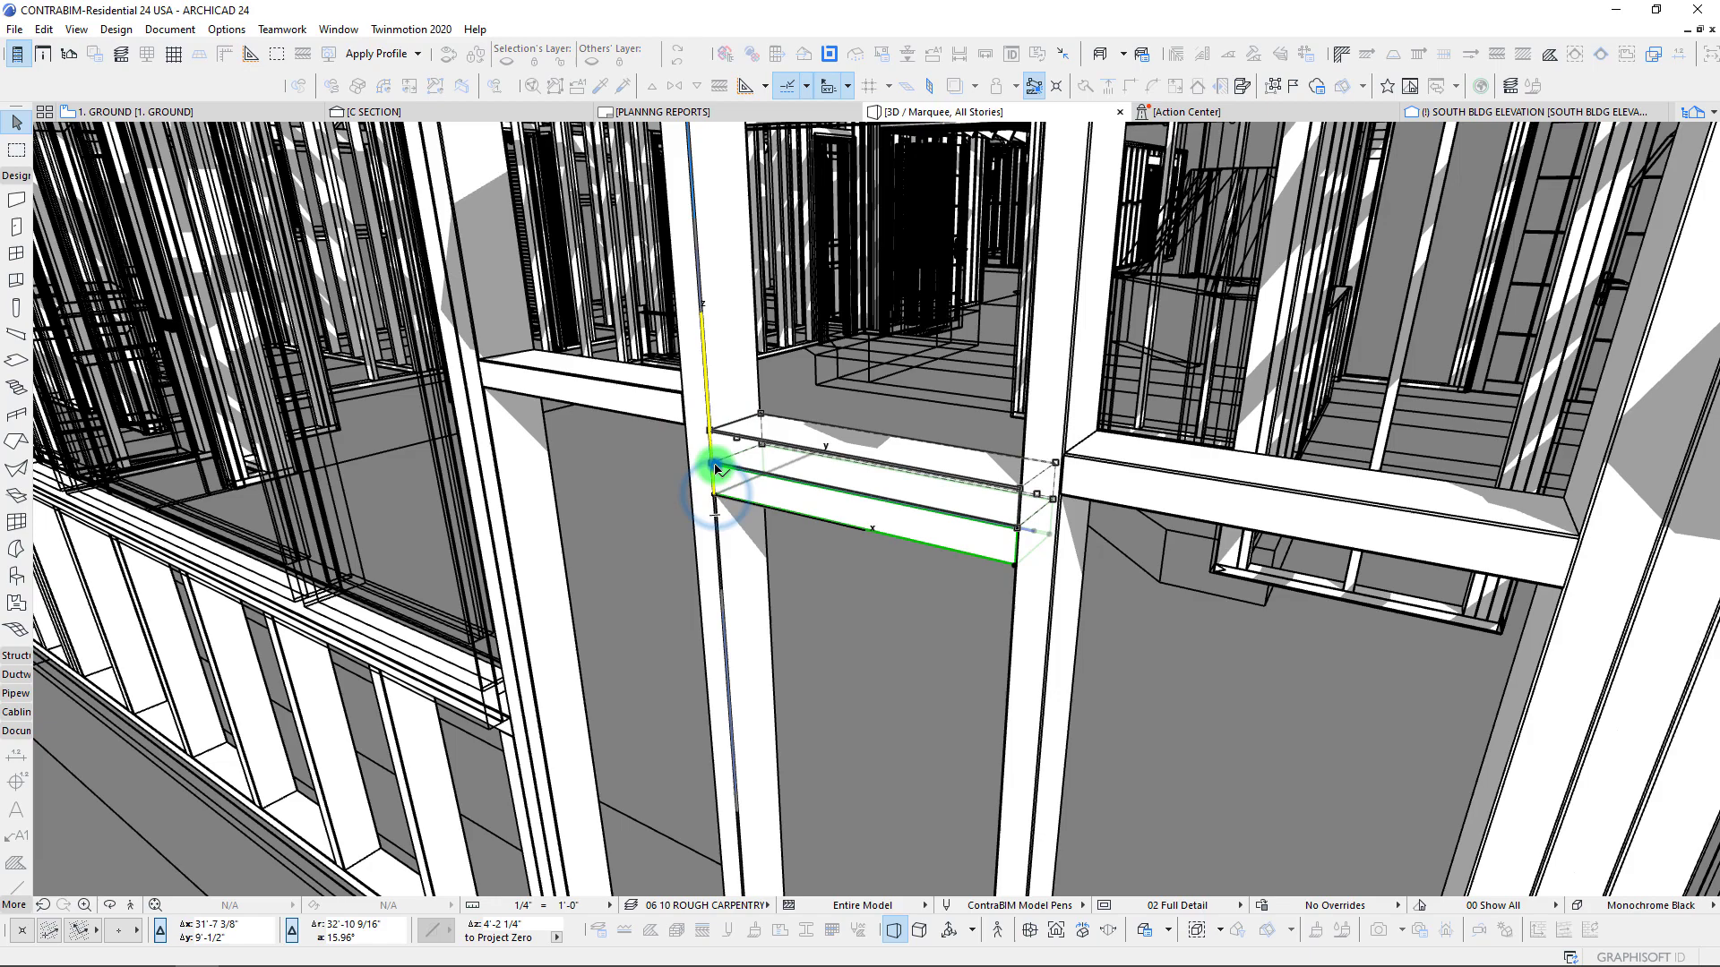
key("Escape")
scroll(750, 458, "down", 5)
key("ctrl+shift+f")
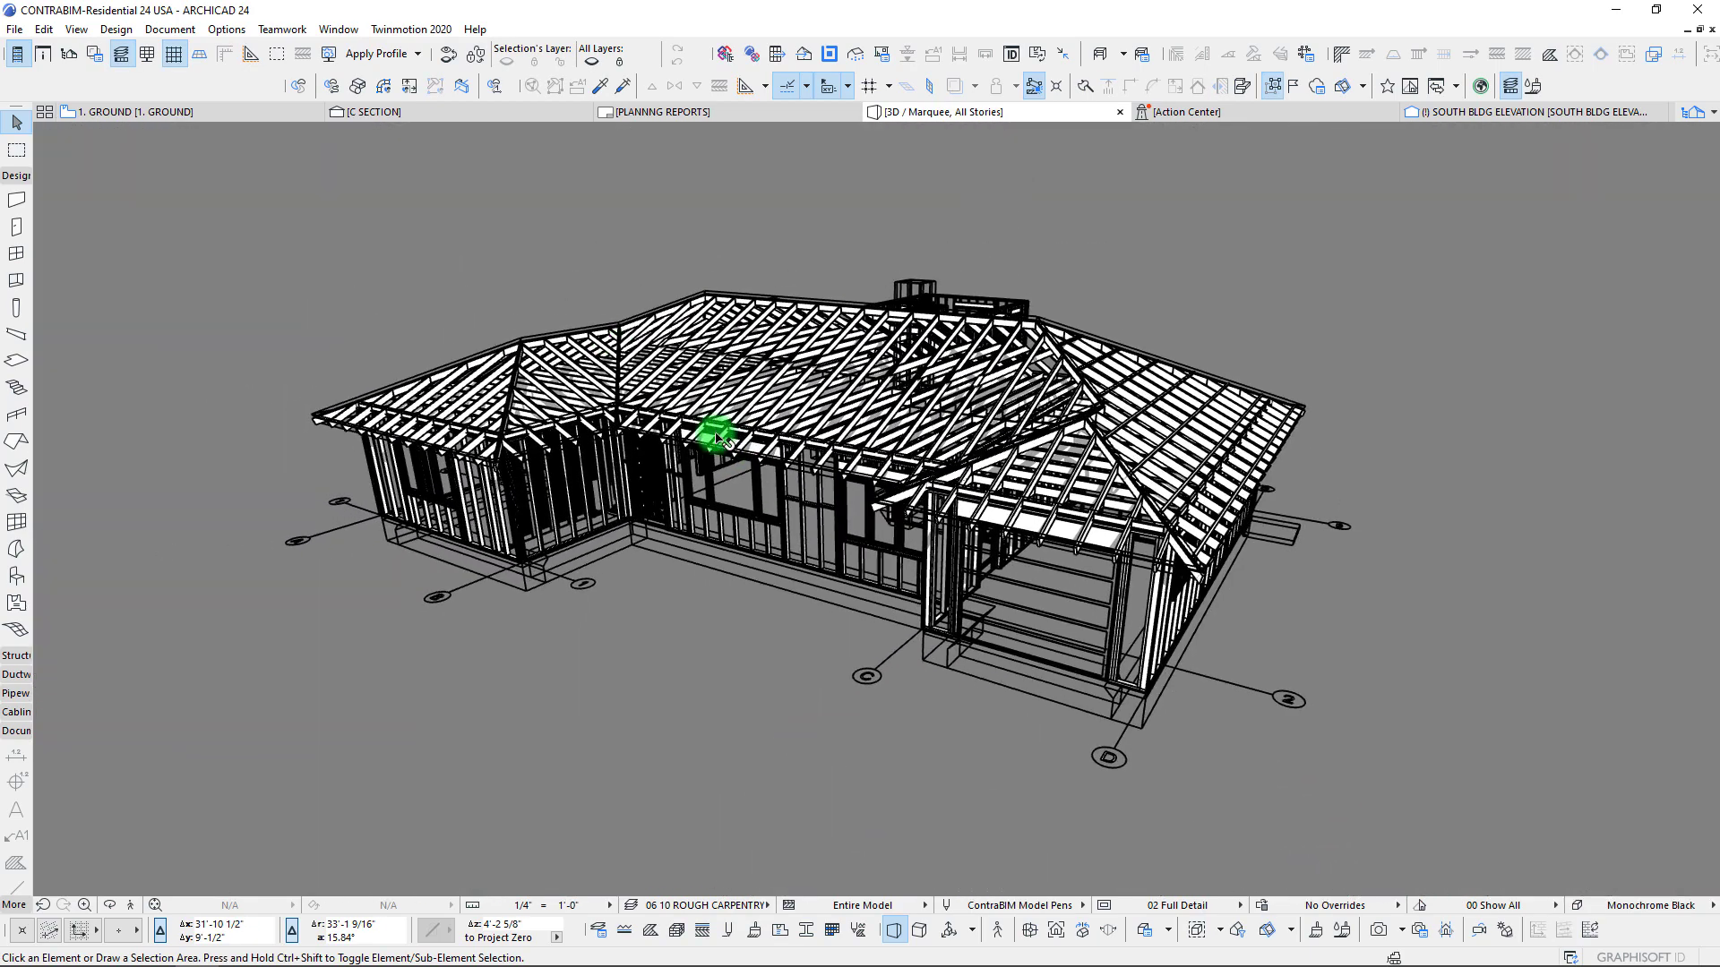
Rerun Check Duplicates, select the one duplicate blocking piece found, then deselect and fit the 3D view.
left_click(45, 28)
mouse_move(100, 284)
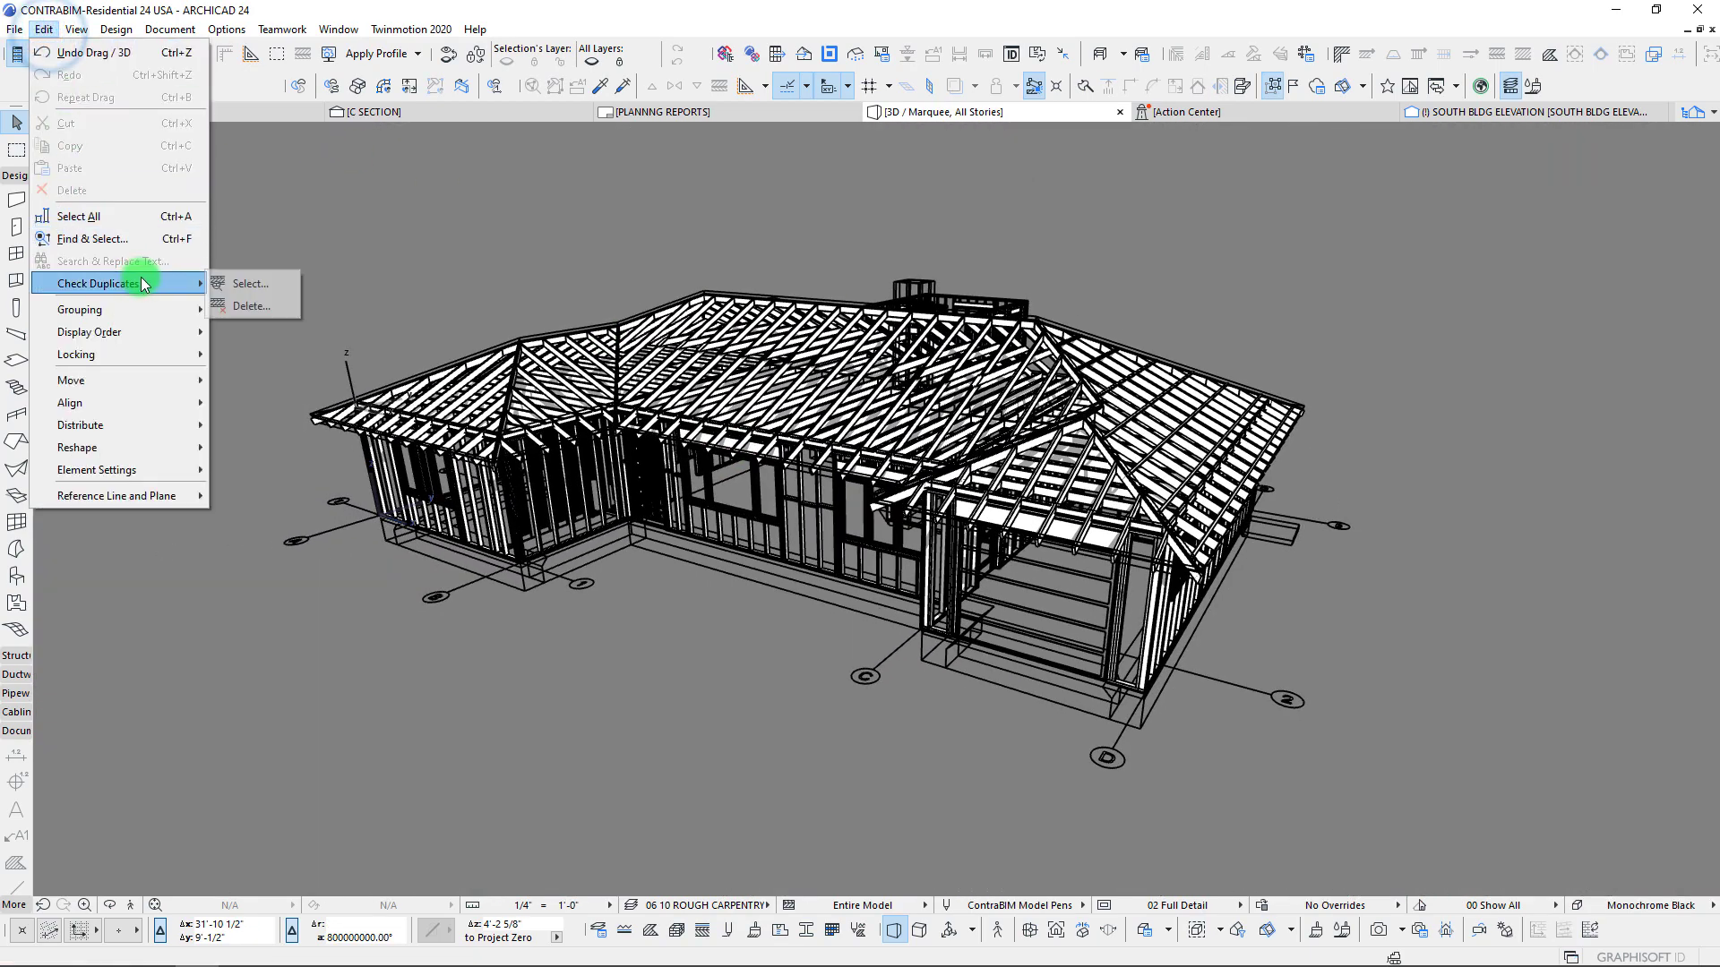
left_click(248, 284)
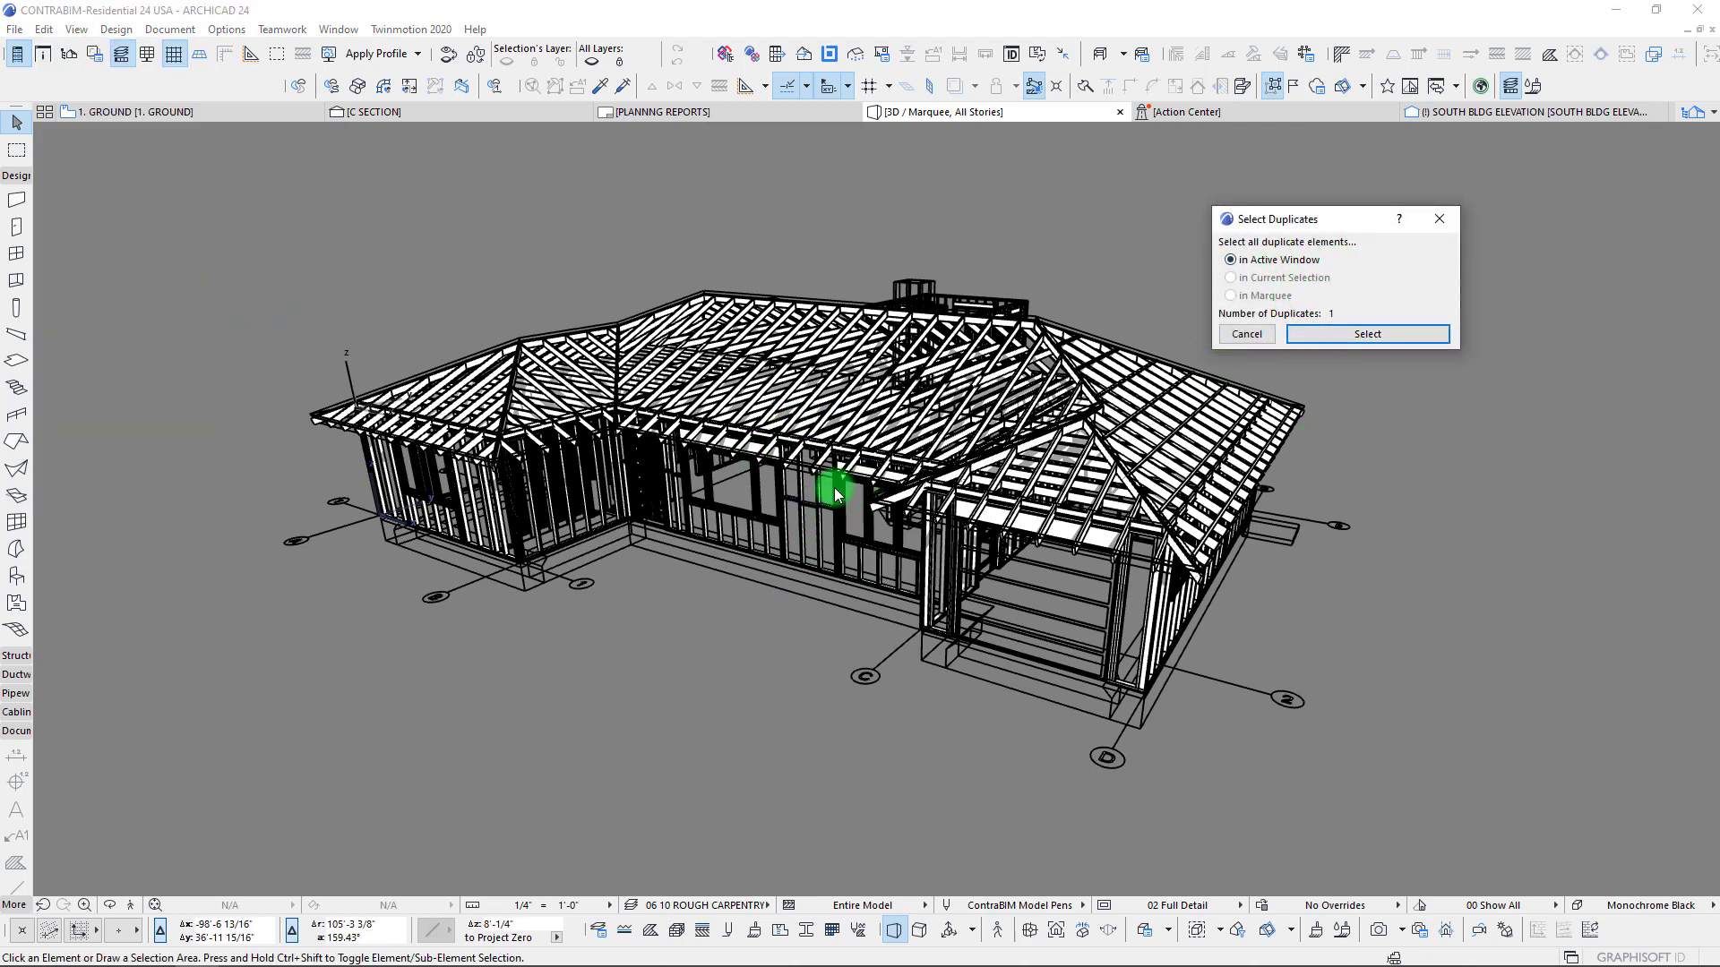
left_click(1366, 334)
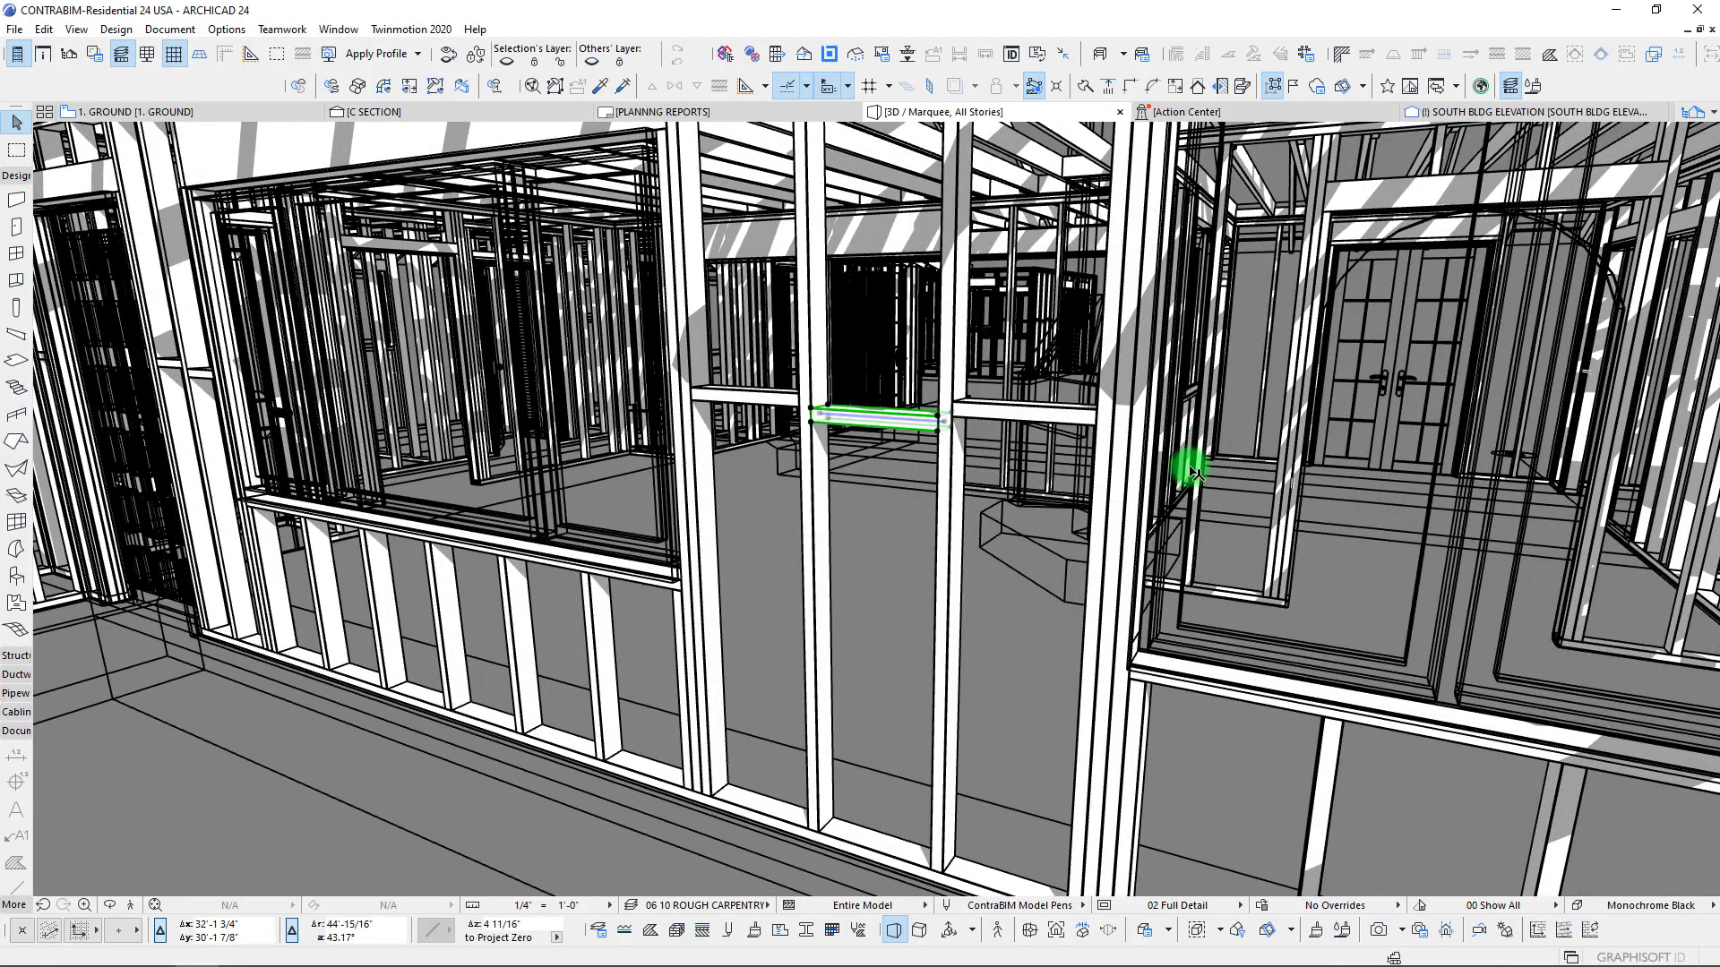
key("Escape")
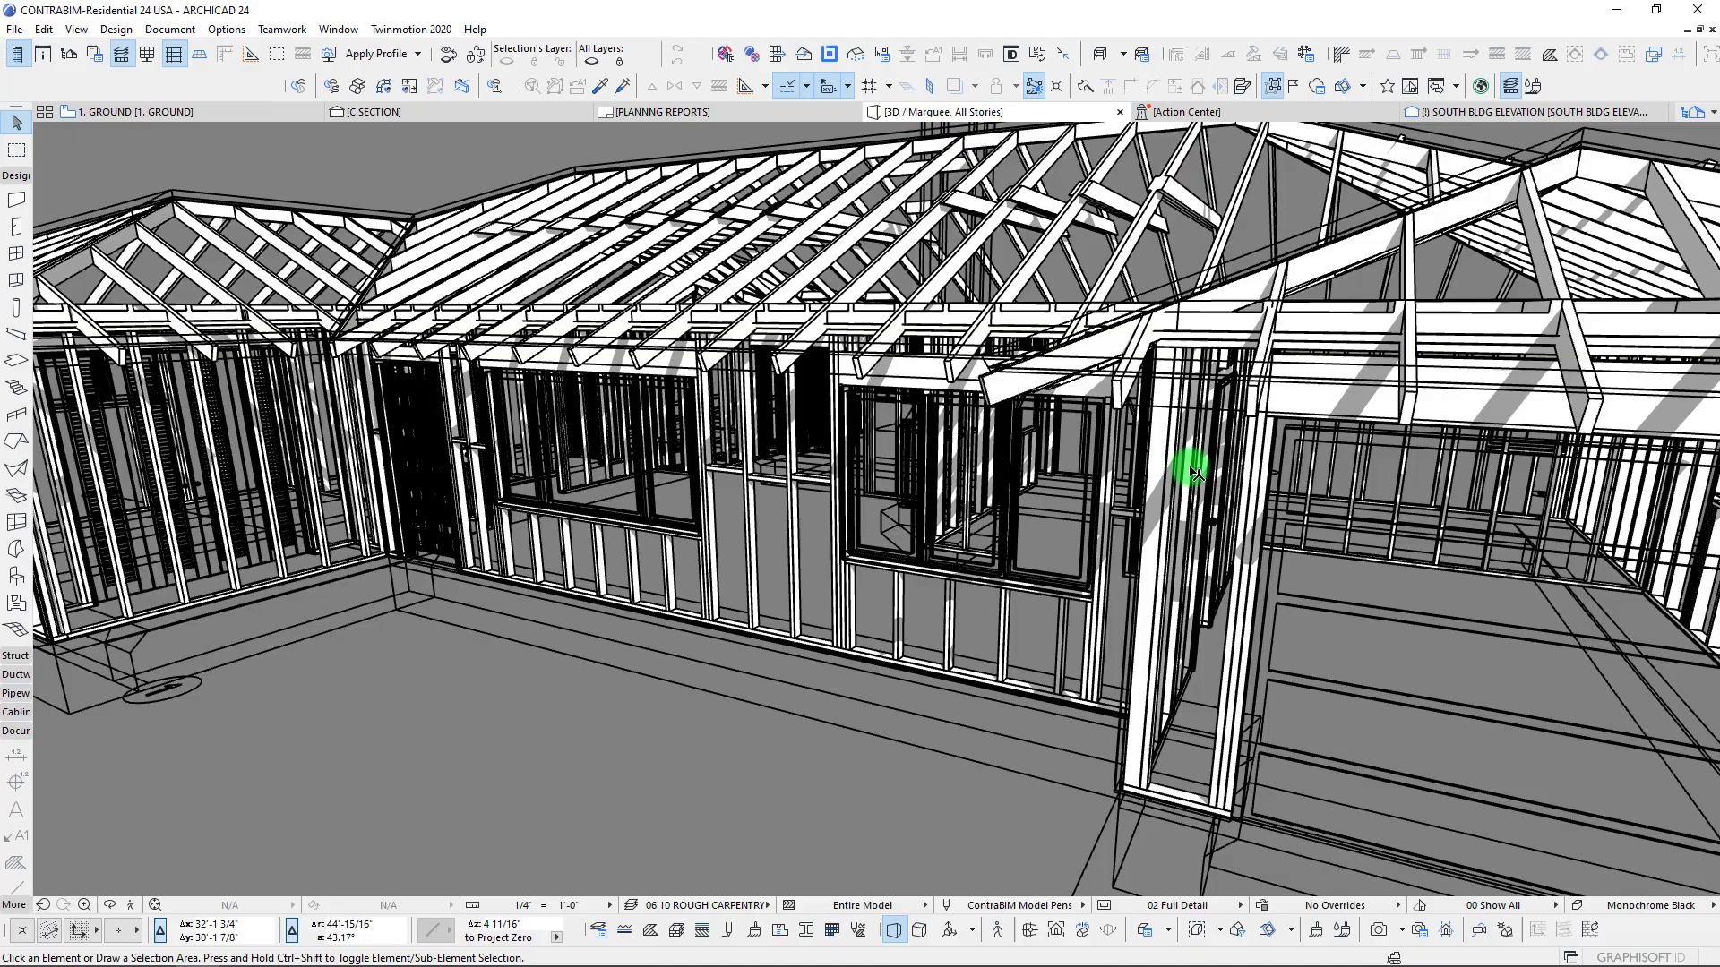
key("ctrl+shift+0")
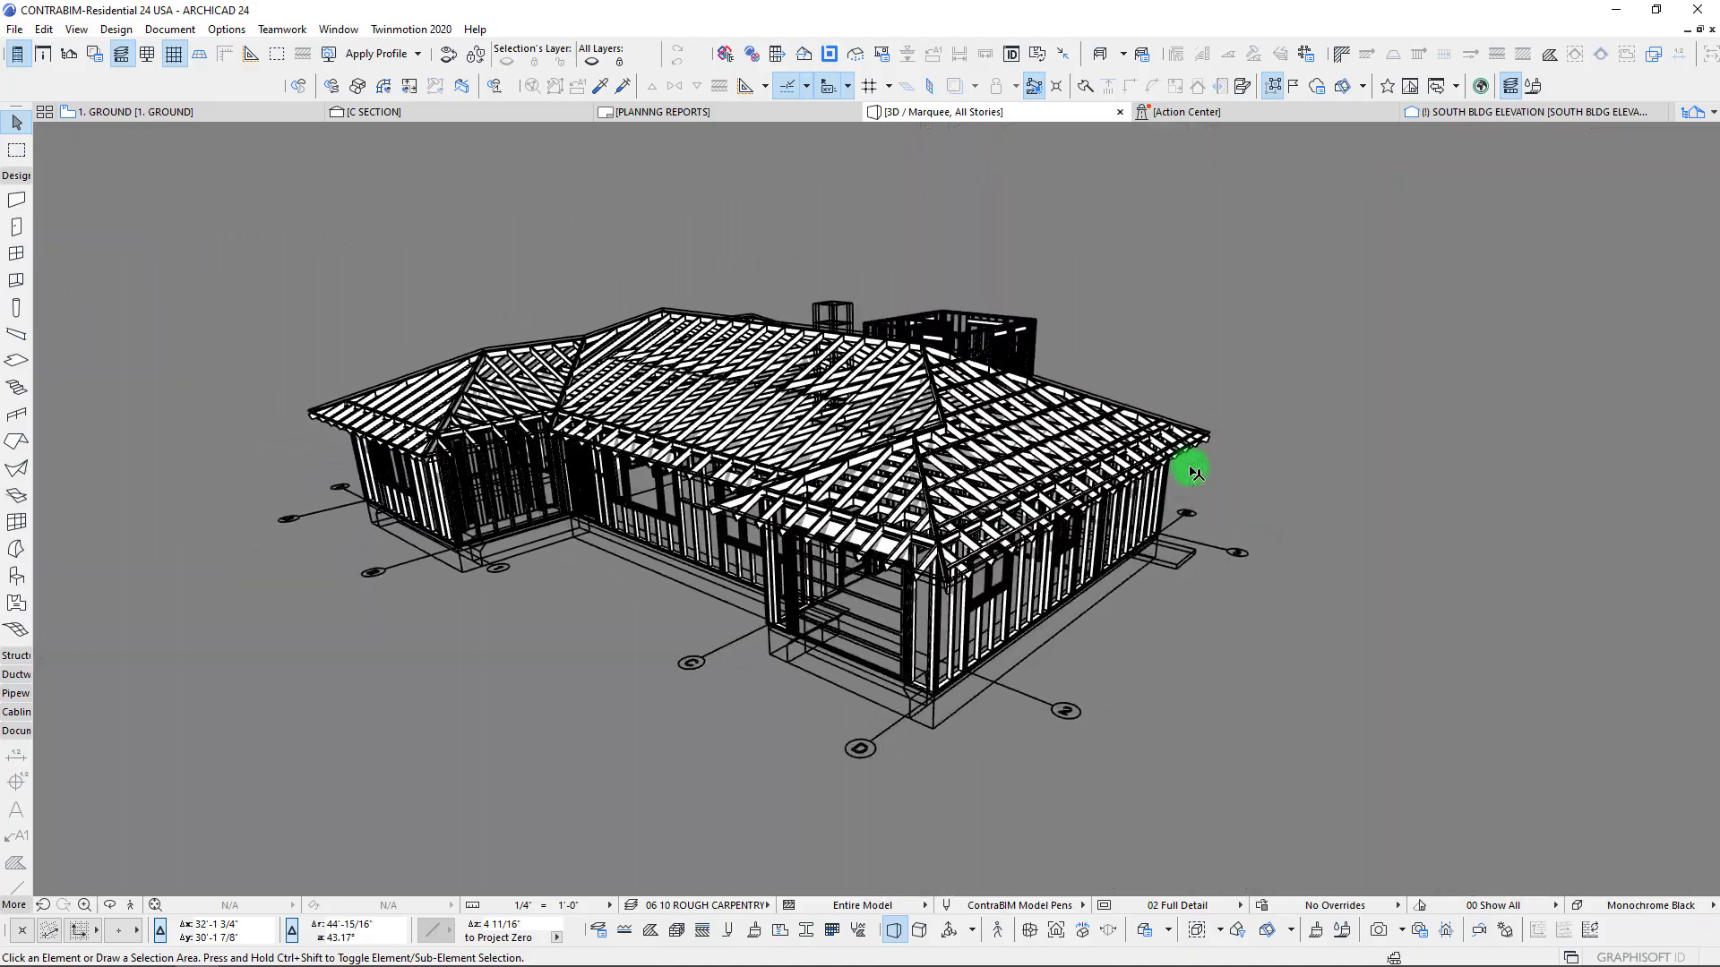
scroll(1193, 471, "up", 3)
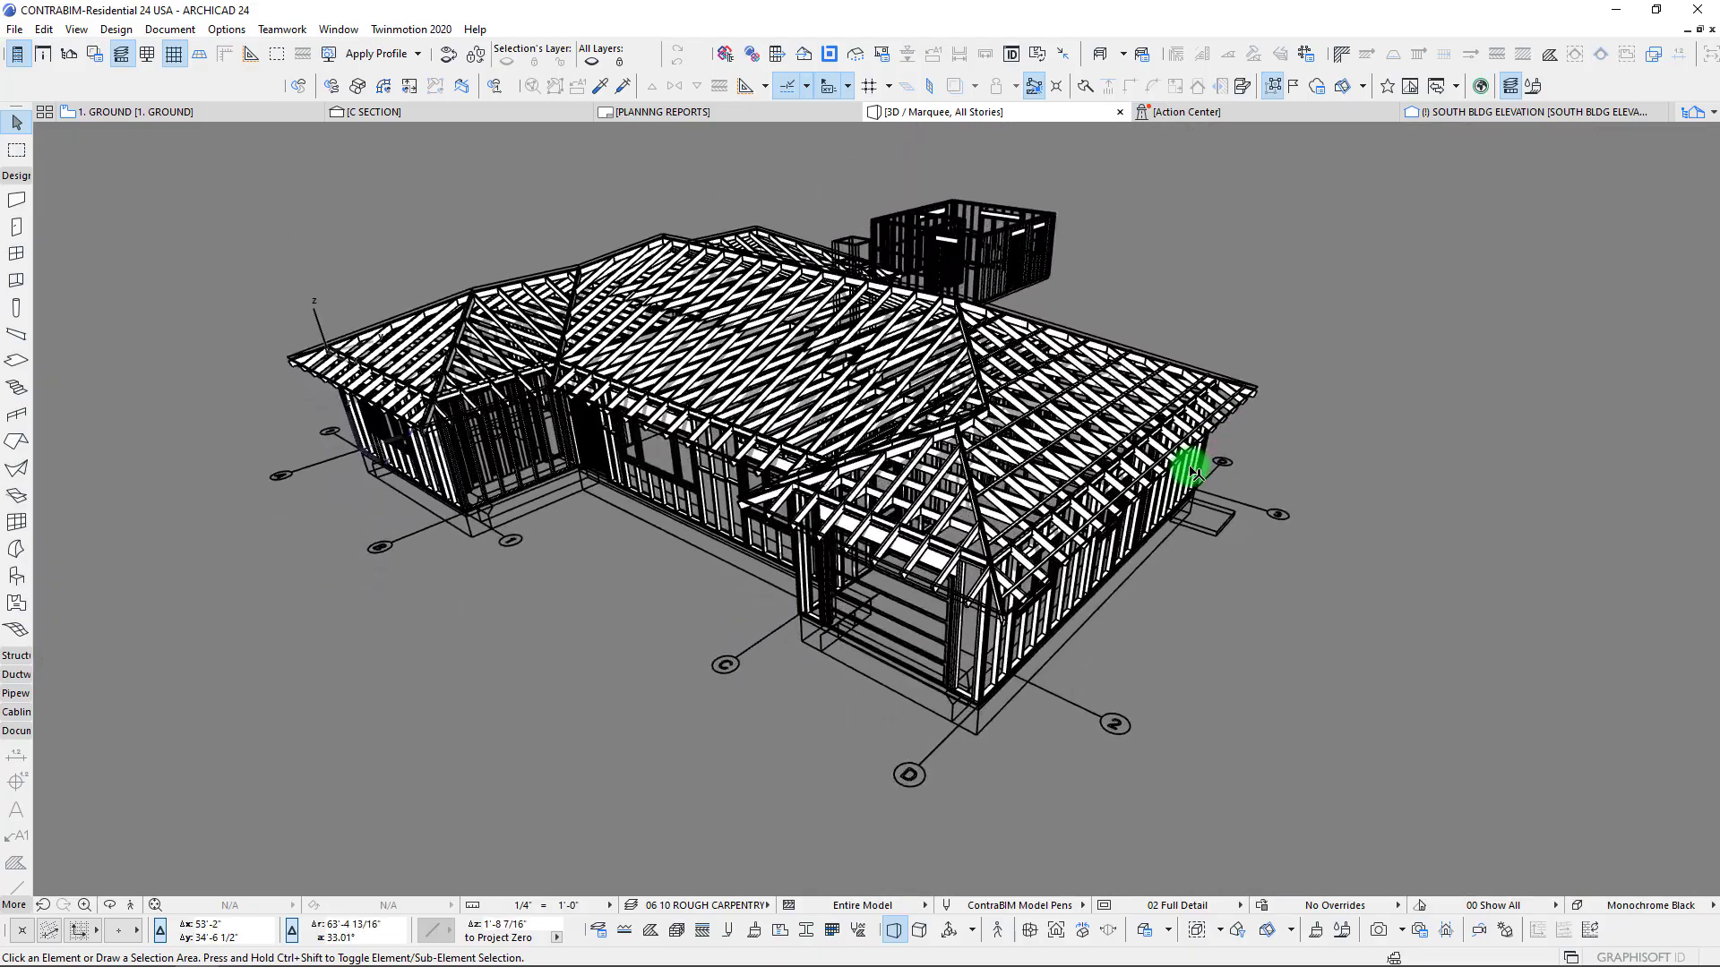
On the ground floor plan, copy the upper building's corner framing element and paste it in place.
key("F2")
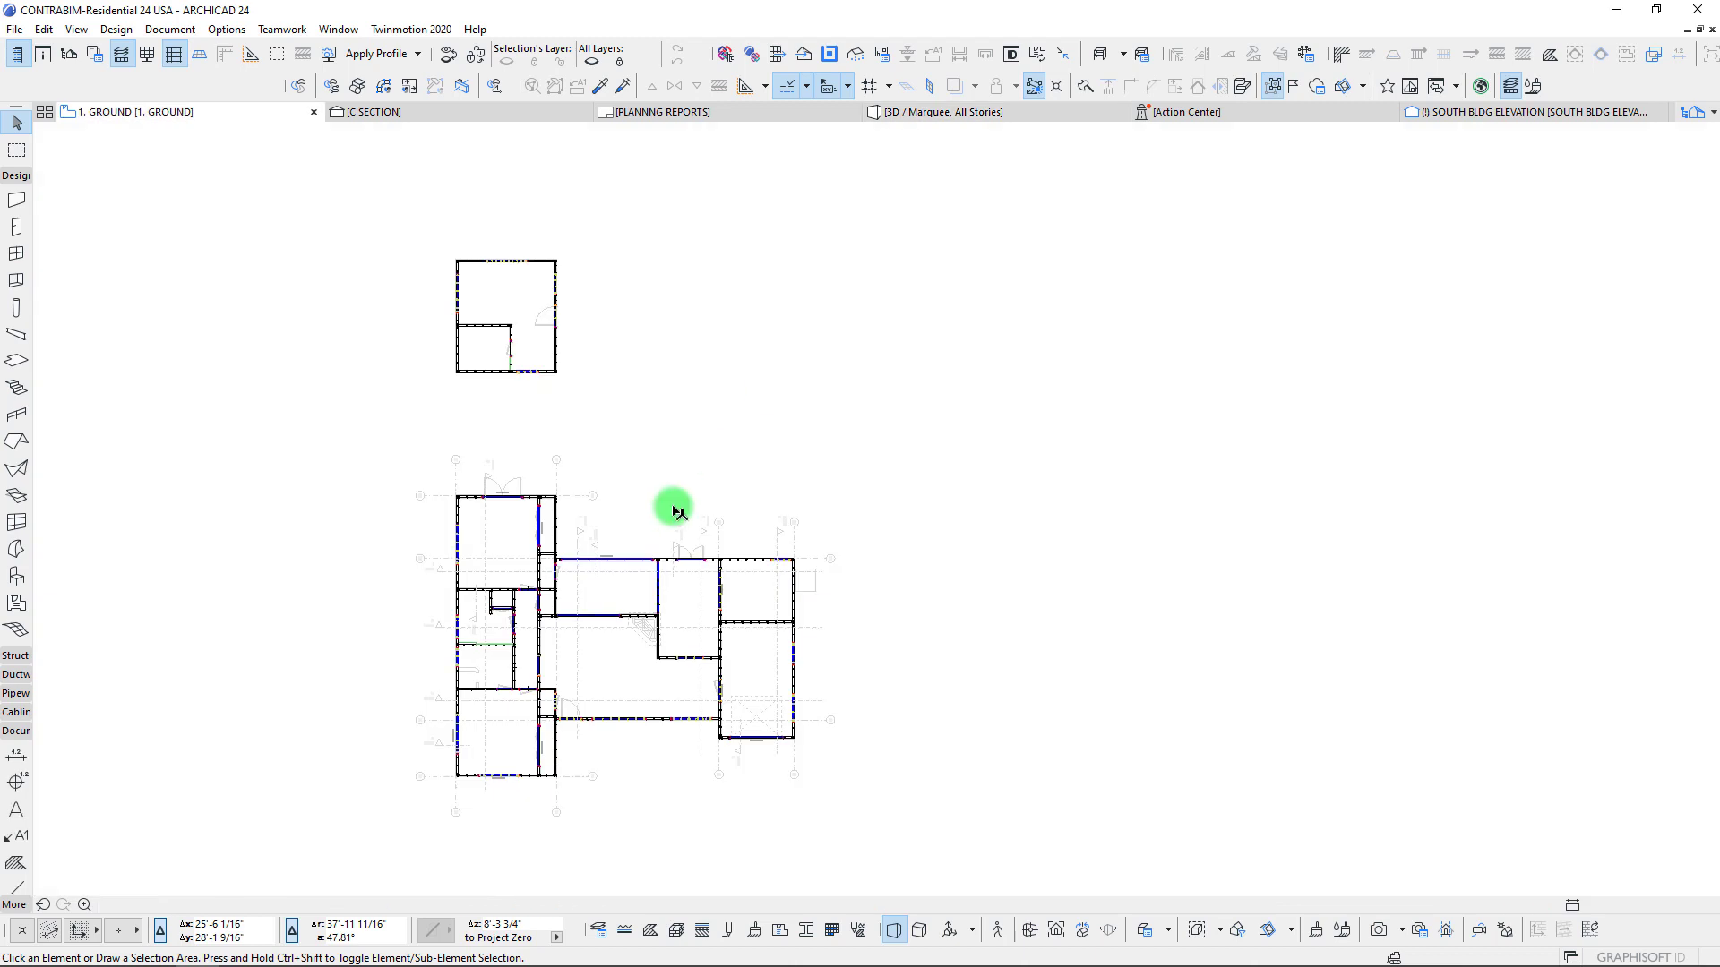
scroll(512, 354, "up", 3)
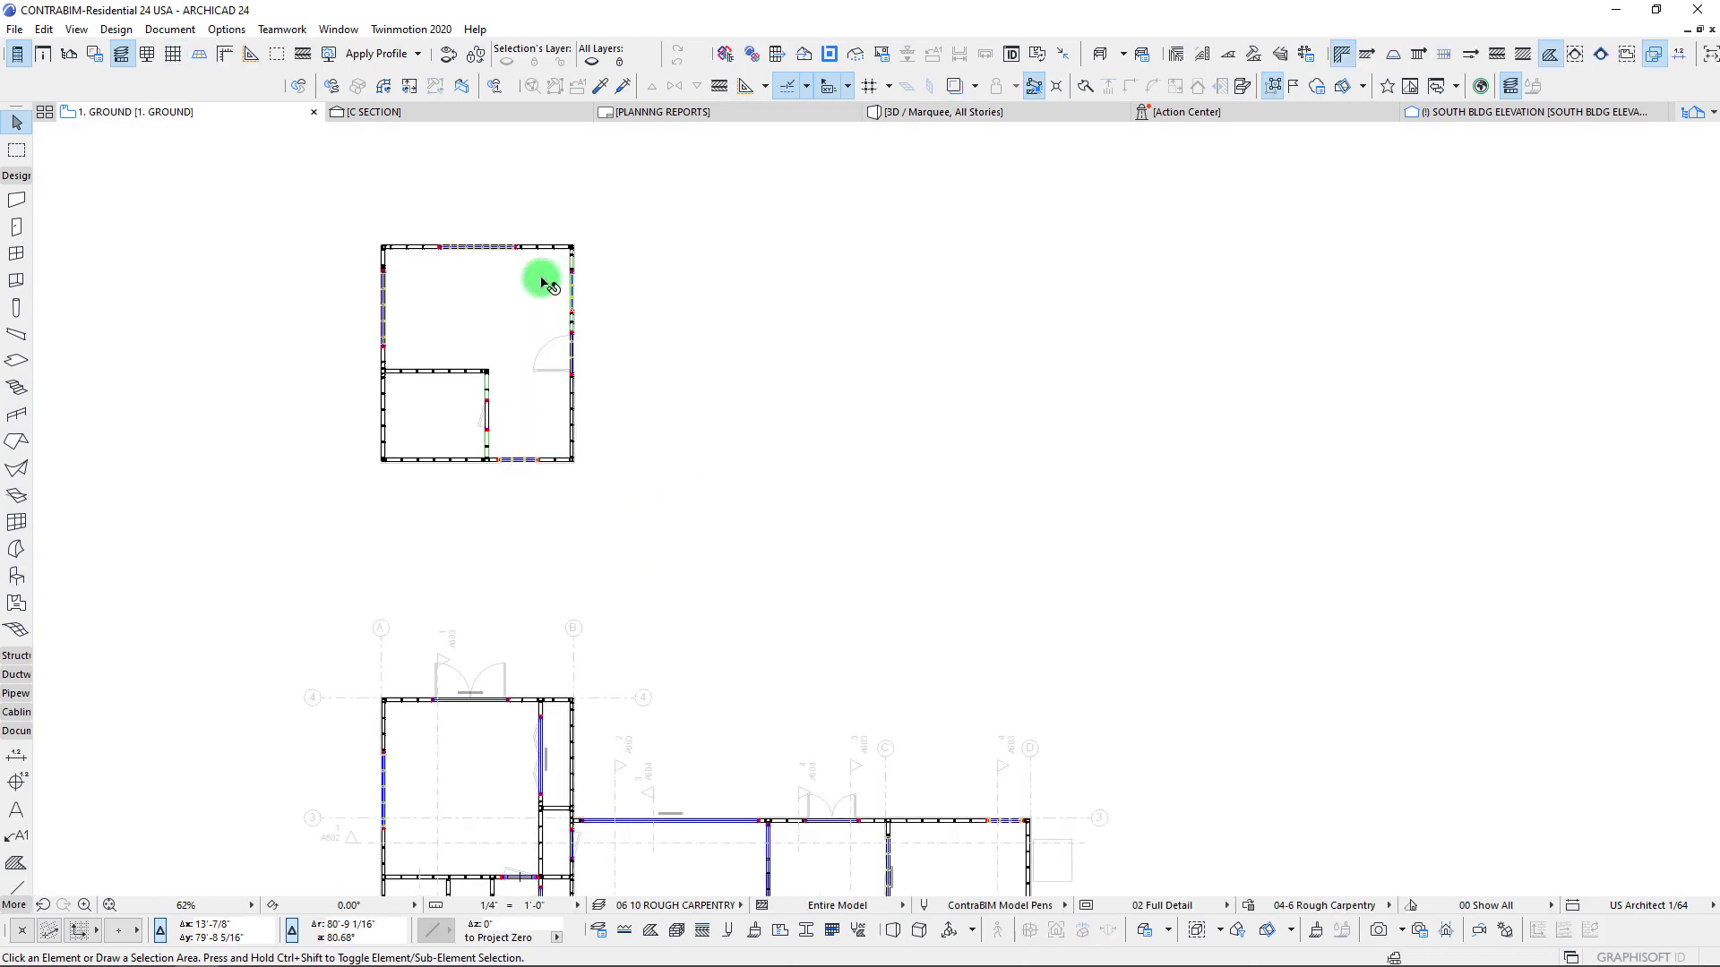
scroll(550, 276, "up", 2)
scroll(641, 443, "up", 3)
scroll(537, 510, "up", 1)
left_click(551, 348)
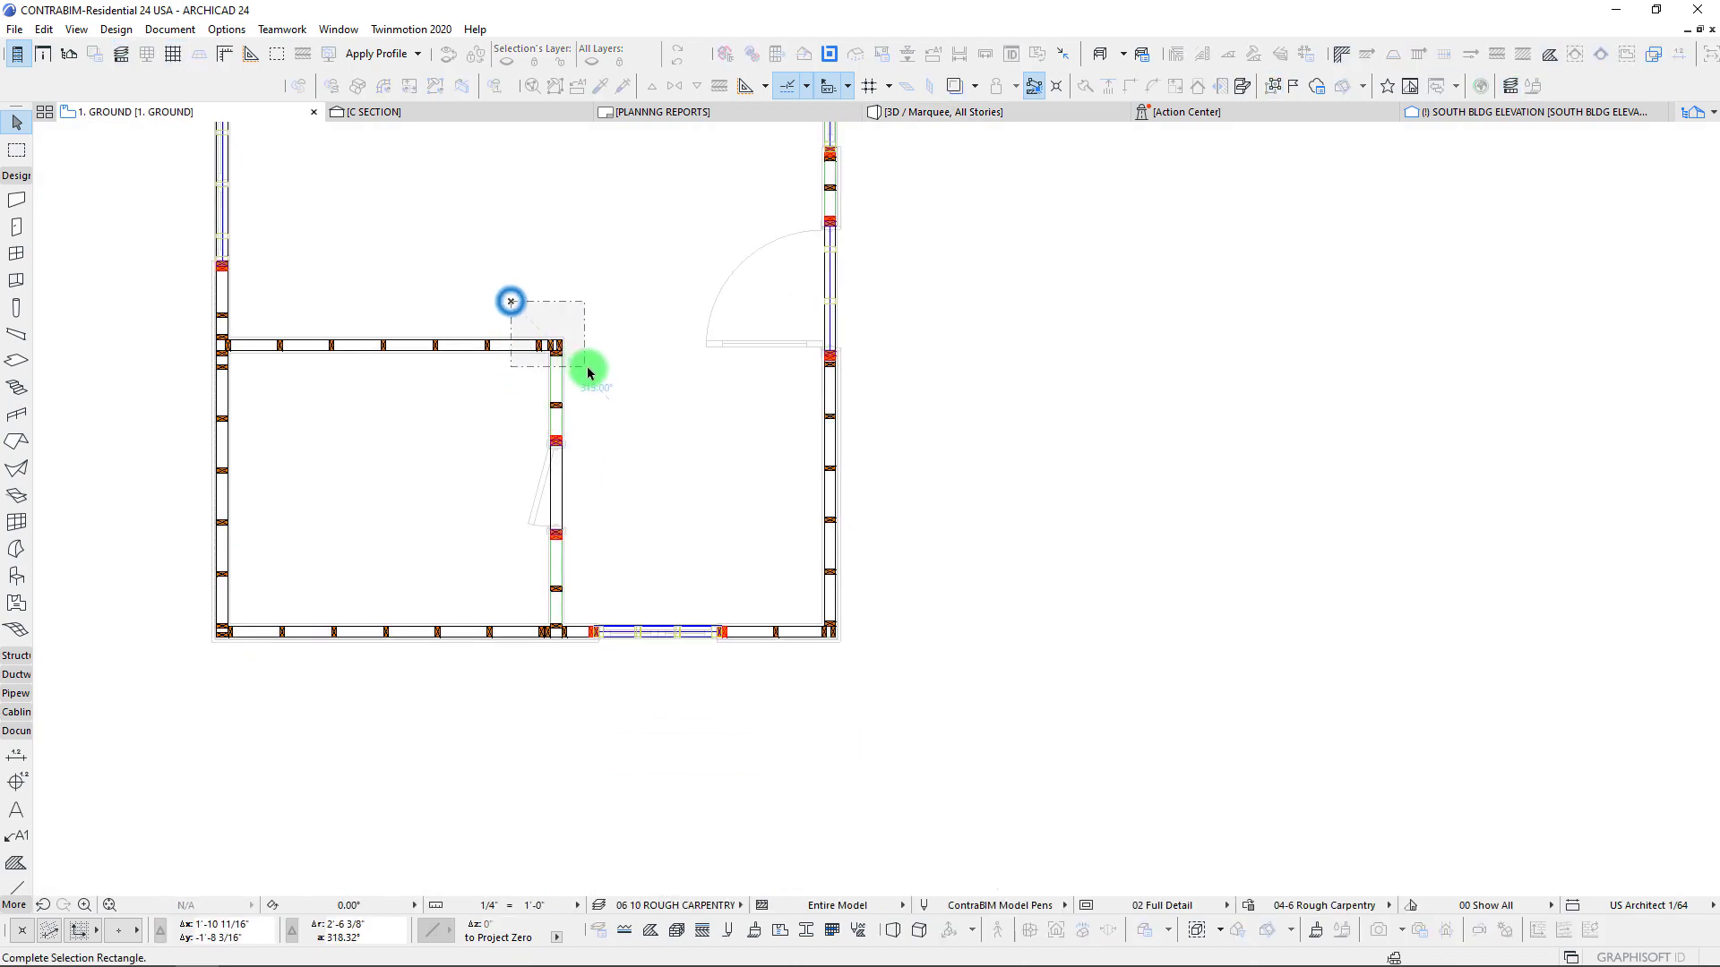
left_click(591, 364)
key("ctrl+c")
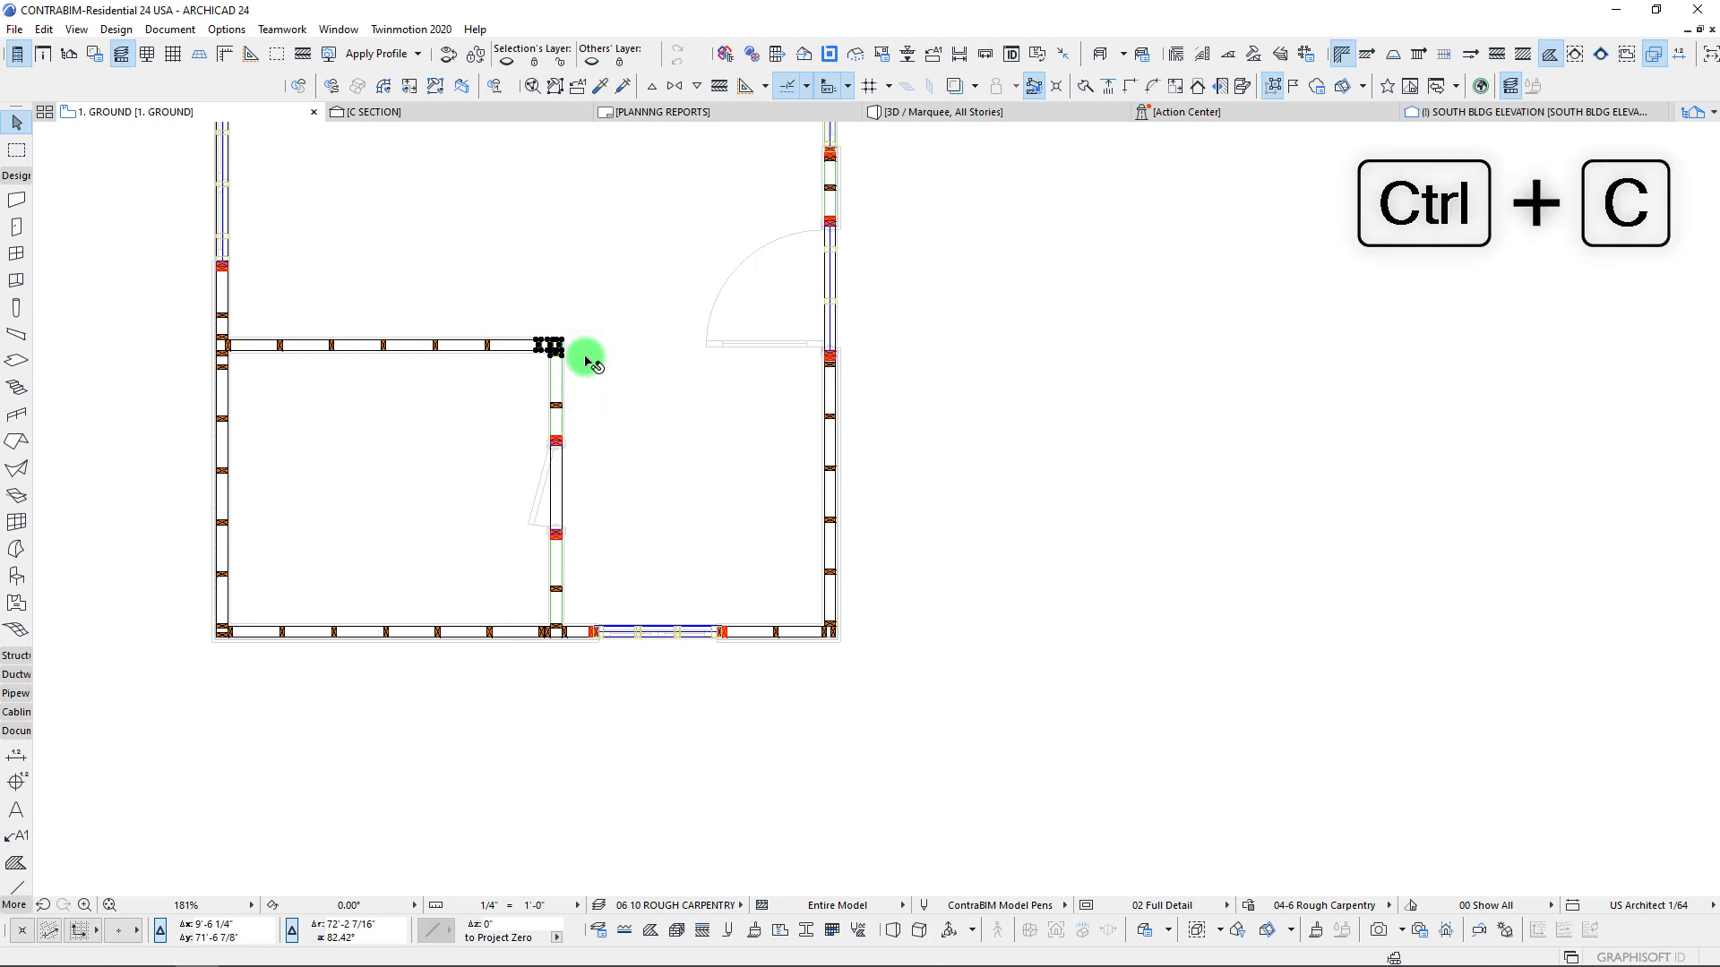
key("ctrl+v")
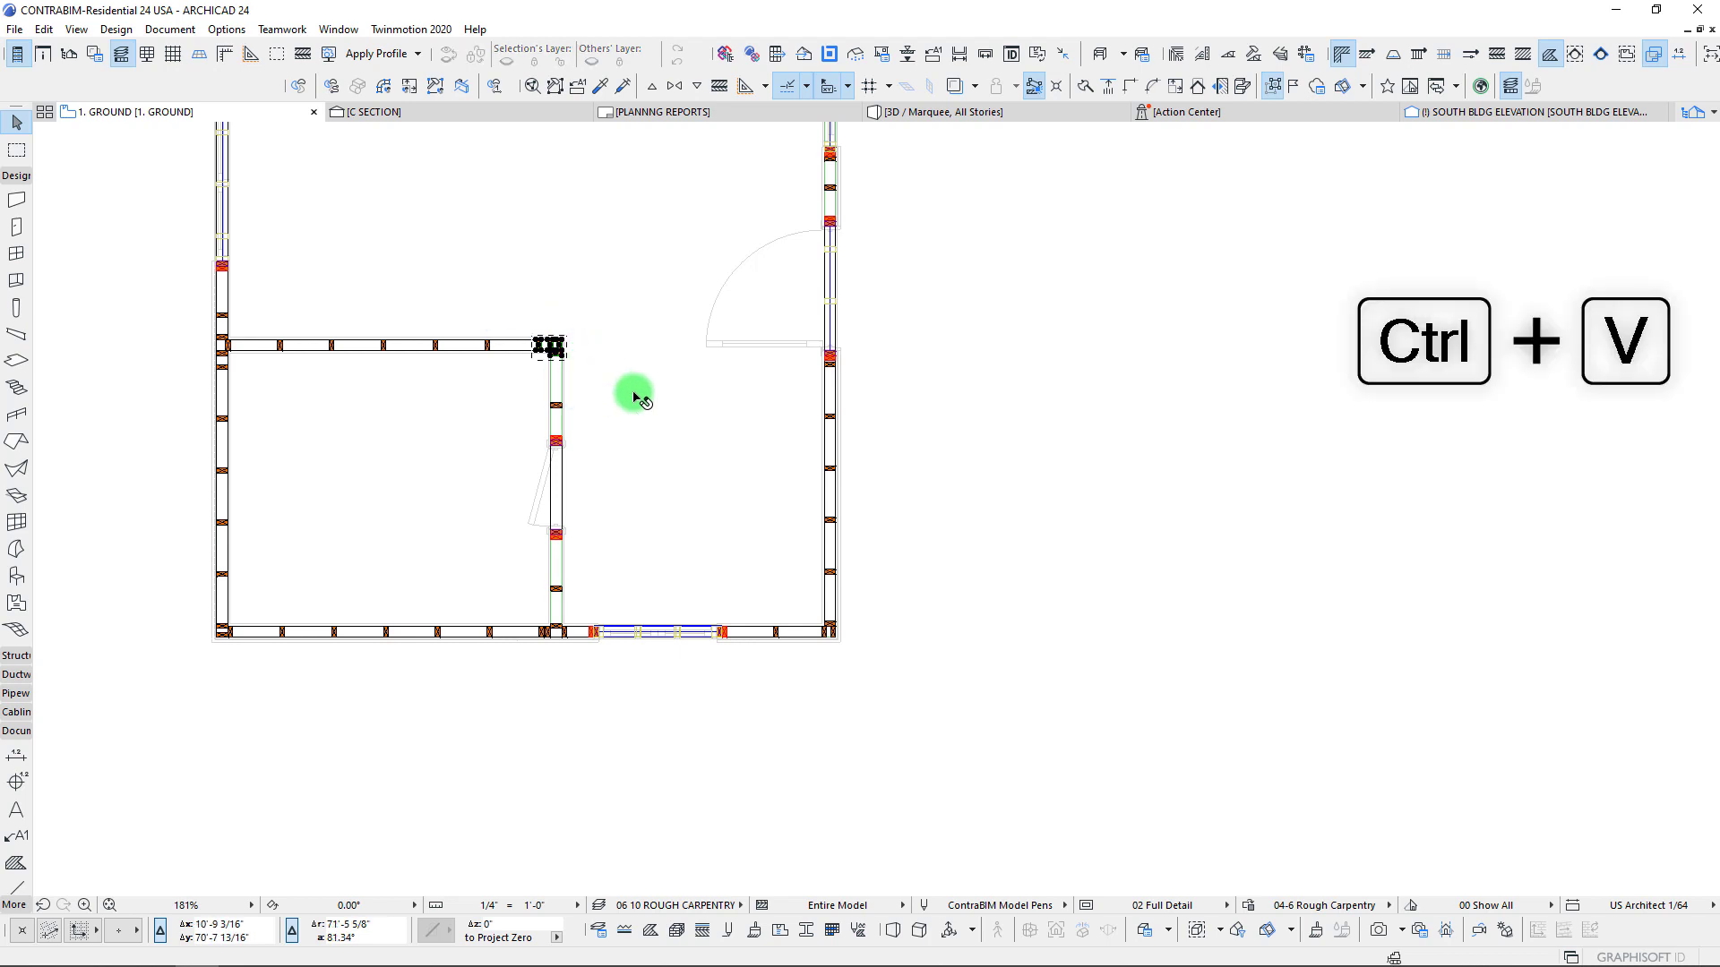
scroll(639, 403, "down", 5)
scroll(645, 397, "down", 5)
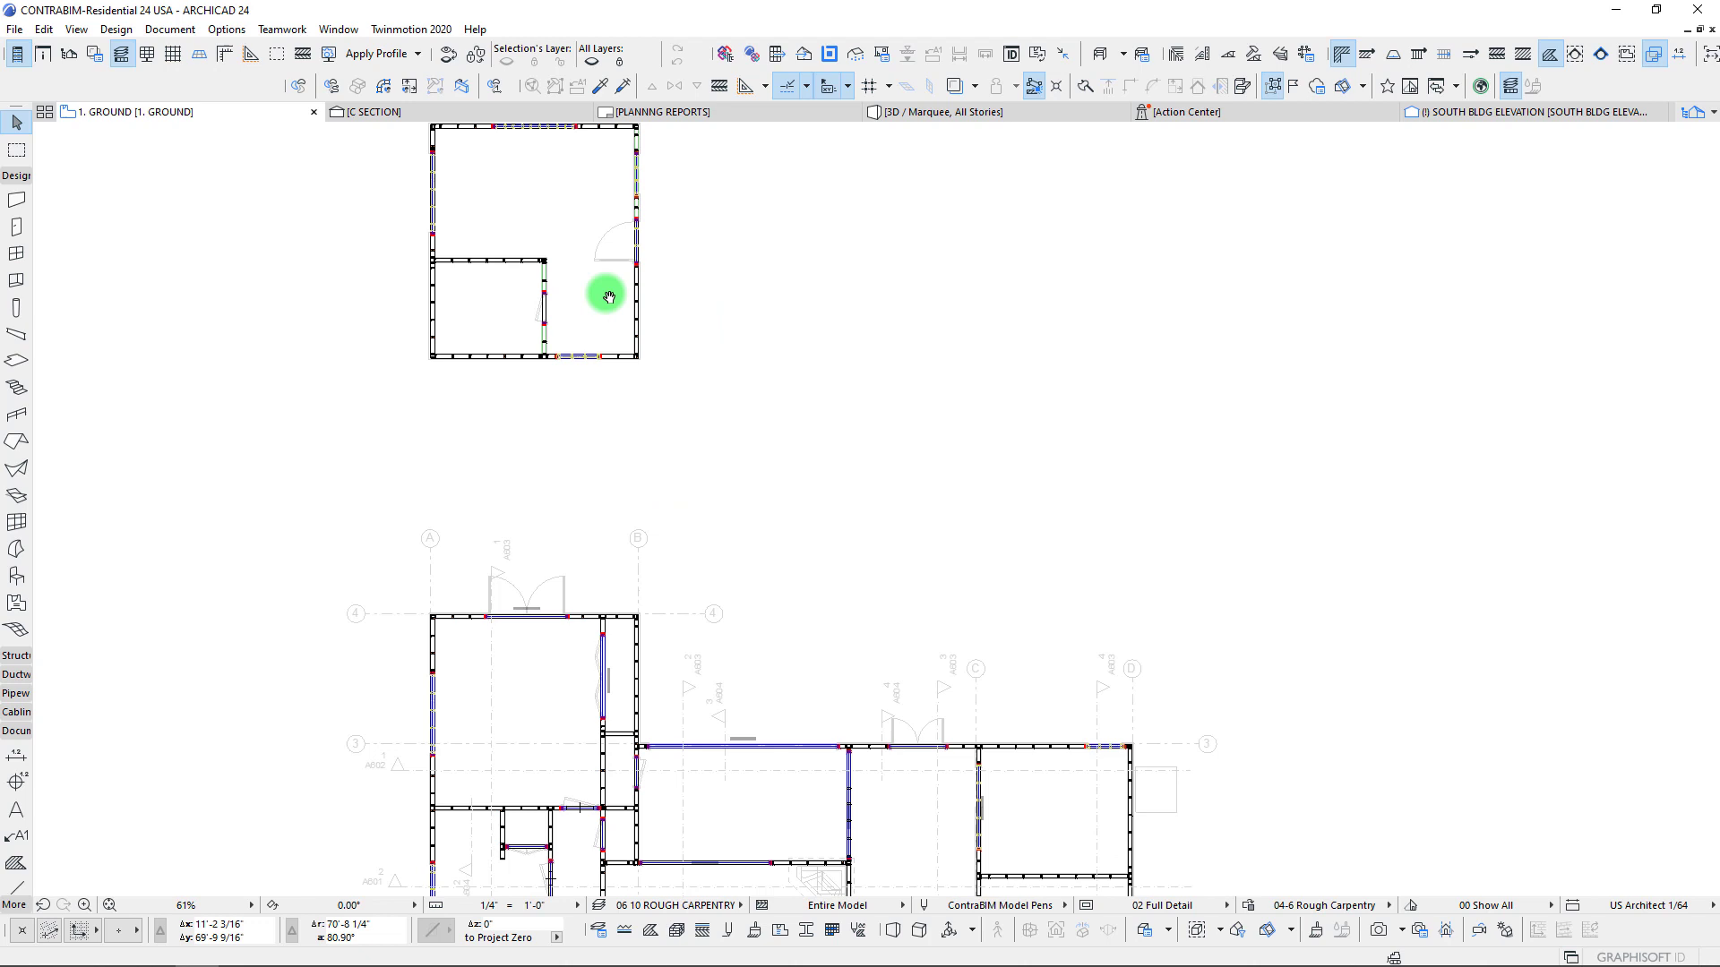
scroll(685, 388, "down", 2)
Run Check Duplicates in Active Window, select the four duplicates found, then deselect.
left_click(44, 28)
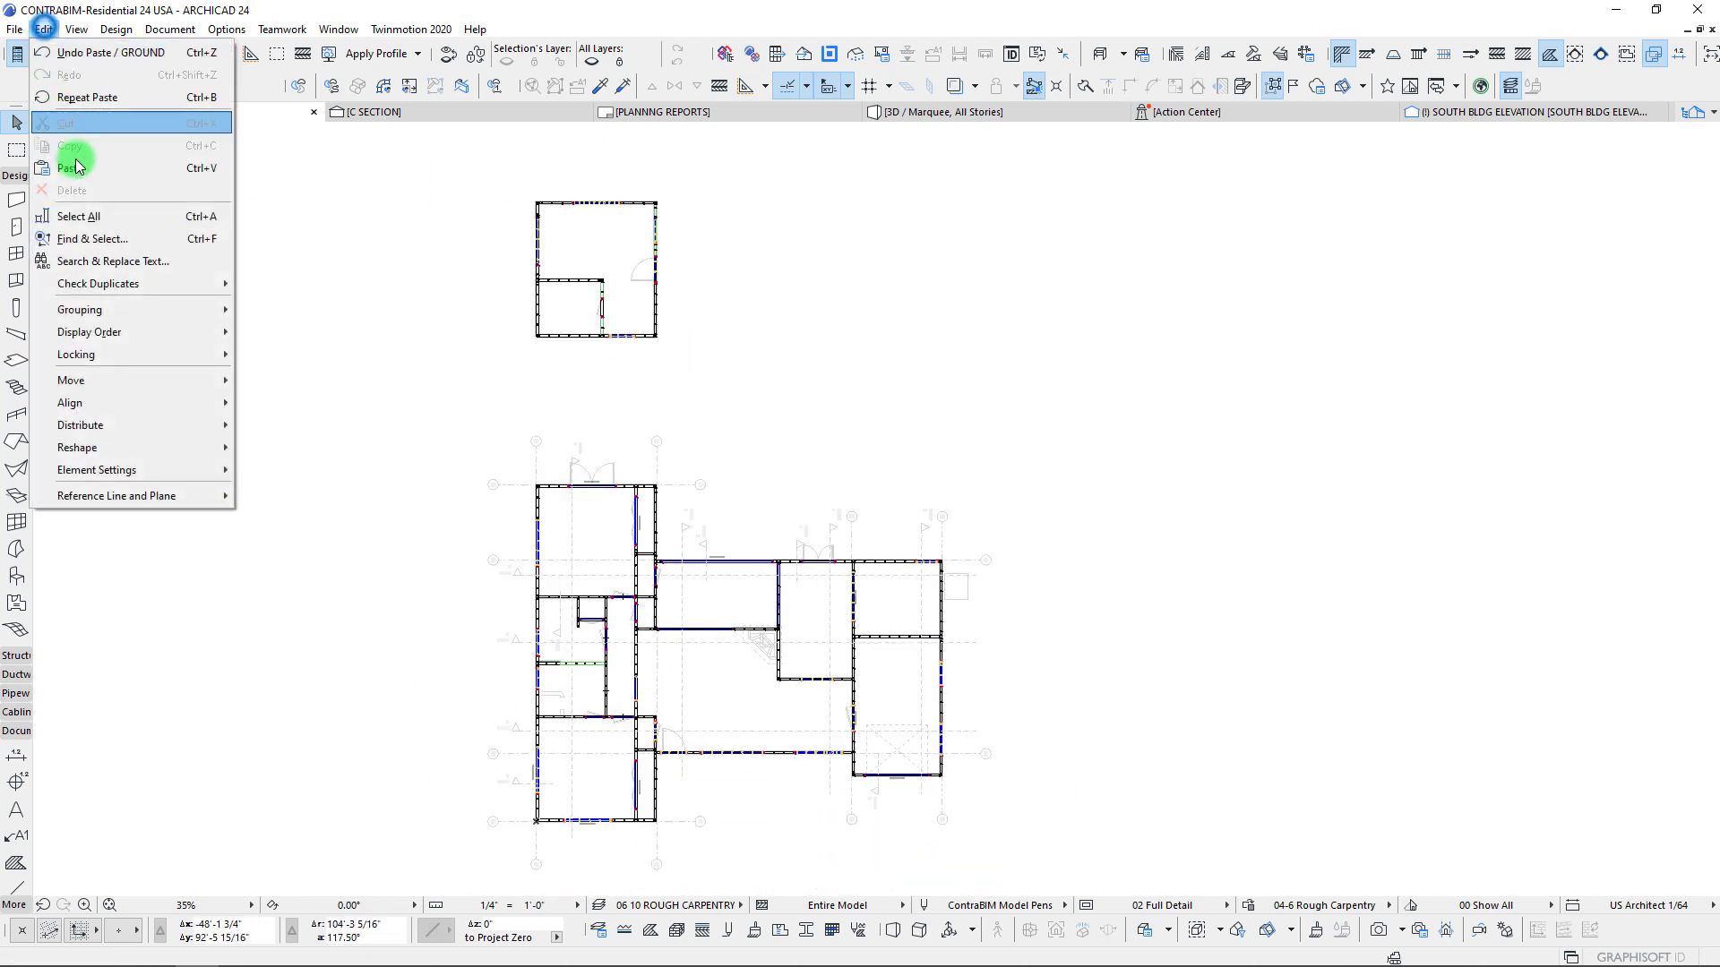
left_click(150, 287)
left_click(282, 280)
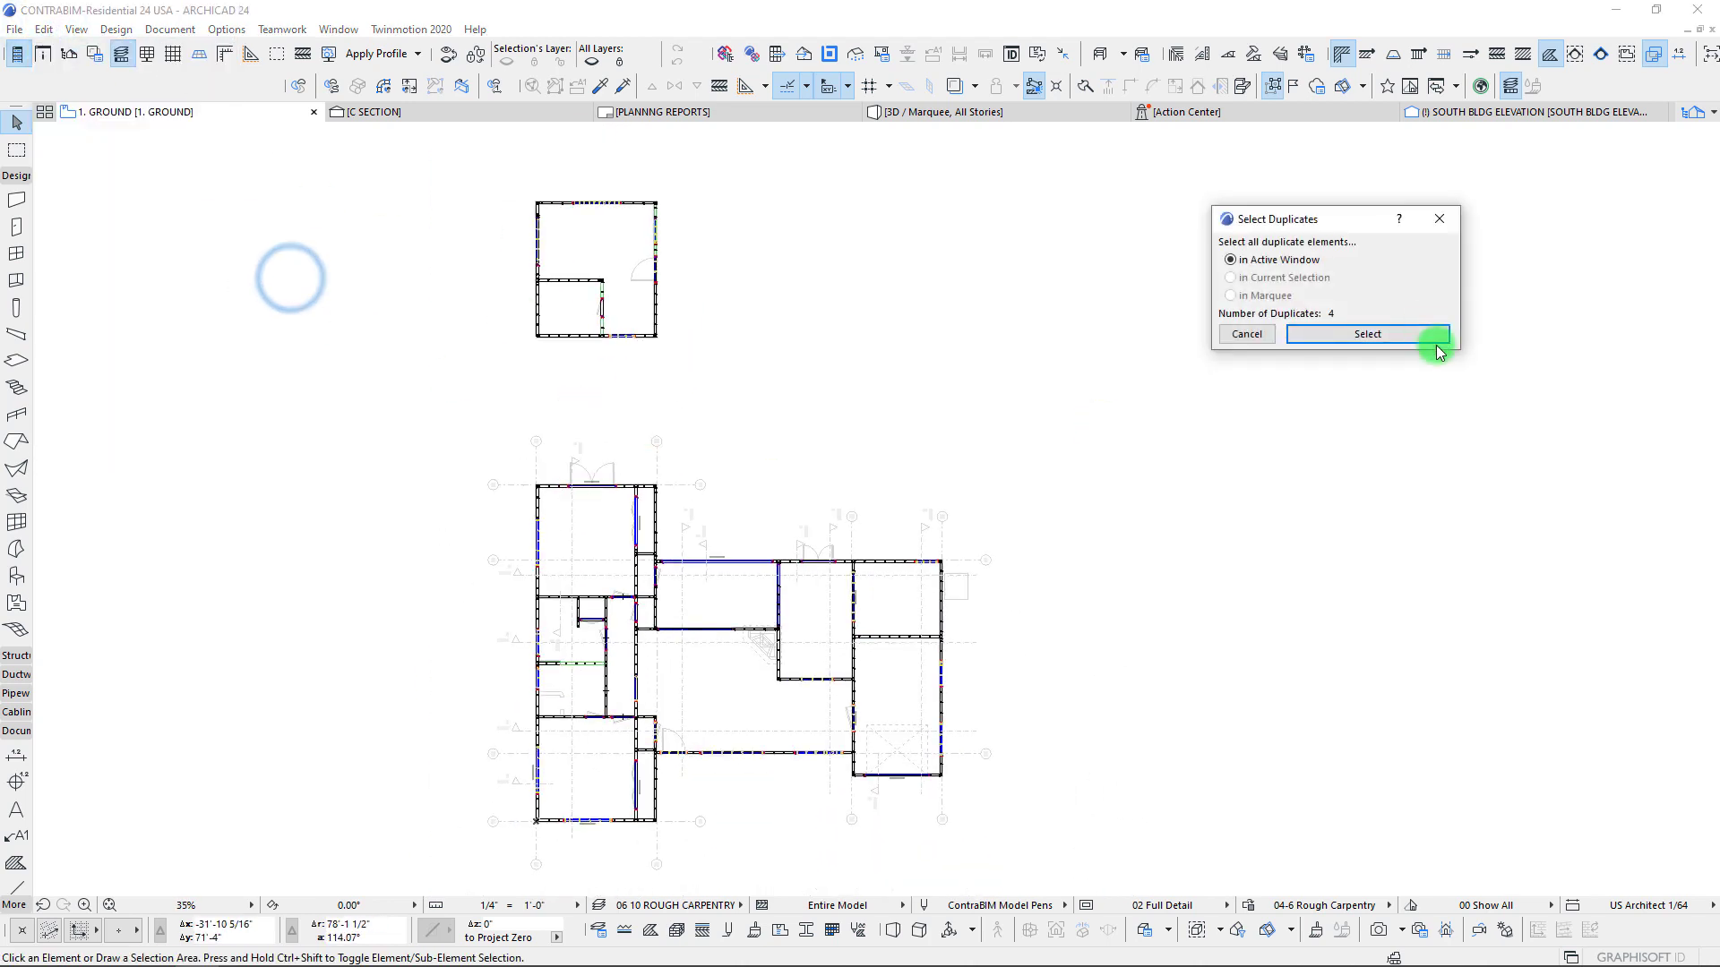
left_click(1367, 333)
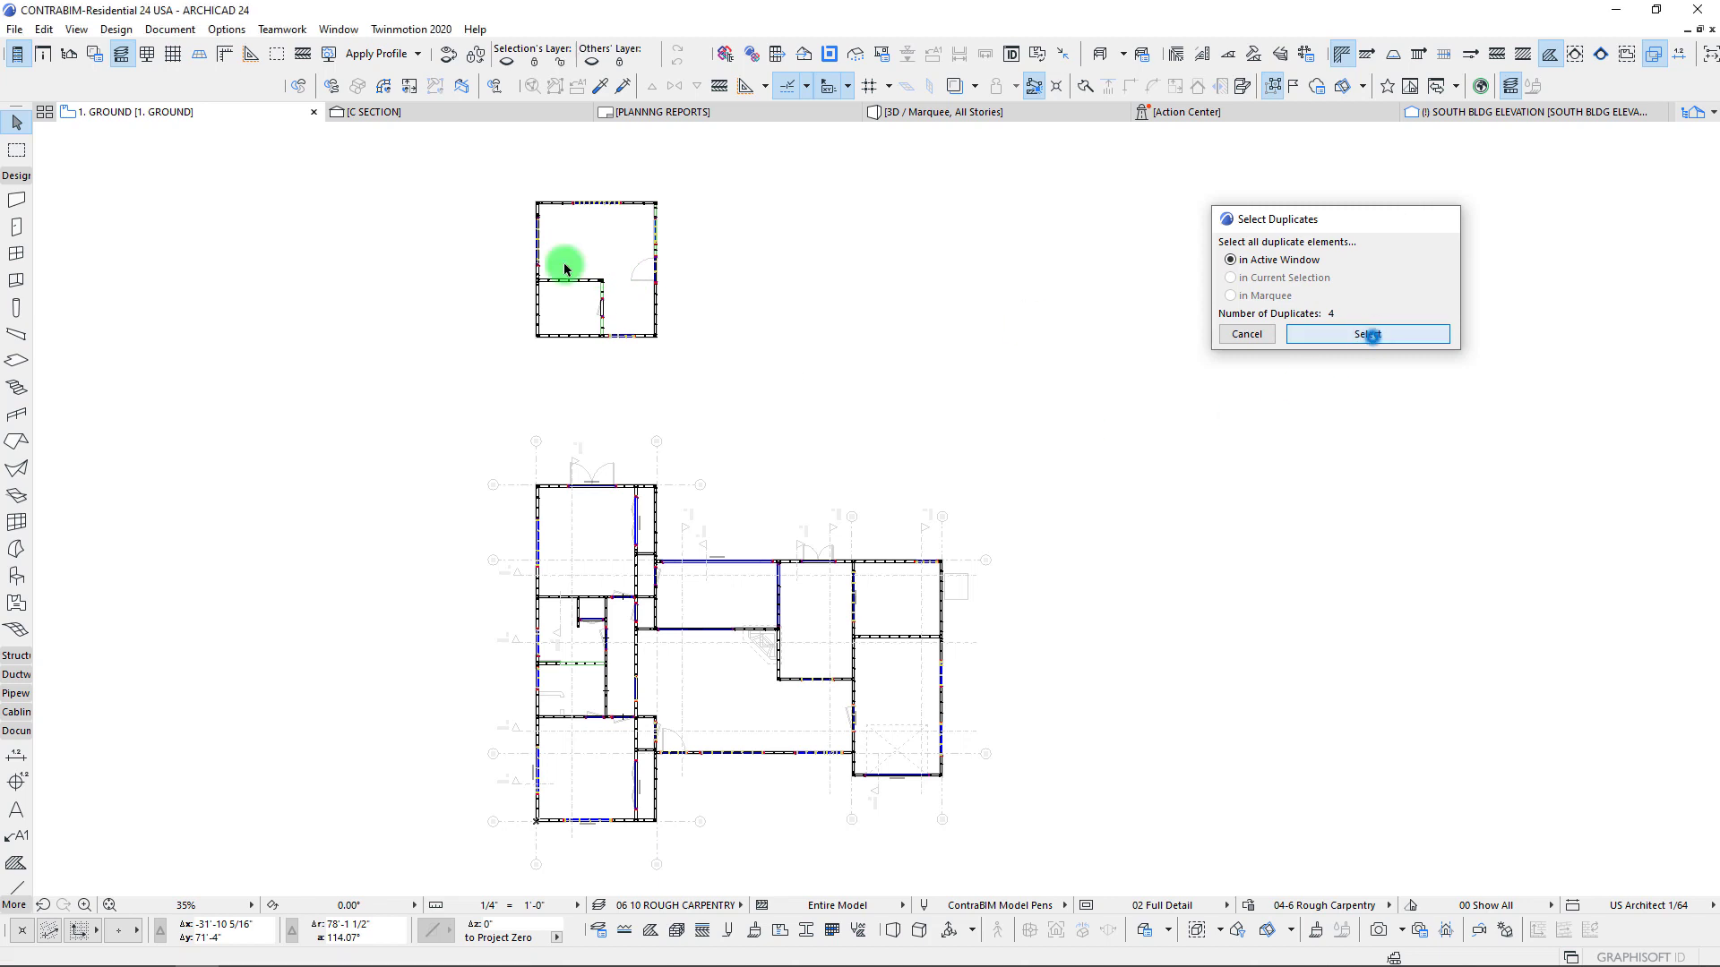
scroll(578, 336, "up", 5)
scroll(611, 240, "up", 5)
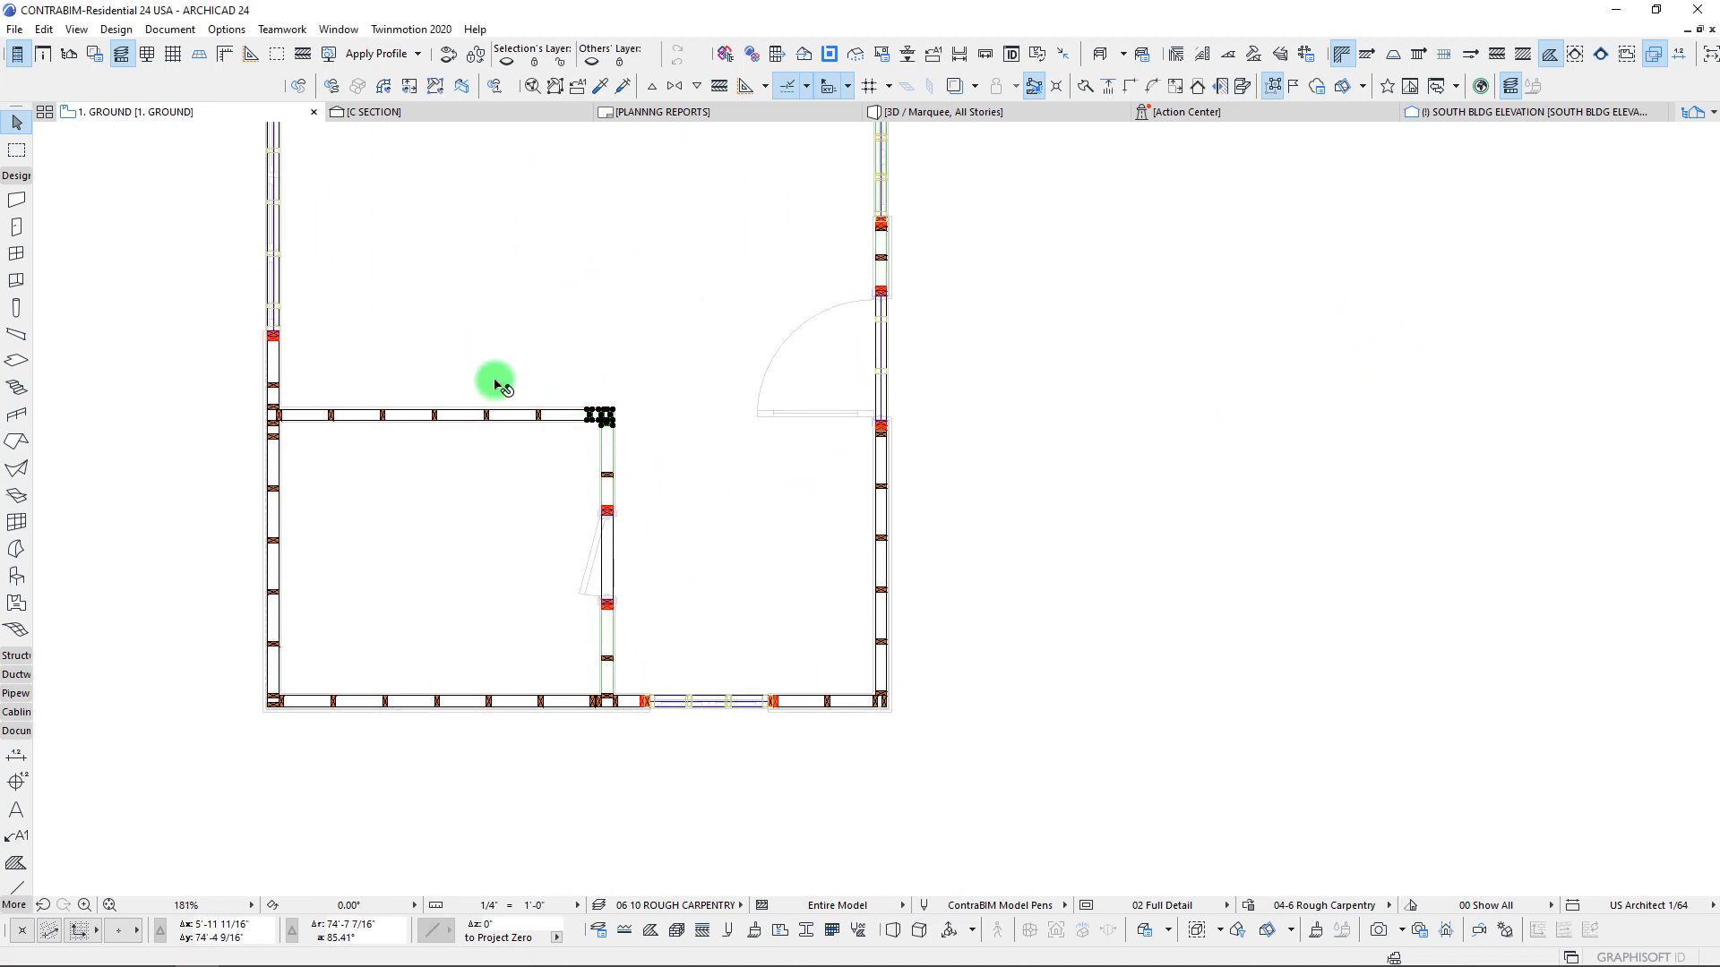
scroll(575, 397, "down", 8)
middle_click_drag(575, 430, 661, 410)
key("Escape")
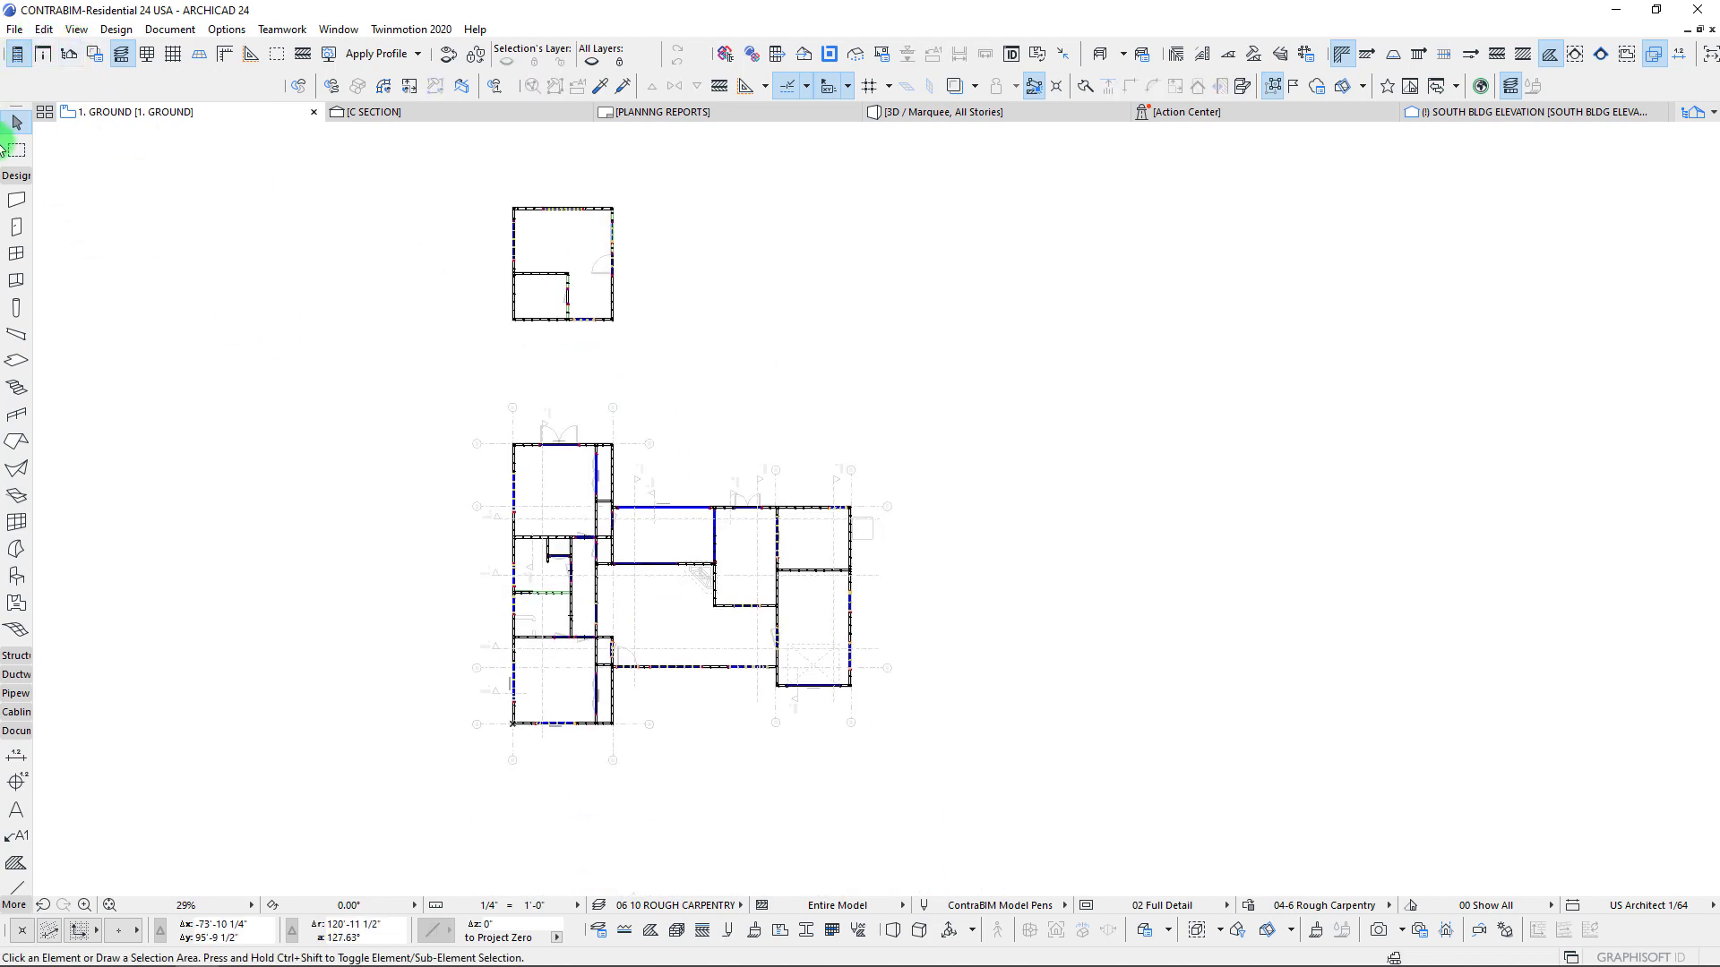
Marquee the upper building, select its four duplicates with Check Duplicates in Marquee, then select its interior wall.
key("m")
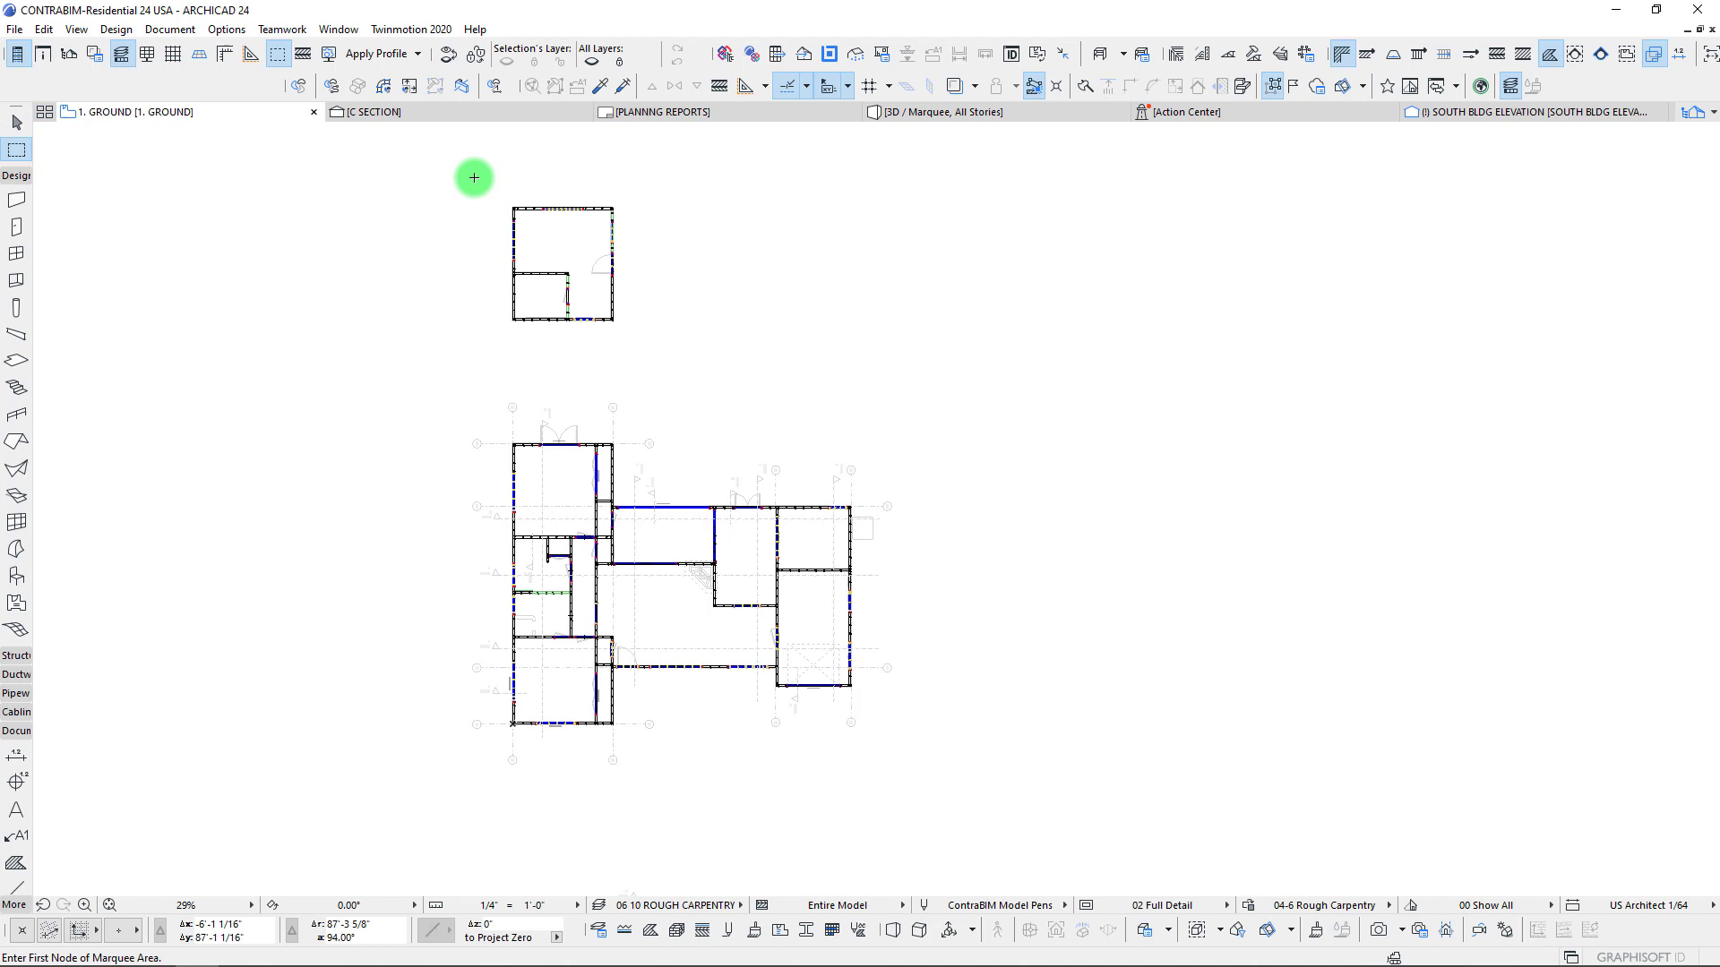
left_click_drag(469, 170, 682, 359)
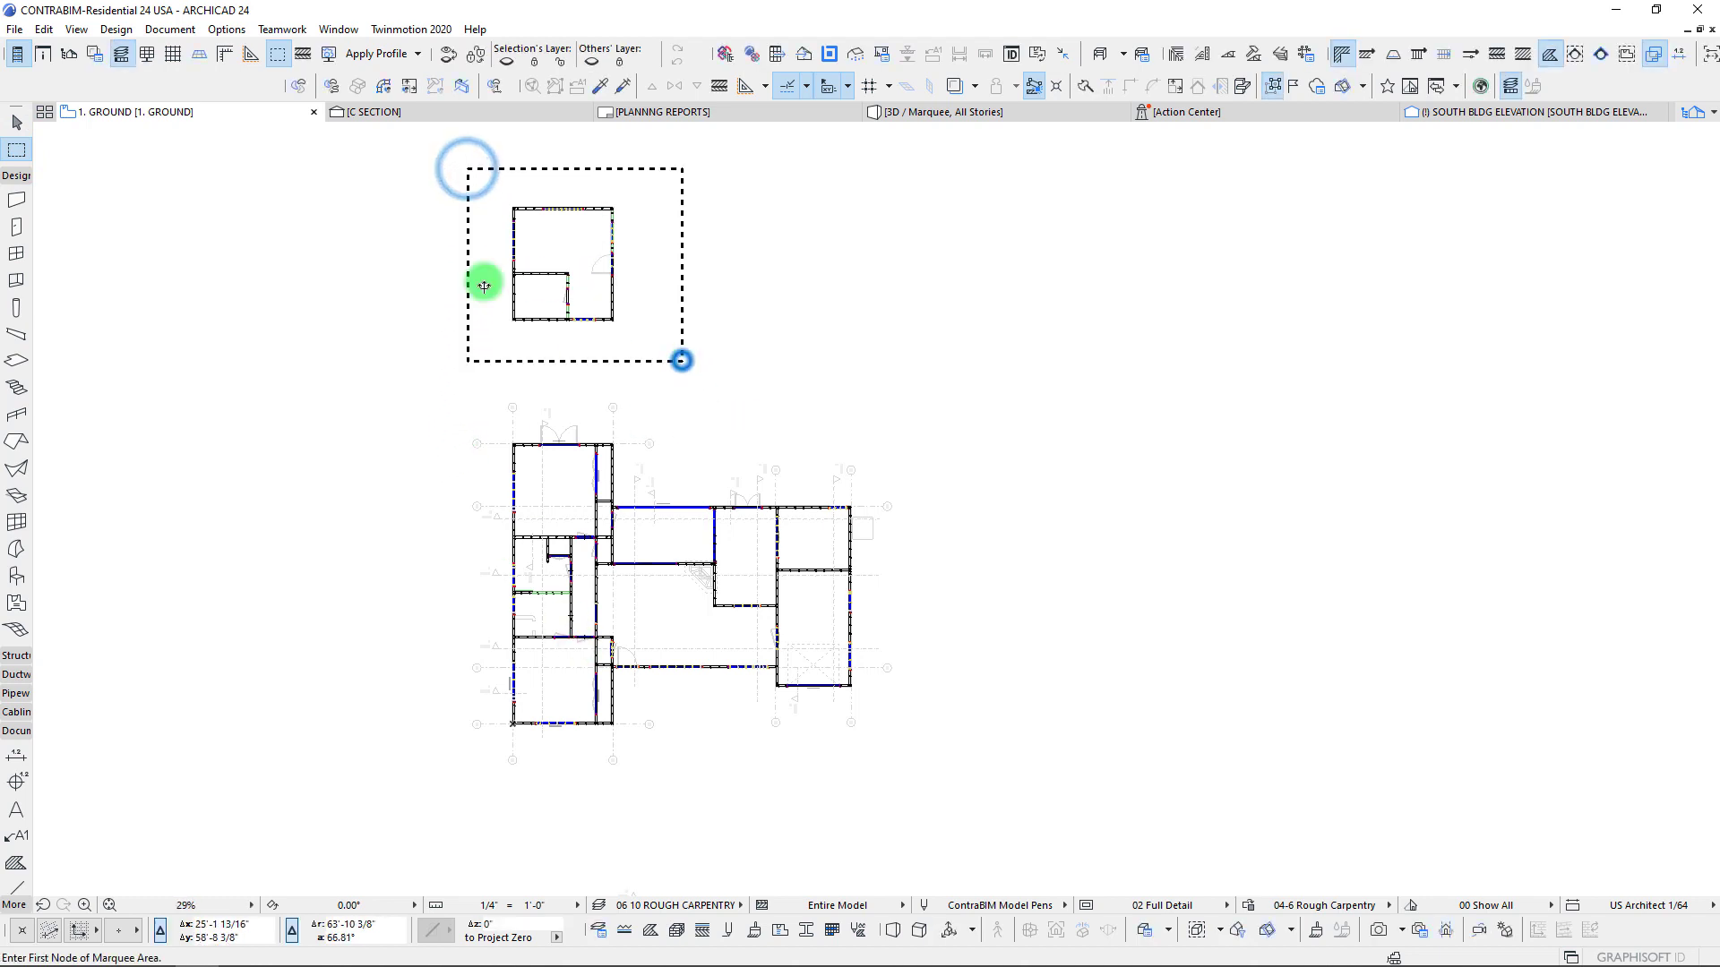
left_click(43, 29)
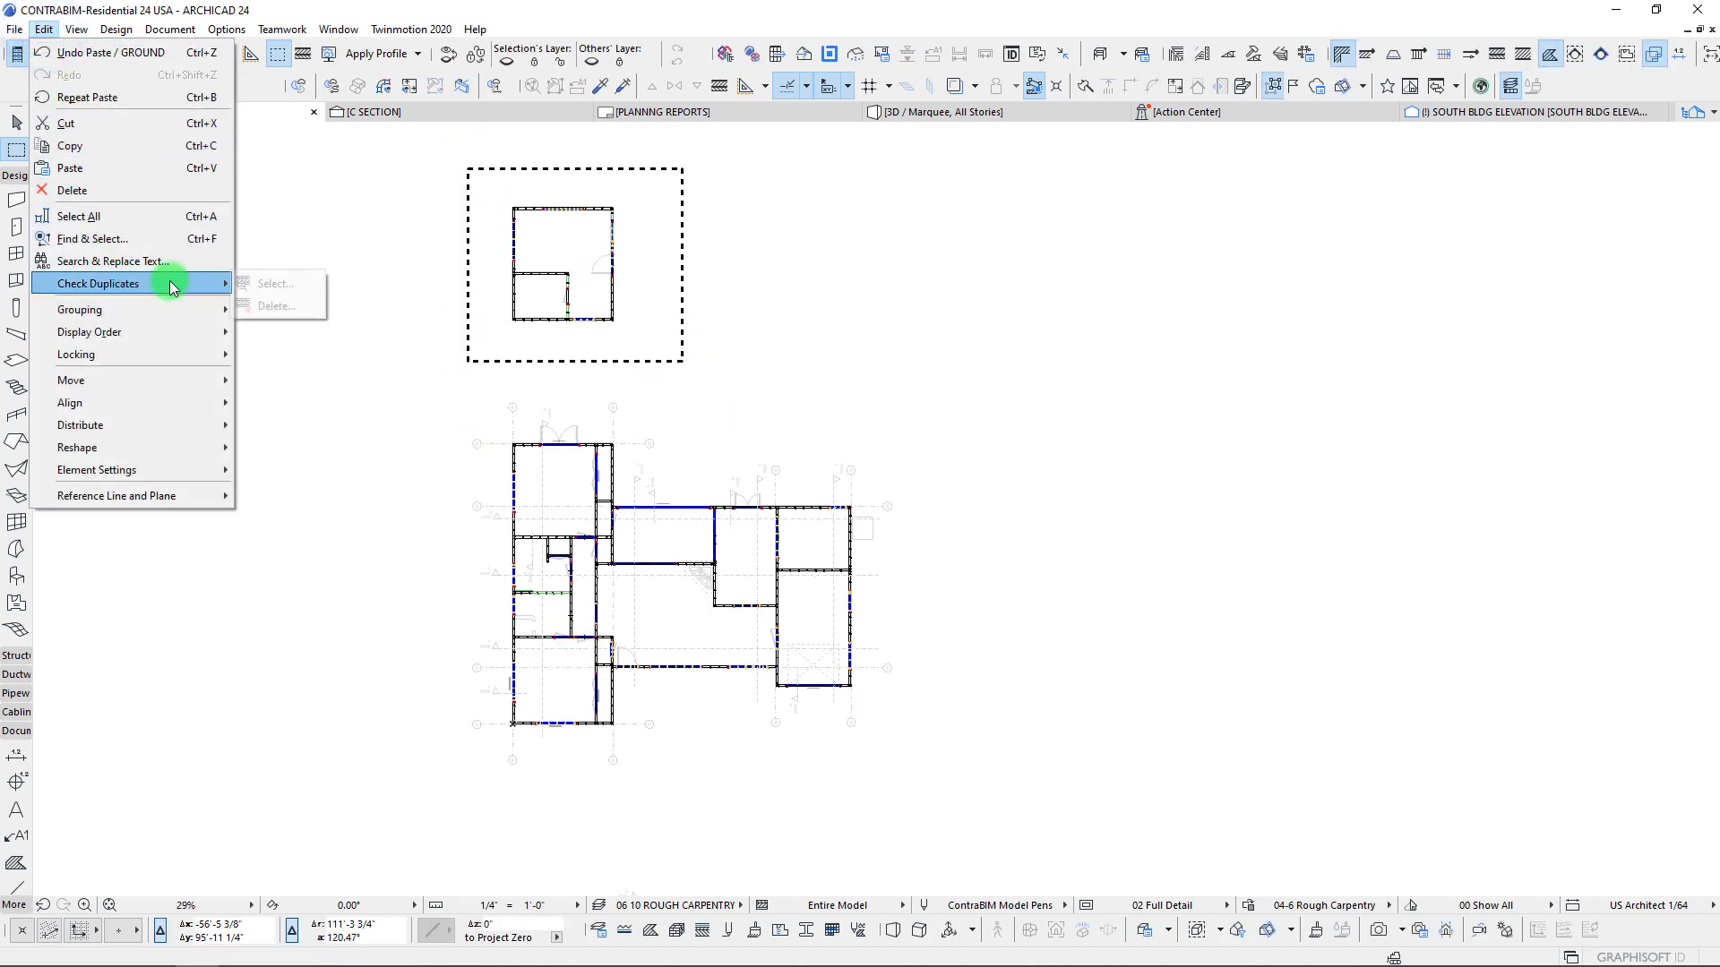
left_click(275, 283)
left_click_drag(1322, 217, 1035, 198)
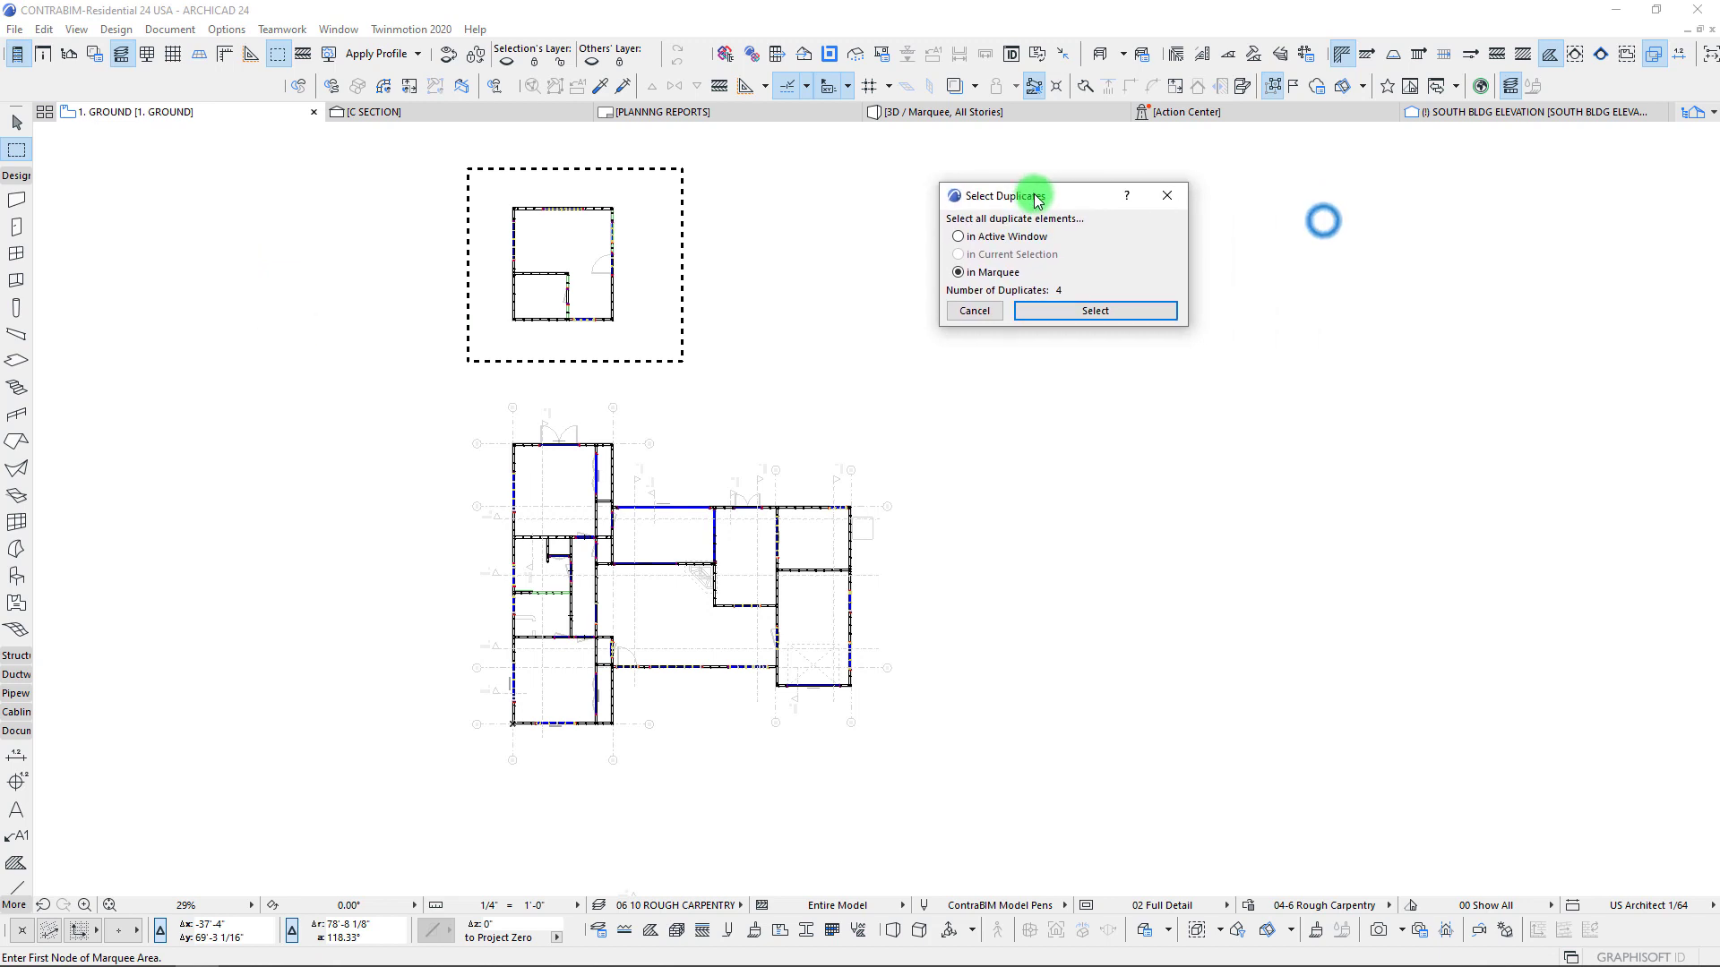
left_click(1103, 311)
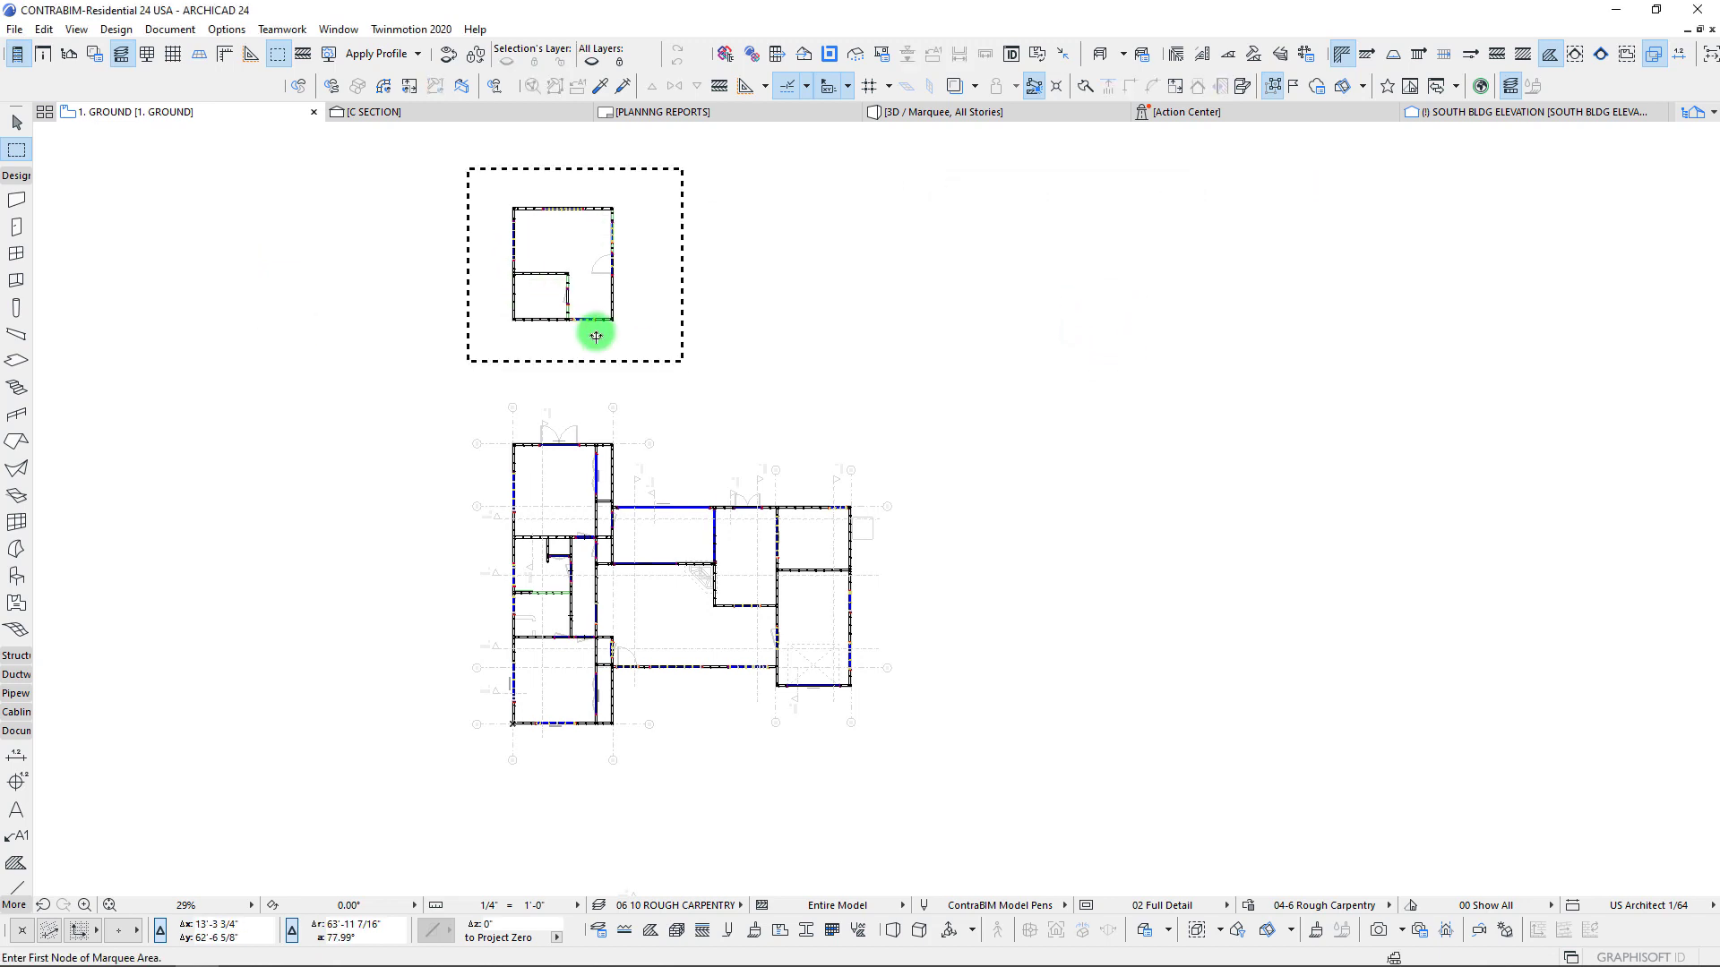
middle_click_drag(596, 335, 596, 382)
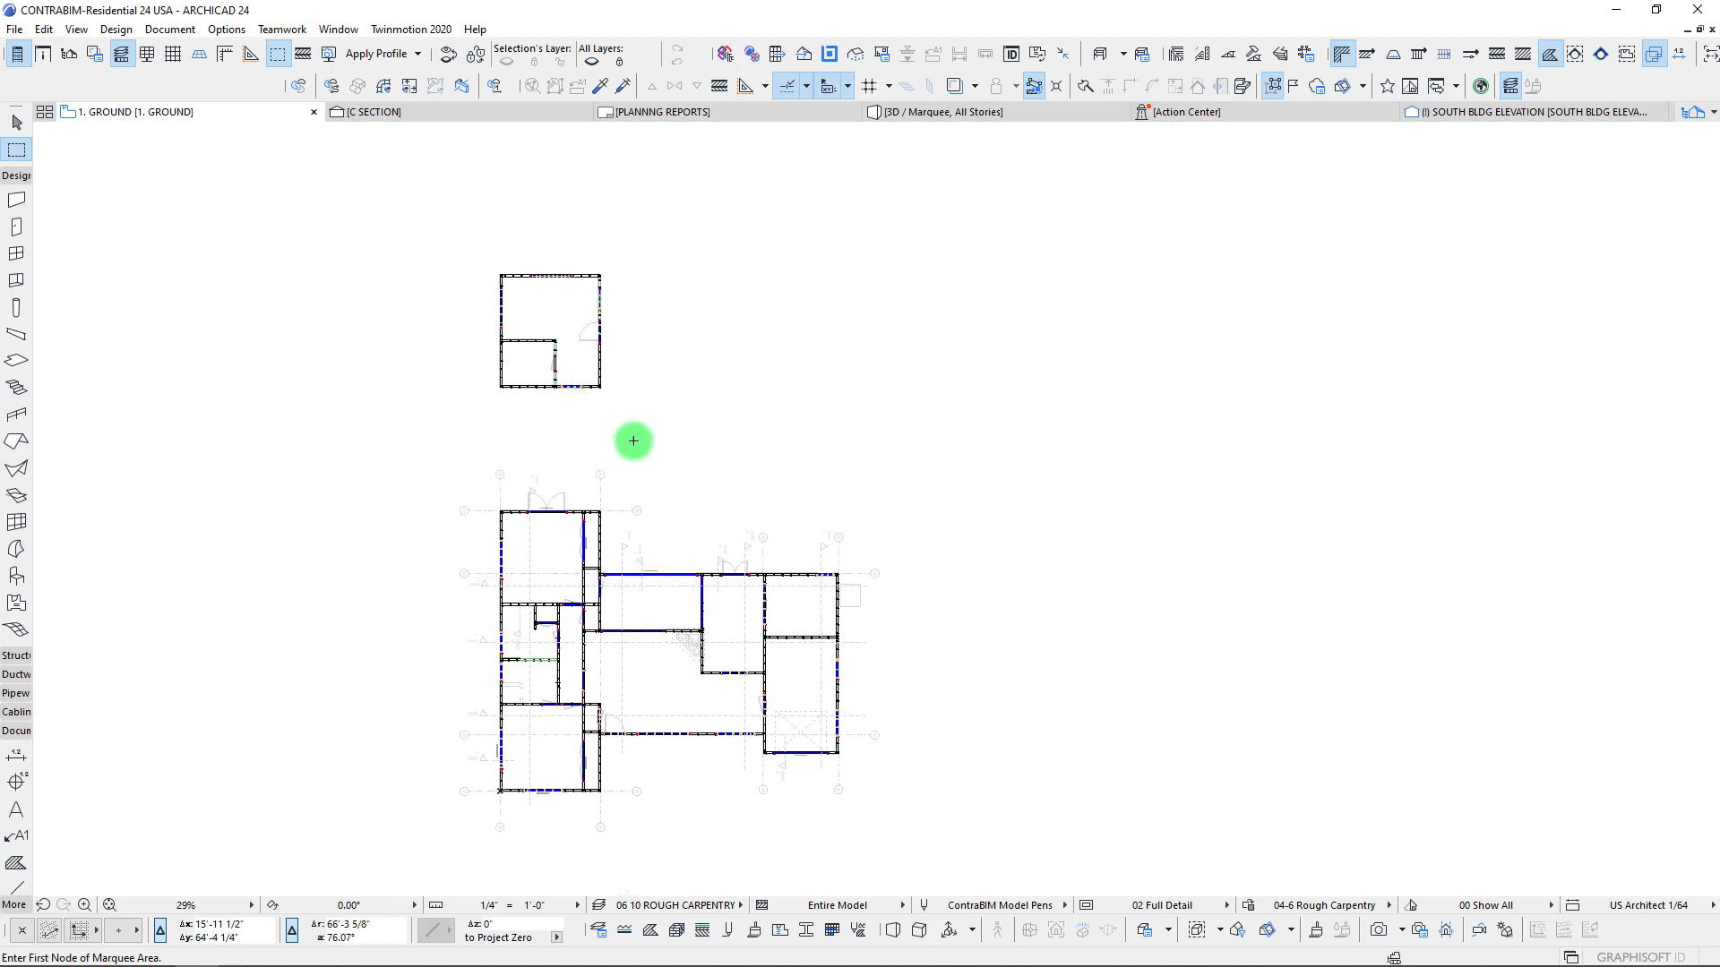
scroll(557, 369, "up", 8)
mouse_move(541, 251)
left_mouse_down()
mouse_move(632, 629)
mouse_move(607, 665)
left_mouse_up()
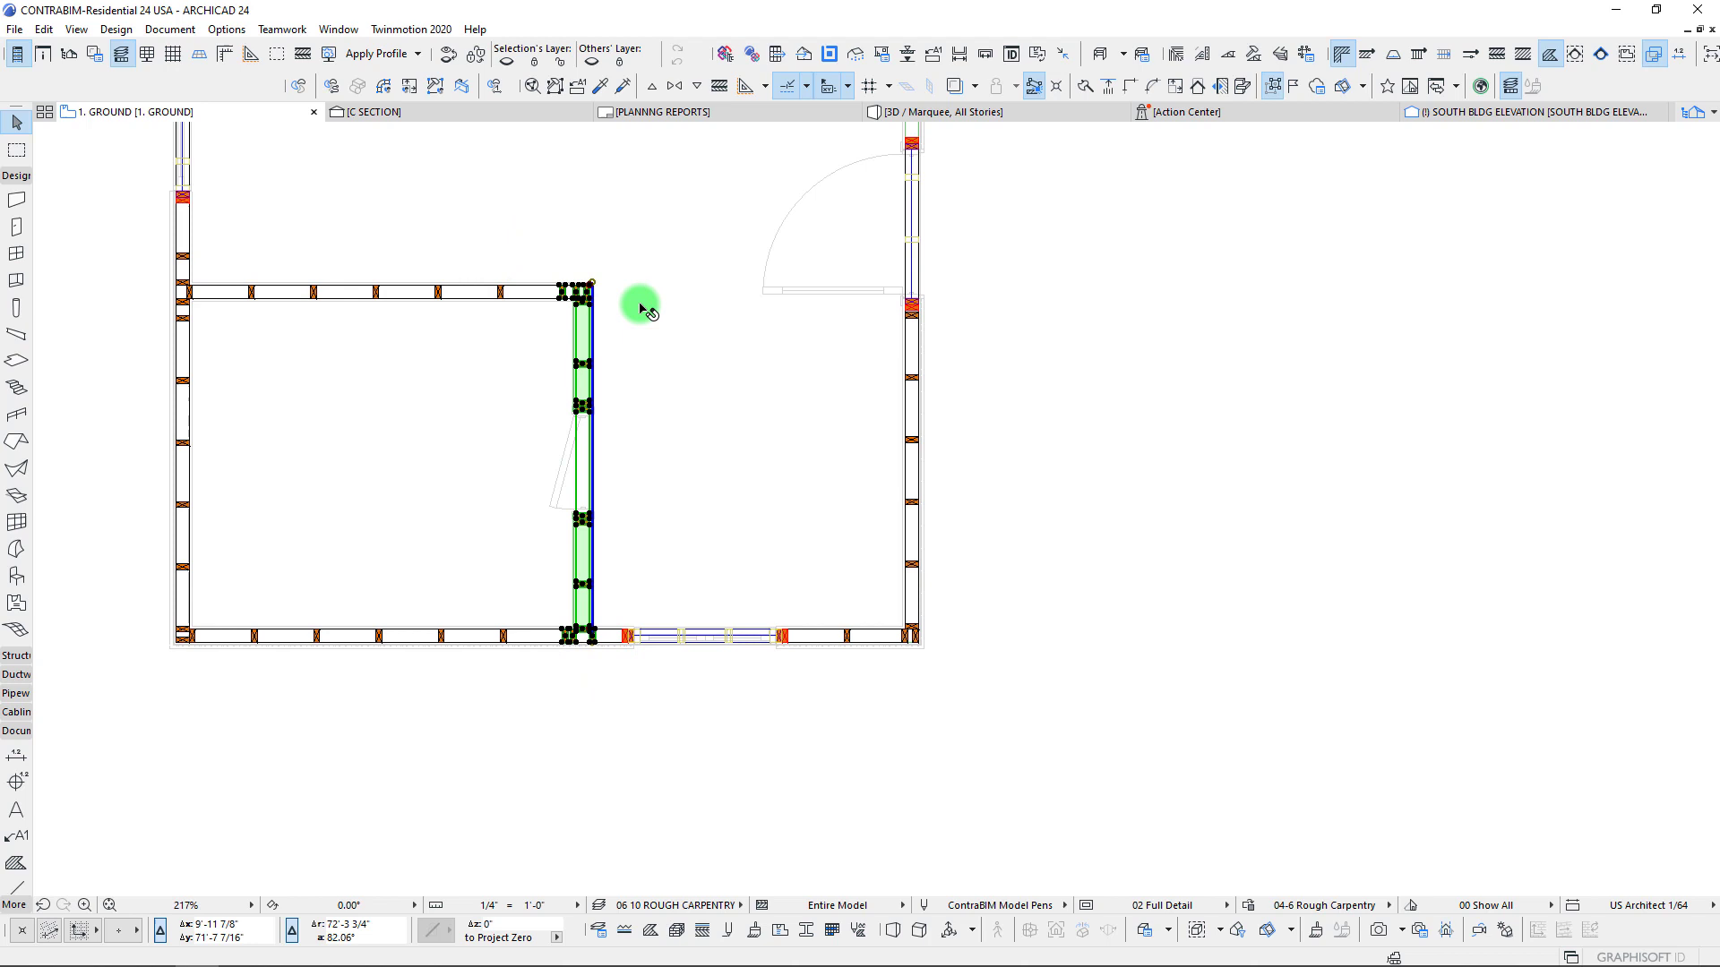
Copy and paste the interior wall in place, fit the plan, and marquee the upper building.
key("ctrl+c")
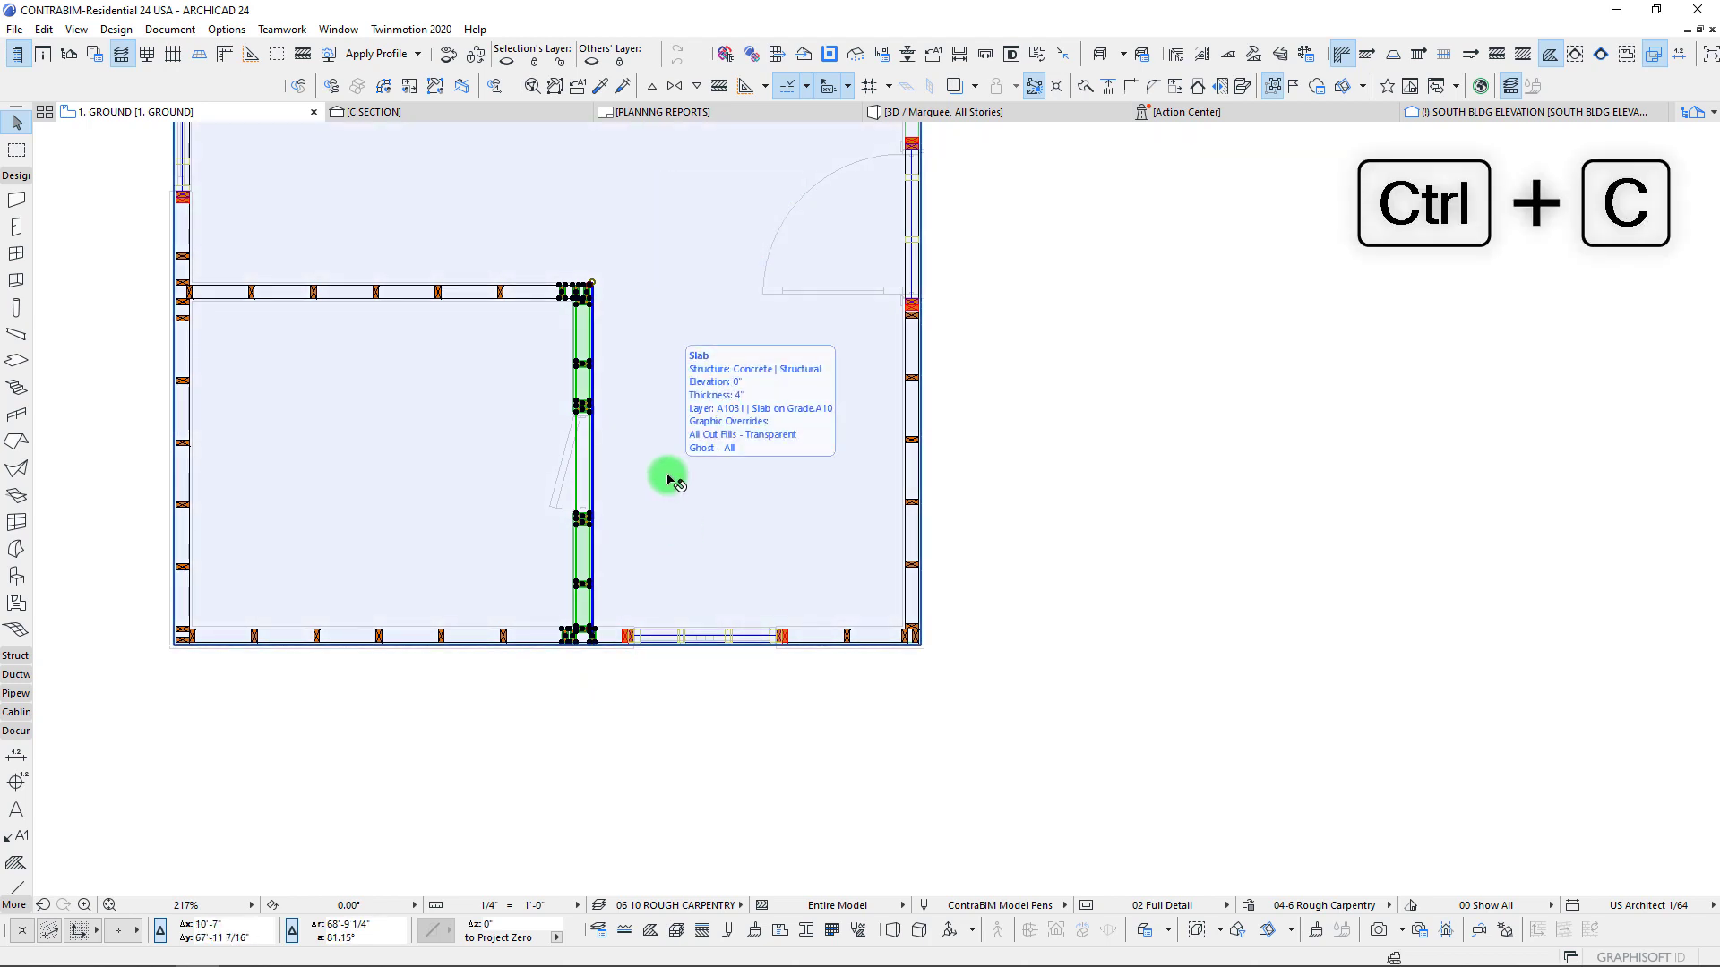
key("ctrl+v")
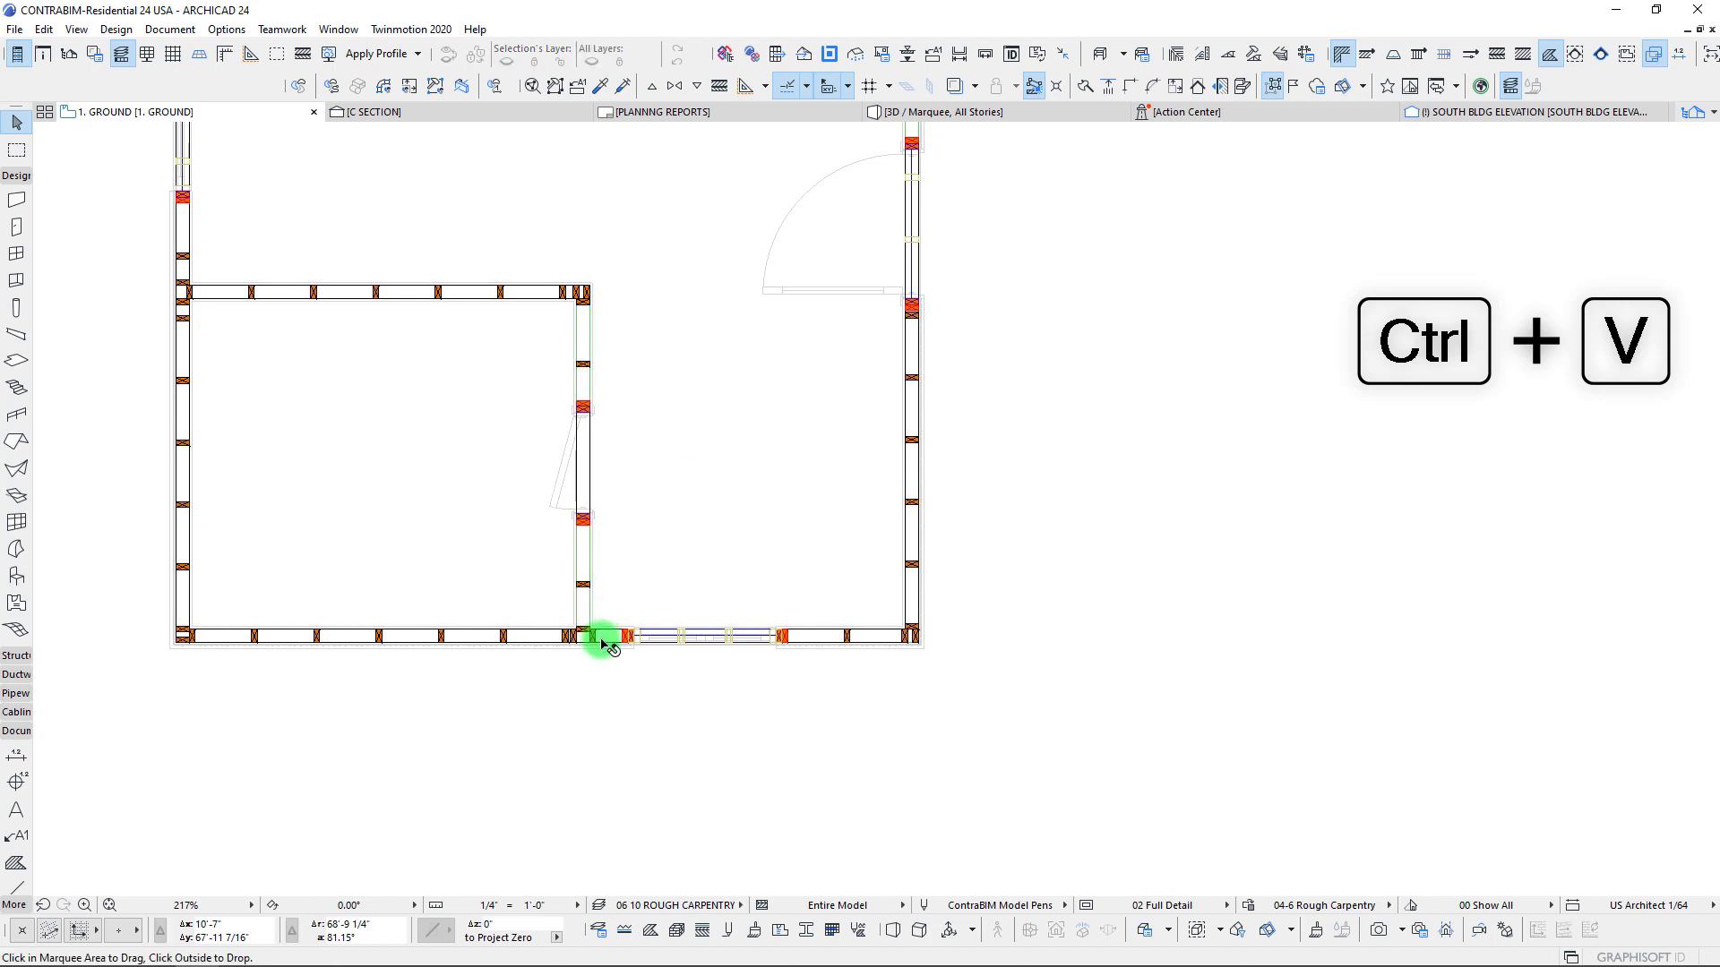
left_click(996, 776)
key("ctrl+apostrophe")
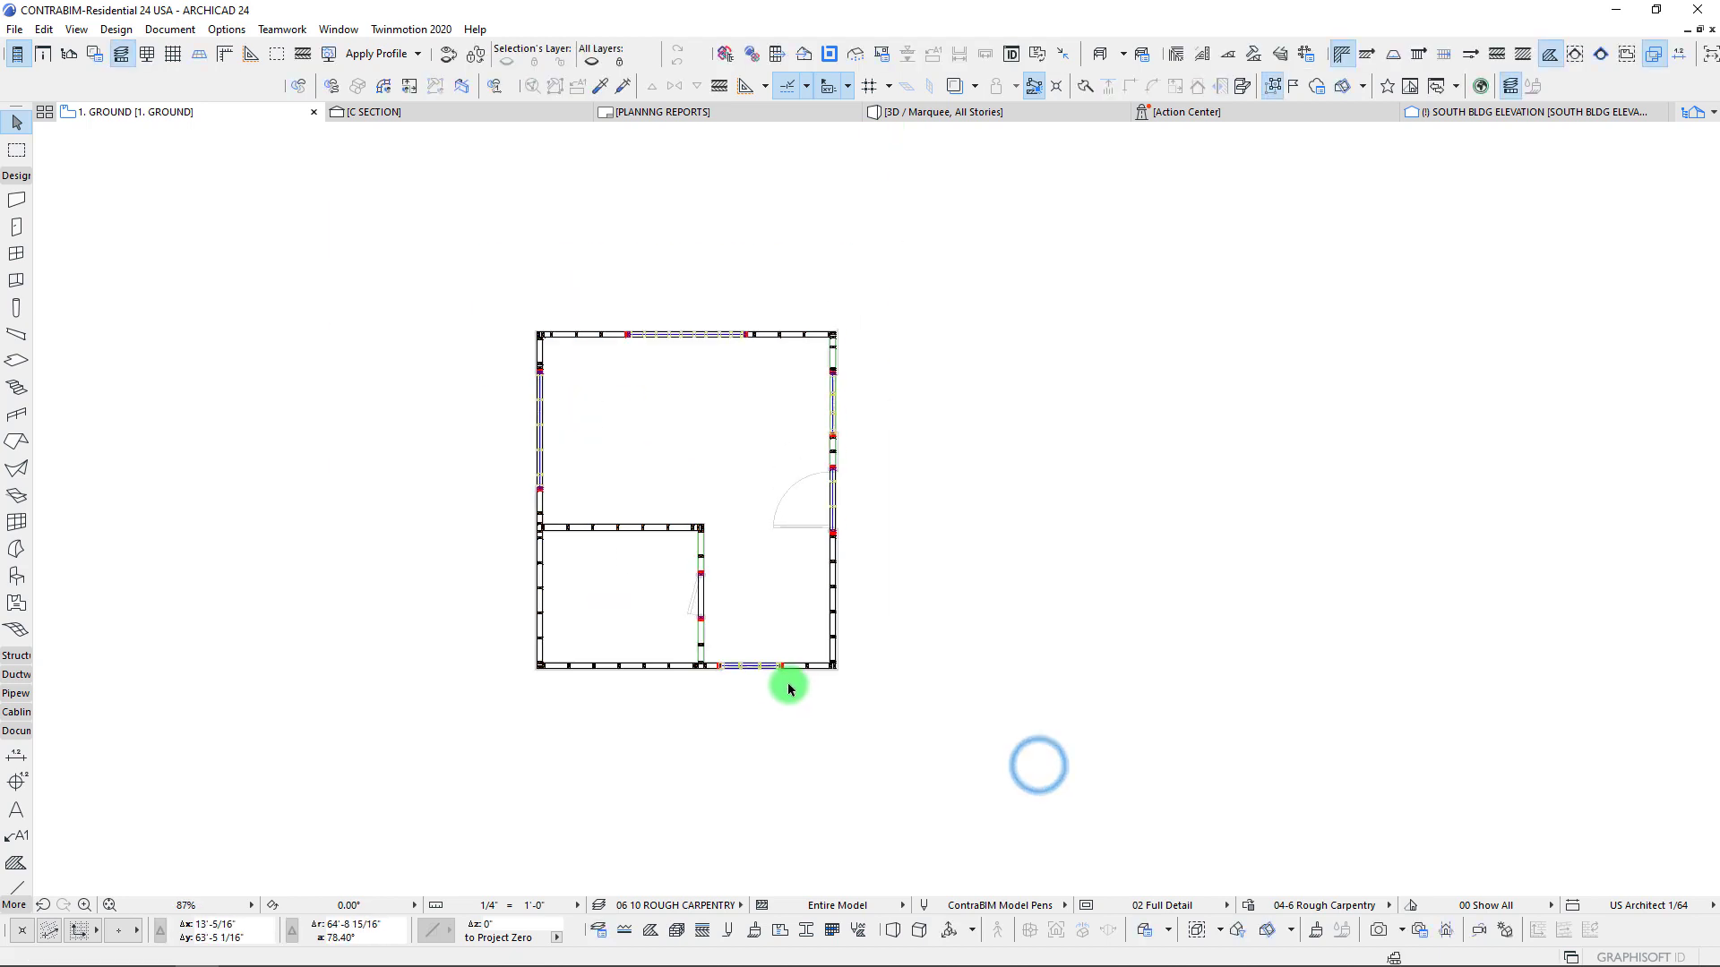
left_click(16, 149)
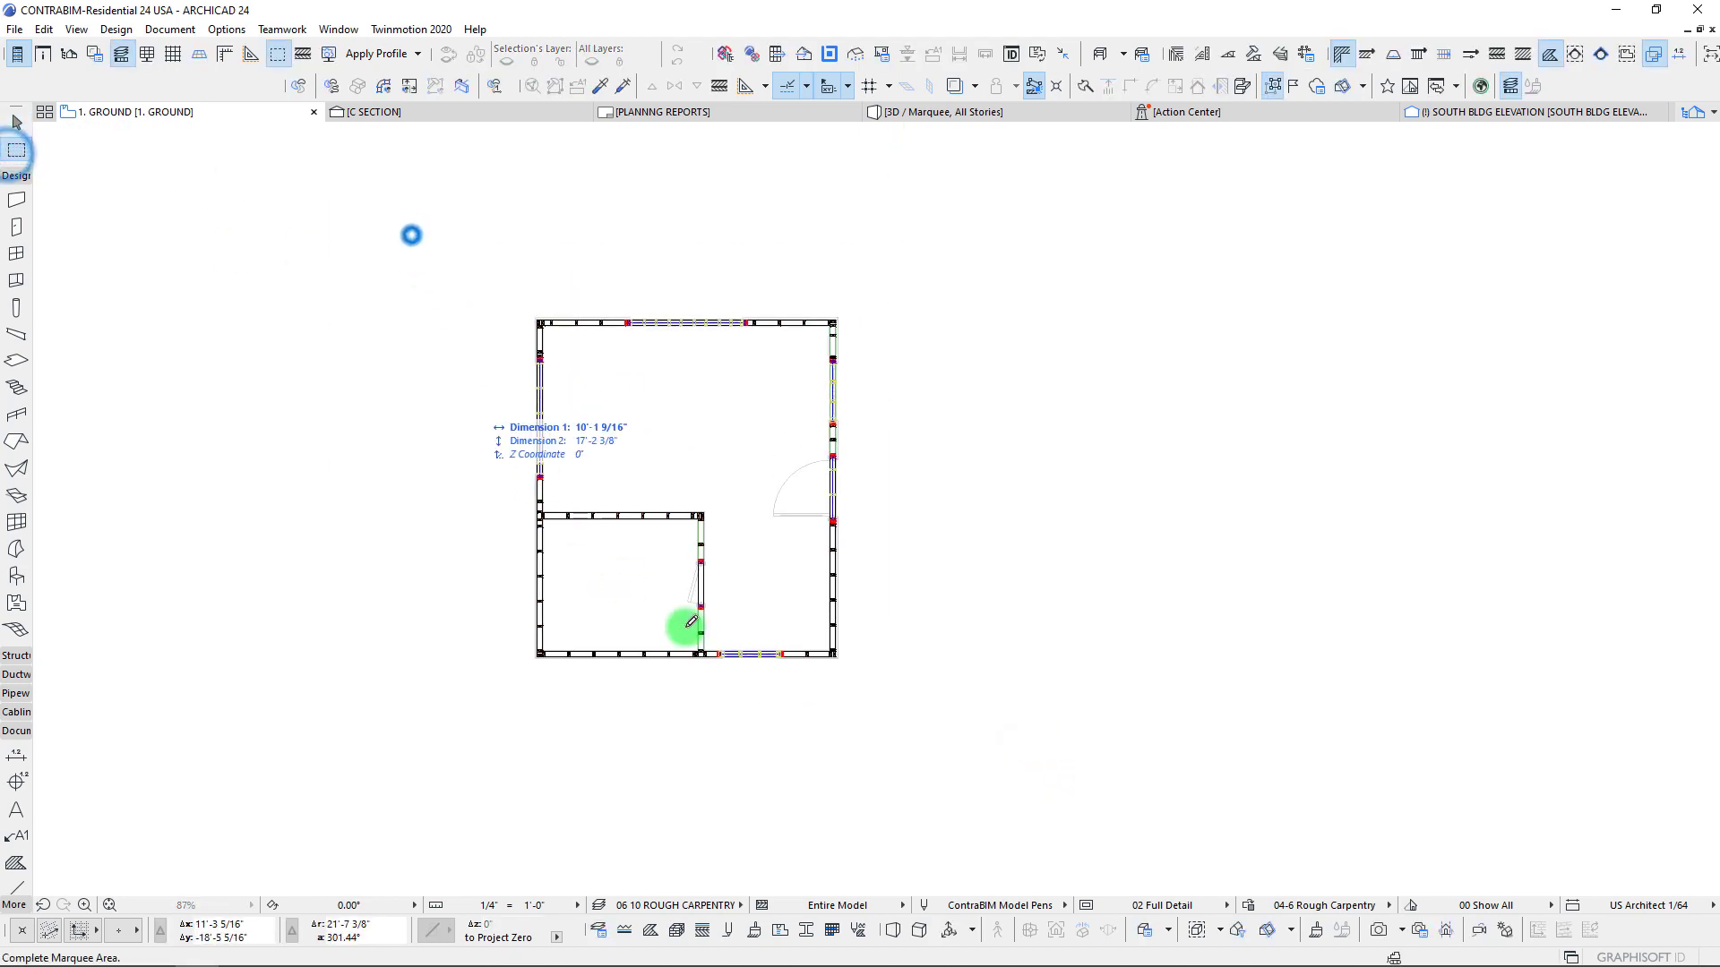
left_click_drag(411, 237, 956, 735)
Show the marquee area in 3D and select all of its elements.
key("F5")
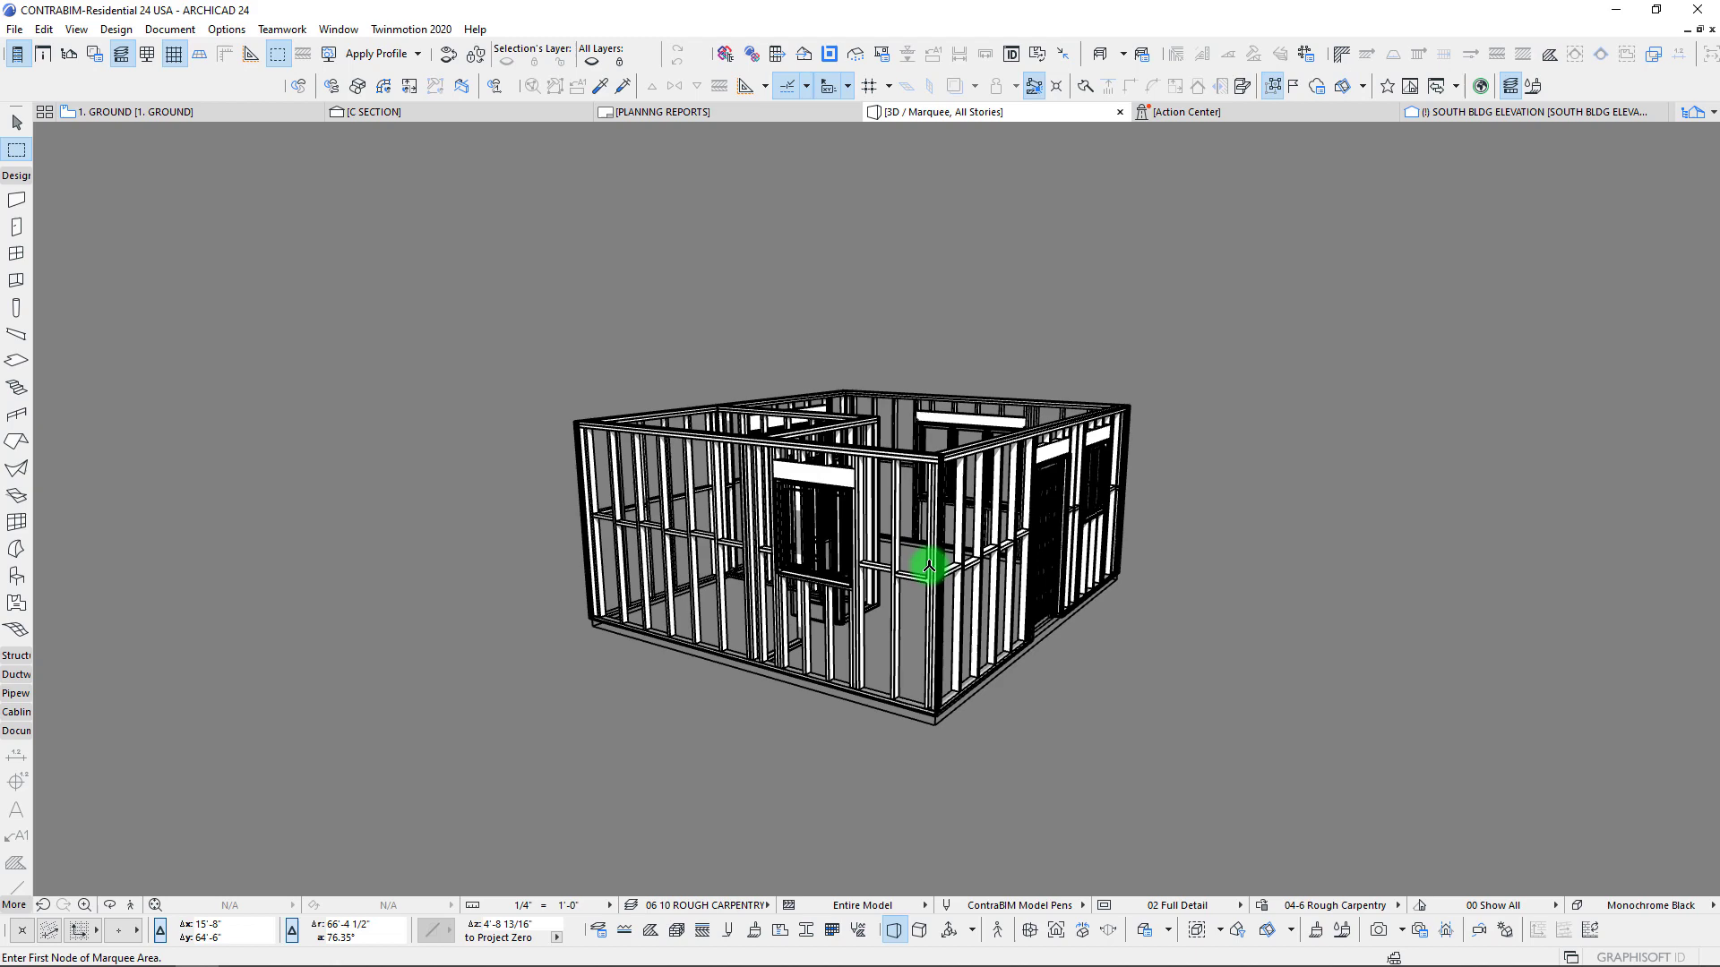
scroll(929, 568, "down", 2)
left_click_drag(482, 255, 1176, 723)
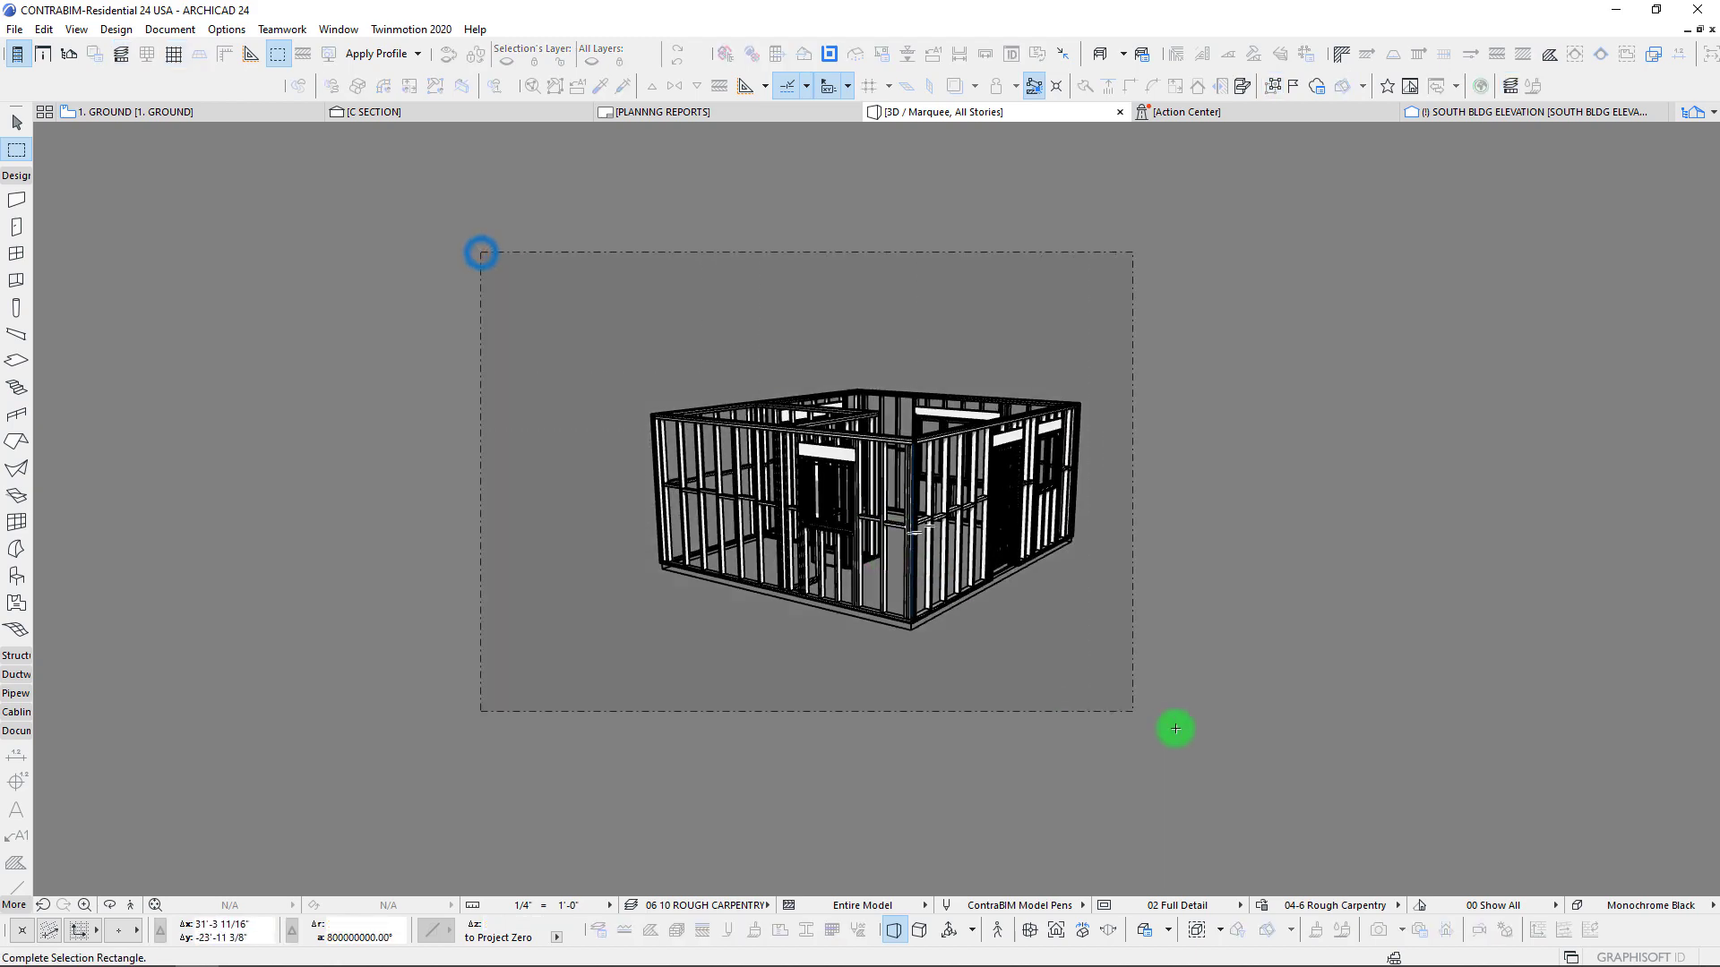
key("Escape")
scroll(649, 463, "down", 2)
scroll(649, 463, "up", 3)
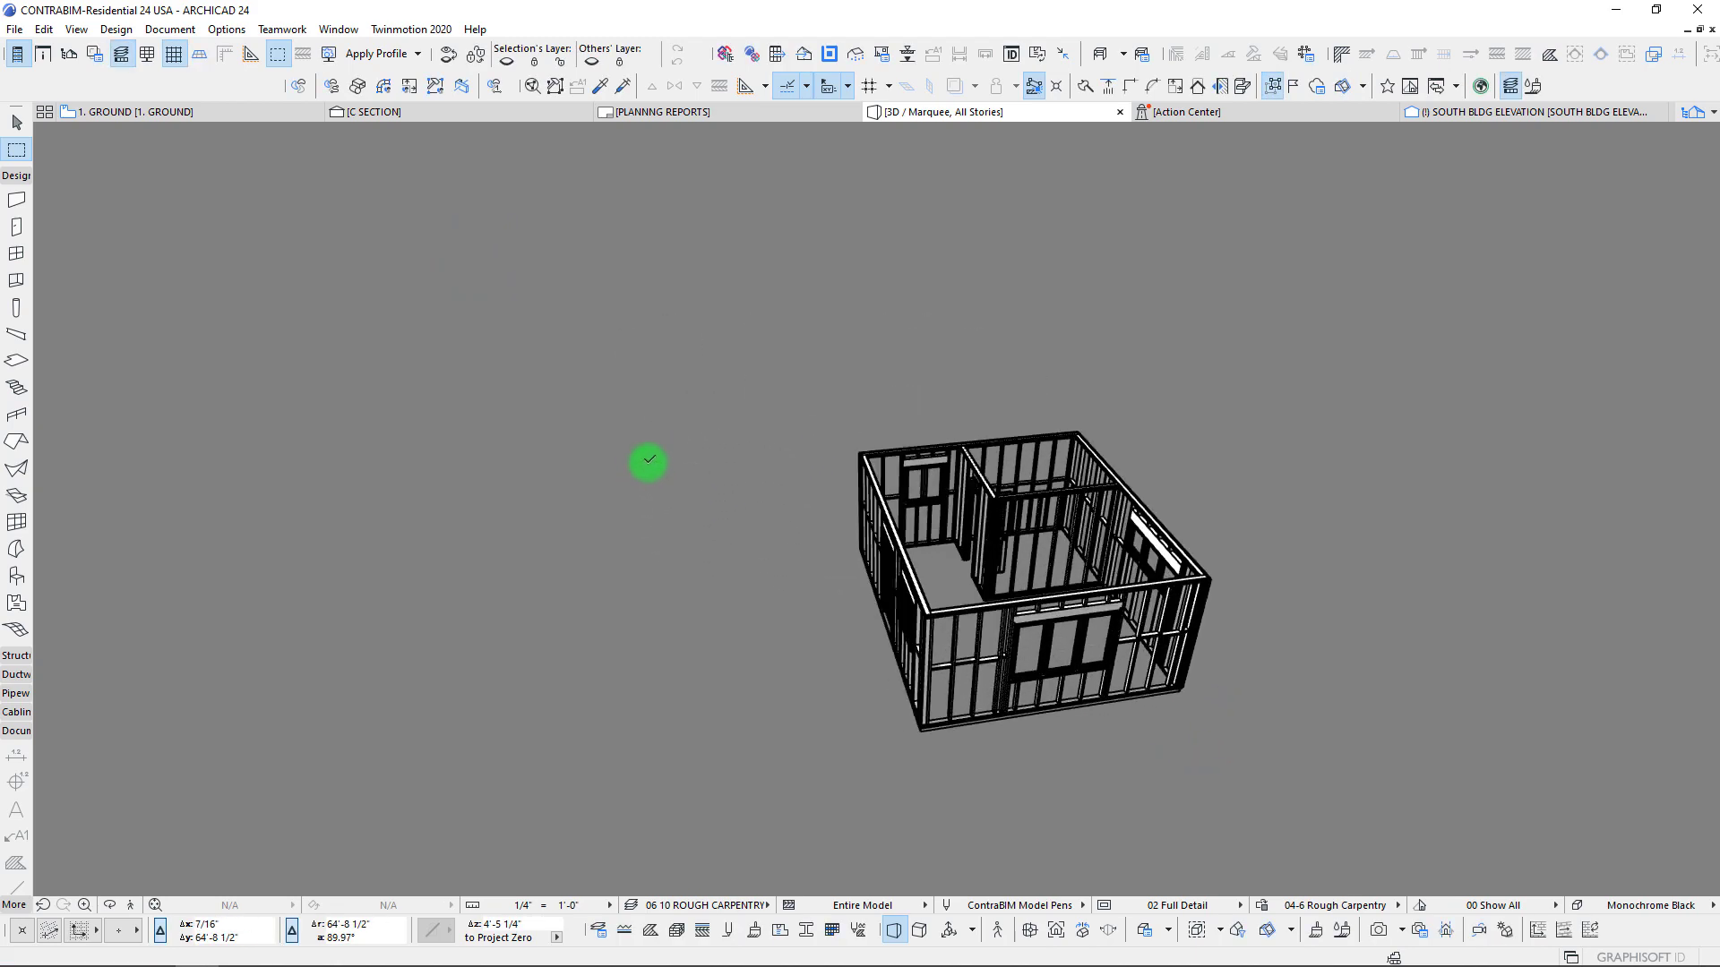
scroll(565, 351, "up", 3)
key("ctrl+a")
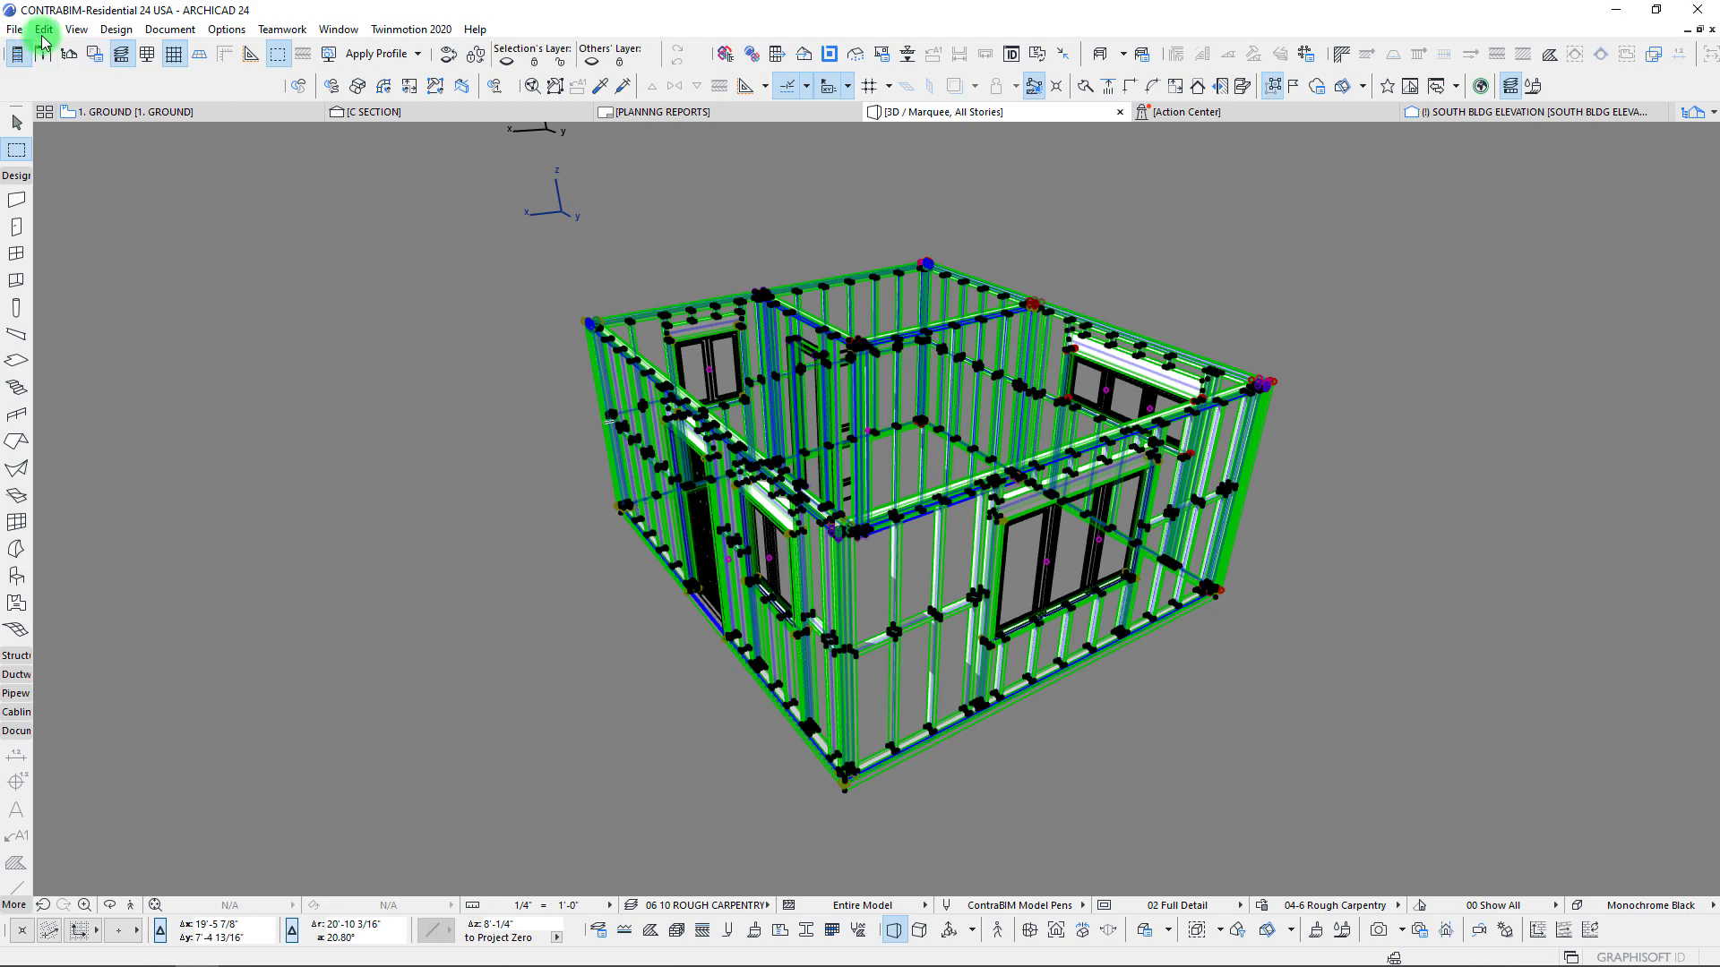
Run Check Duplicates In Current Selection, select the 19 duplicates, and orbit to inspect them.
left_click(44, 31)
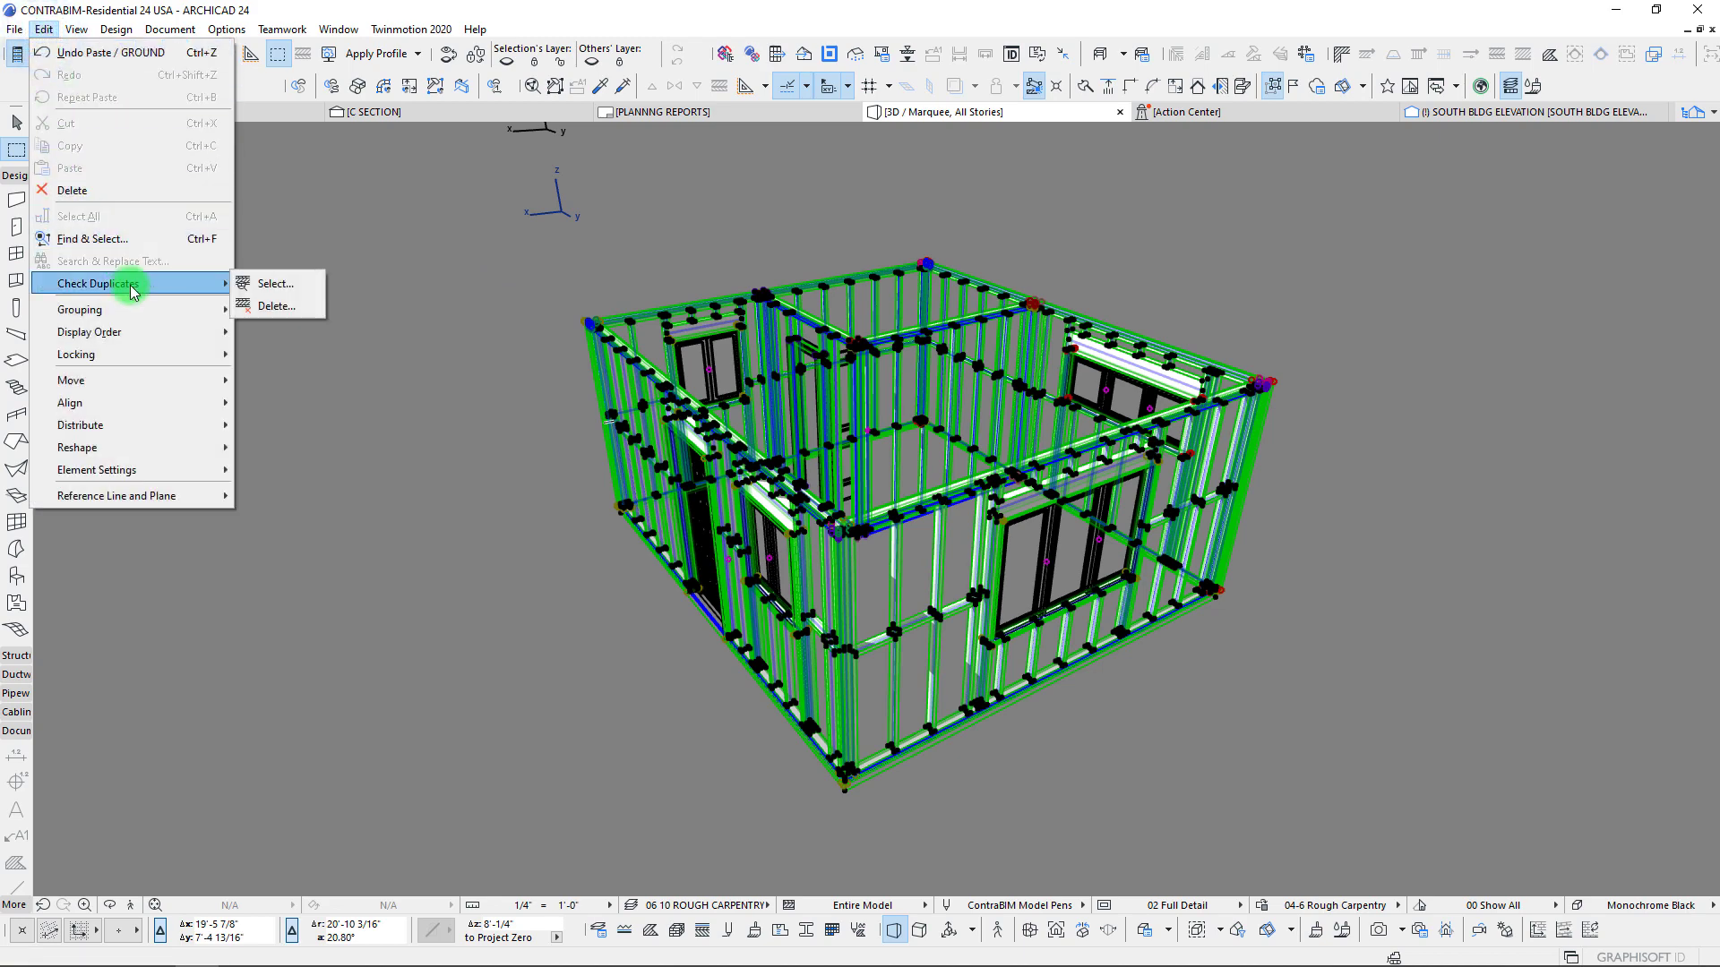
left_click(263, 285)
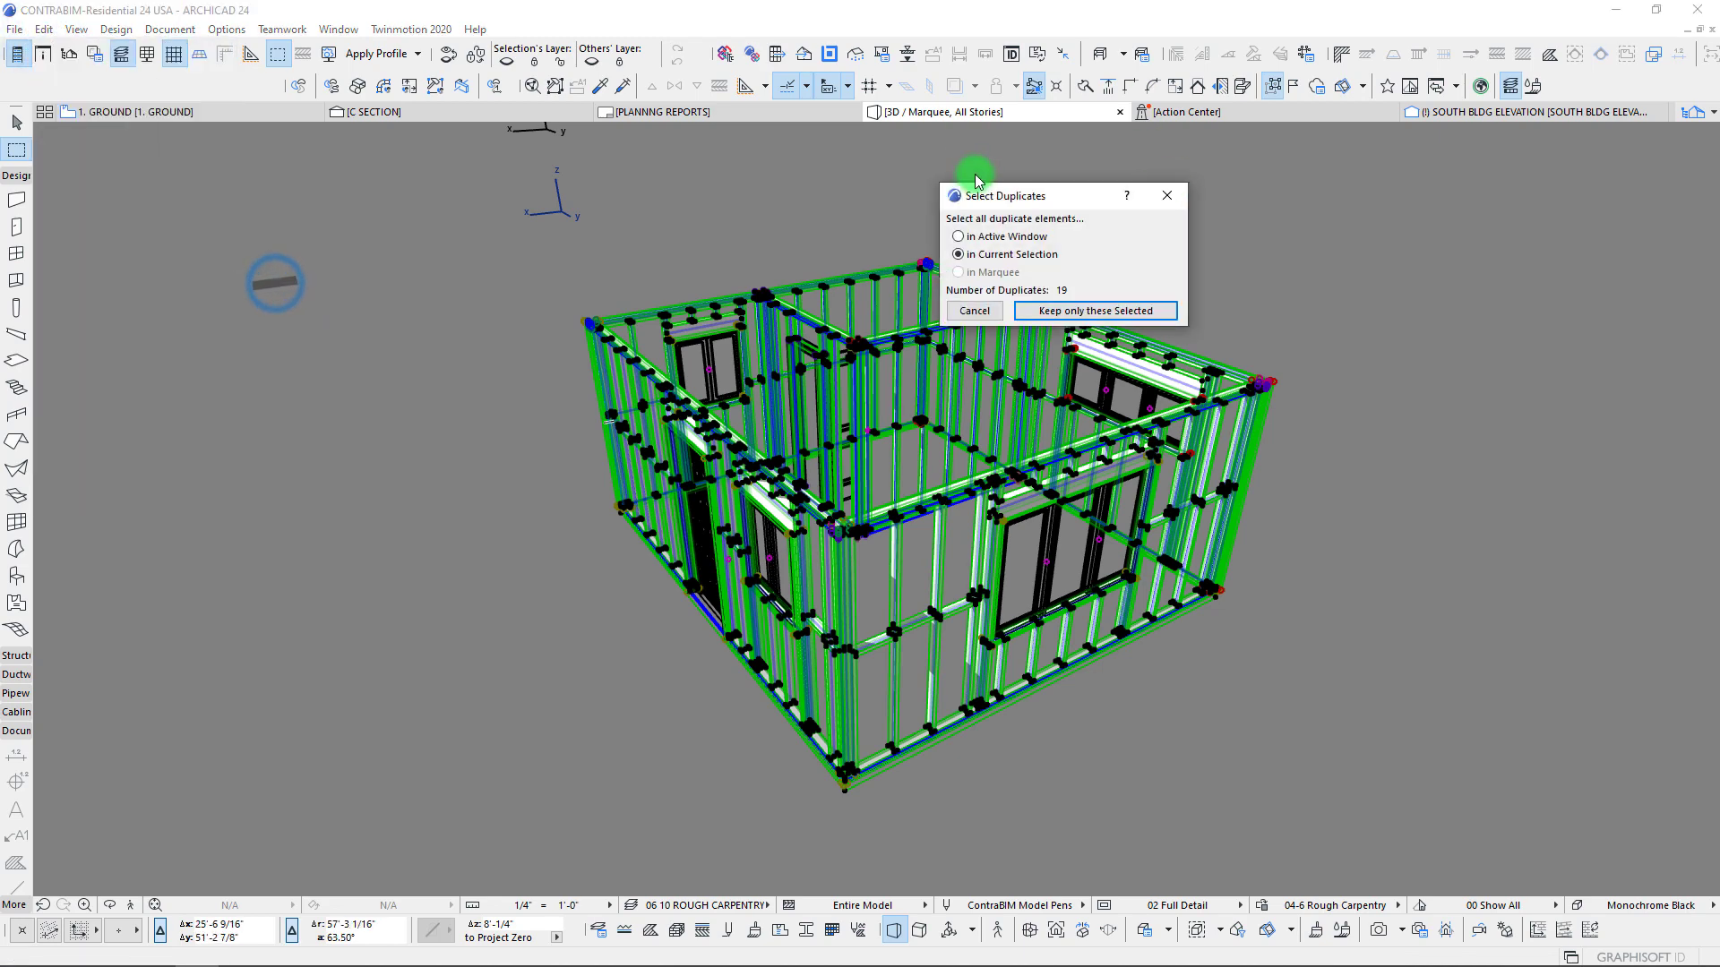
left_click_drag(1022, 195, 245, 189)
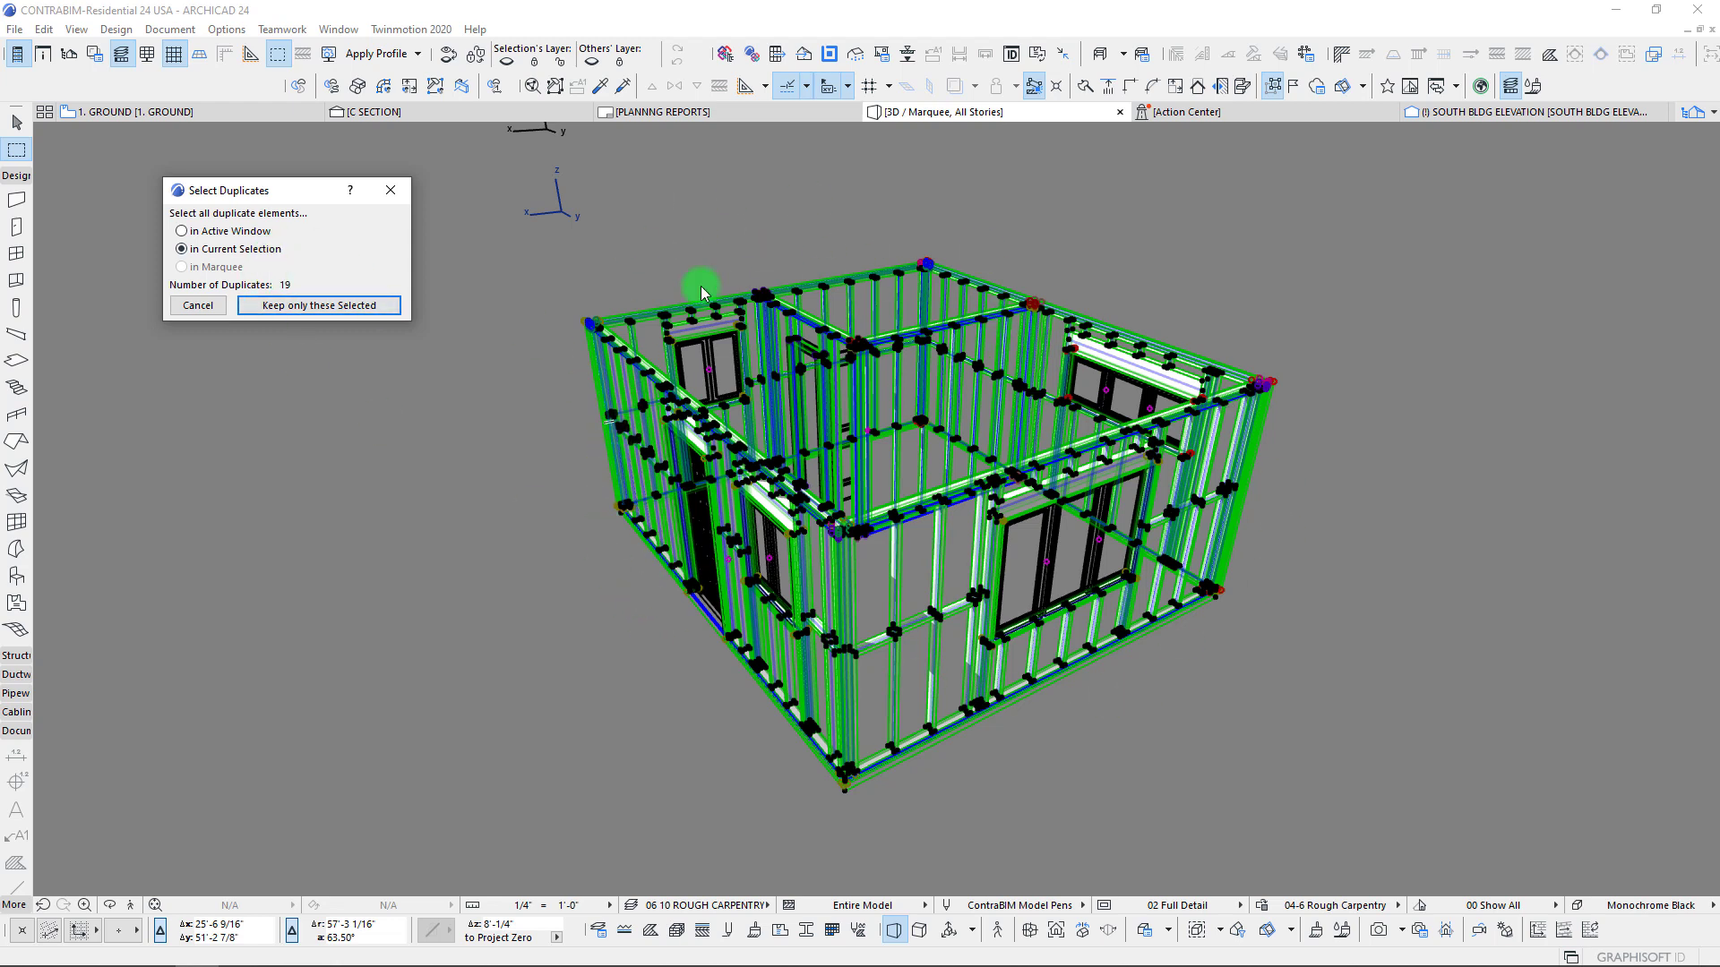
left_click(305, 307)
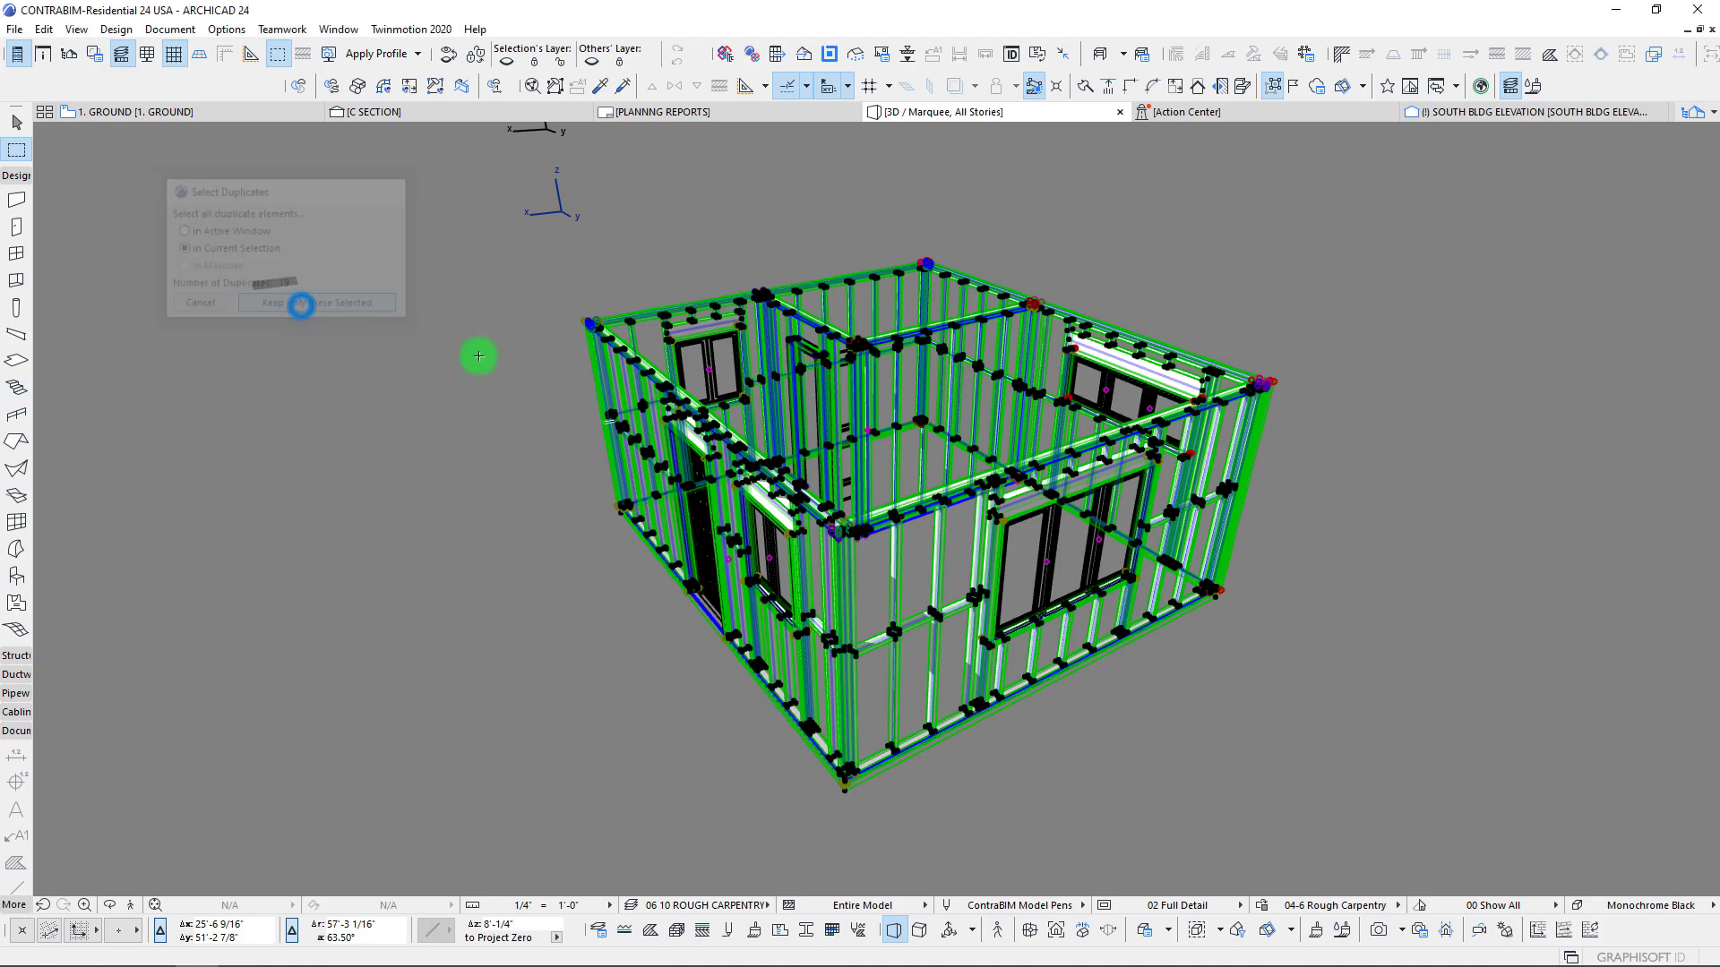
middle_click_drag(970, 347, 1010, 363, "shift")
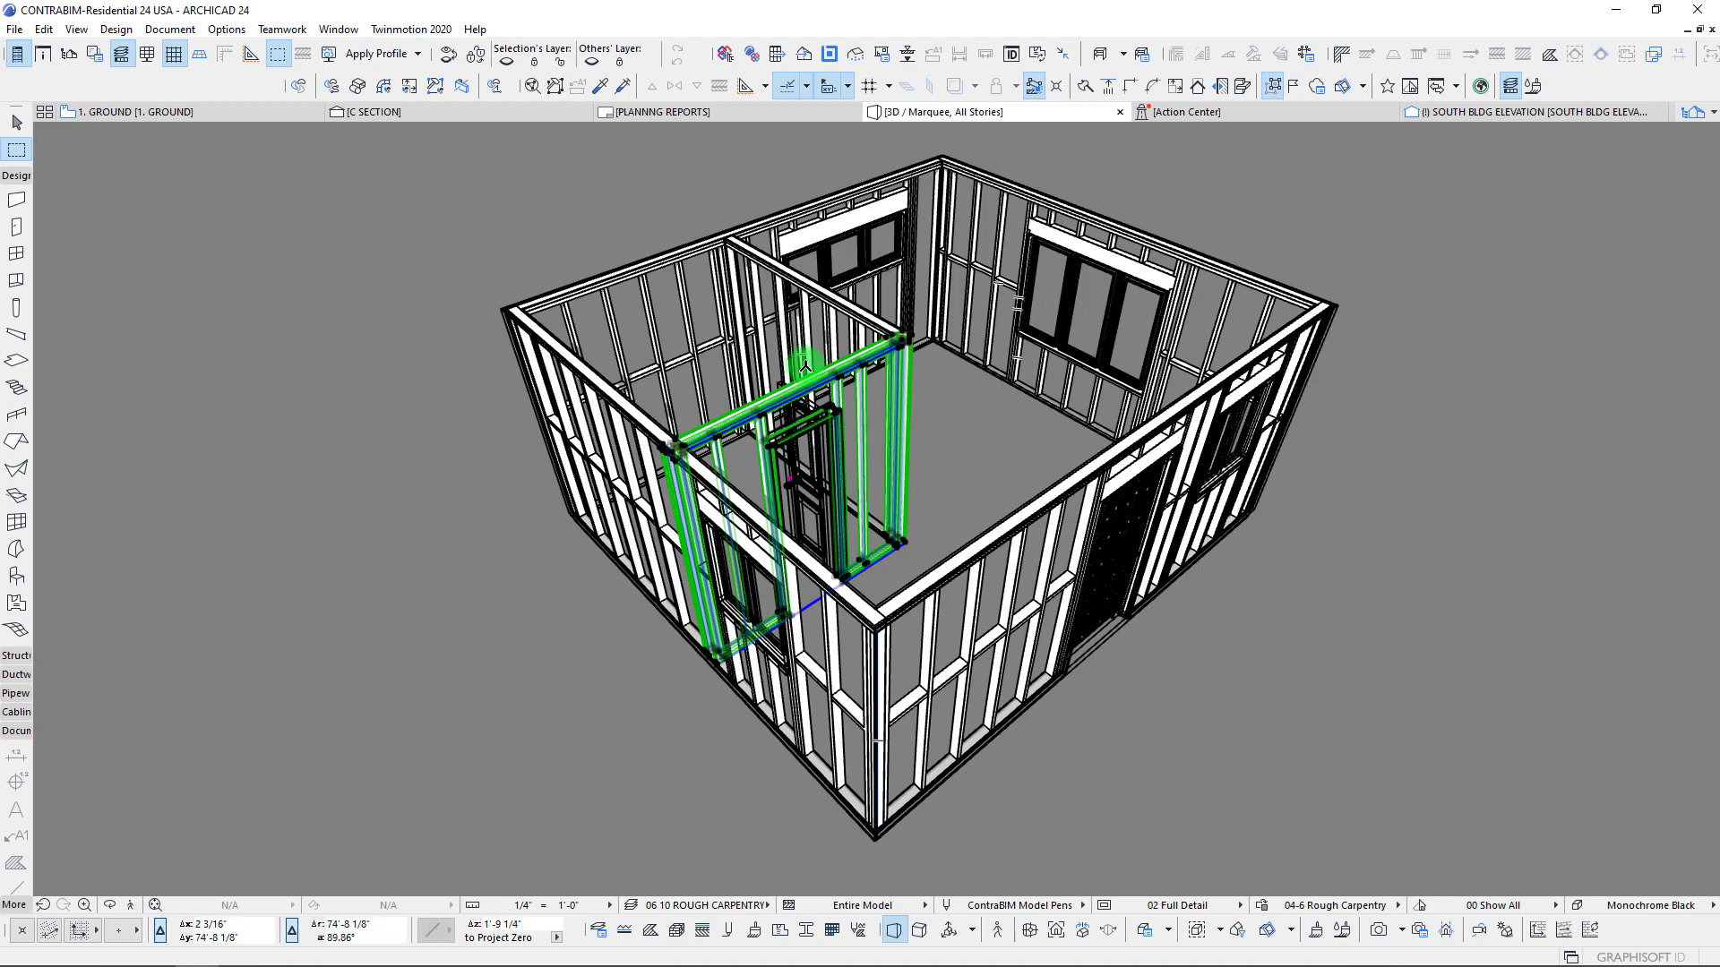
Delete the duplicate studs and draw a marquee around the whole framing model.
key("Escape")
scroll(804, 365, "down", 4)
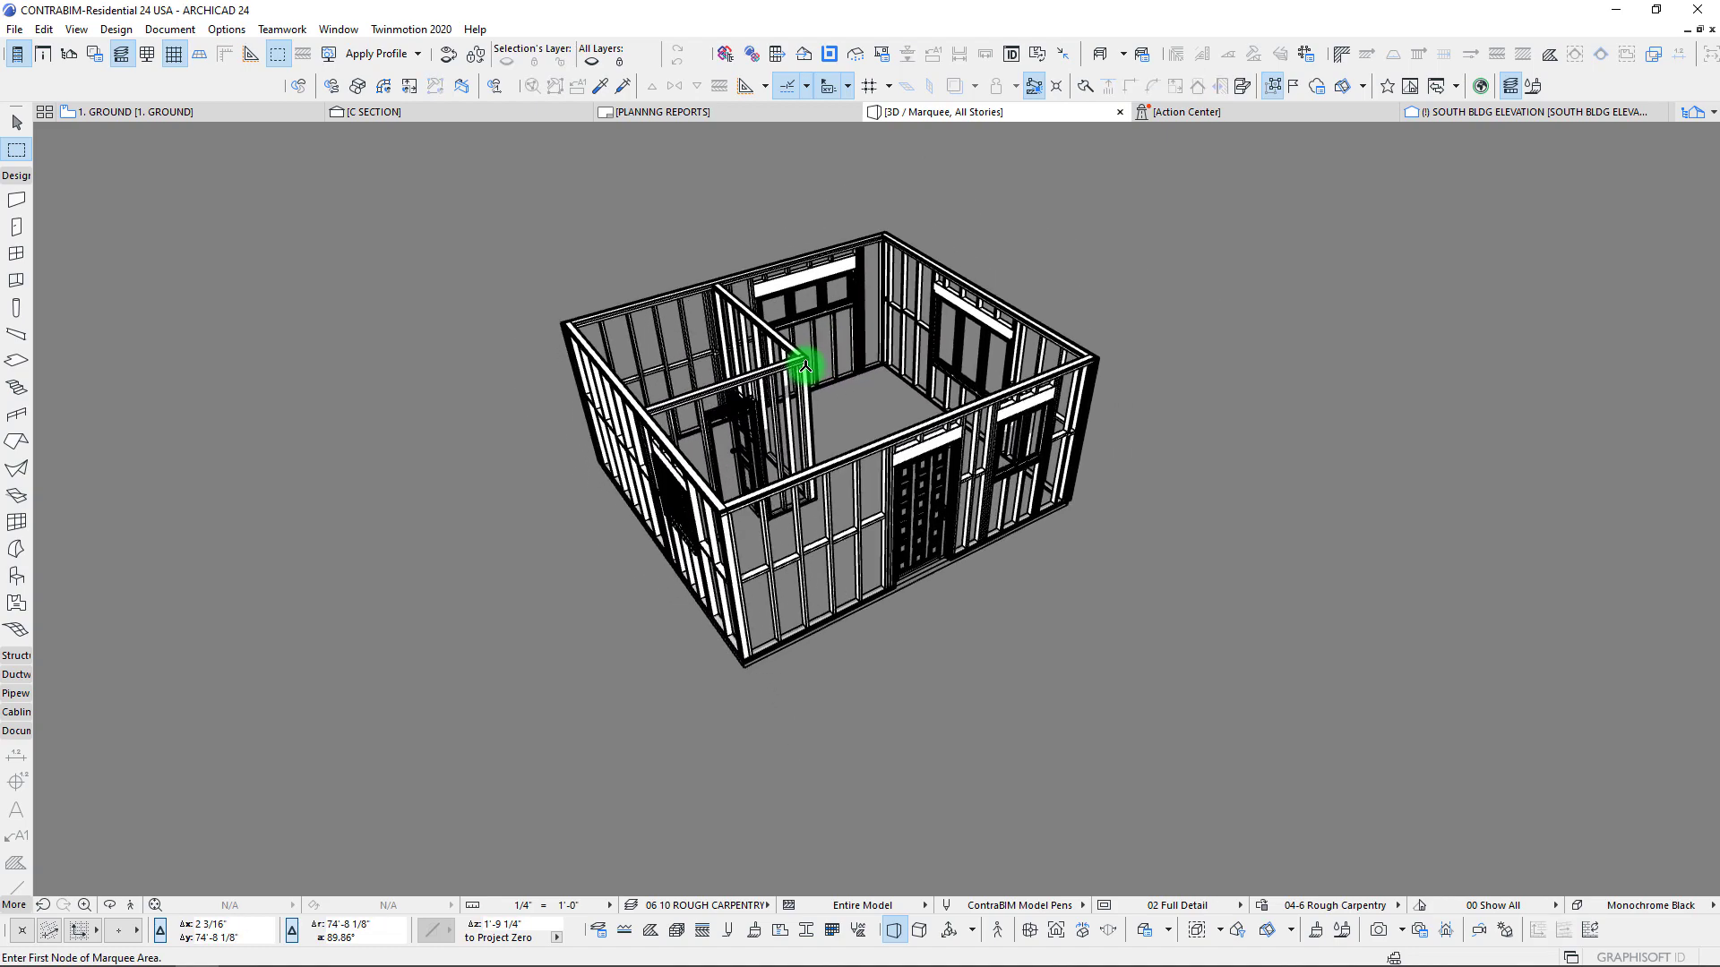
middle_click_drag(803, 366, 803, 365, "shift")
scroll(803, 366, "up", 3)
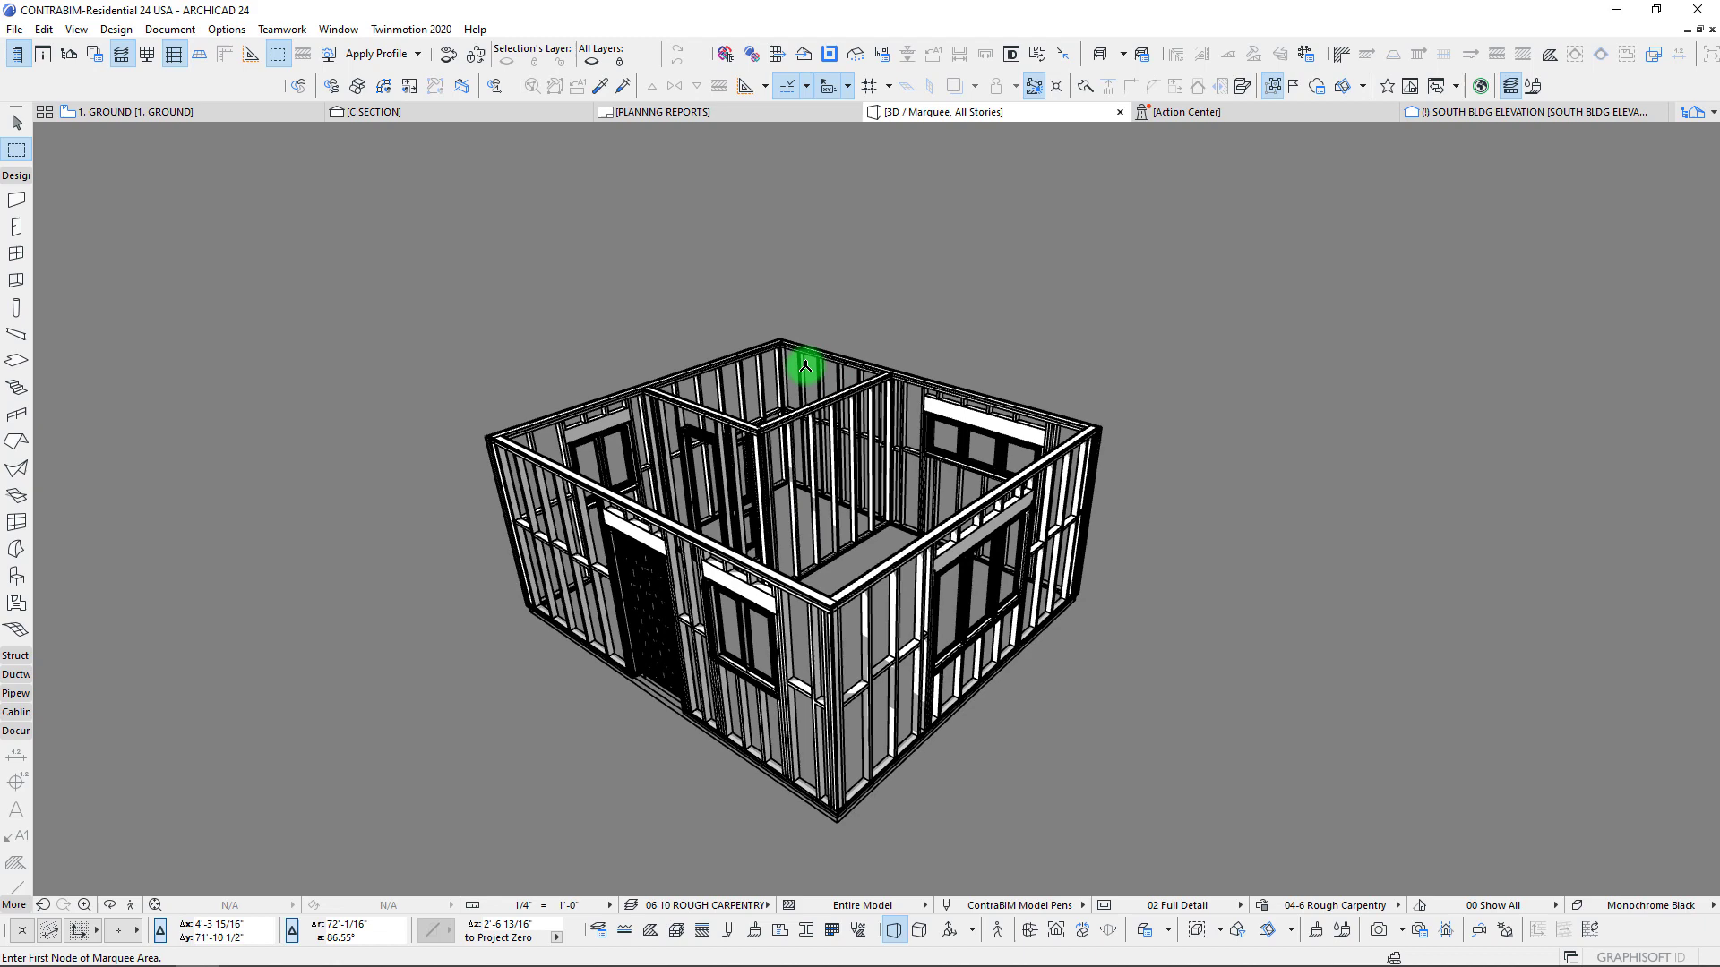
scroll(804, 366, "up", 3)
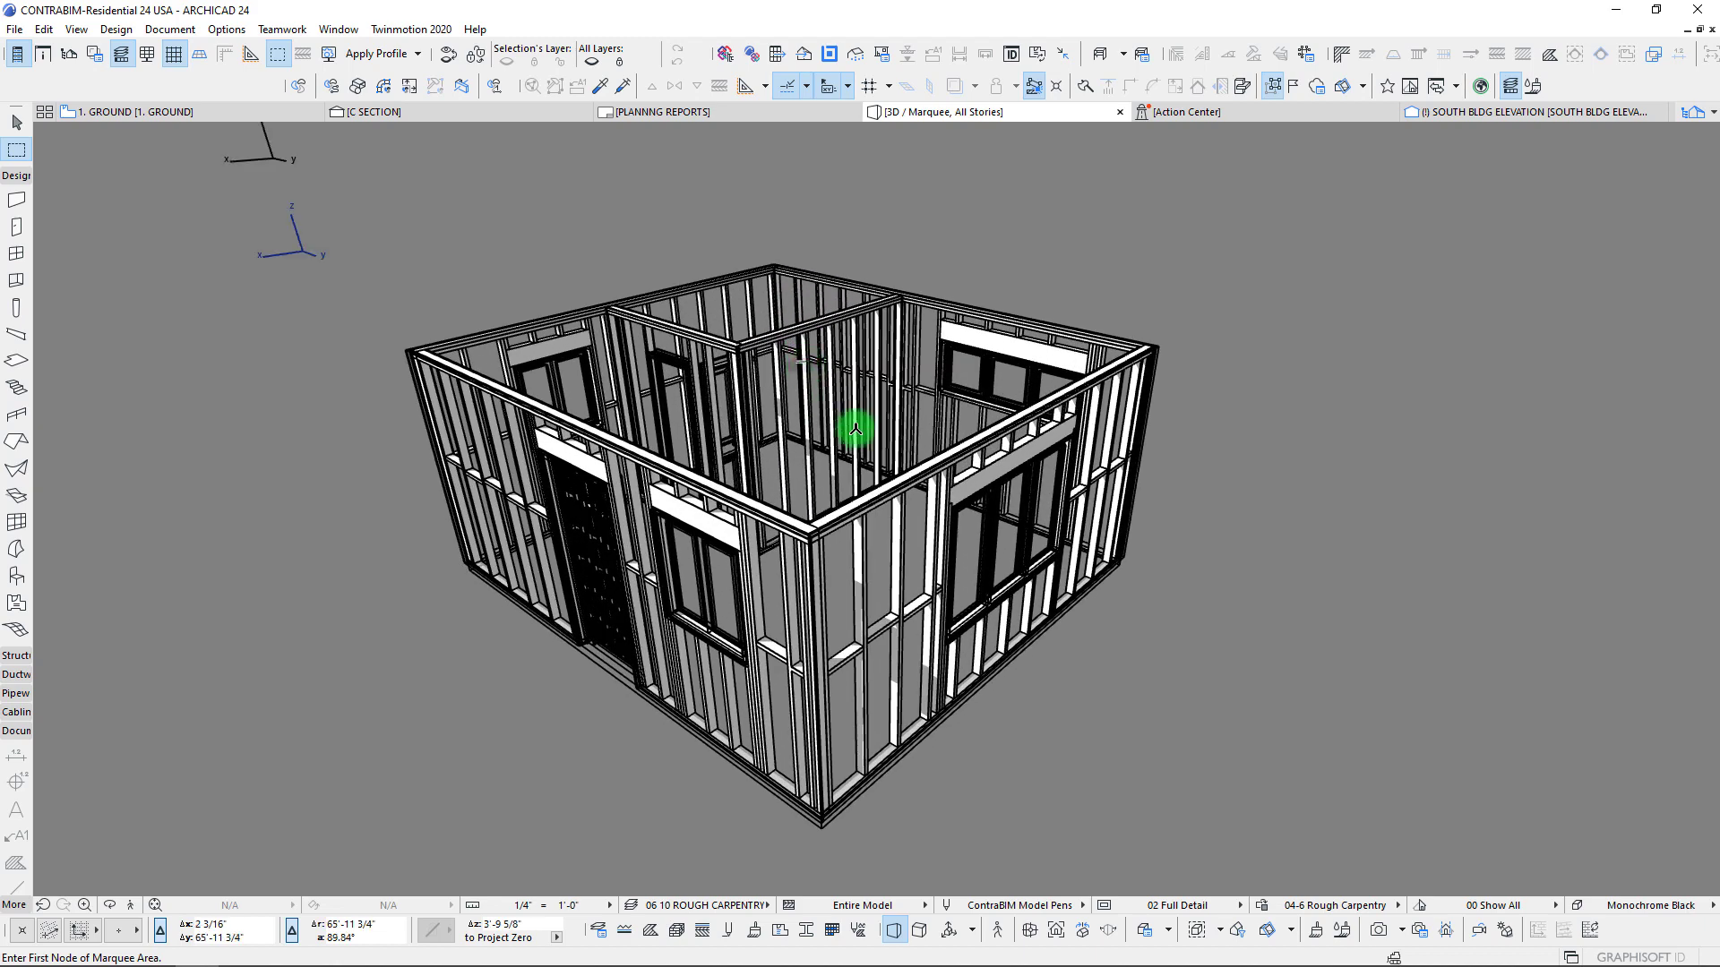
scroll(787, 370, "down", 3)
scroll(101, 52, "down", 2)
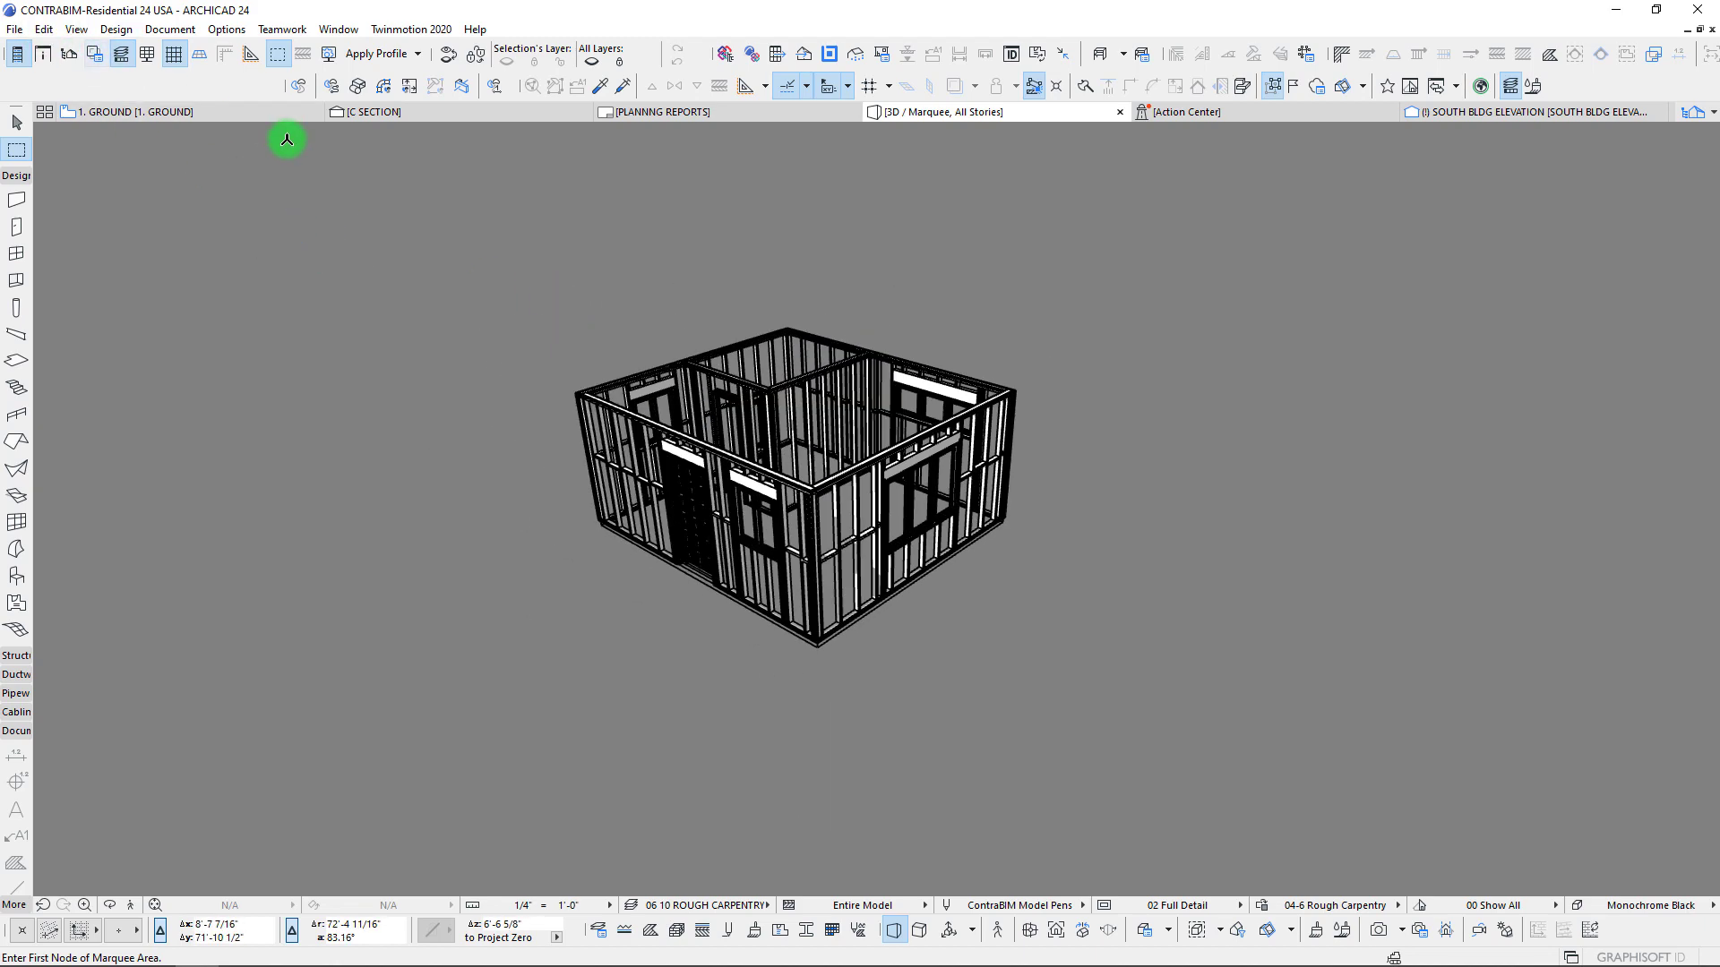
left_click(43, 28)
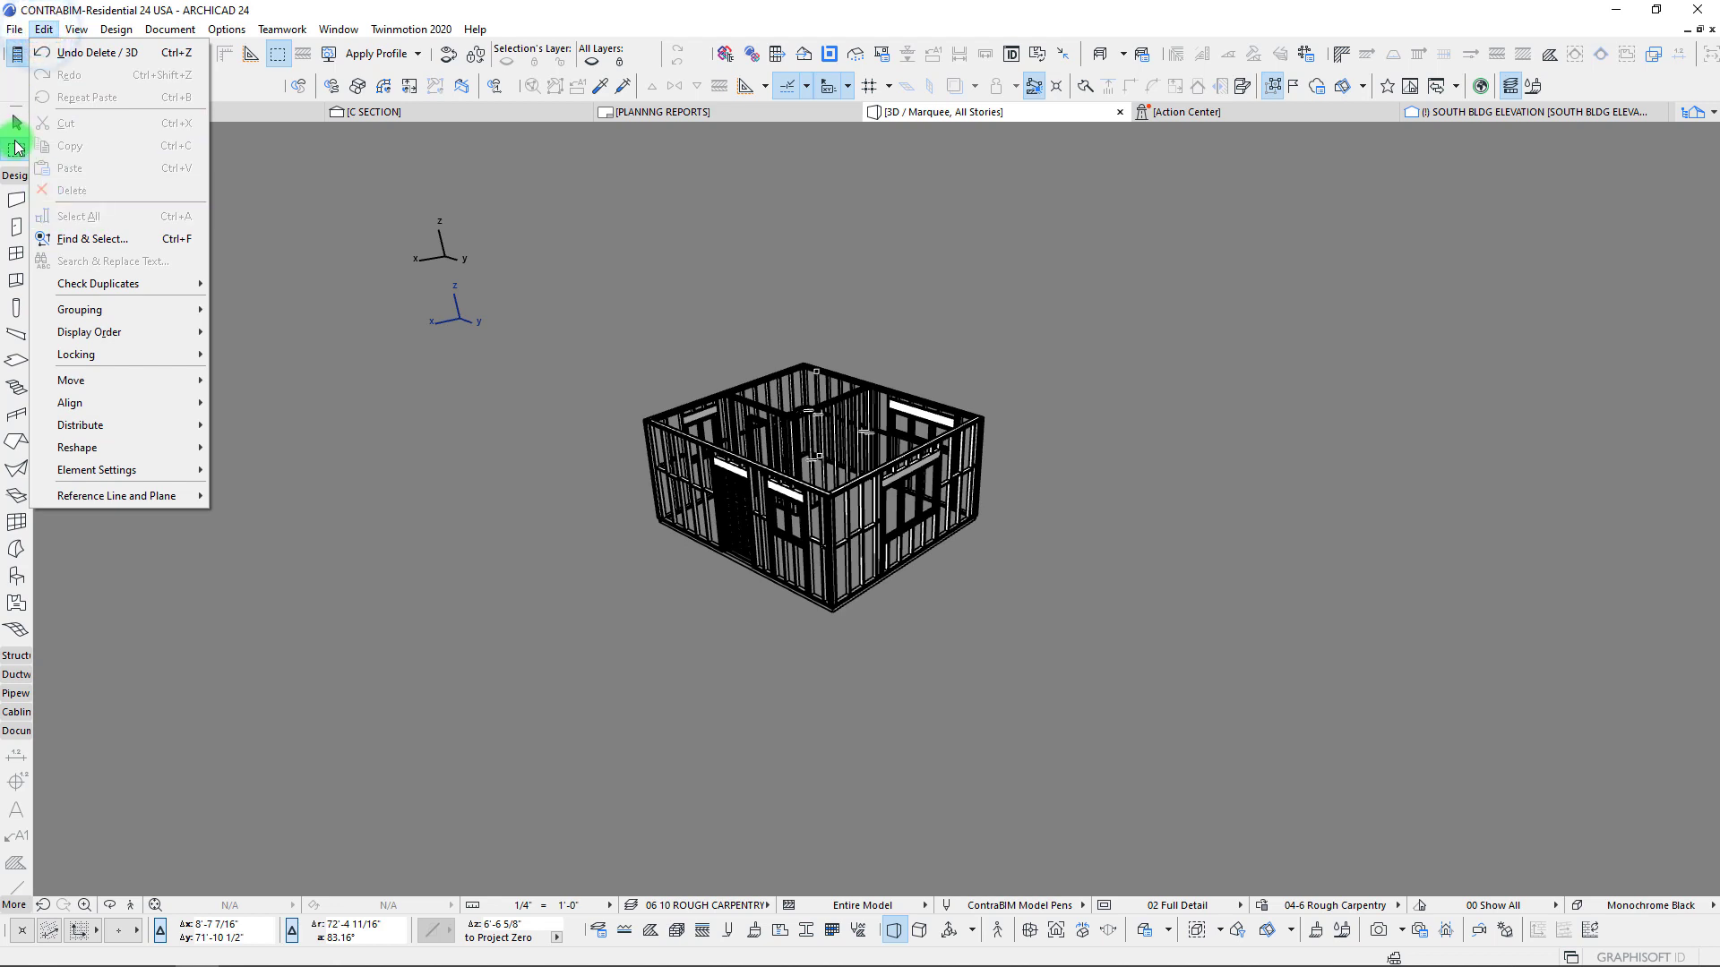
key("Escape")
left_click(16, 148)
left_click_drag(596, 293, 1030, 685)
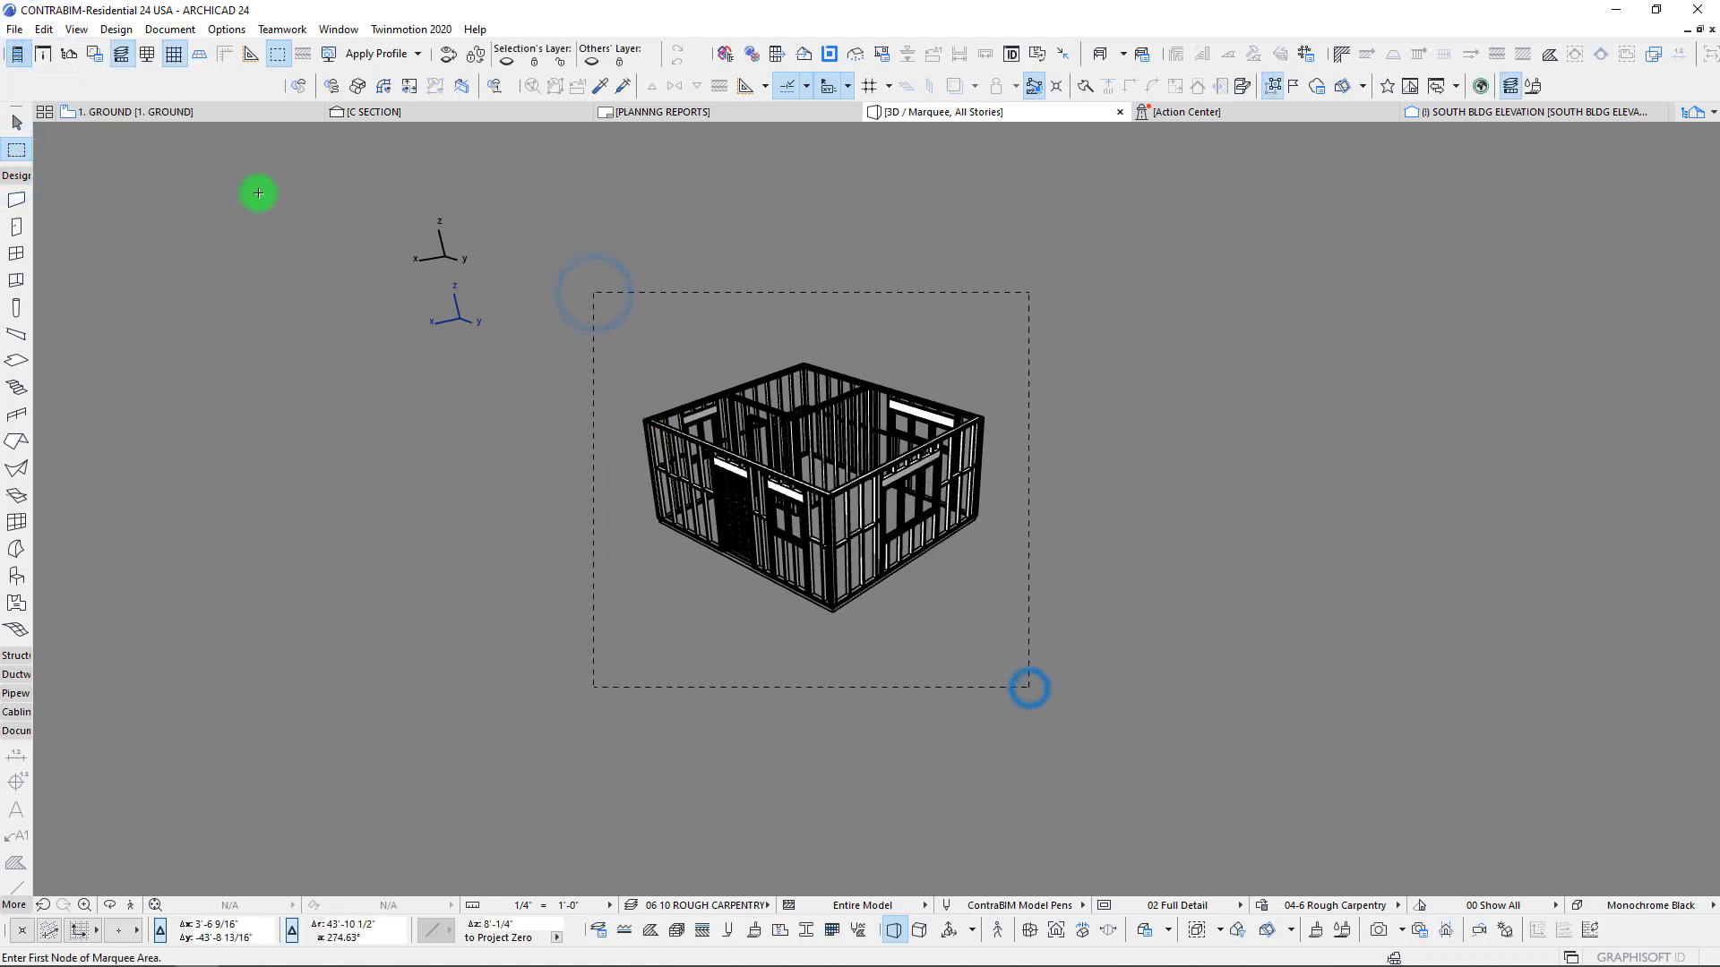
Run Check Duplicates on the marquee, confirm zero duplicates, and open the bundled PDF guides list.
left_click(44, 28)
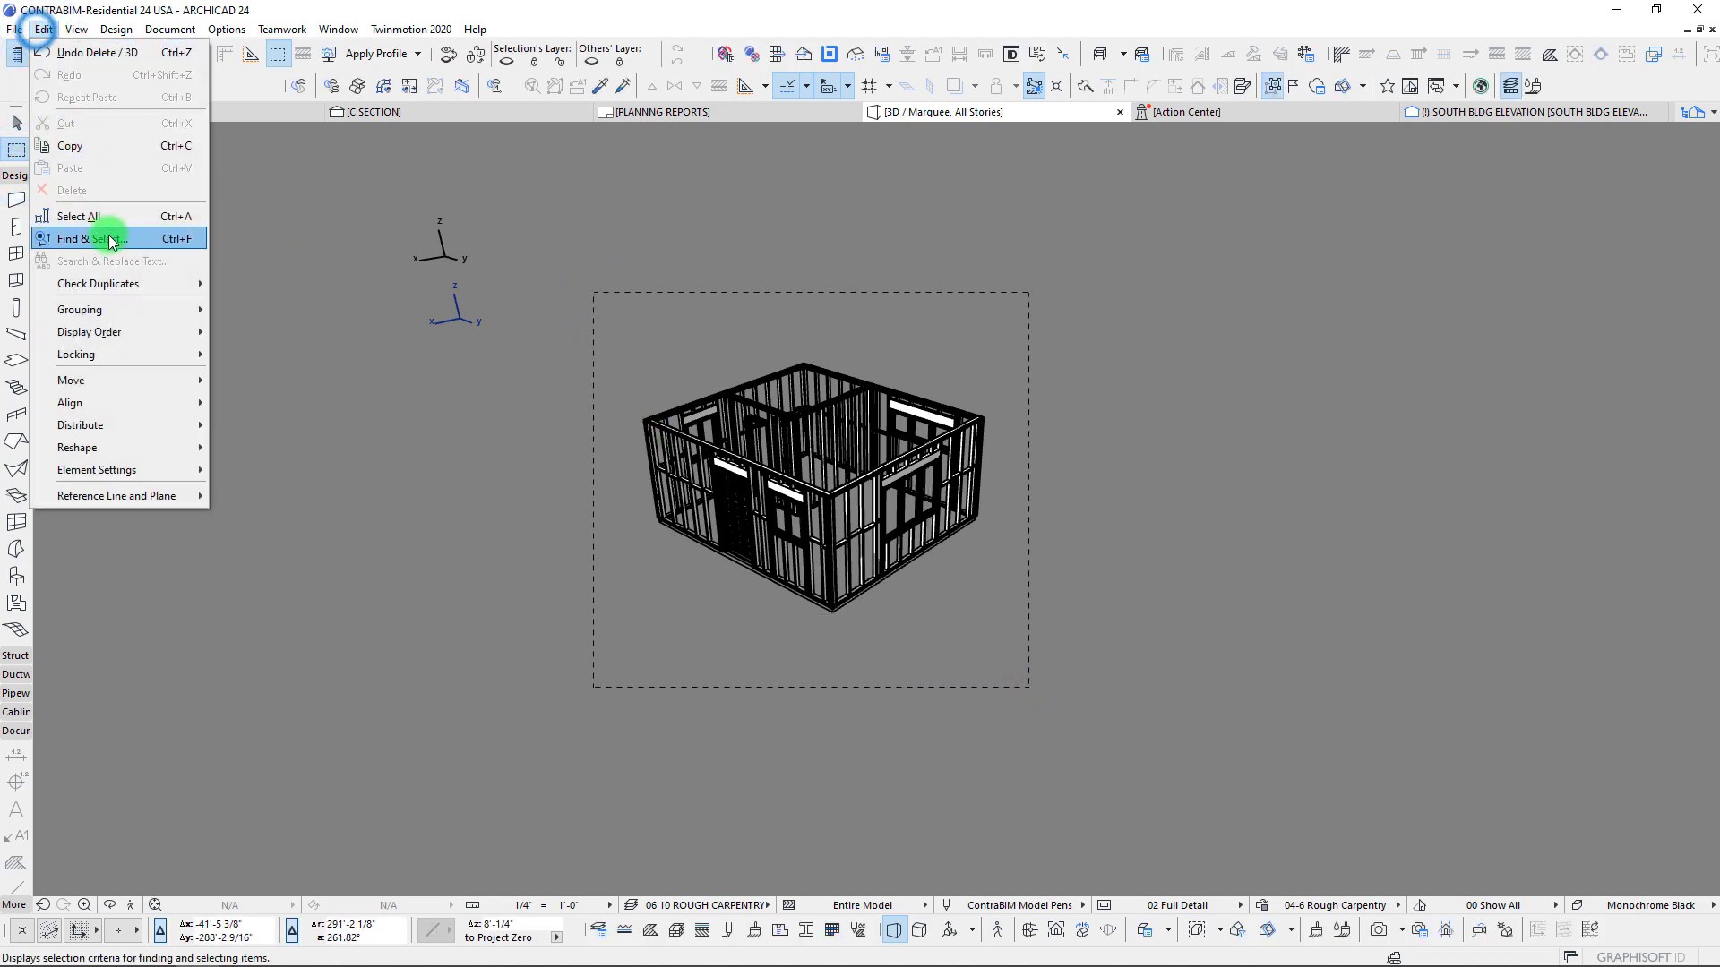
left_click(97, 284)
left_click(248, 285)
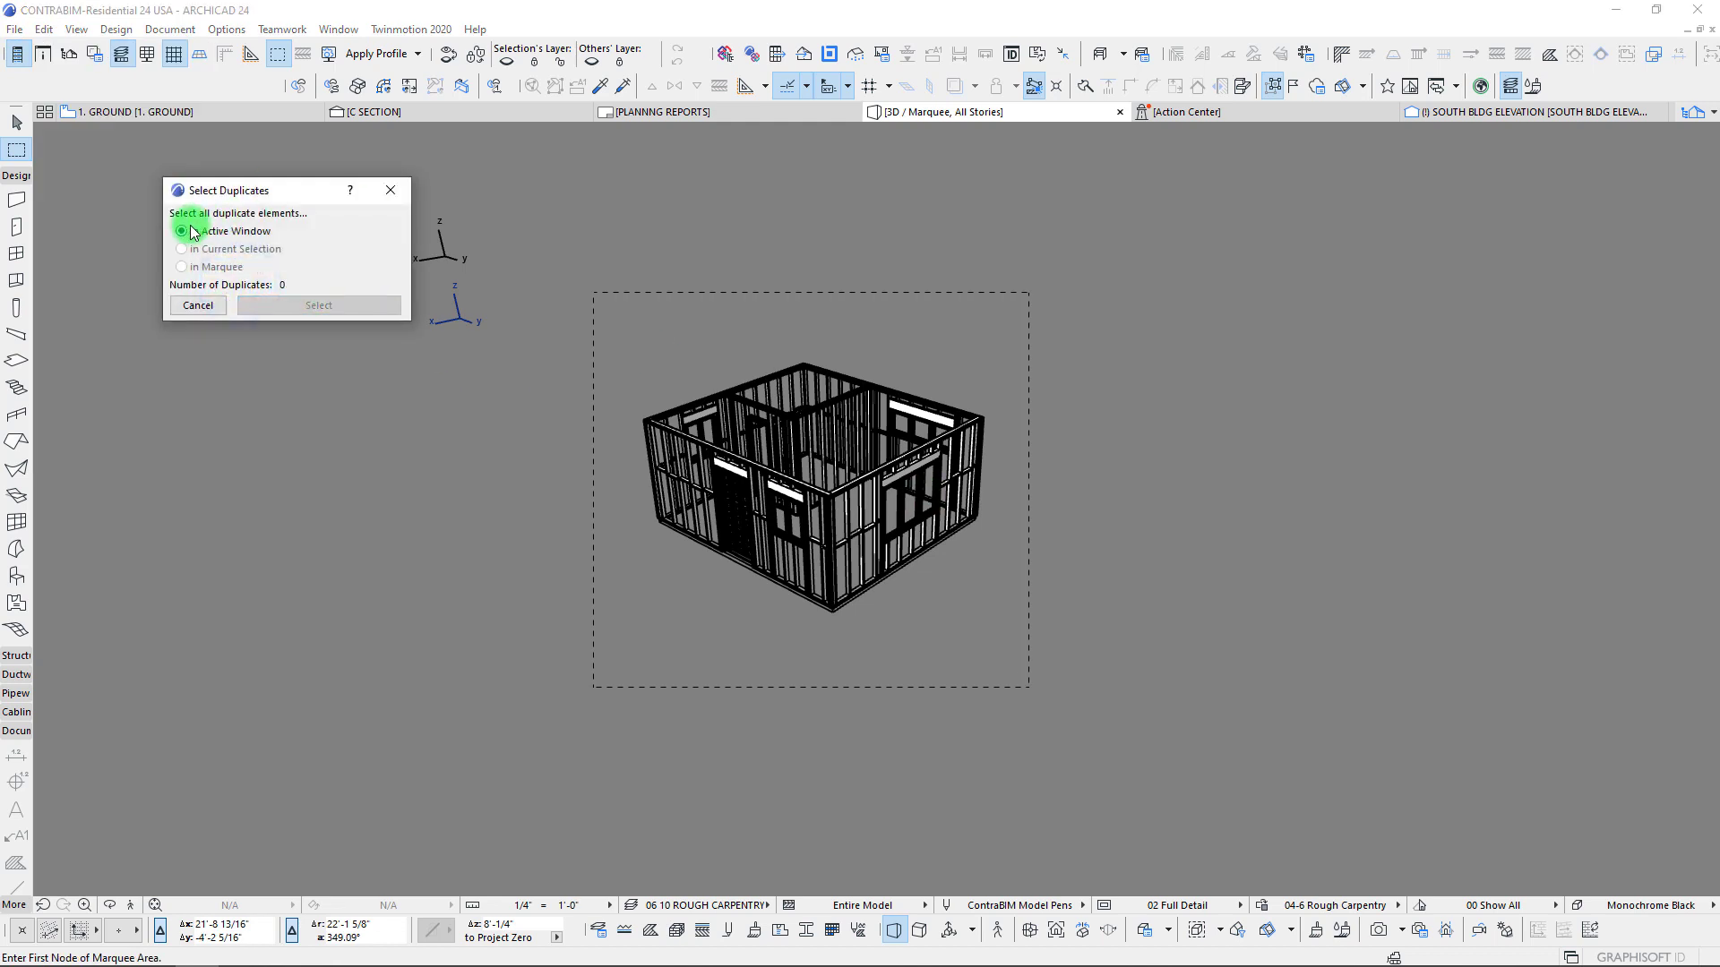
left_click(384, 191)
middle_click_drag(914, 403, 1063, 410, "shift")
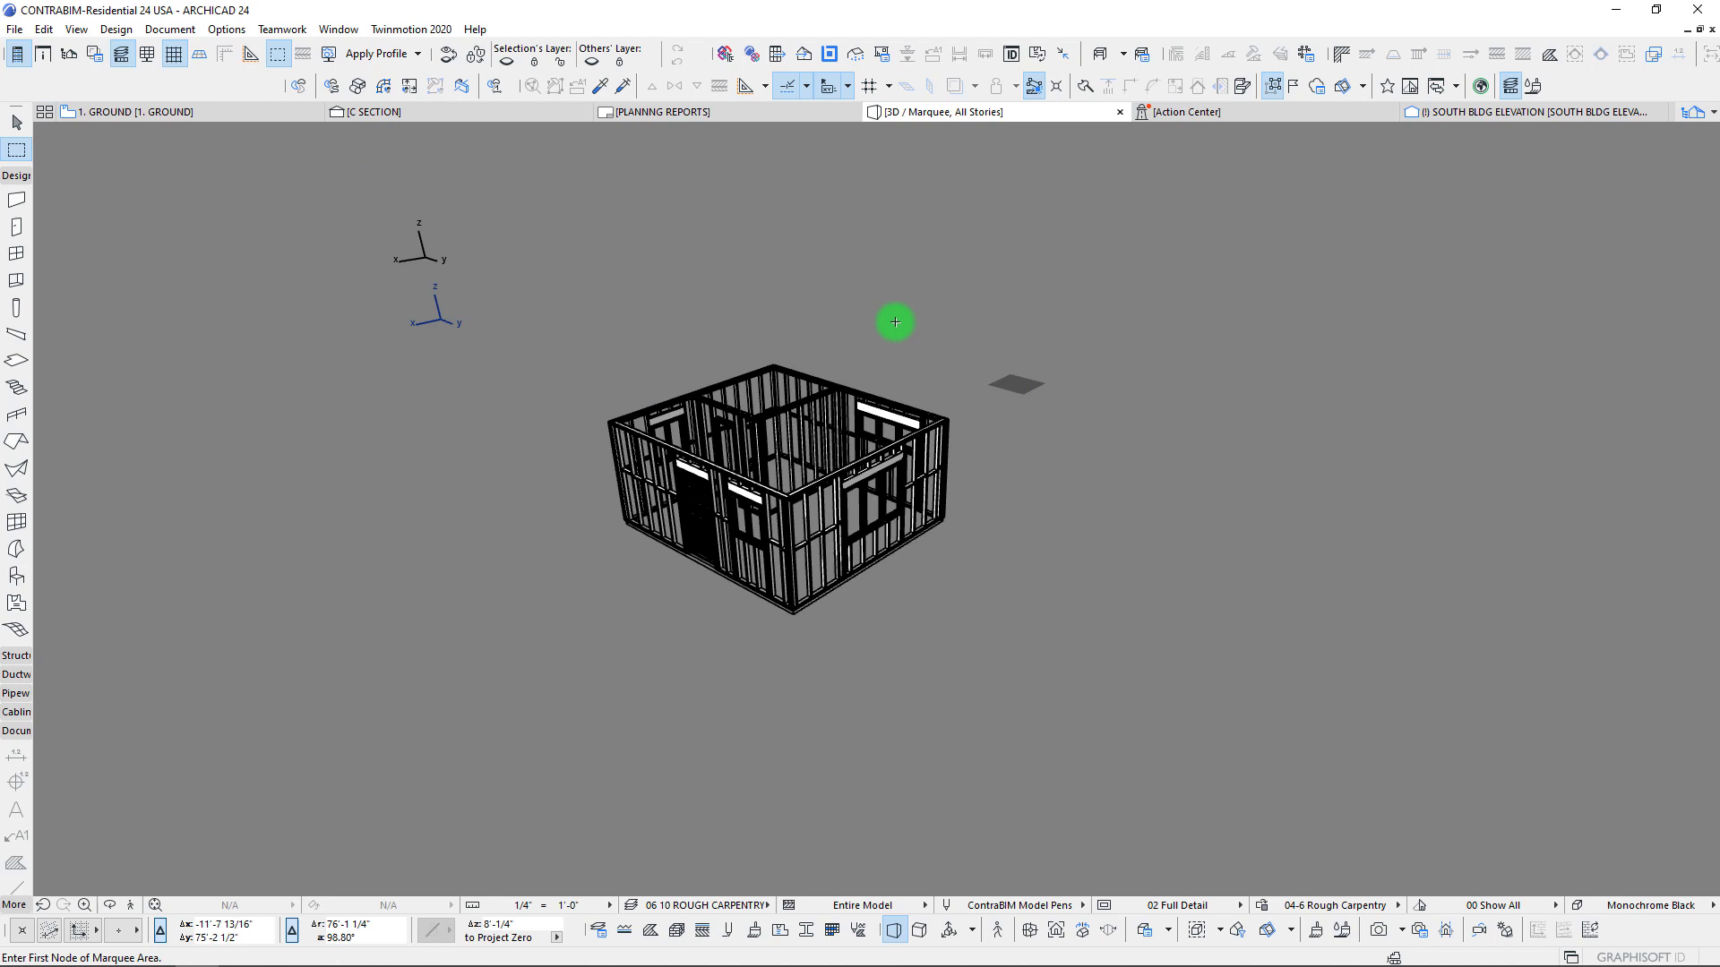
left_click(474, 29)
mouse_move(515, 102)
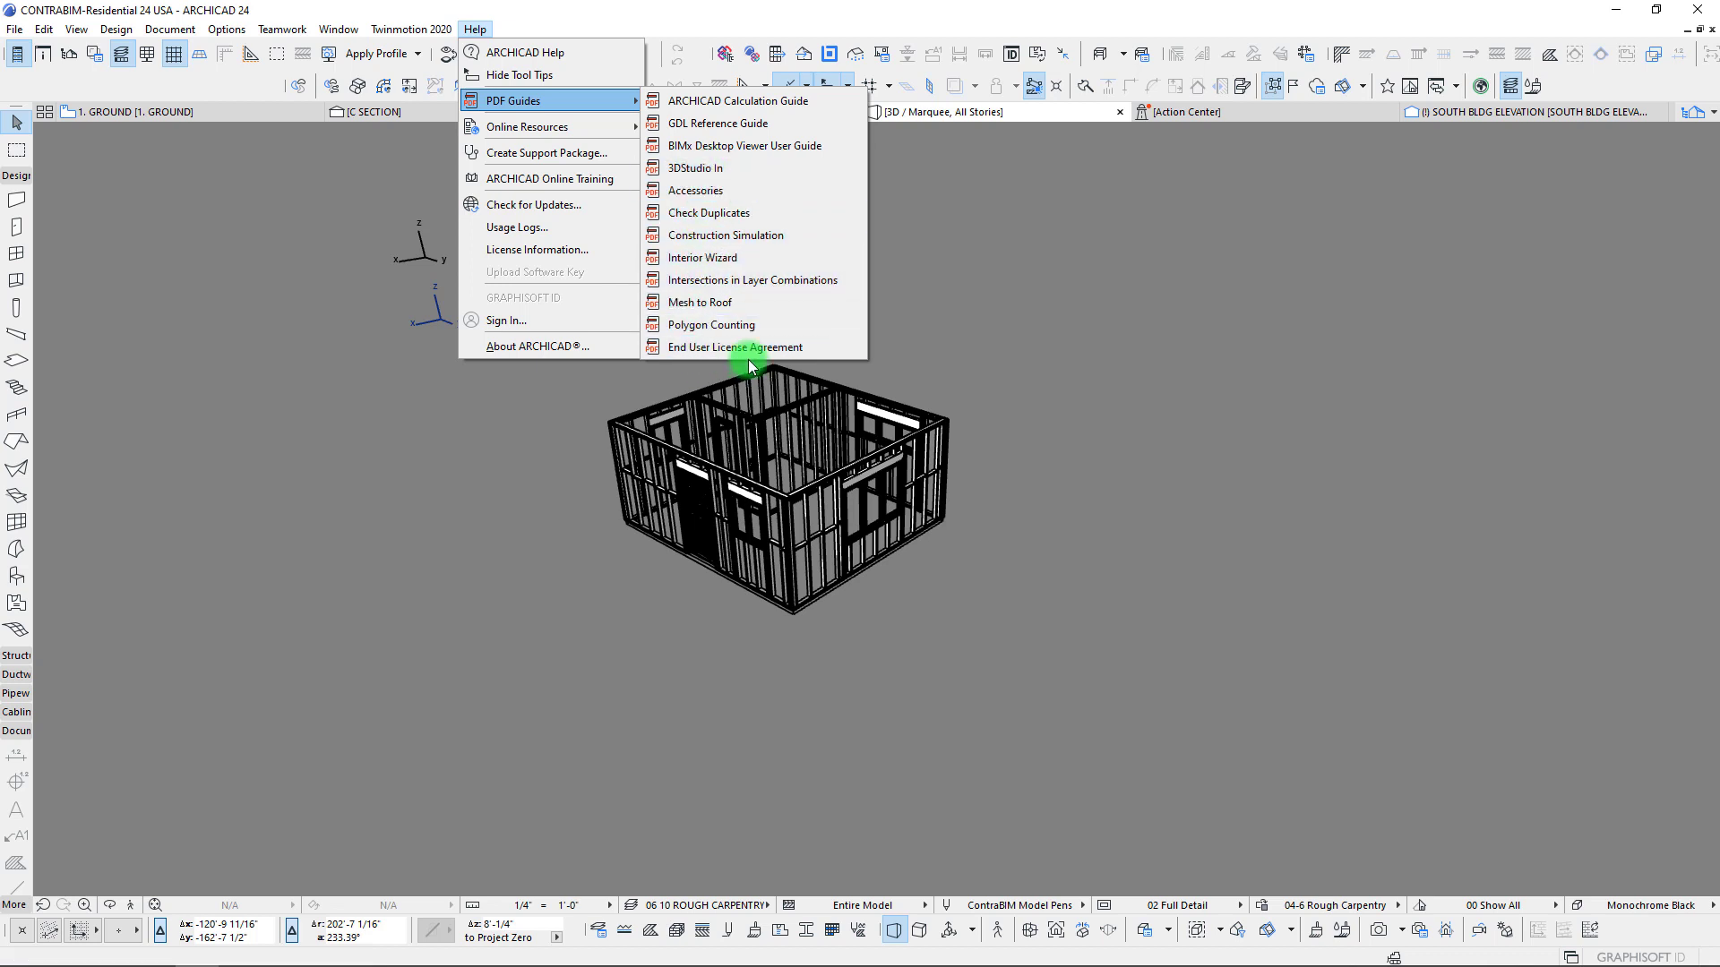
left_click(1211, 511)
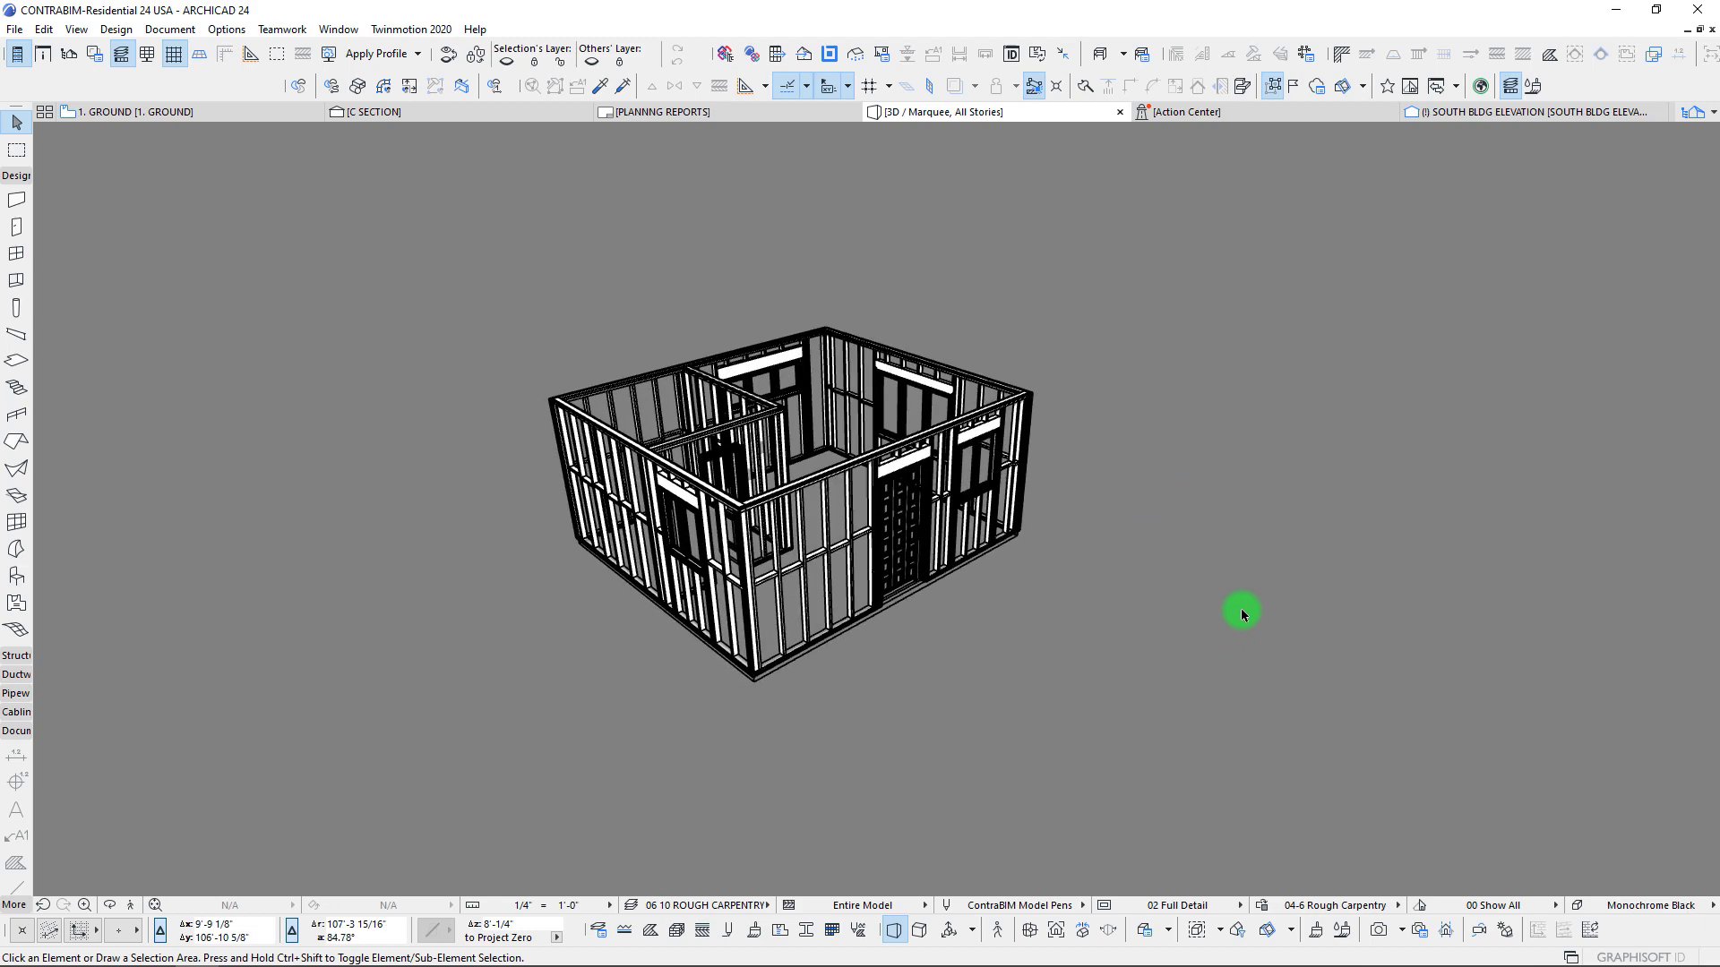
On the ground floor plan, zoom into an outbuilding stud and drag its corner onto the wall line.
key("F2")
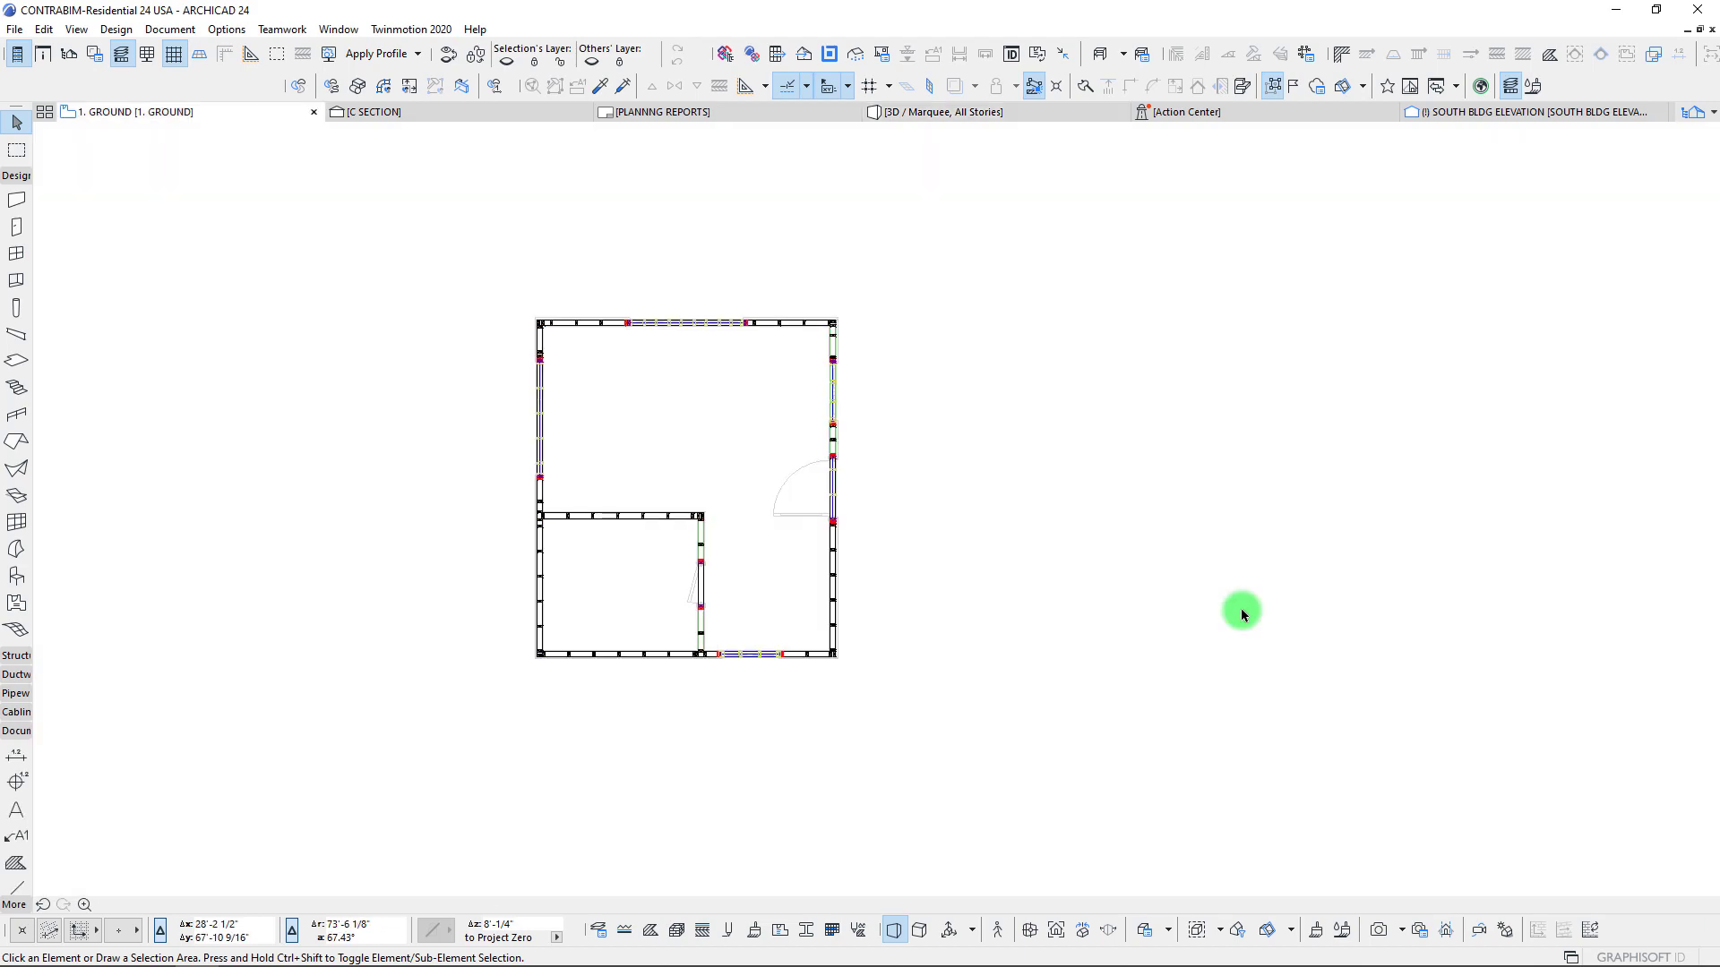
scroll(941, 336, "down", 2)
scroll(797, 397, "down", 3)
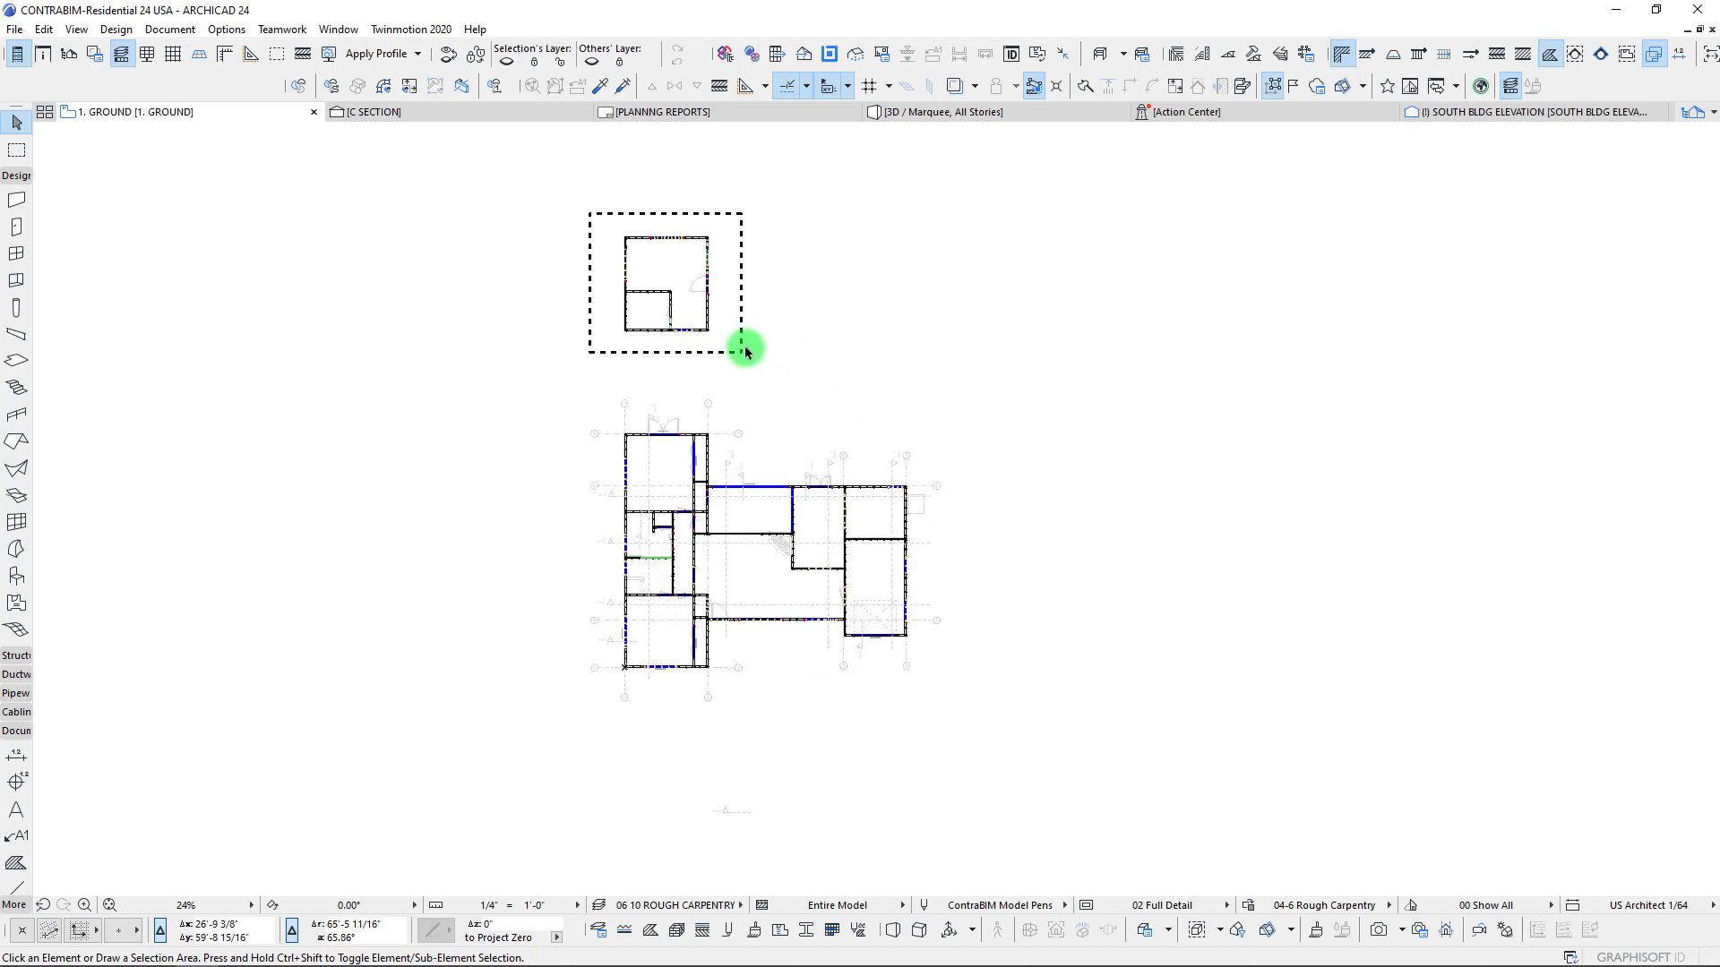
middle_click_drag(699, 370, 669, 345)
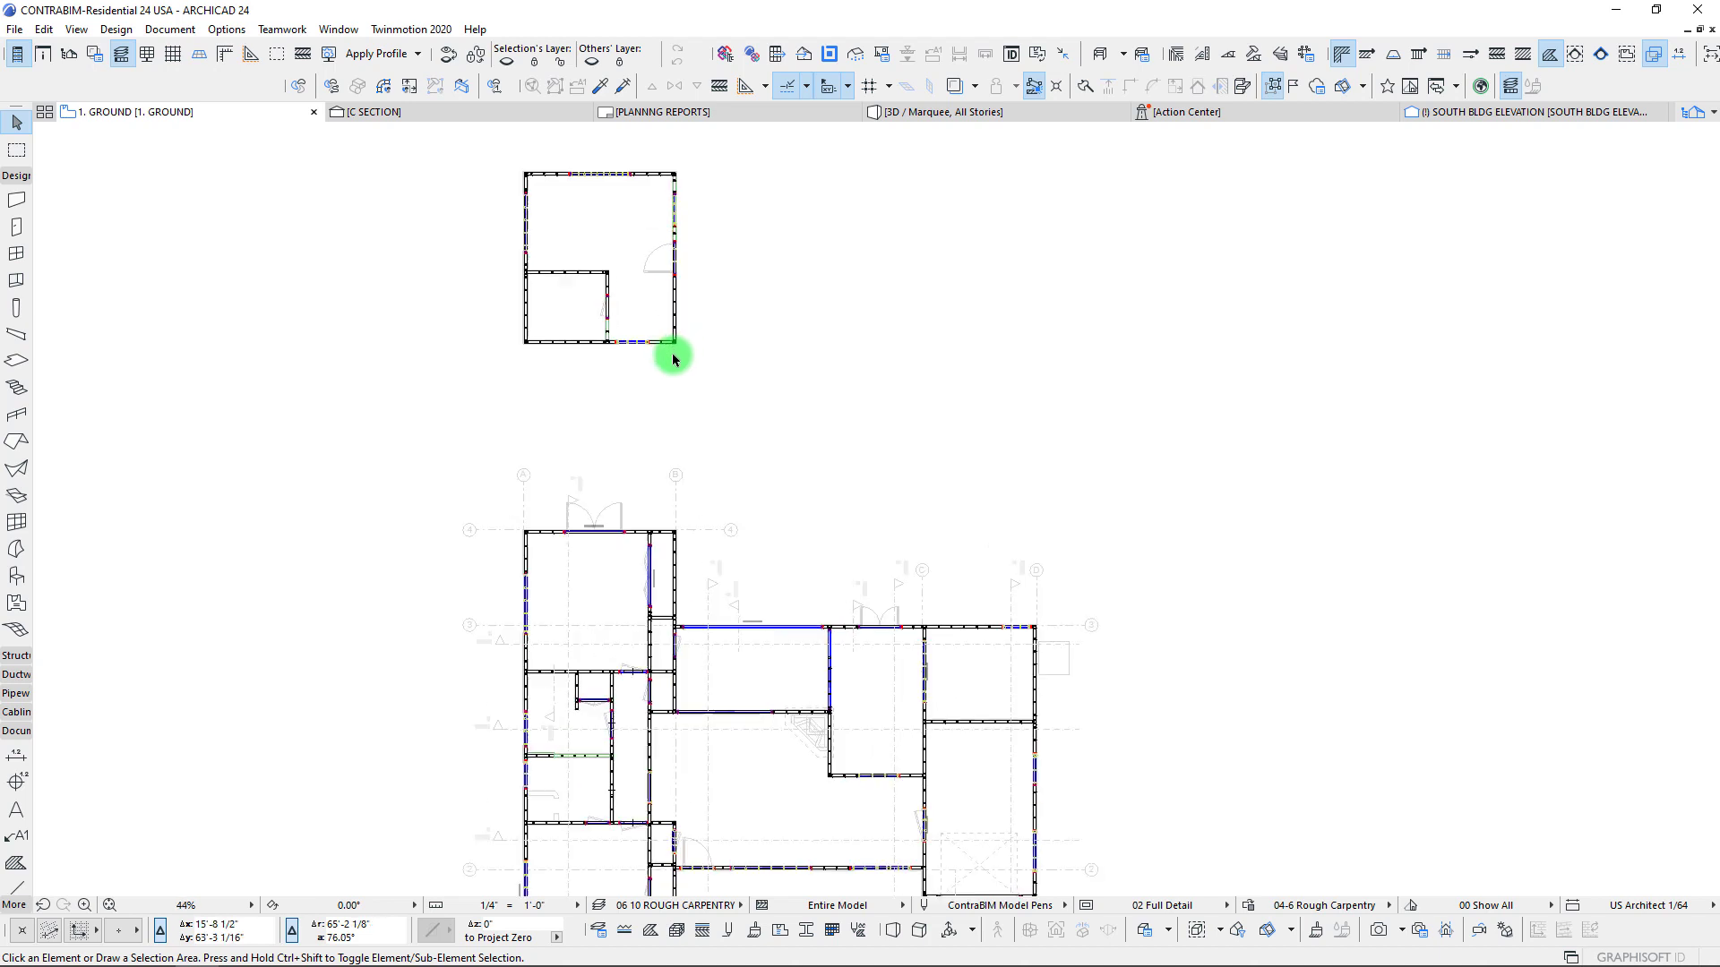
scroll(687, 339, "up", 5)
scroll(672, 336, "up", 5)
scroll(699, 403, "up", 5)
middle_click_drag(717, 400, 693, 435)
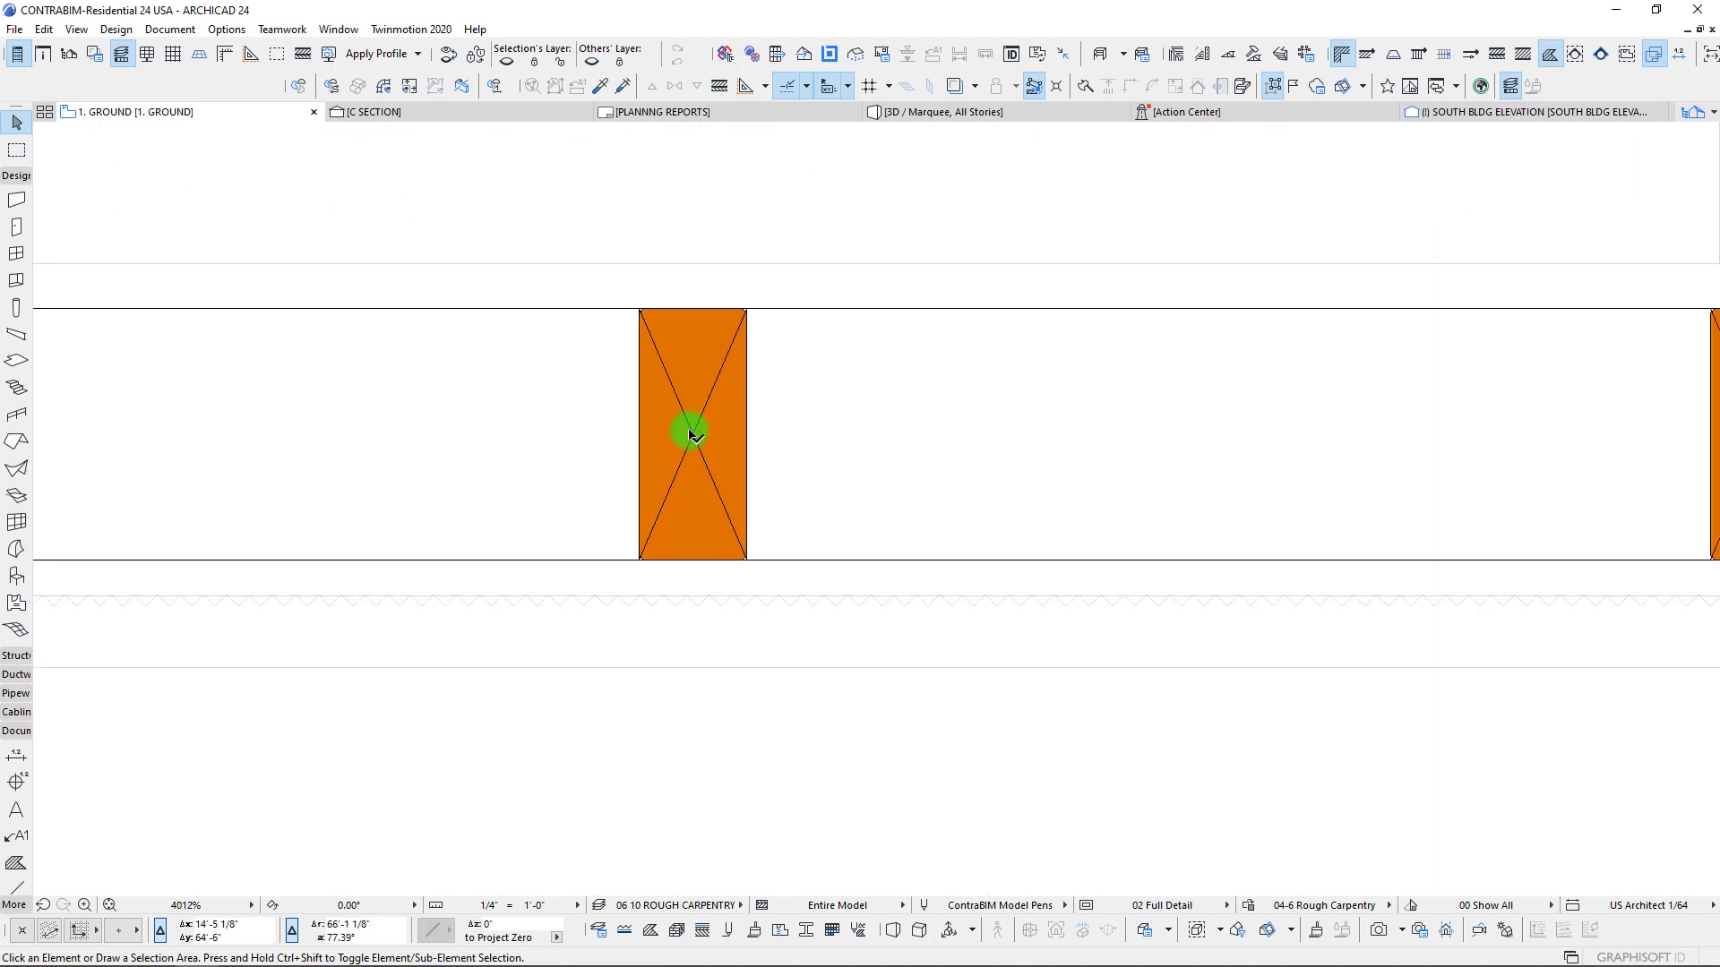
scroll(631, 303, "up", 5)
scroll(606, 306, "up", 5)
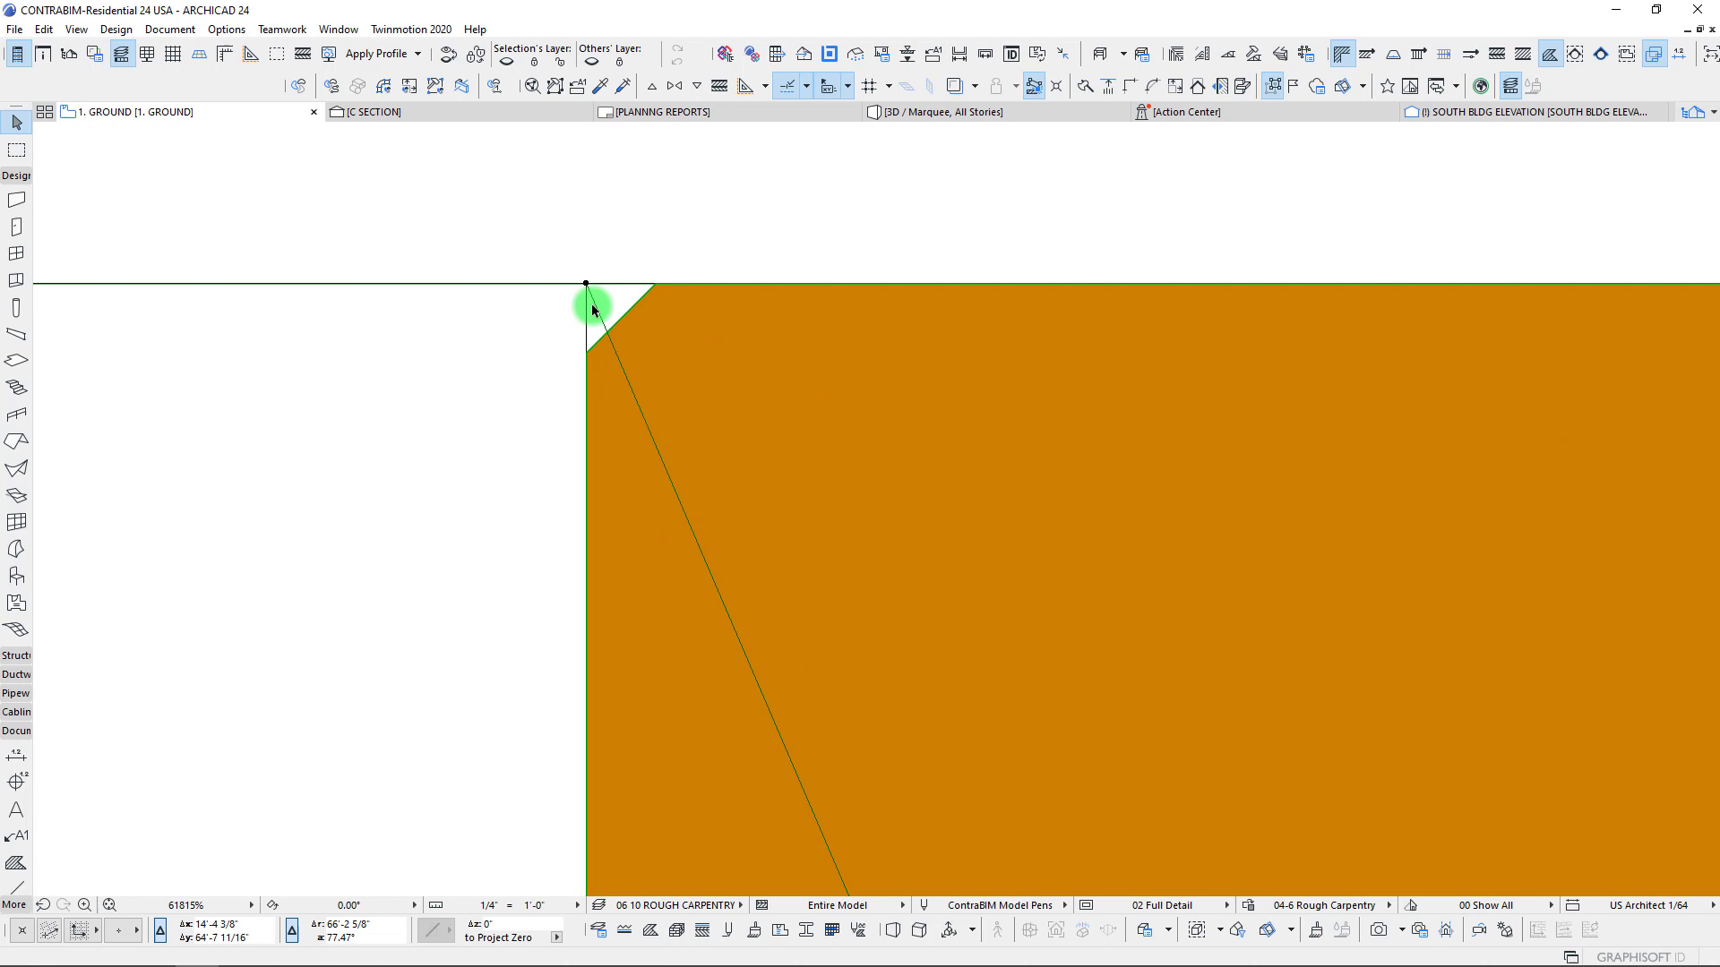
left_click_drag(587, 286, 500, 274)
scroll(517, 363, "down", 5)
scroll(700, 497, "down", 5)
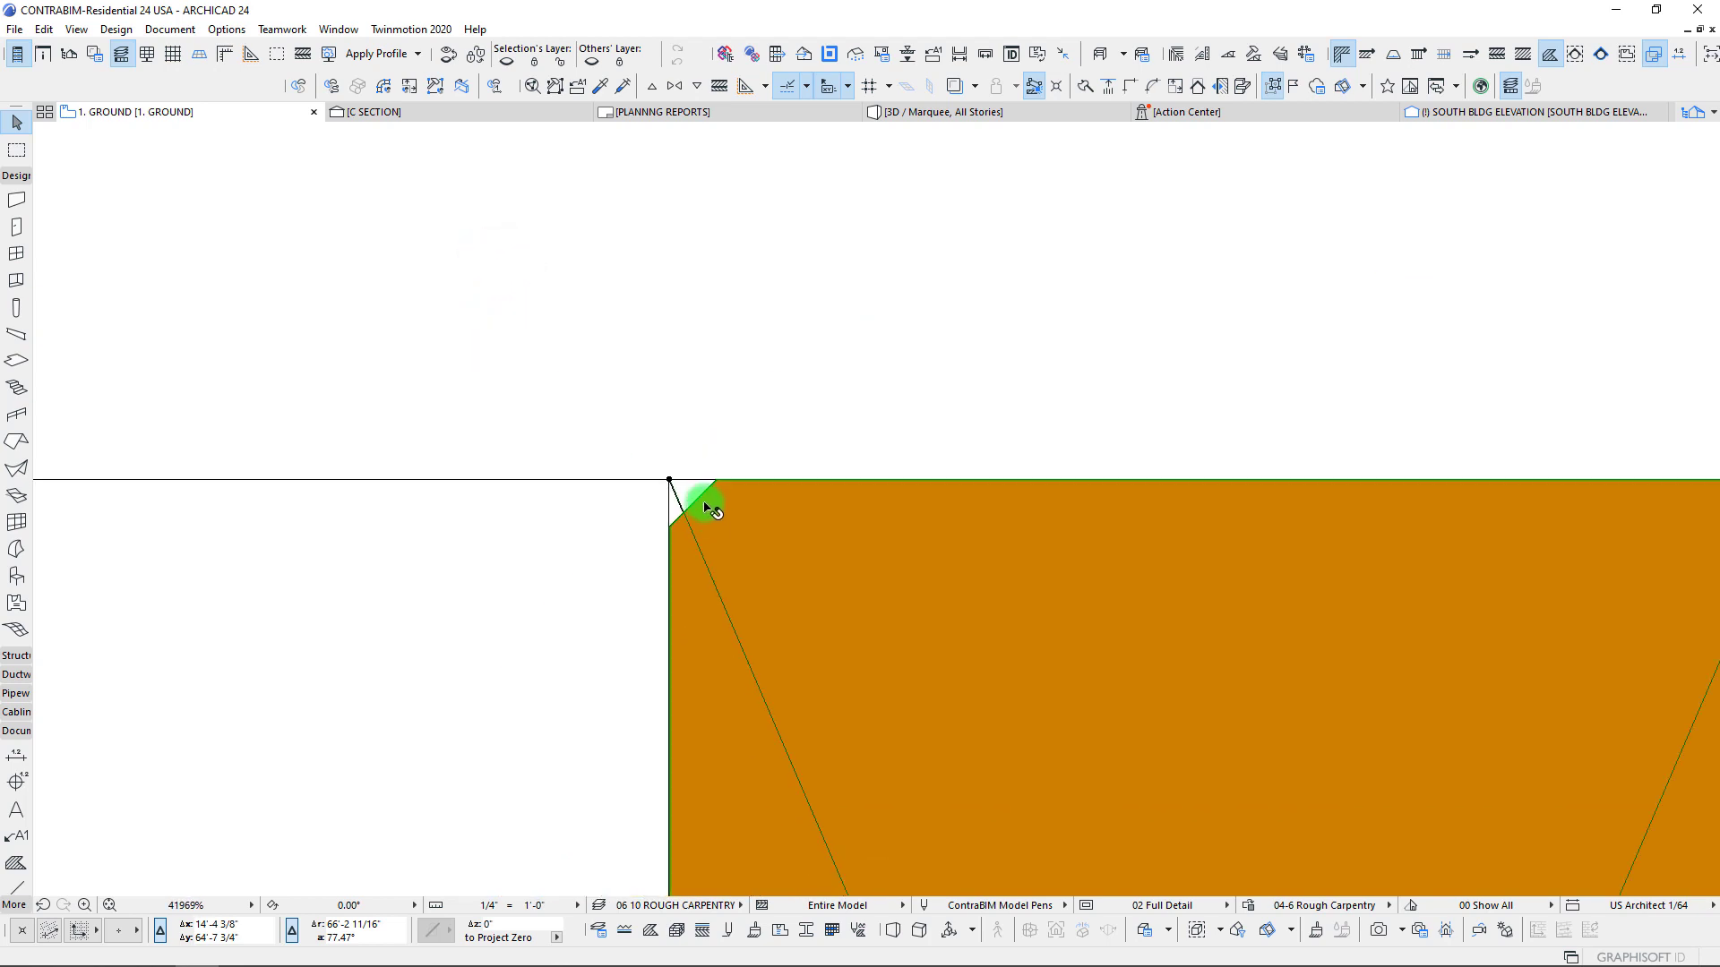
scroll(846, 655, "down", 3)
scroll(846, 655, "down", 4)
left_click(681, 447)
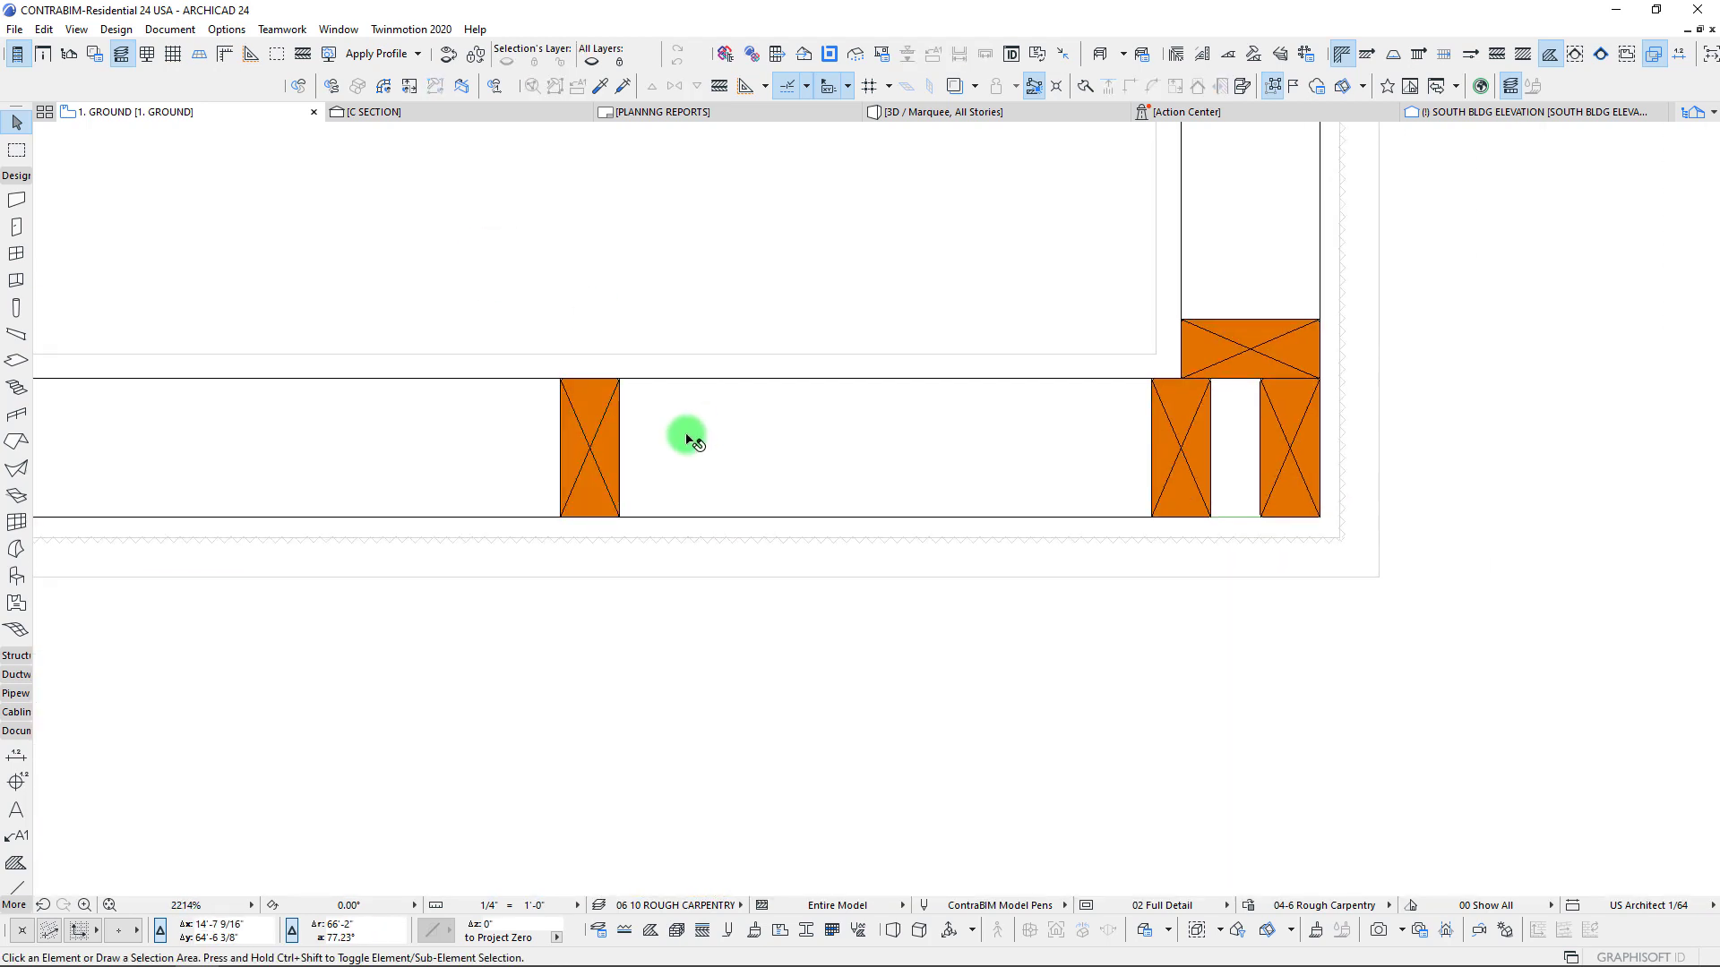
scroll(693, 440, "down", 5)
scroll(618, 389, "down", 4)
scroll(726, 544, "down", 2)
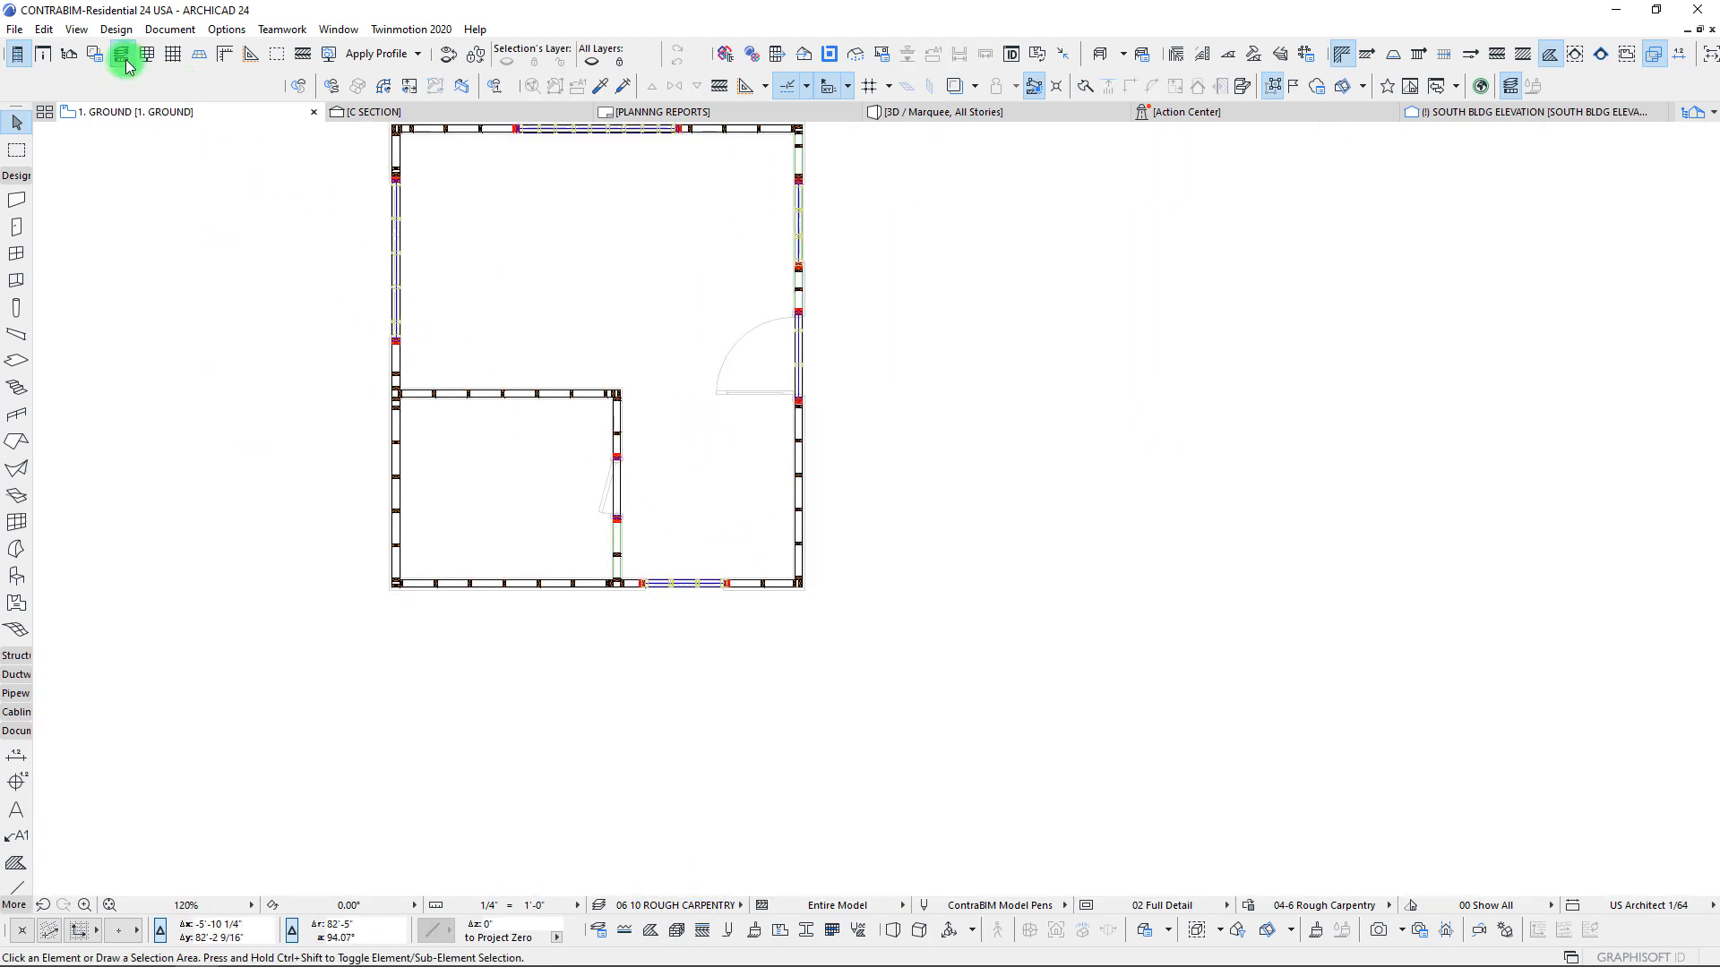
Verify Check Duplicates finds 0 duplicates on the ground floor, then inspect the bottom plate at the stud corner.
left_click(44, 29)
left_click(329, 280)
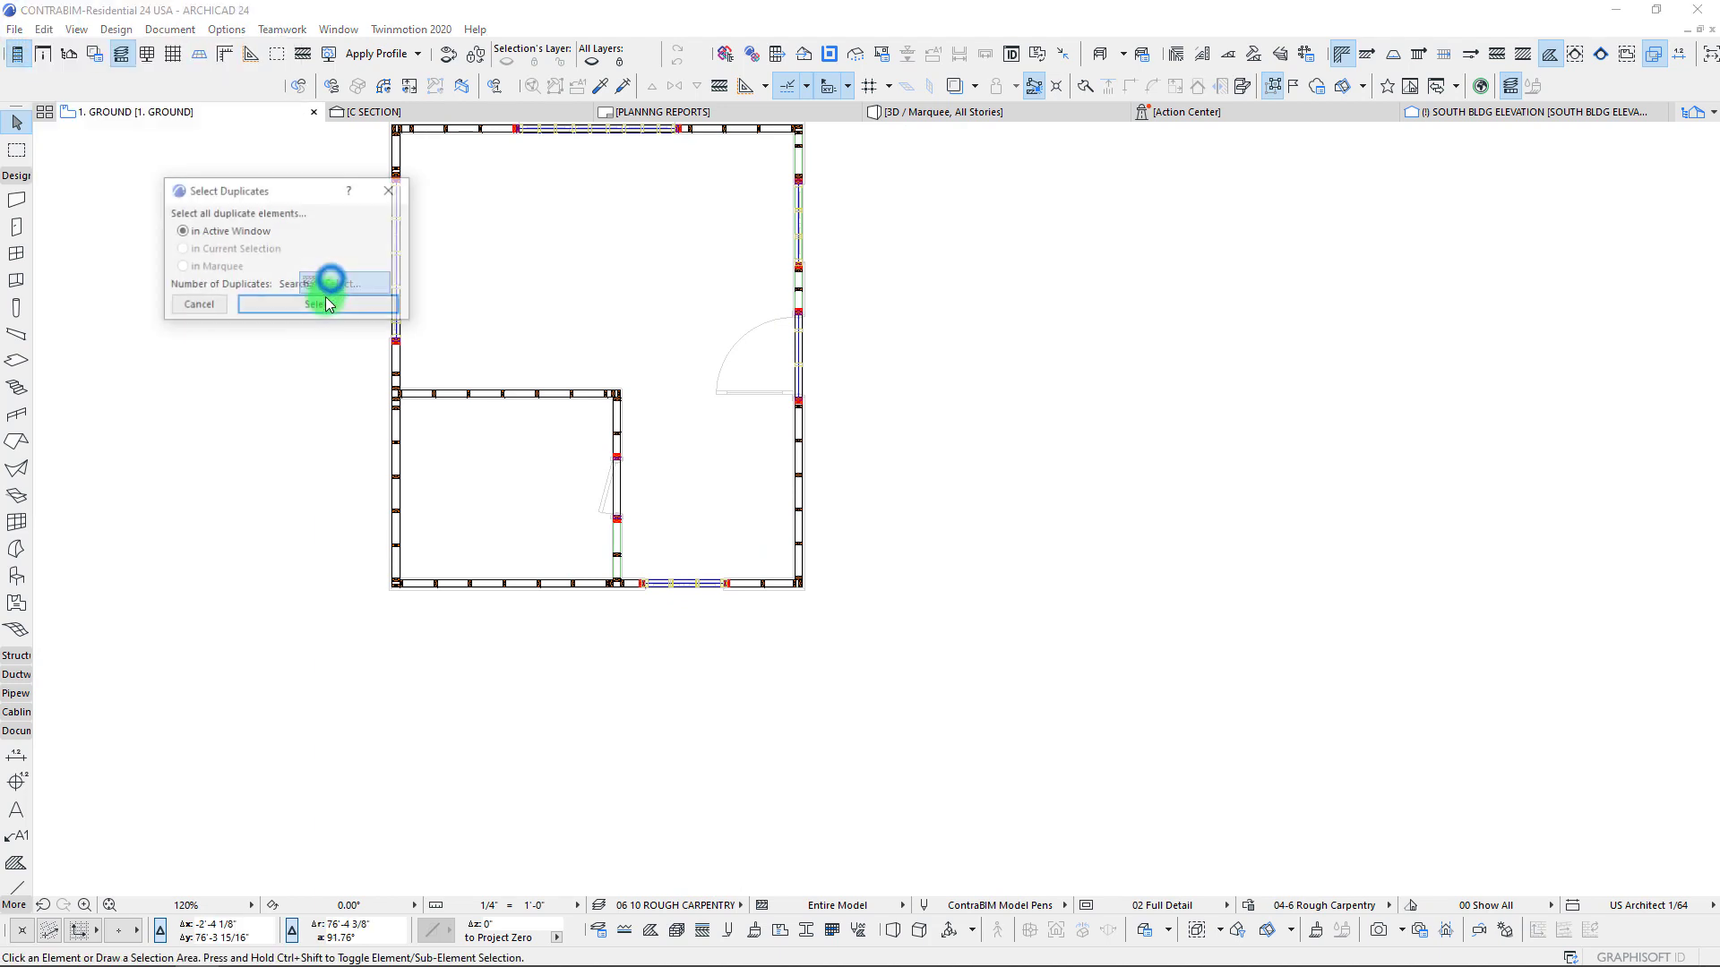
left_click_drag(255, 189, 1015, 272)
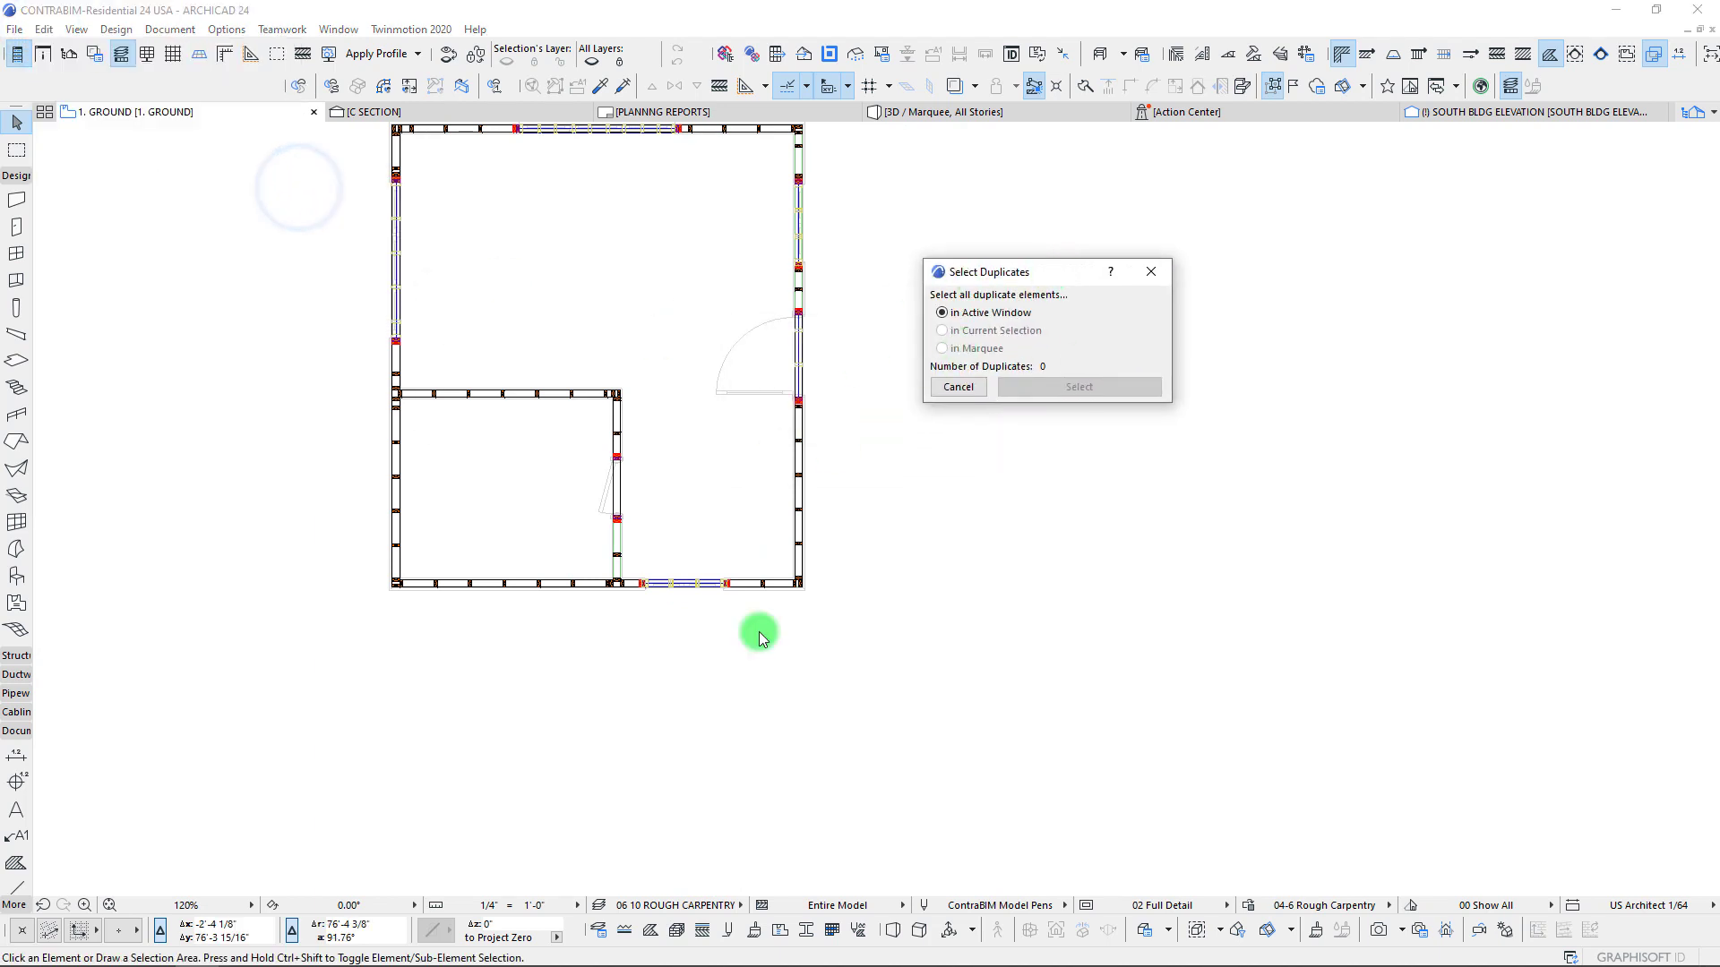
left_click(1151, 277)
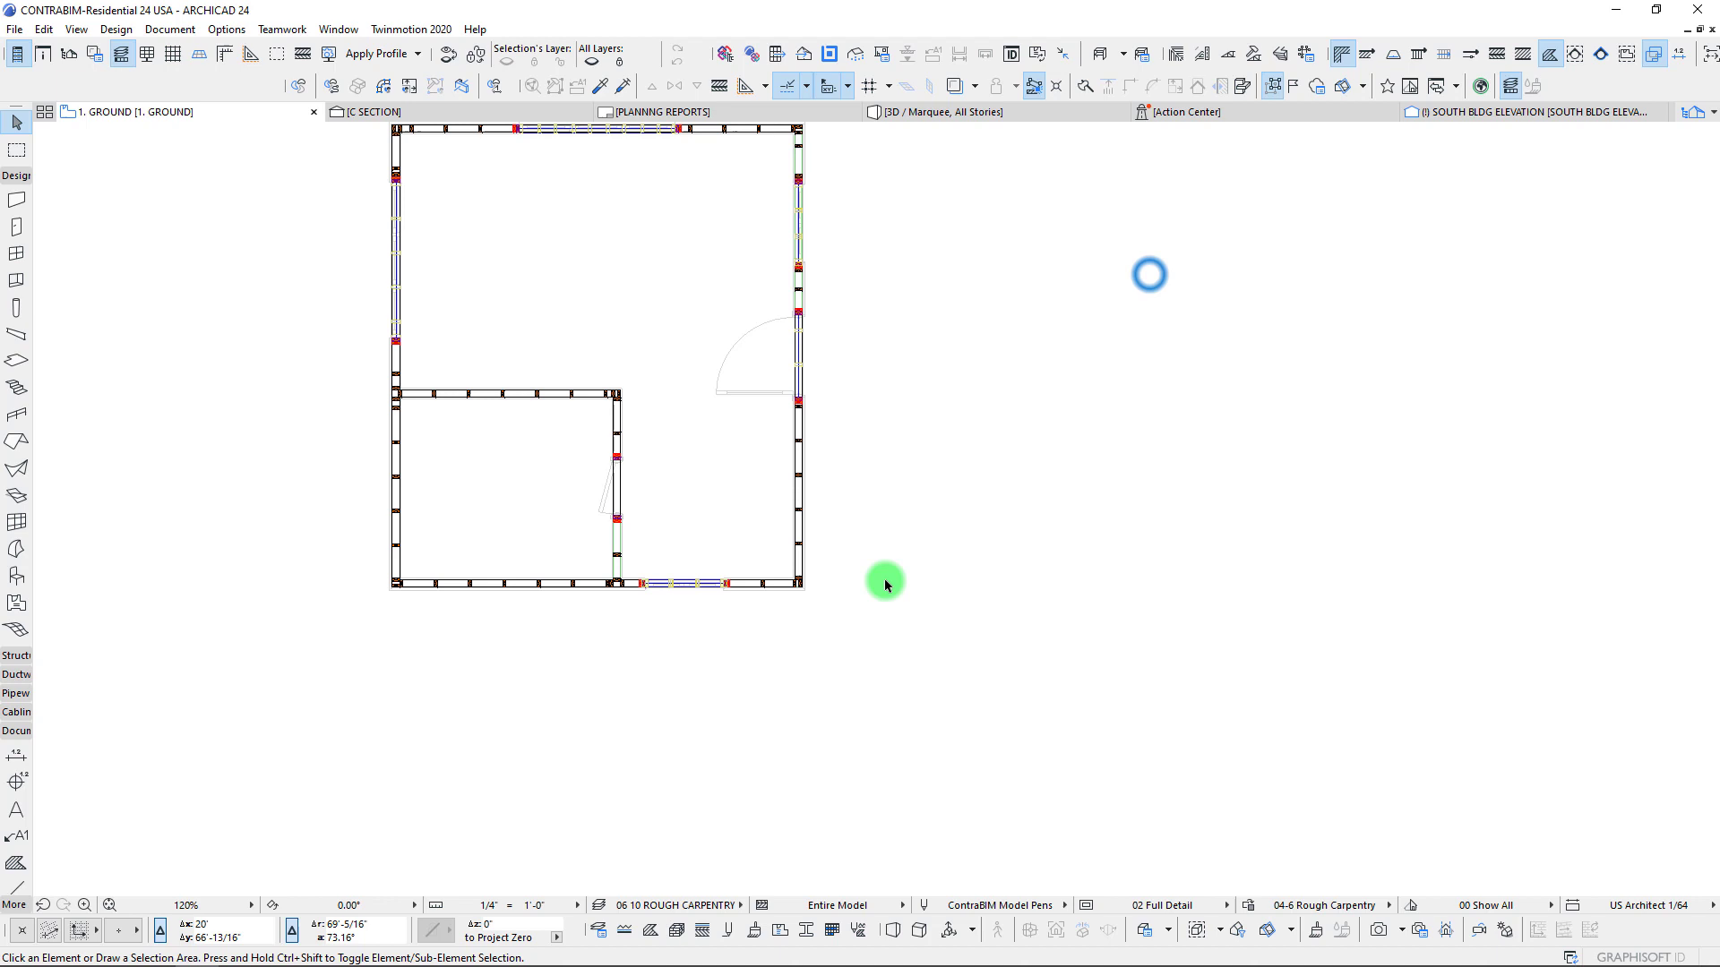
scroll(884, 580, "up", 4)
scroll(651, 572, "up", 2)
scroll(733, 552, "up", 4)
scroll(732, 551, "up", 3)
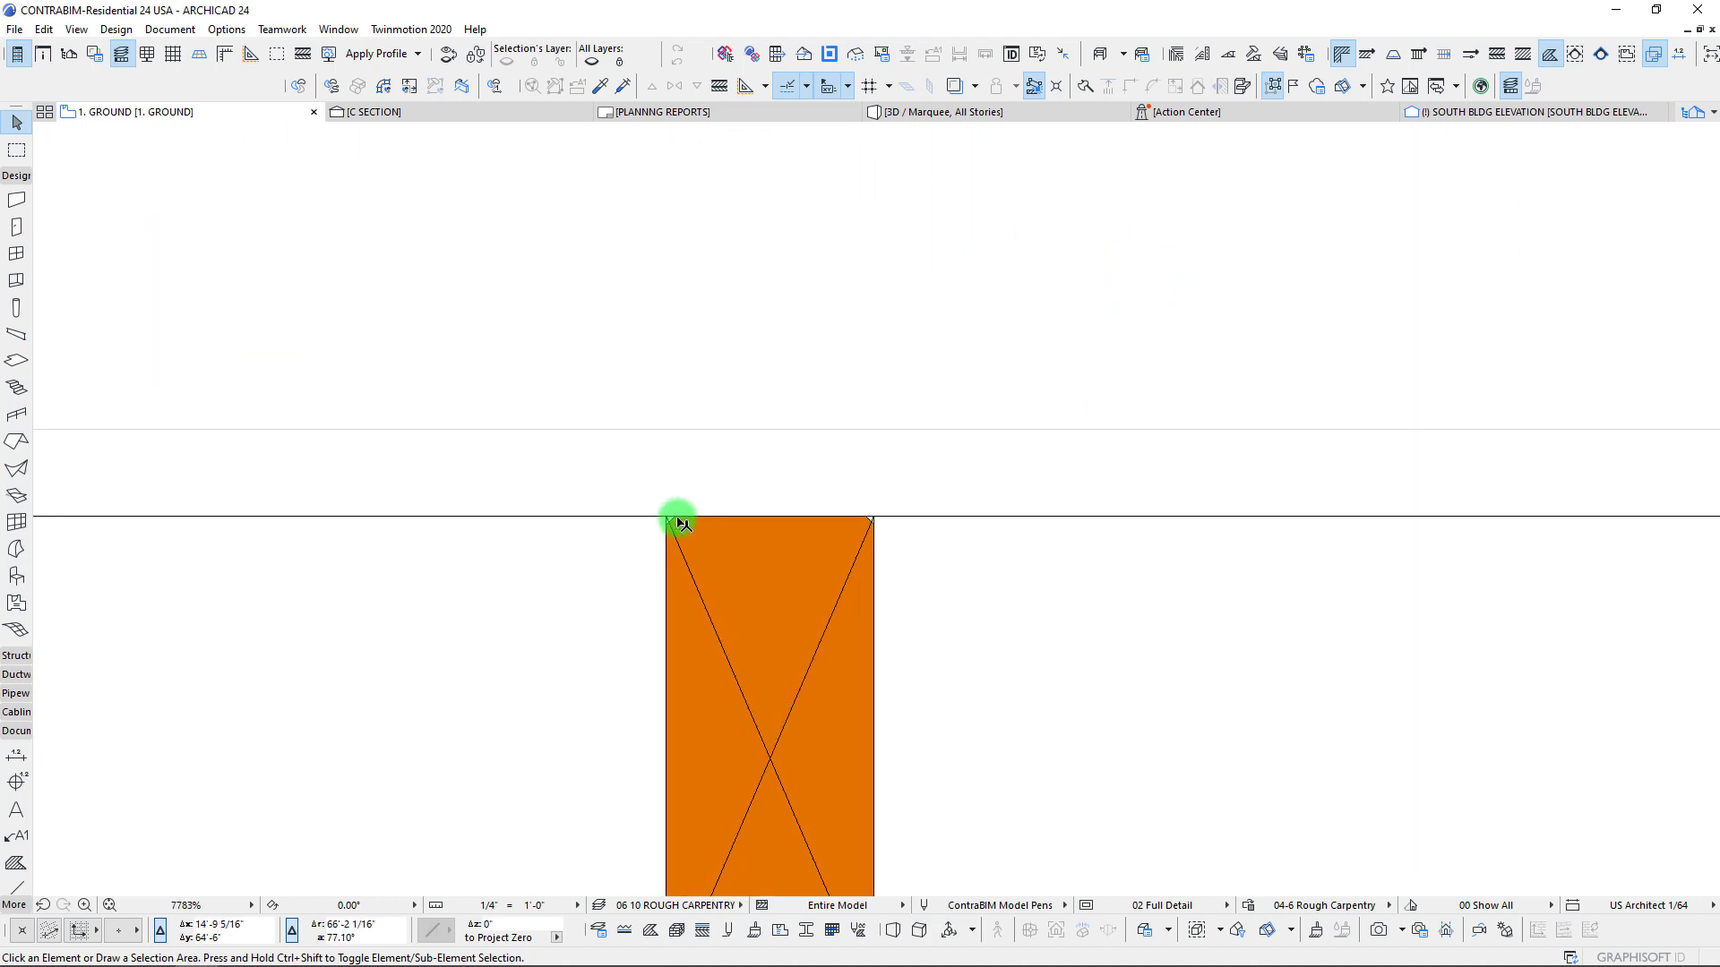
scroll(685, 504, "up", 3)
scroll(631, 436, "up", 3)
scroll(677, 402, "up", 2)
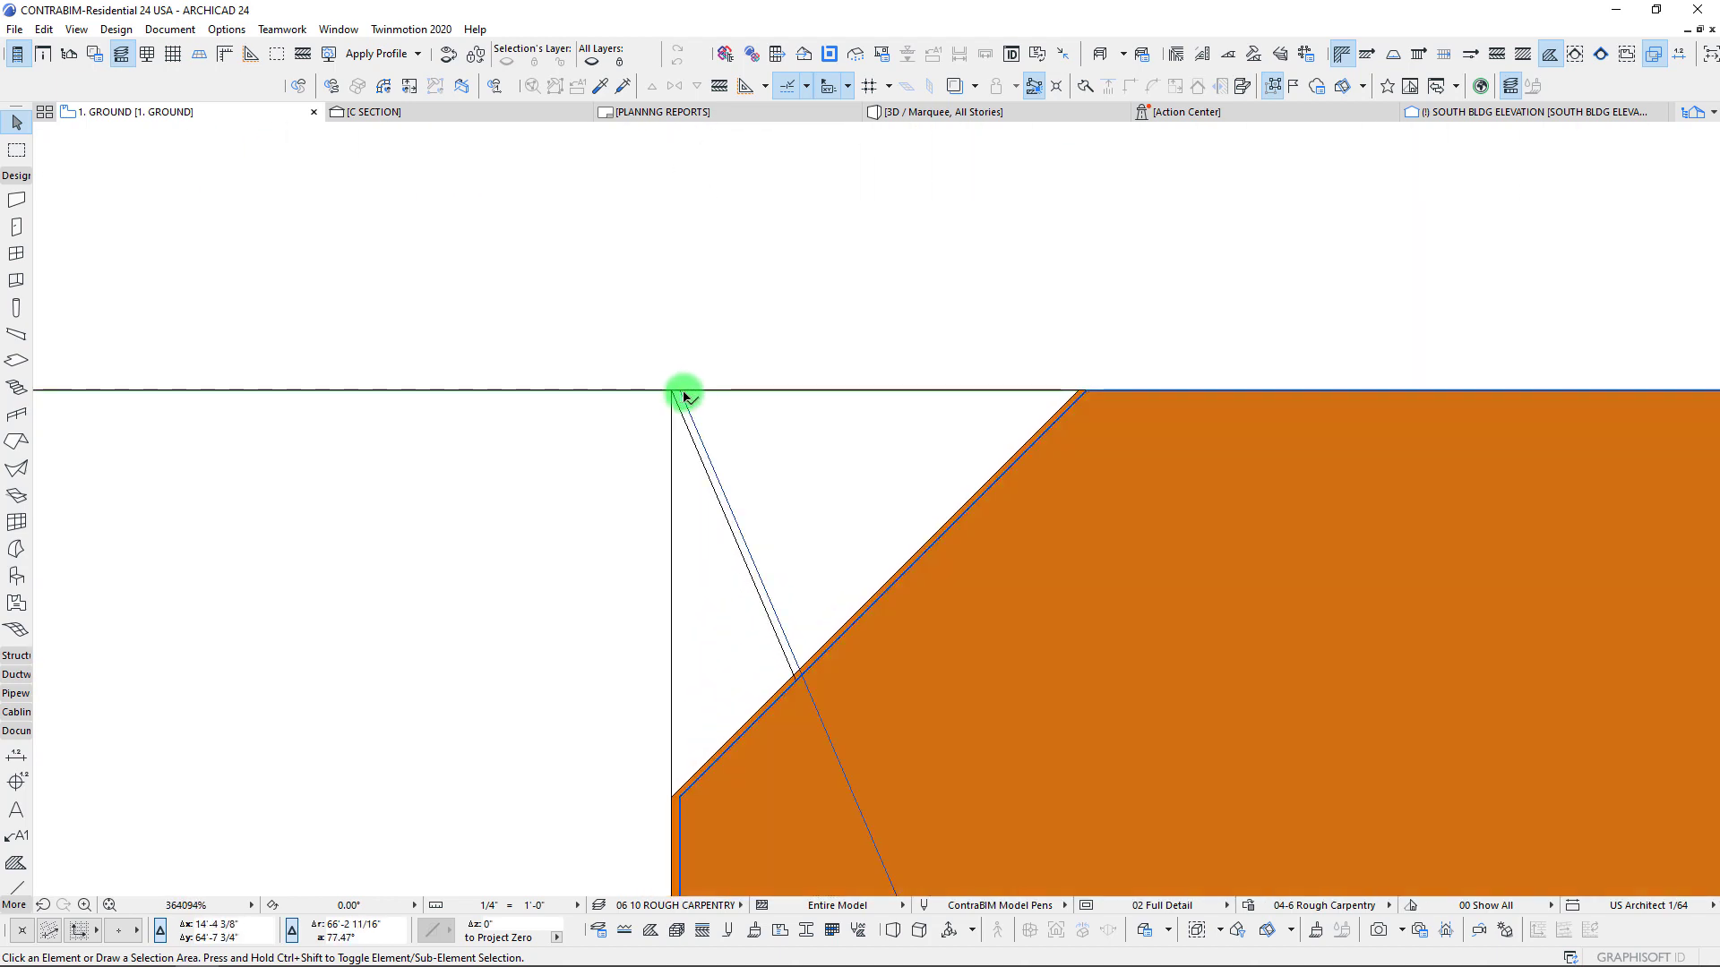
left_click(676, 401)
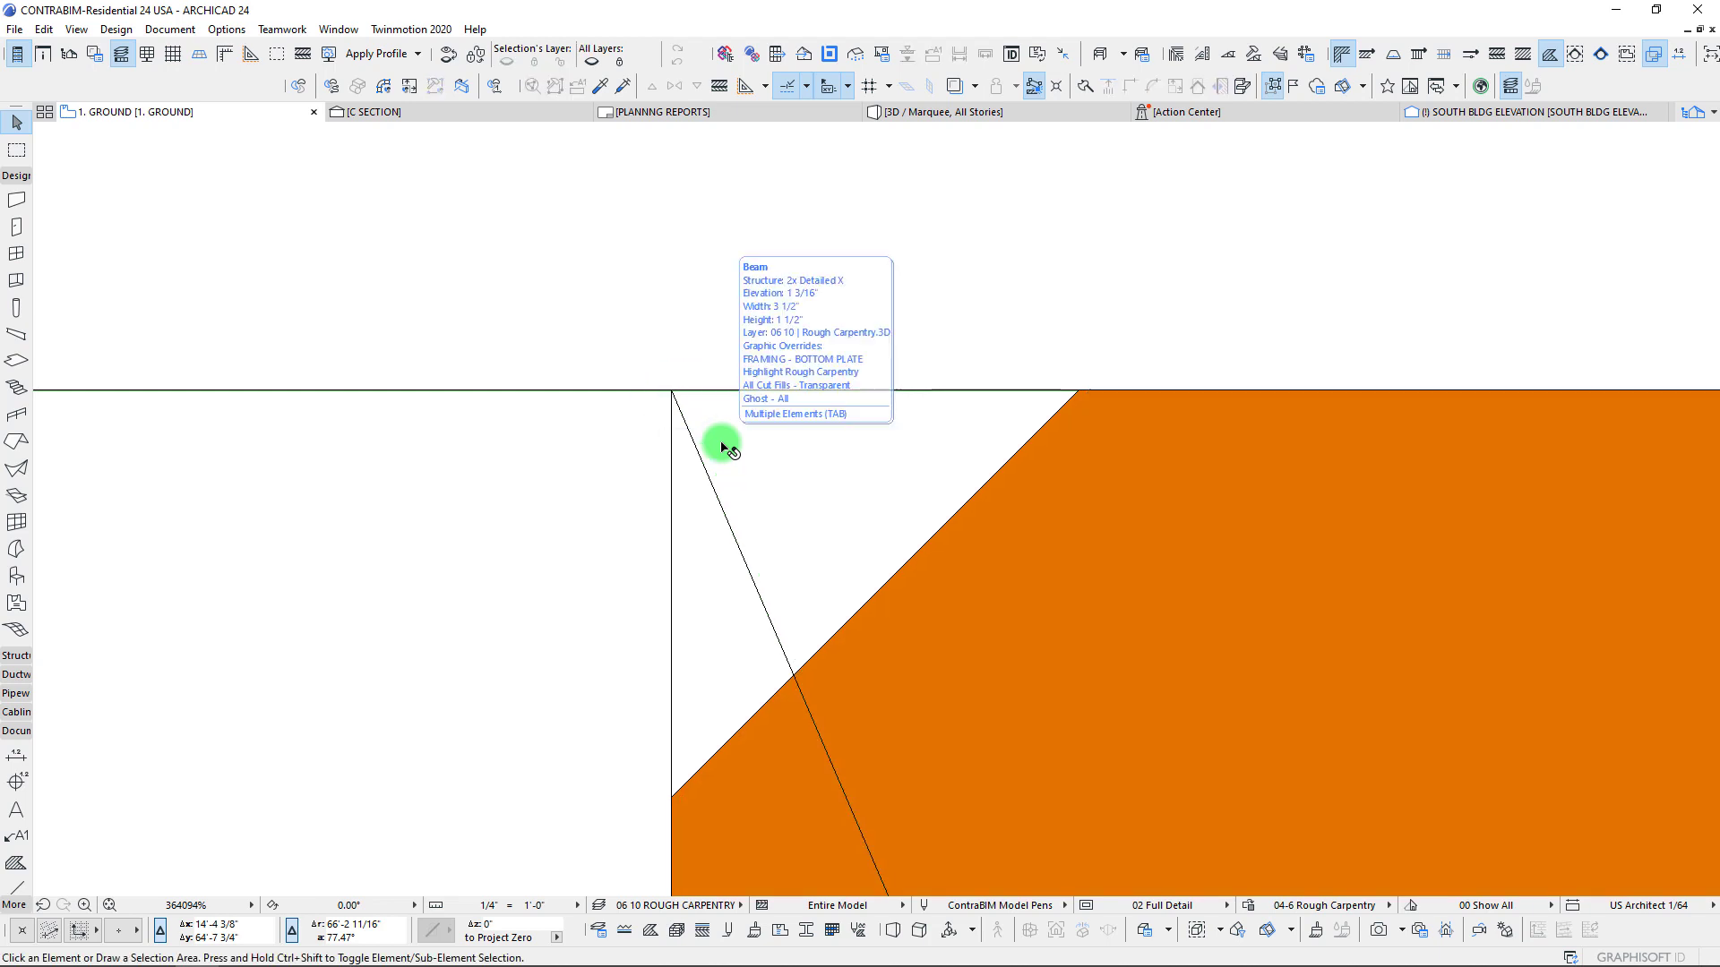
key("Escape")
scroll(664, 380, "up", 2)
scroll(639, 433, "up", 2)
scroll(642, 436, "down", 3)
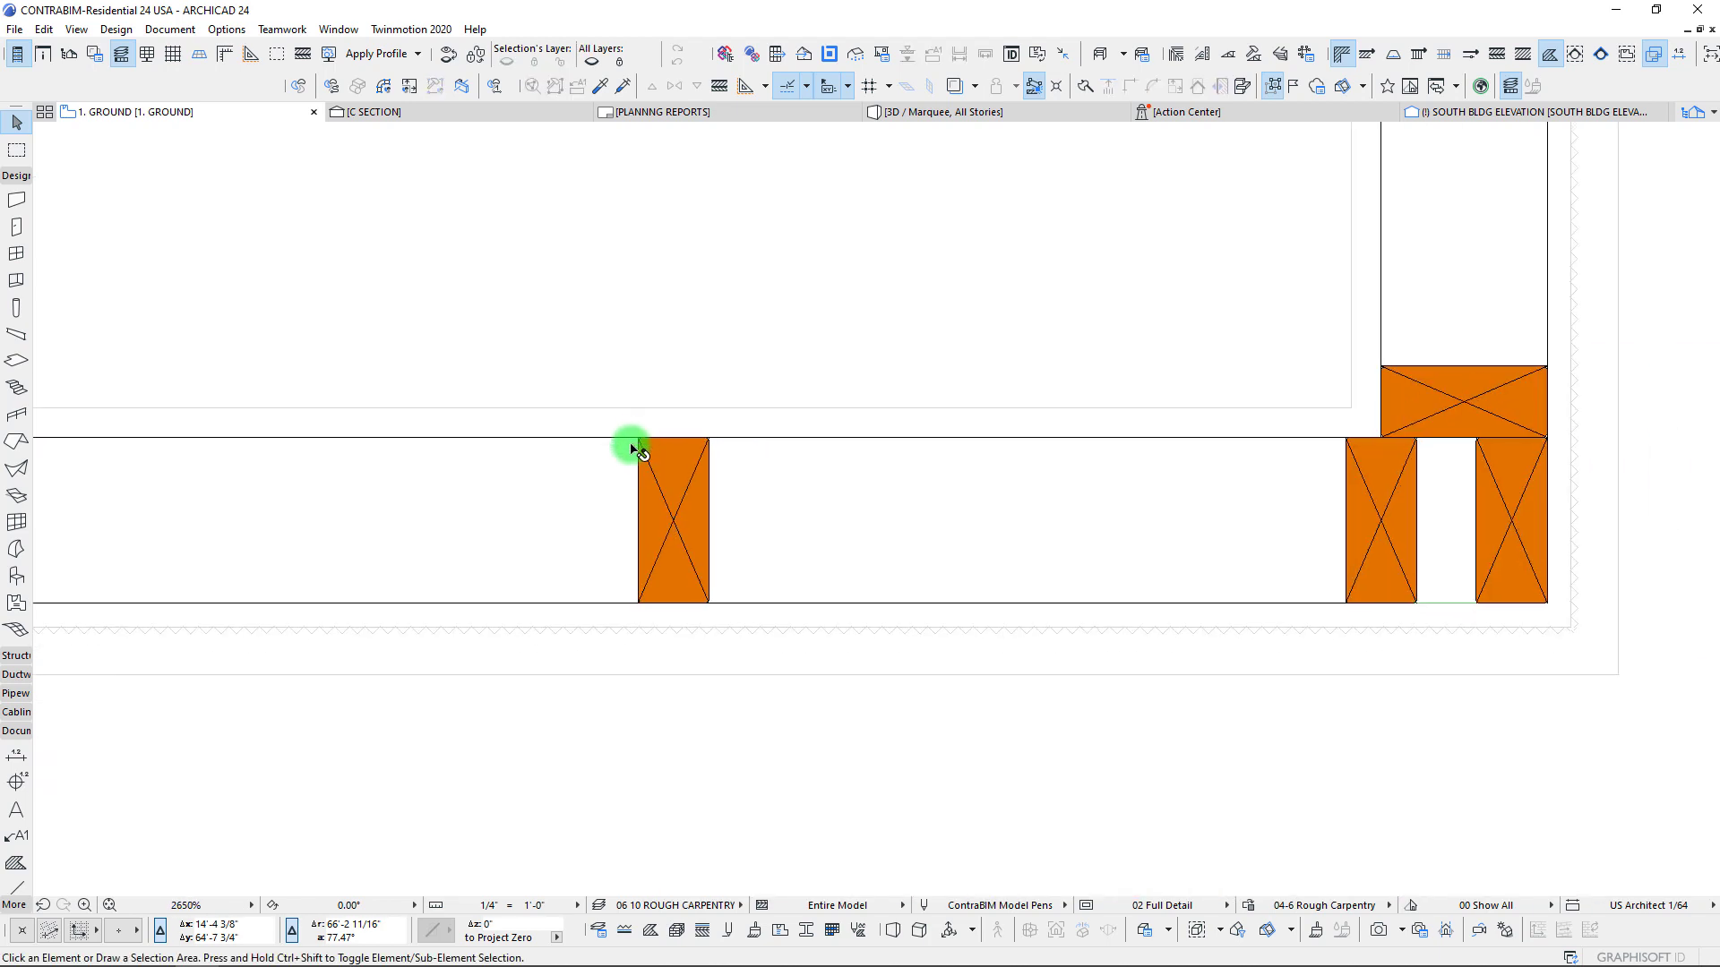
scroll(629, 437, "down", 3)
scroll(628, 437, "down", 3)
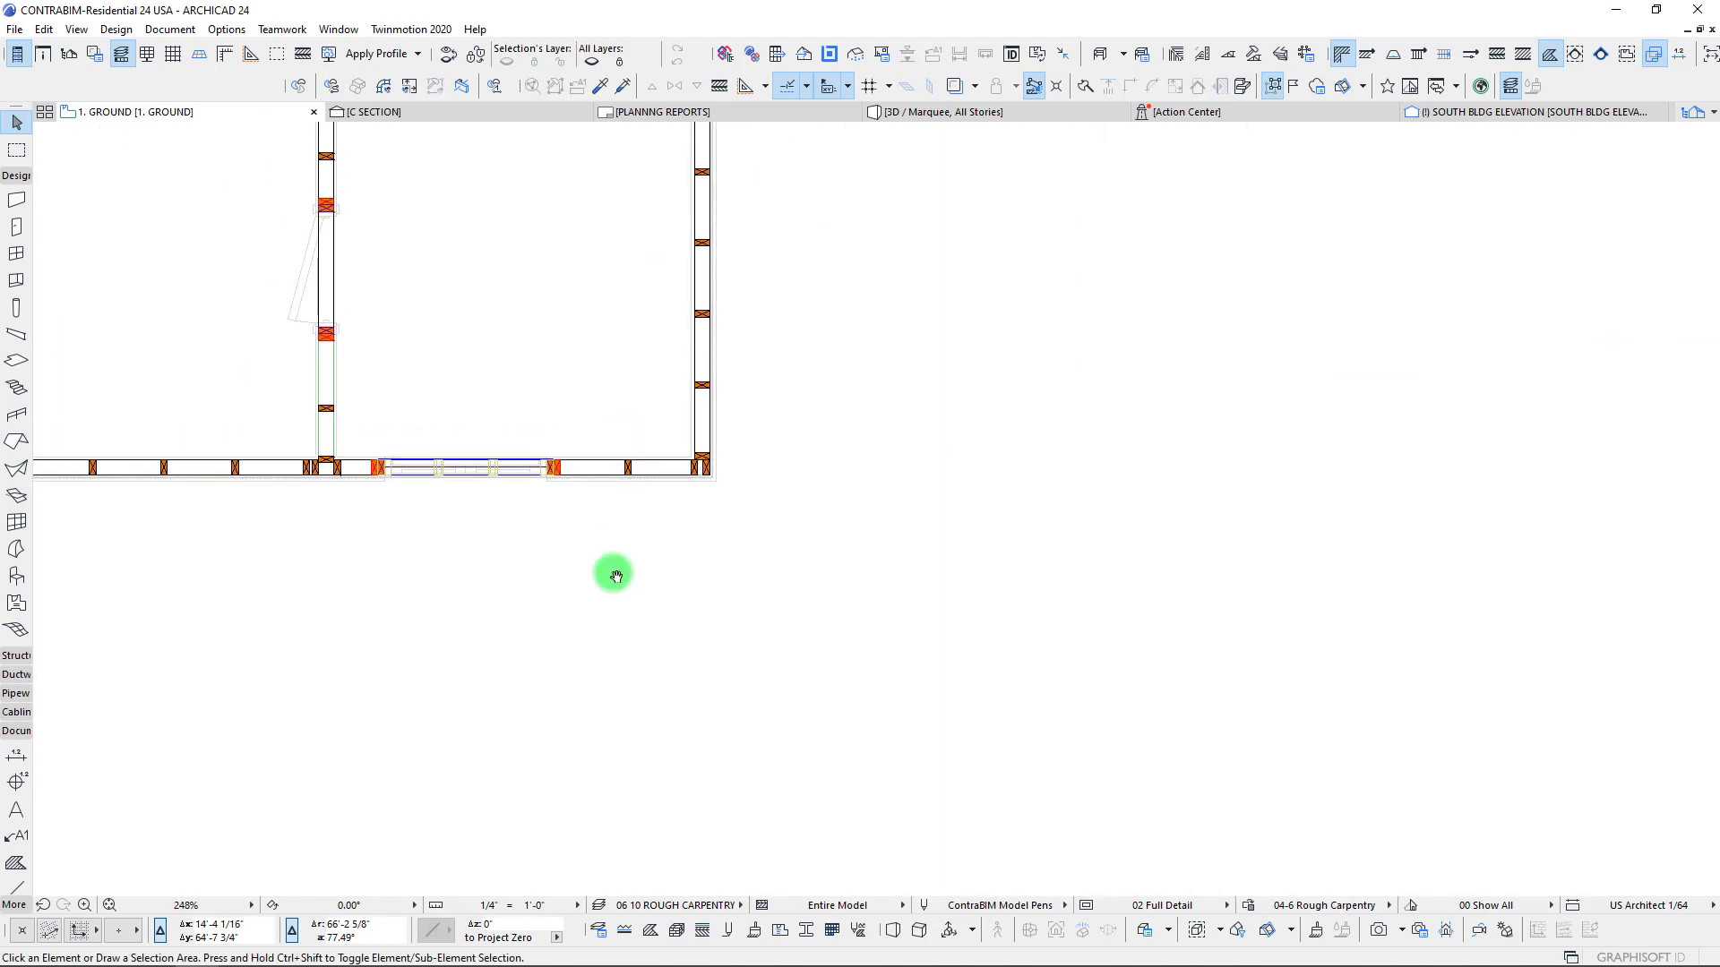
scroll(612, 571, "down", 2)
scroll(666, 538, "up", 3)
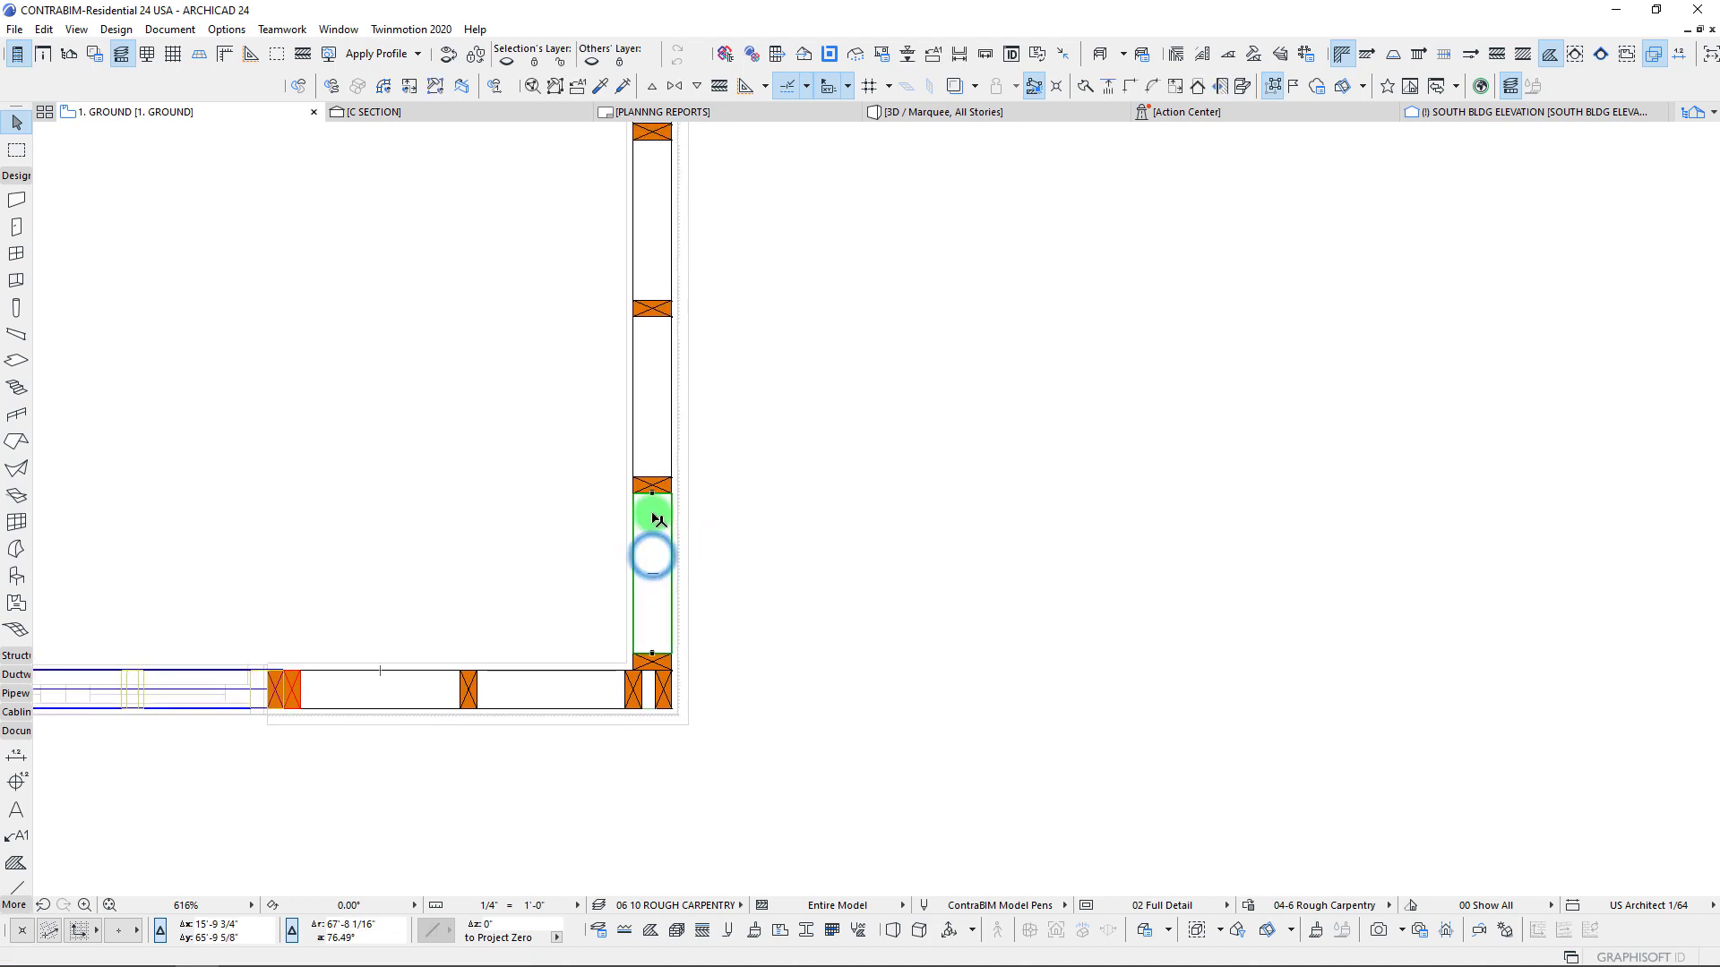
Place a copy of the wall stud to the right and split the beam with a cut line.
left_click_drag(652, 531, 964, 544)
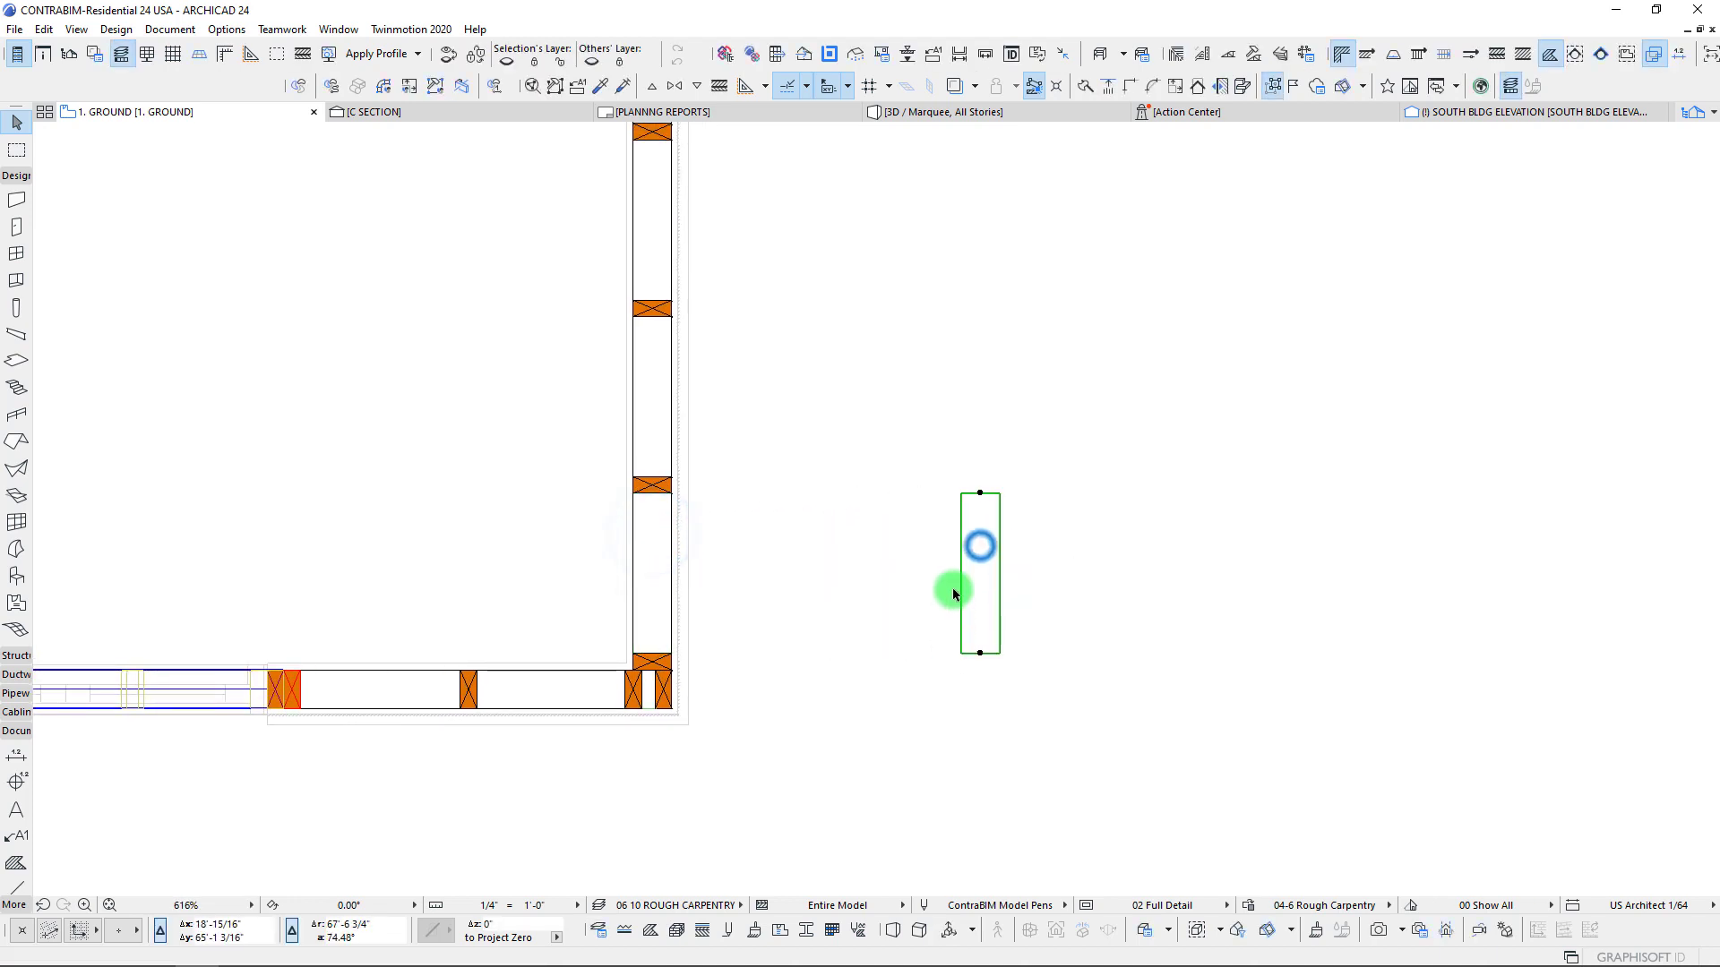
scroll(1023, 550, "up", 2)
scroll(1025, 550, "up", 2)
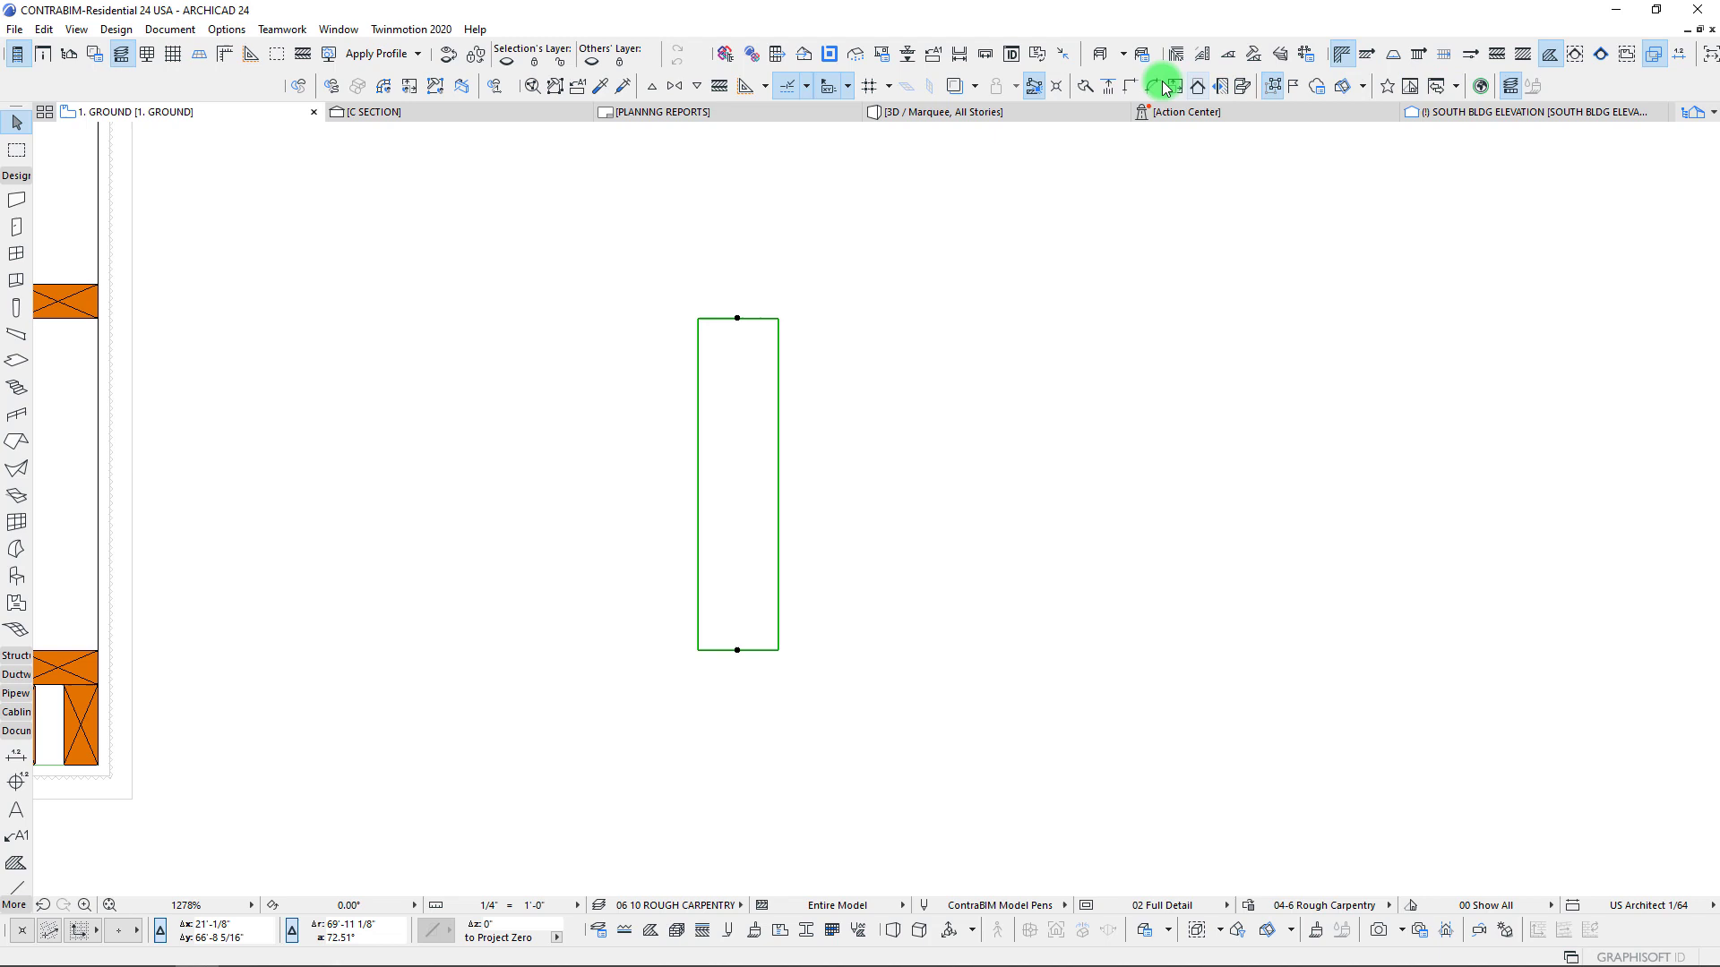
left_click(1093, 89)
left_click(600, 430)
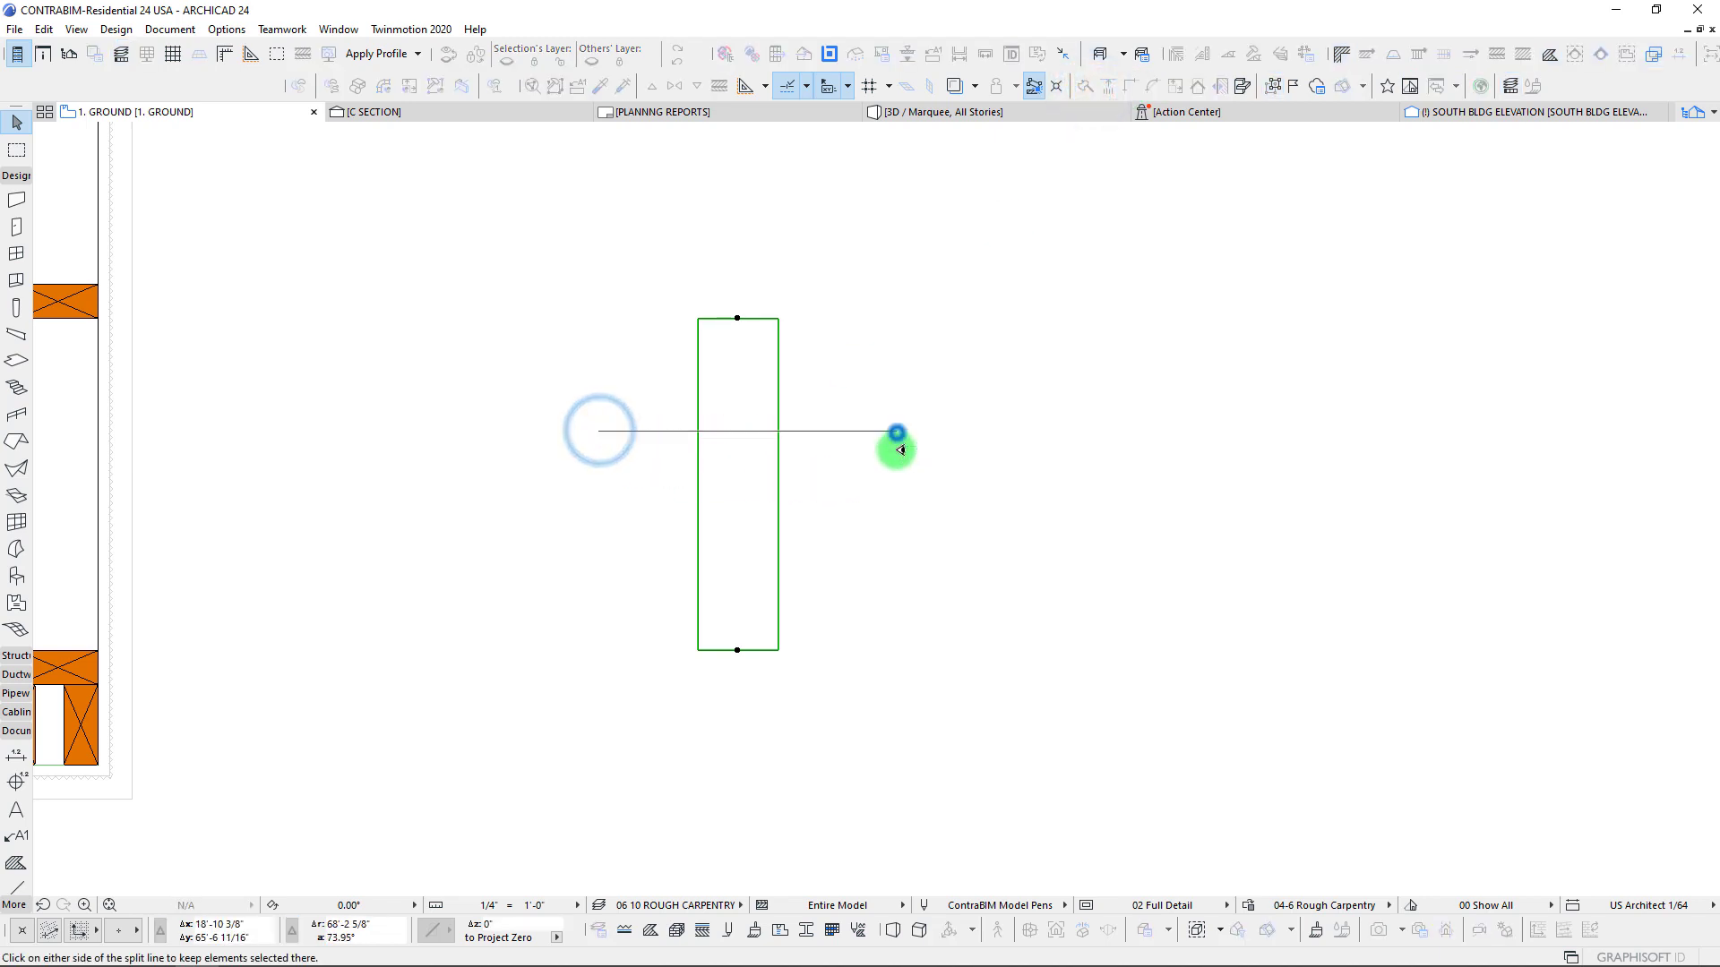
left_click(895, 431)
left_click(736, 484)
Stretch the split beam's end to a new, shorter end point.
left_click(736, 431)
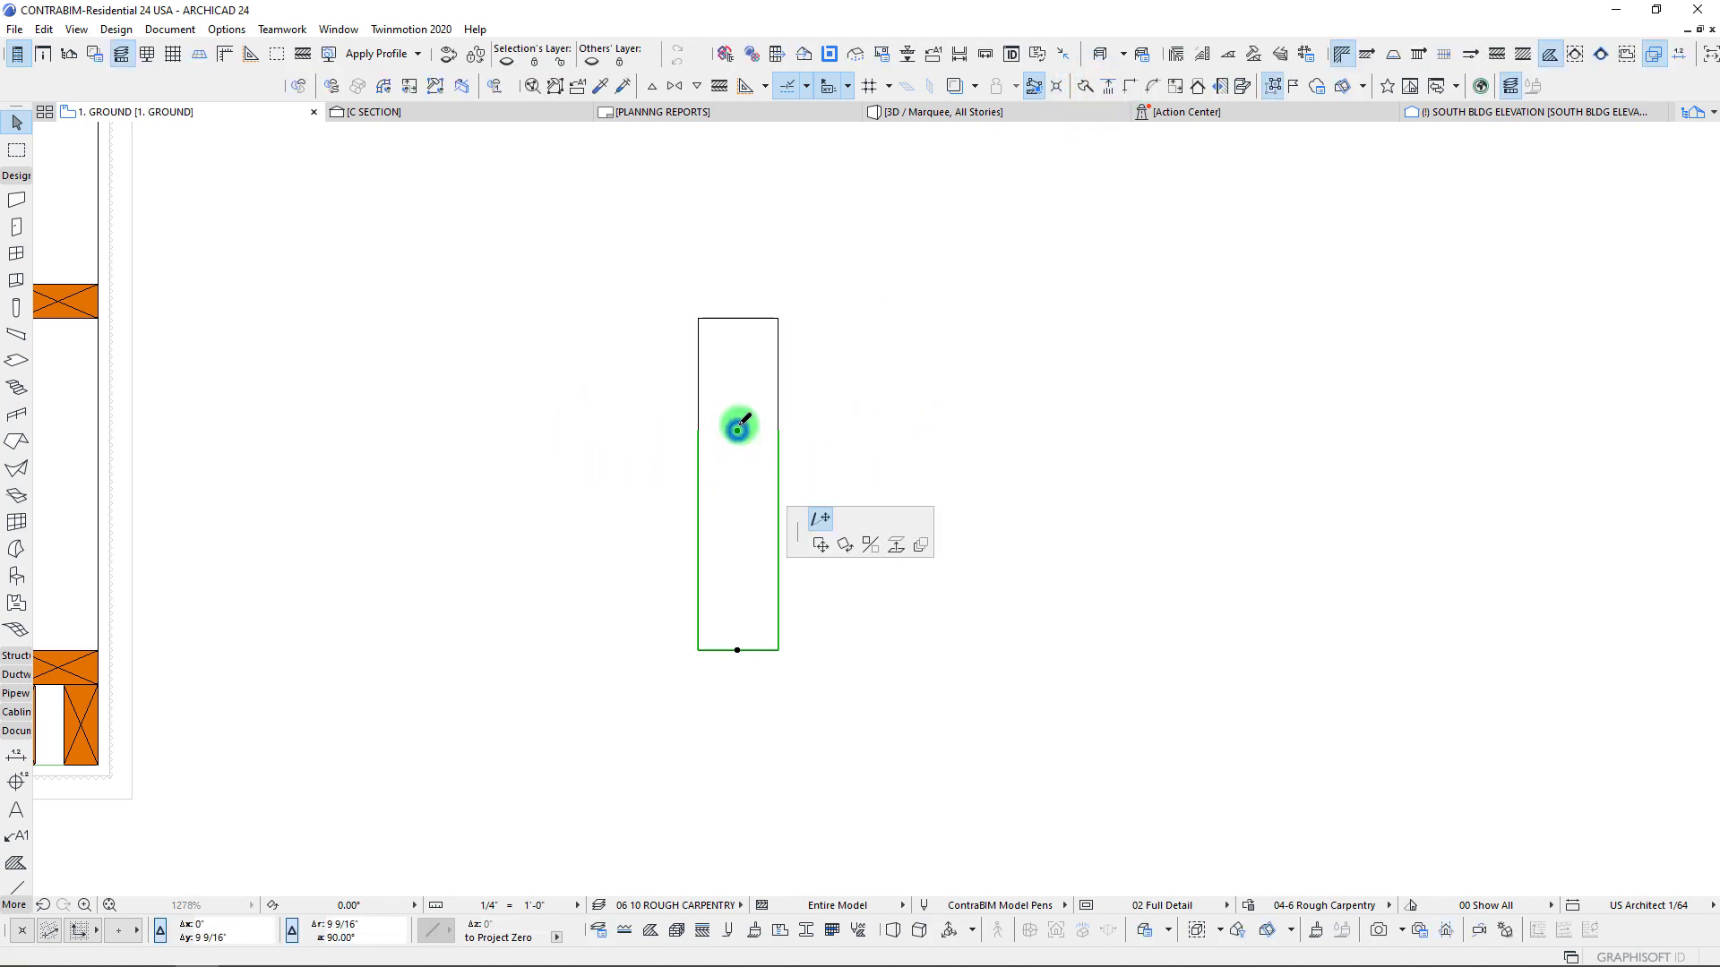
left_click(740, 365)
left_click(711, 473)
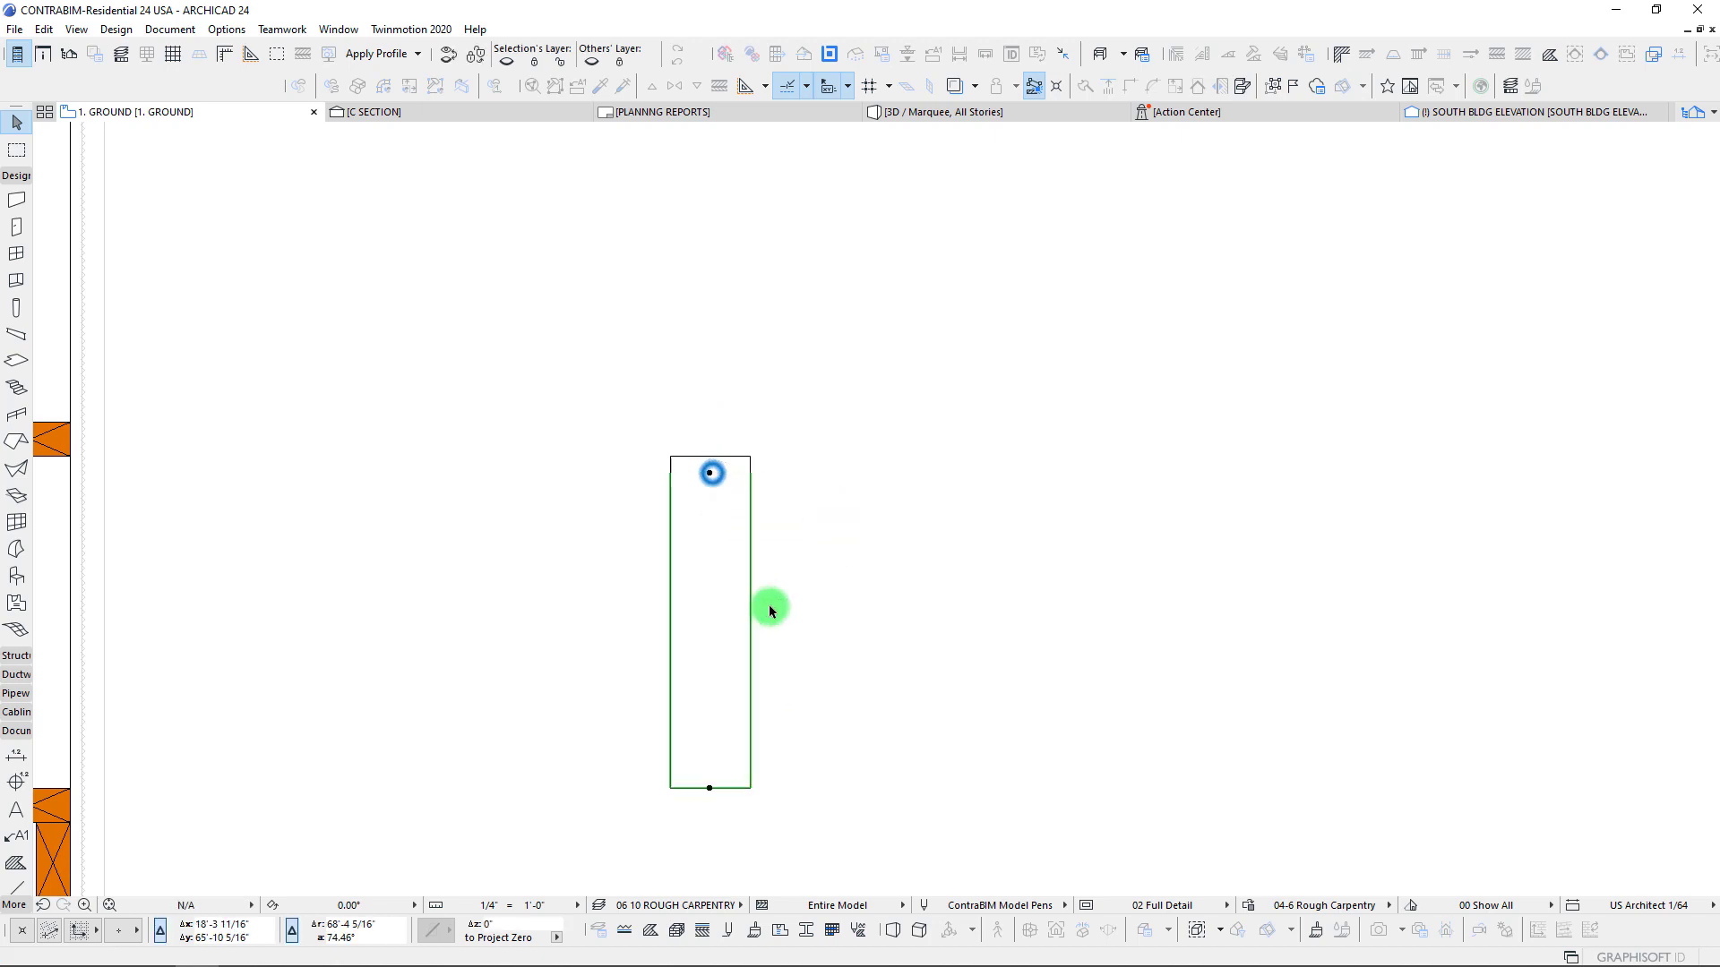
left_click(463, 337)
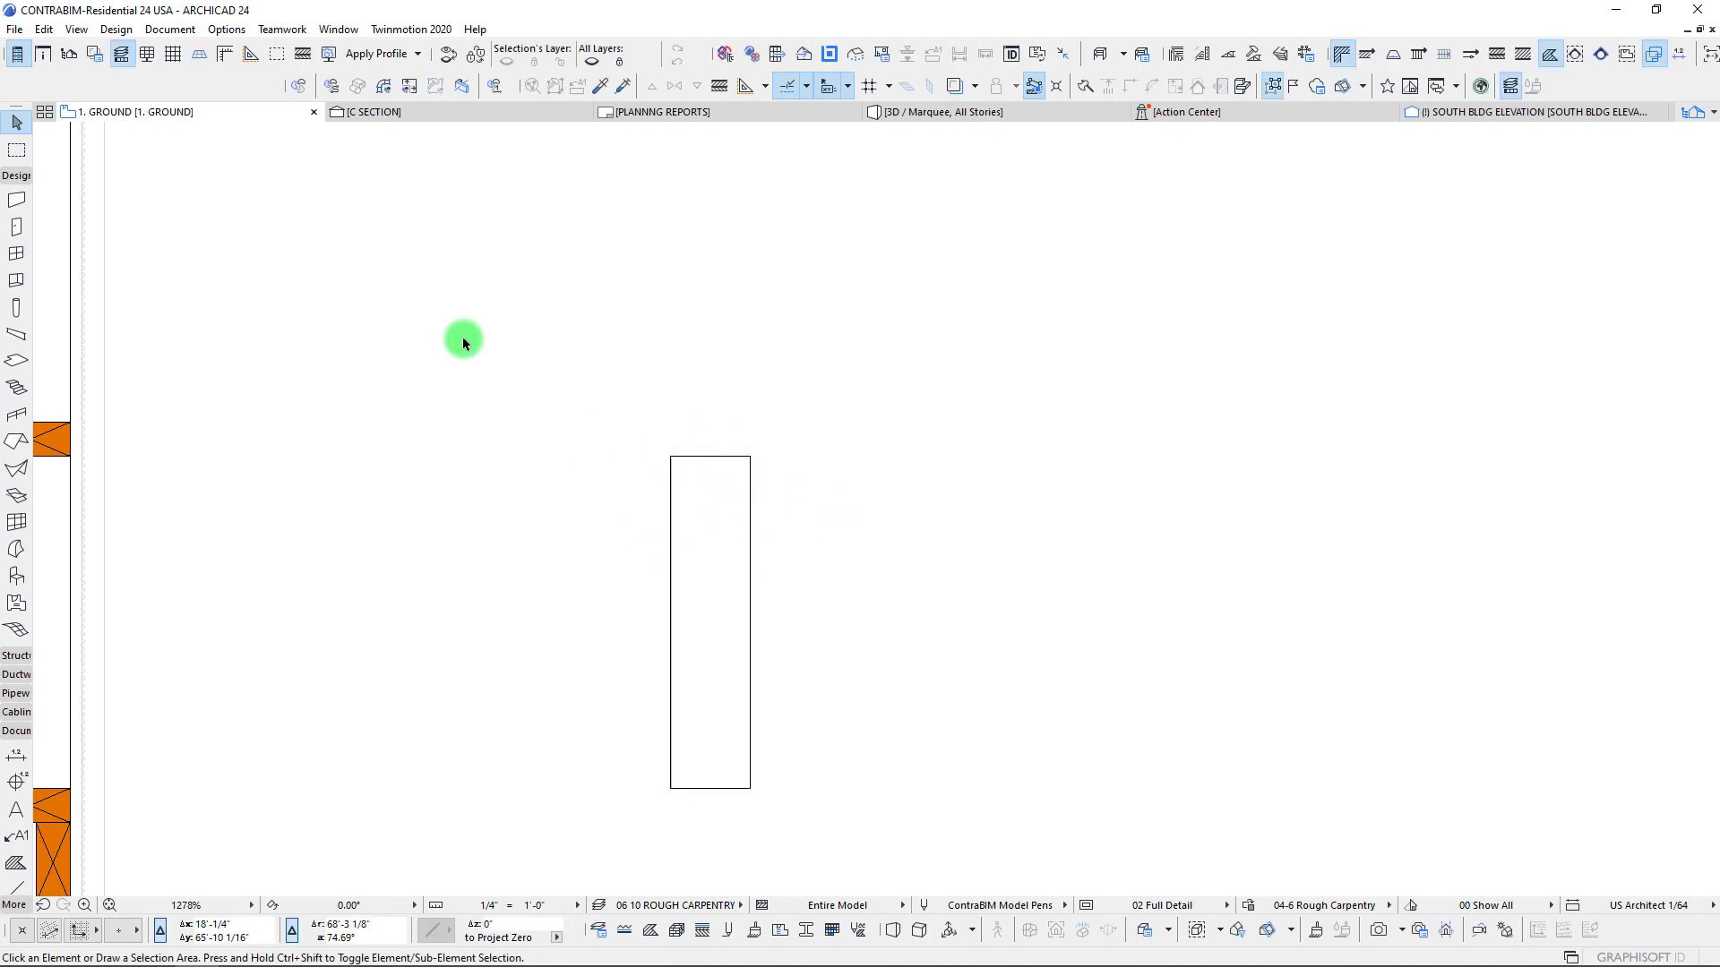
Run Check Duplicates, which reports zero duplicate elements.
left_click(46, 29)
mouse_move(99, 284)
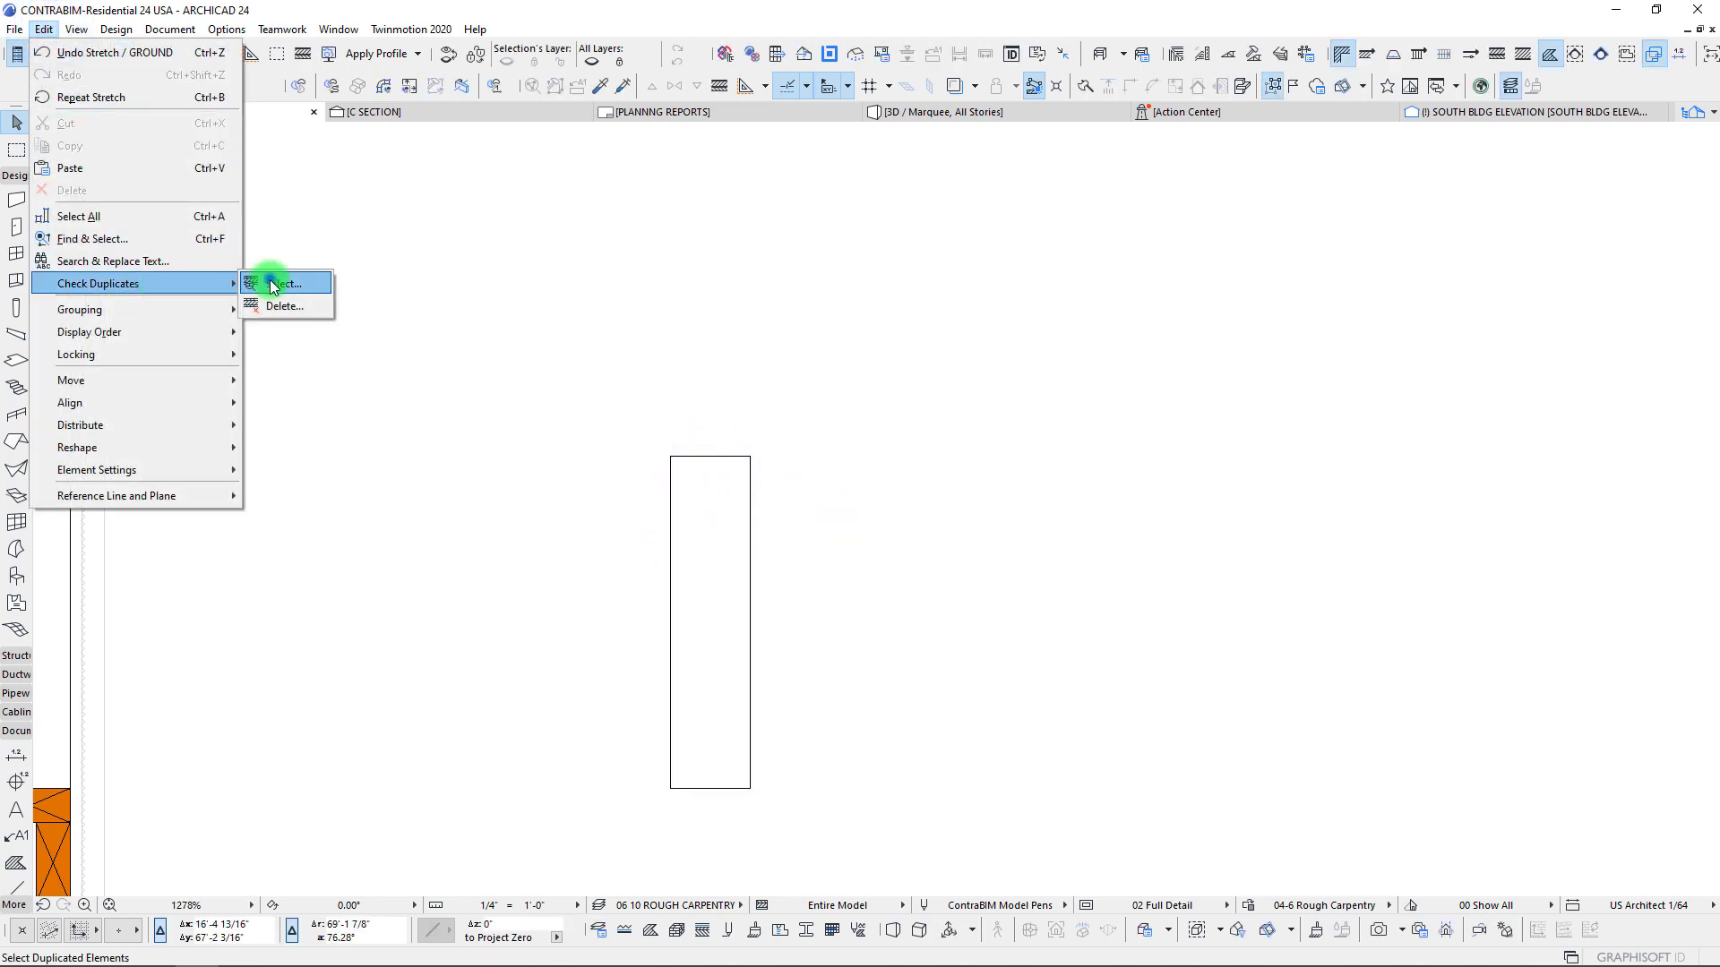
left_click(271, 286)
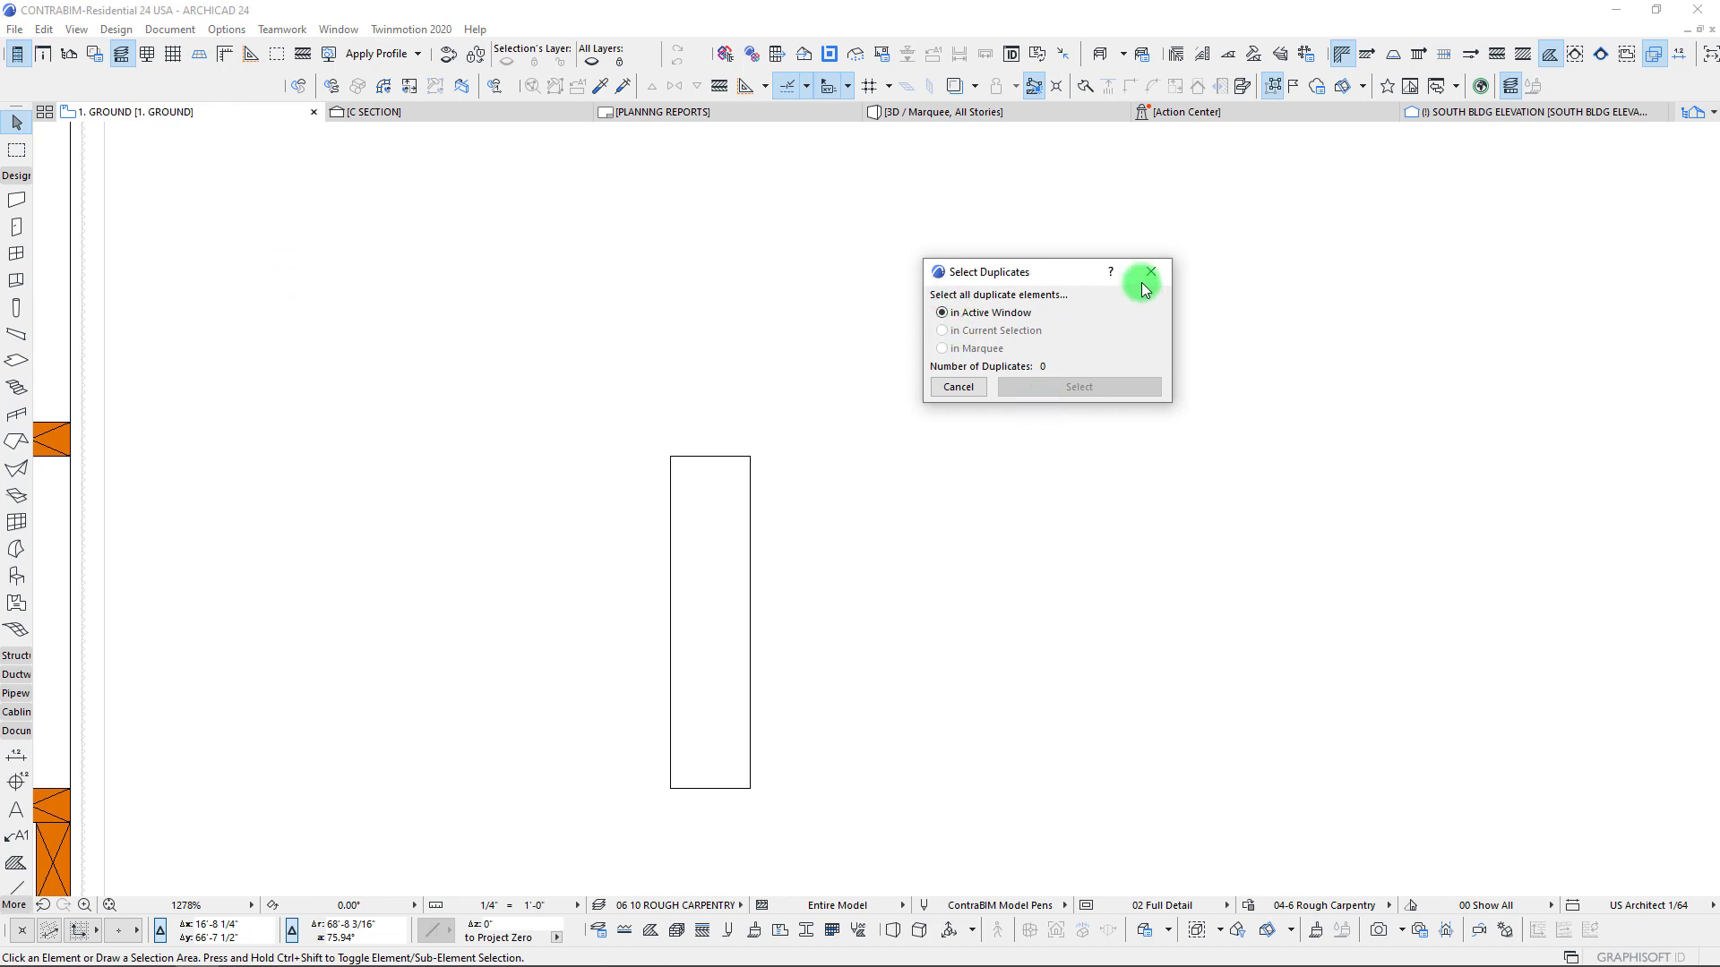
left_click(1149, 274)
Nudge the beam's top end and stretch the beam to the full rectangle height.
left_click(721, 465)
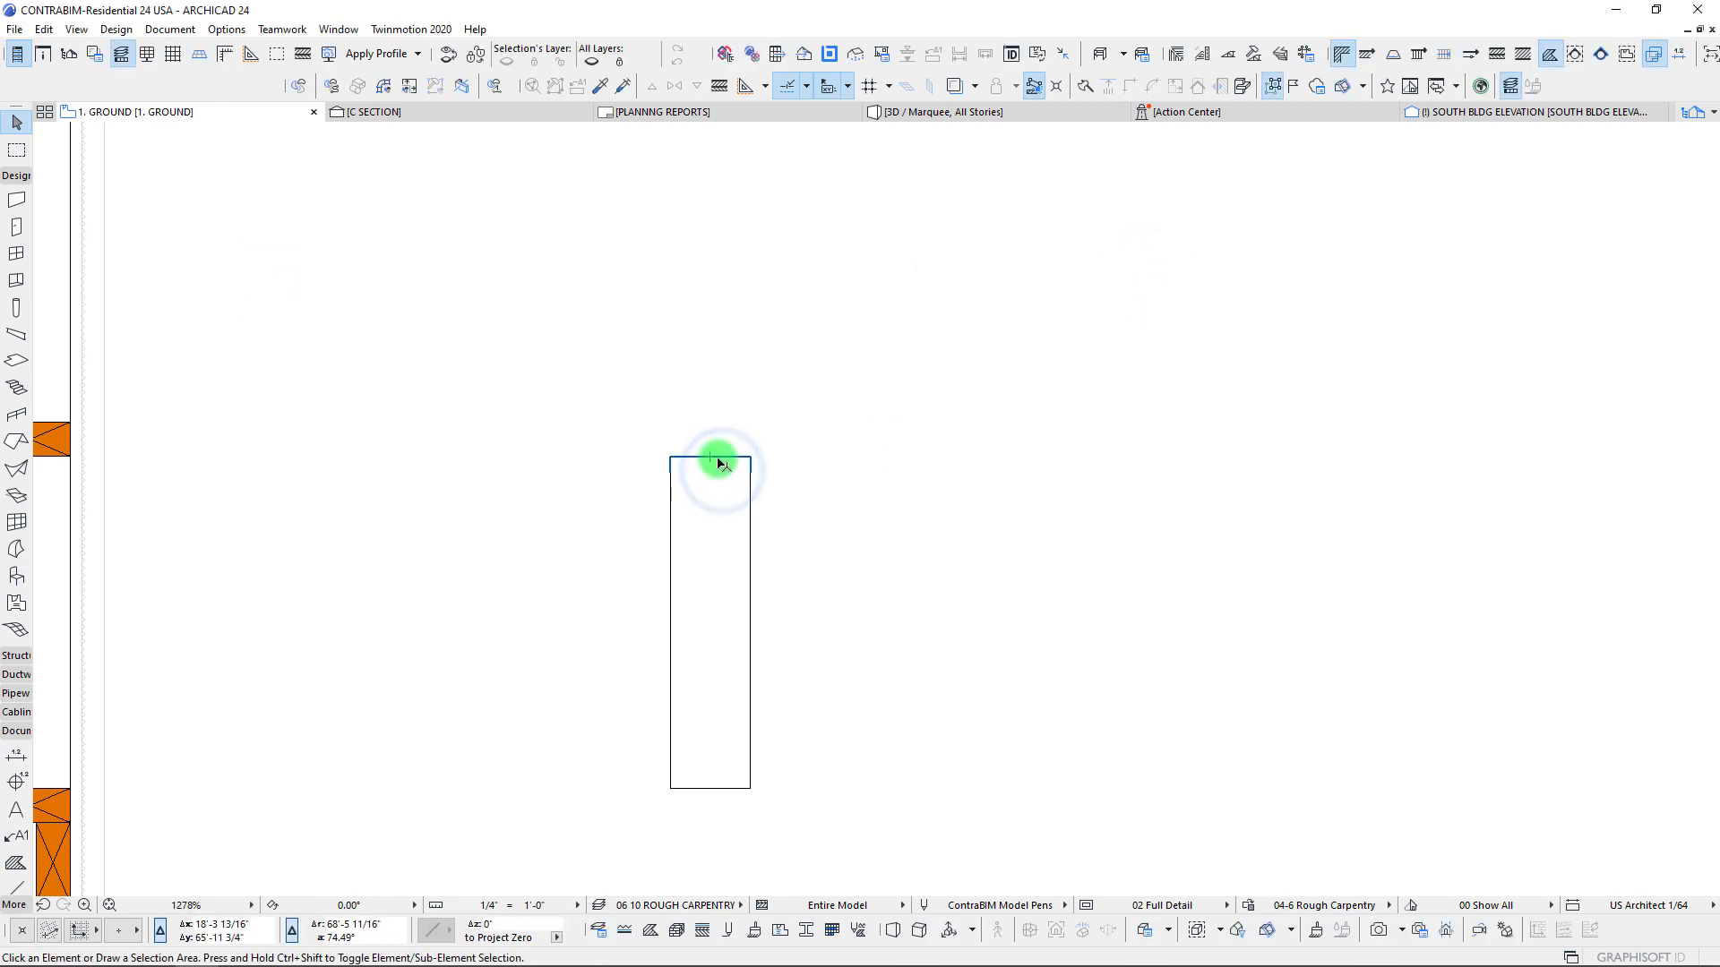
left_click(716, 460)
left_click_drag(709, 463, 711, 473)
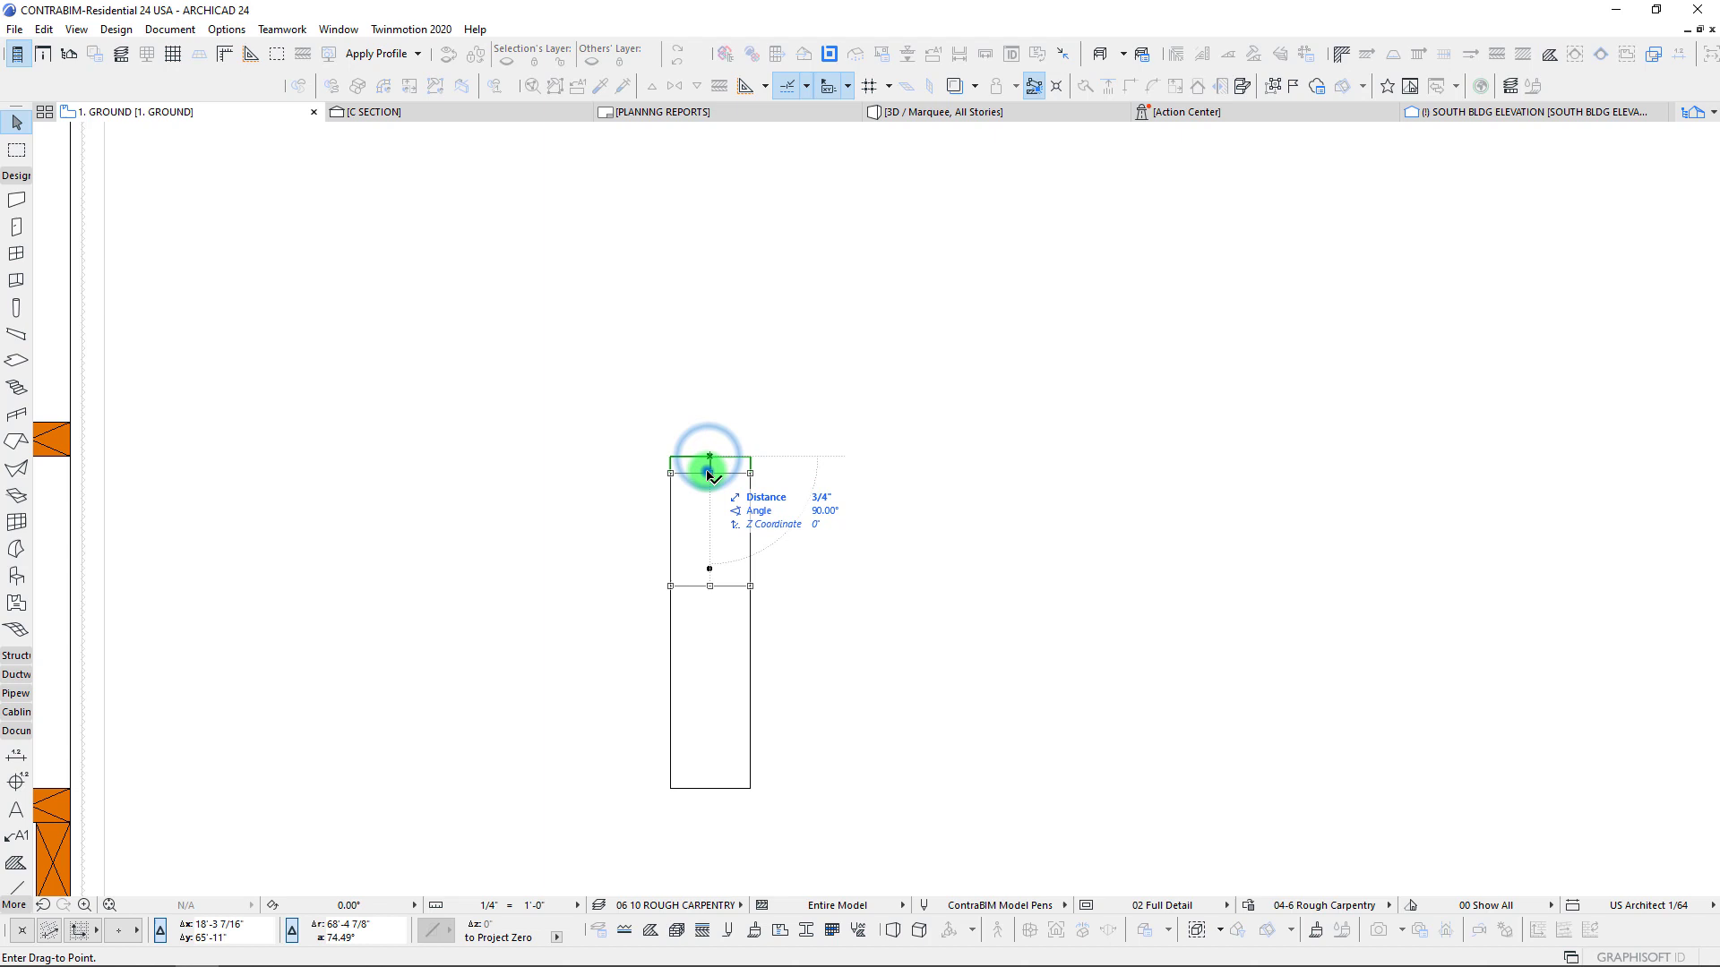
left_click(707, 469)
left_click_drag(709, 588, 709, 786)
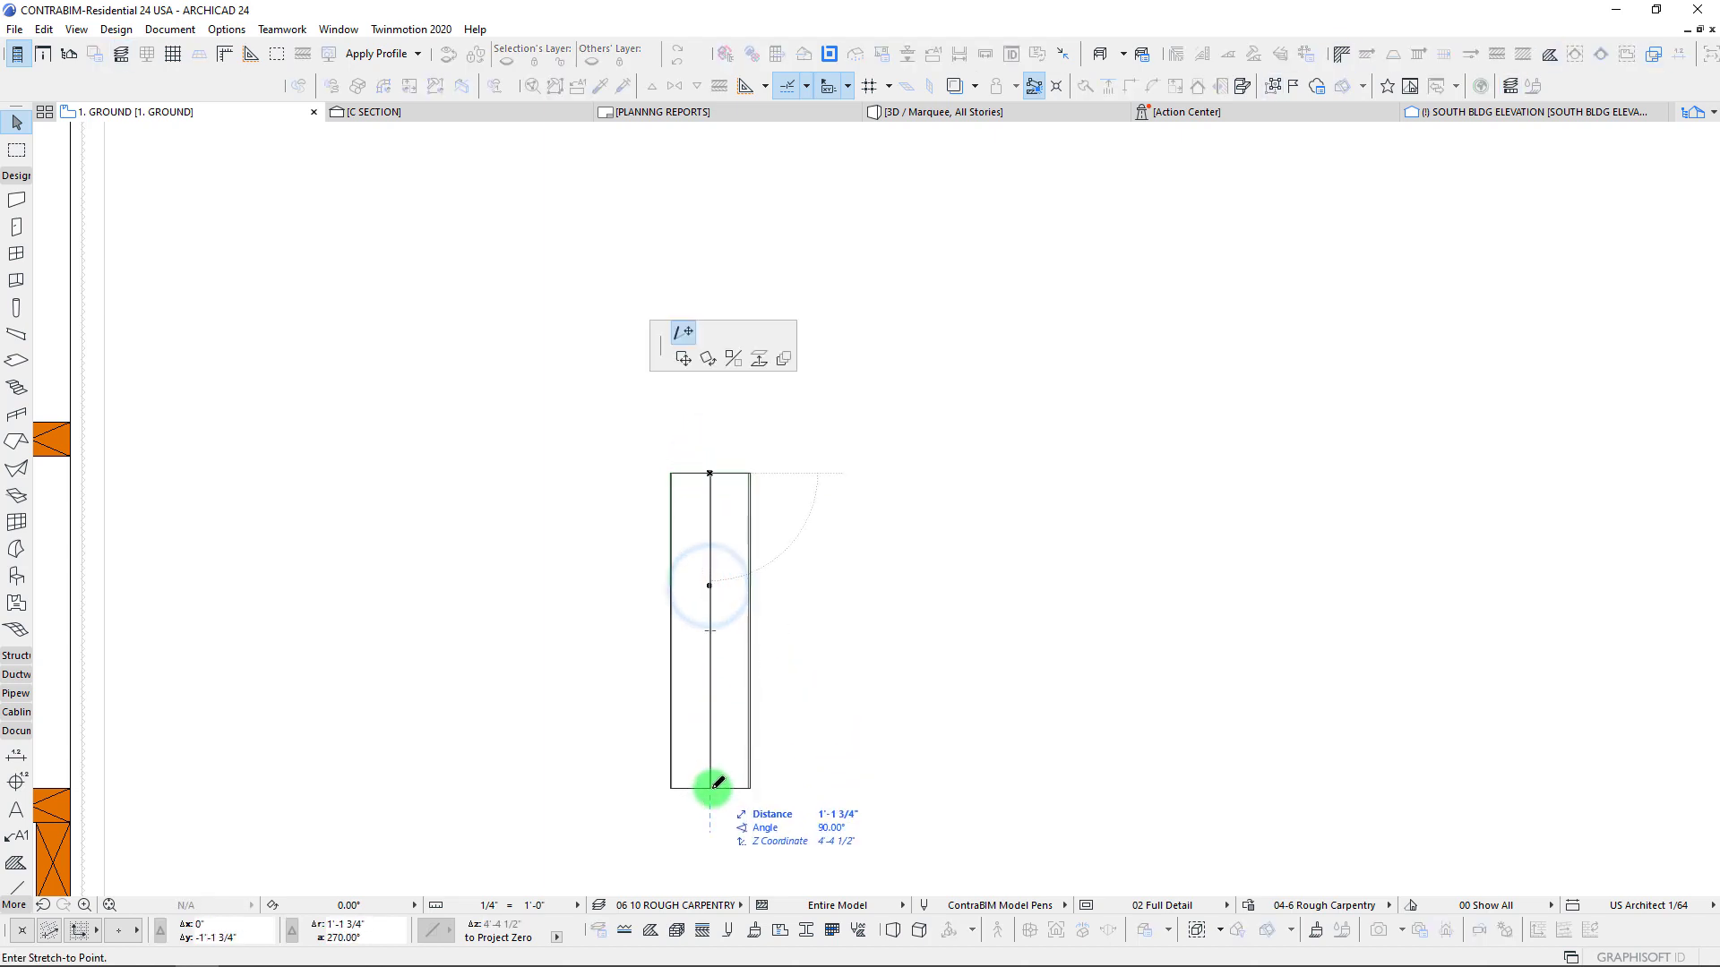
scroll(698, 411, "down", 3)
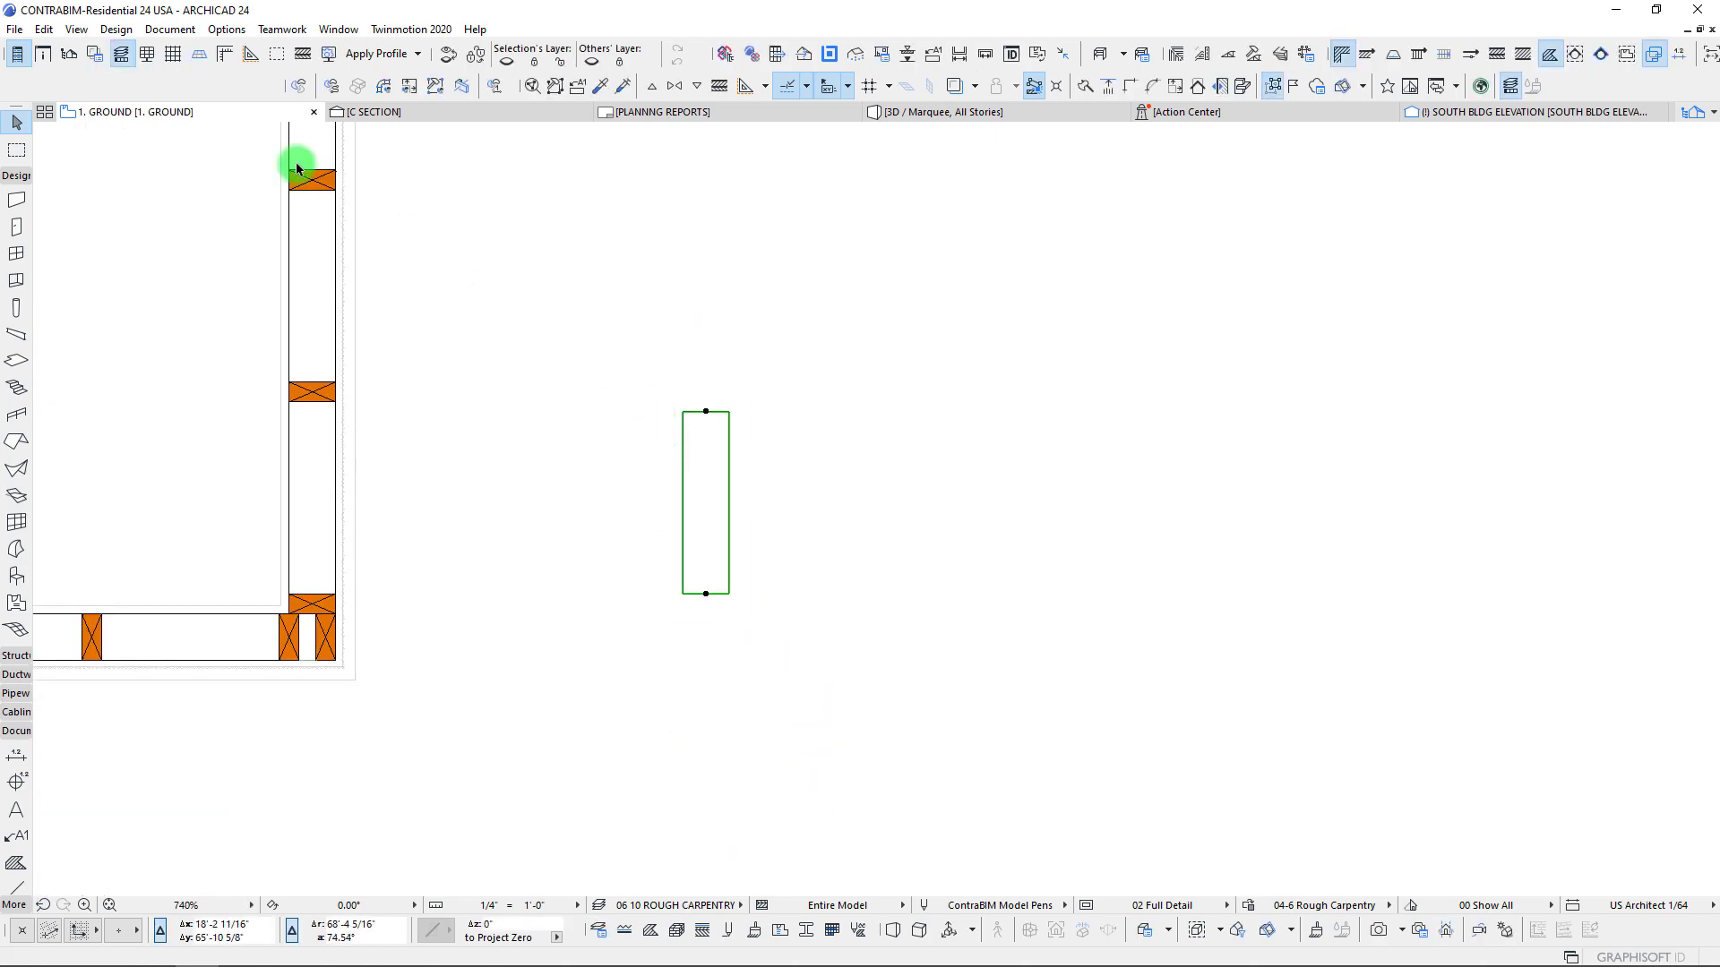
key("Escape")
Select the duplicated beam with Select Duplicates and delete it.
left_click(45, 28)
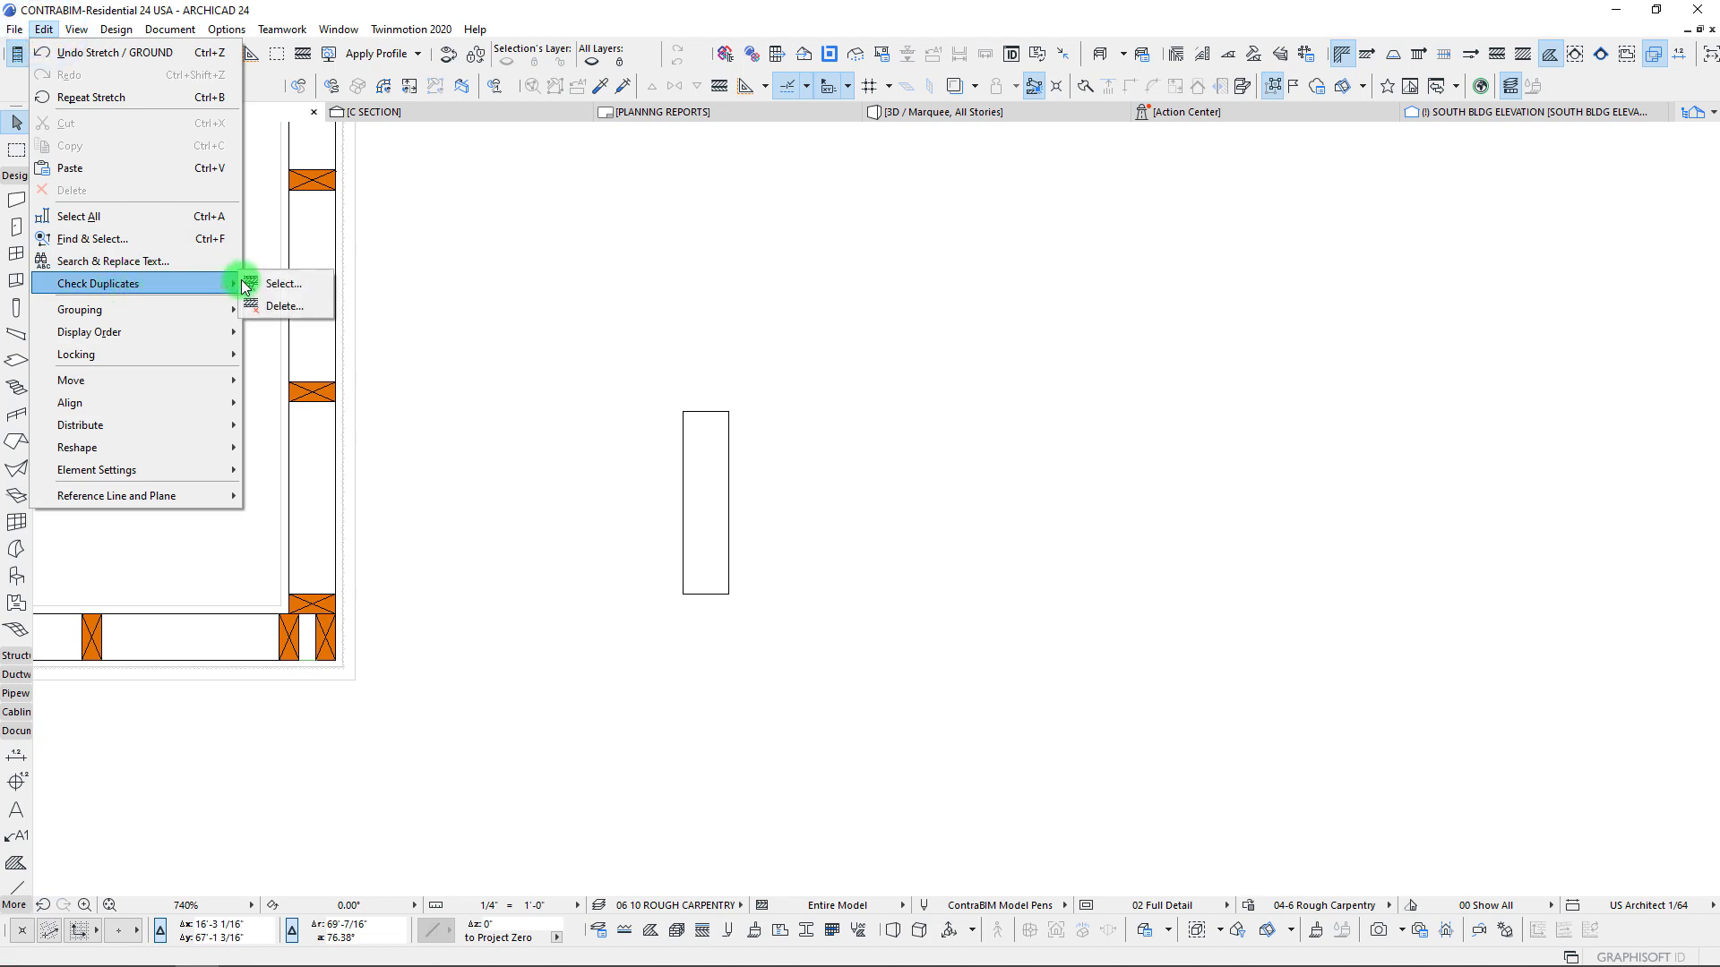
left_click(269, 287)
left_click(1080, 387)
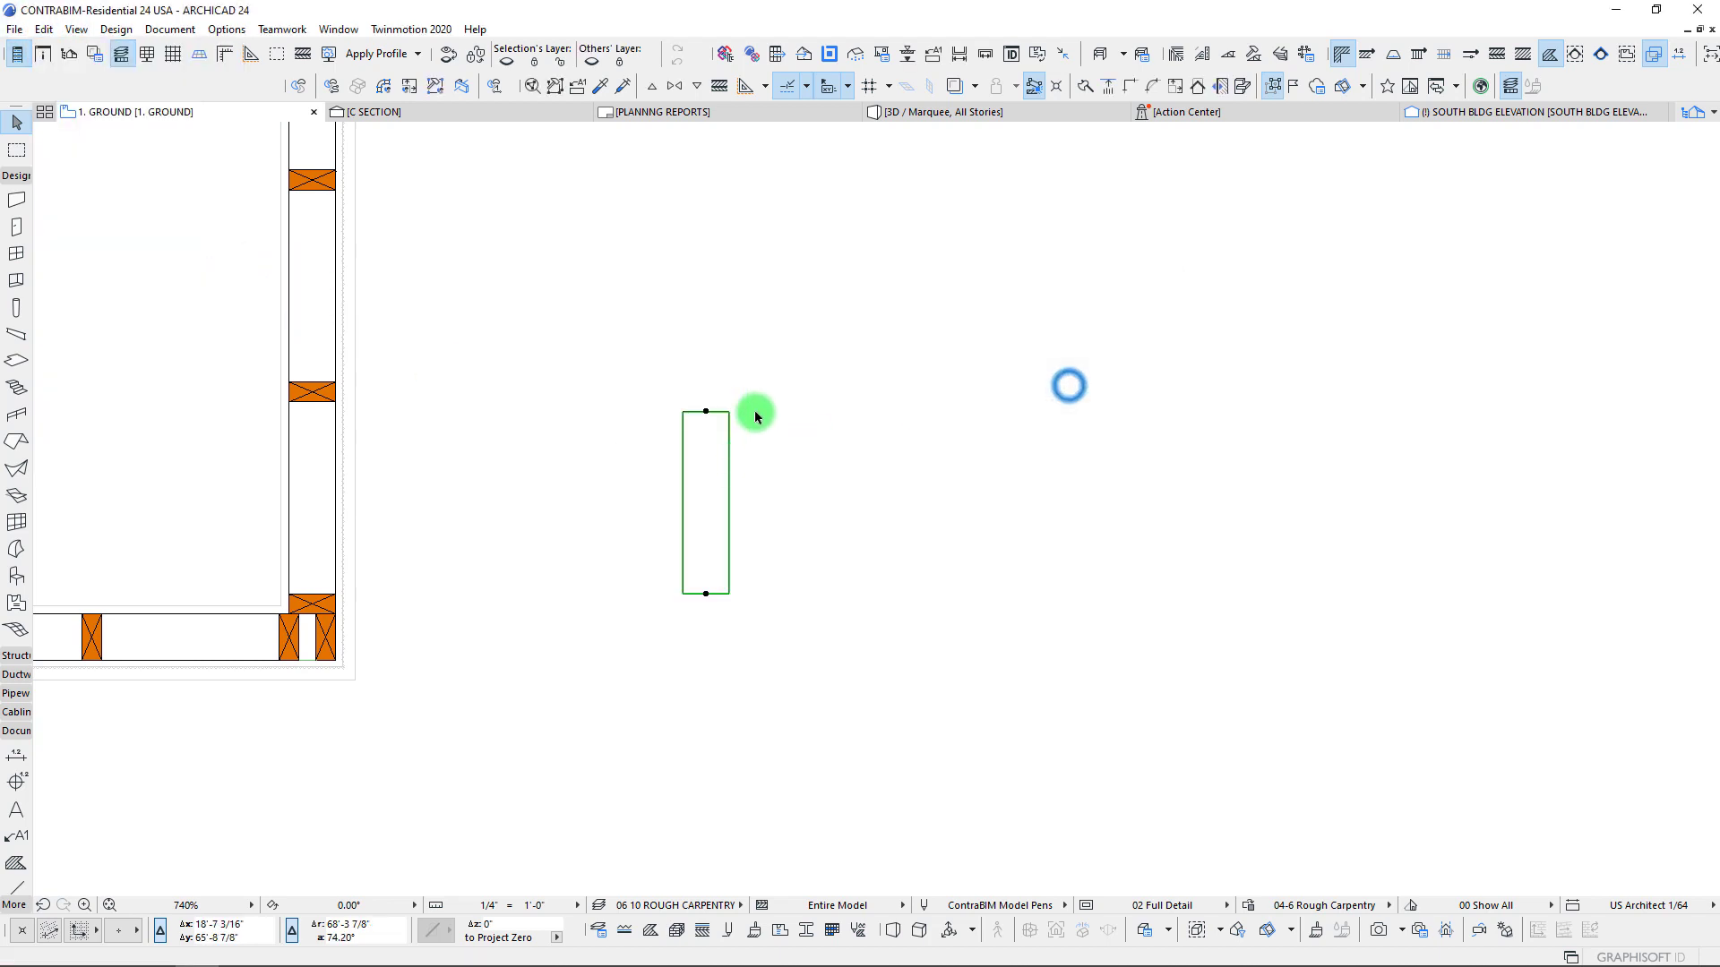
left_click(708, 487)
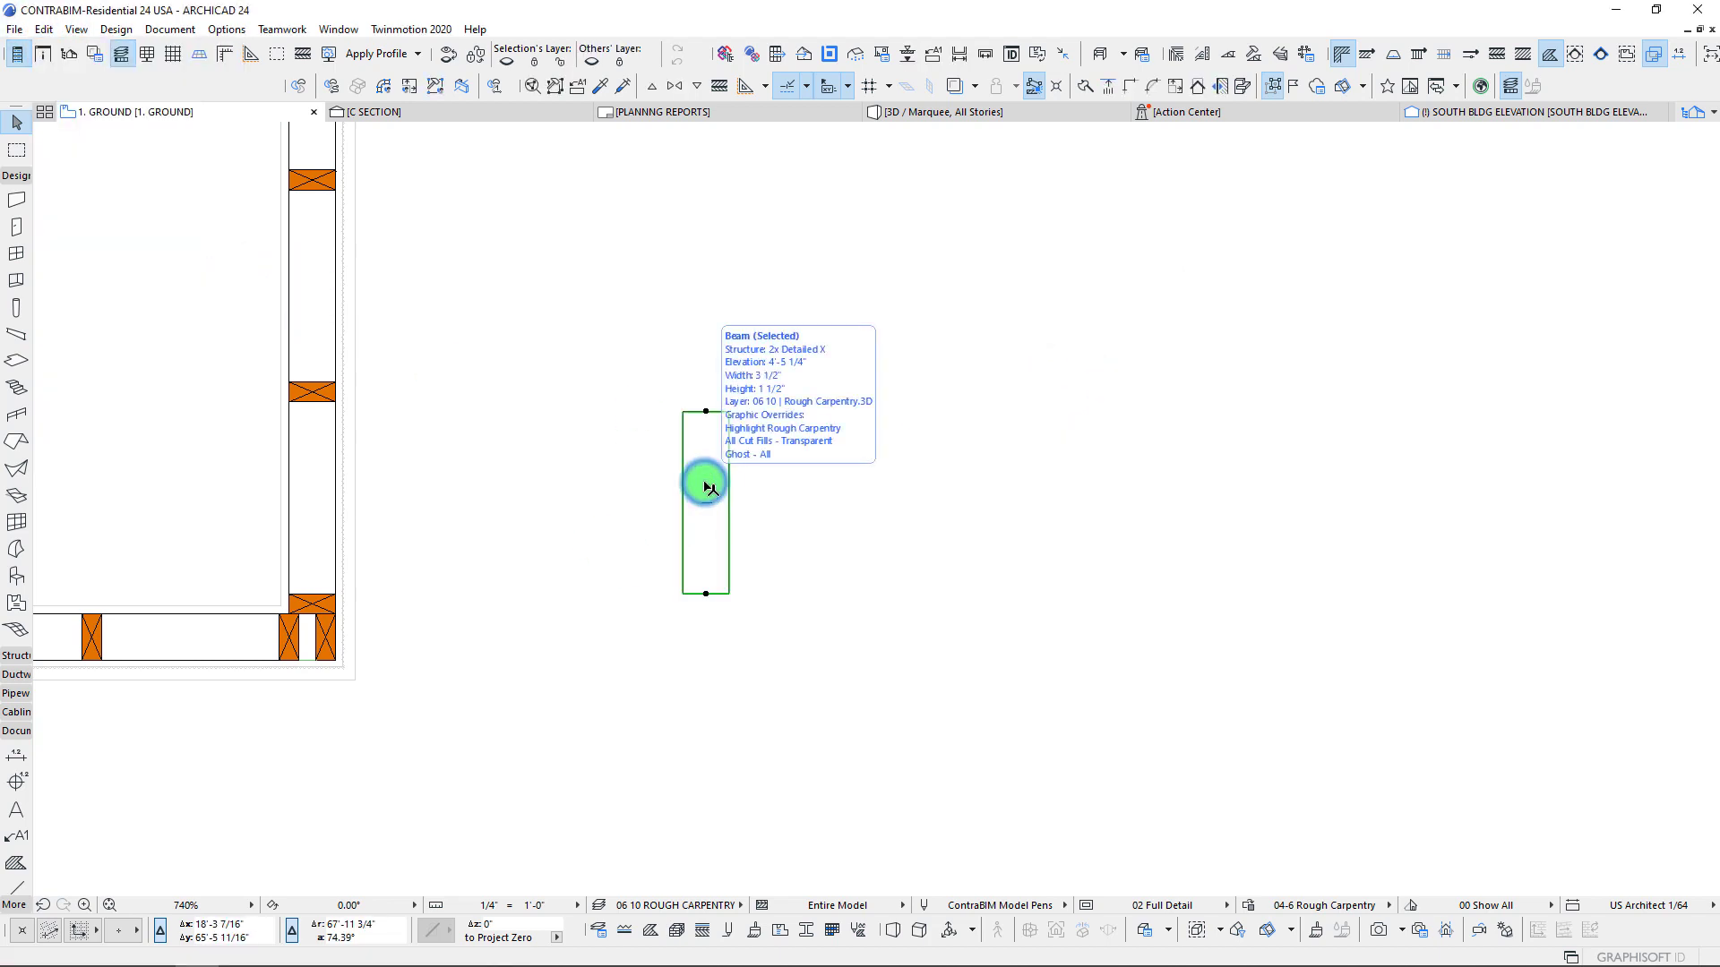
key("Delete")
scroll(651, 488, "down", 5)
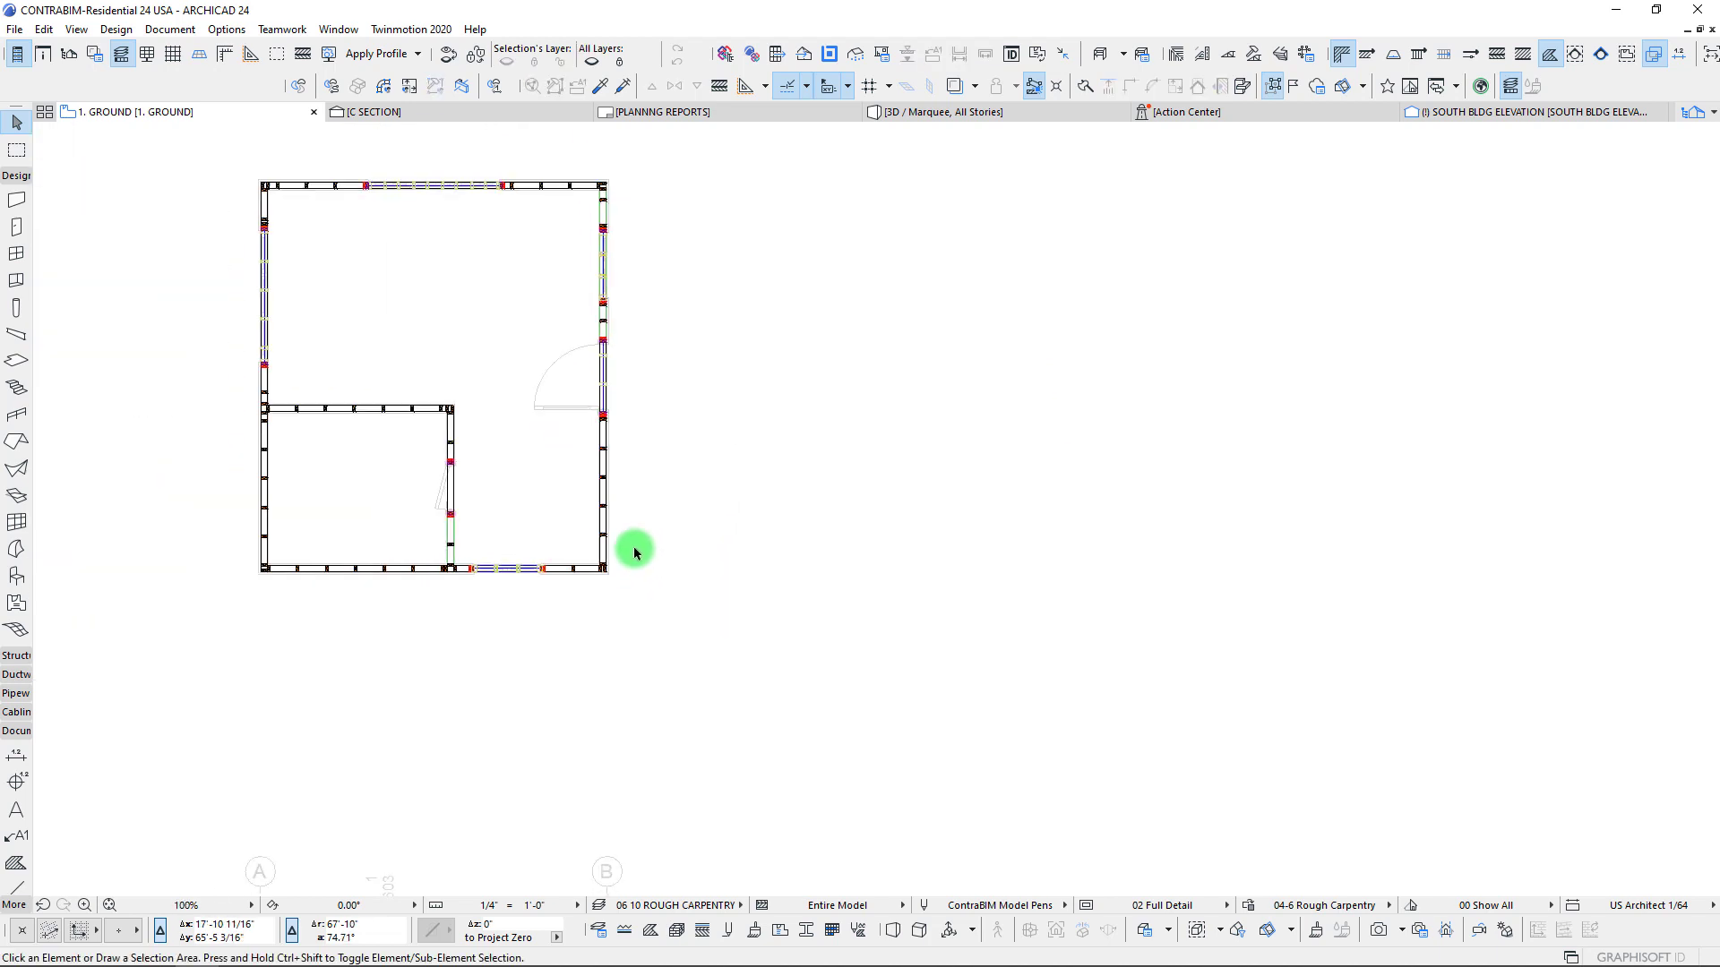
scroll(618, 403, "down", 5)
scroll(601, 383, "down", 3)
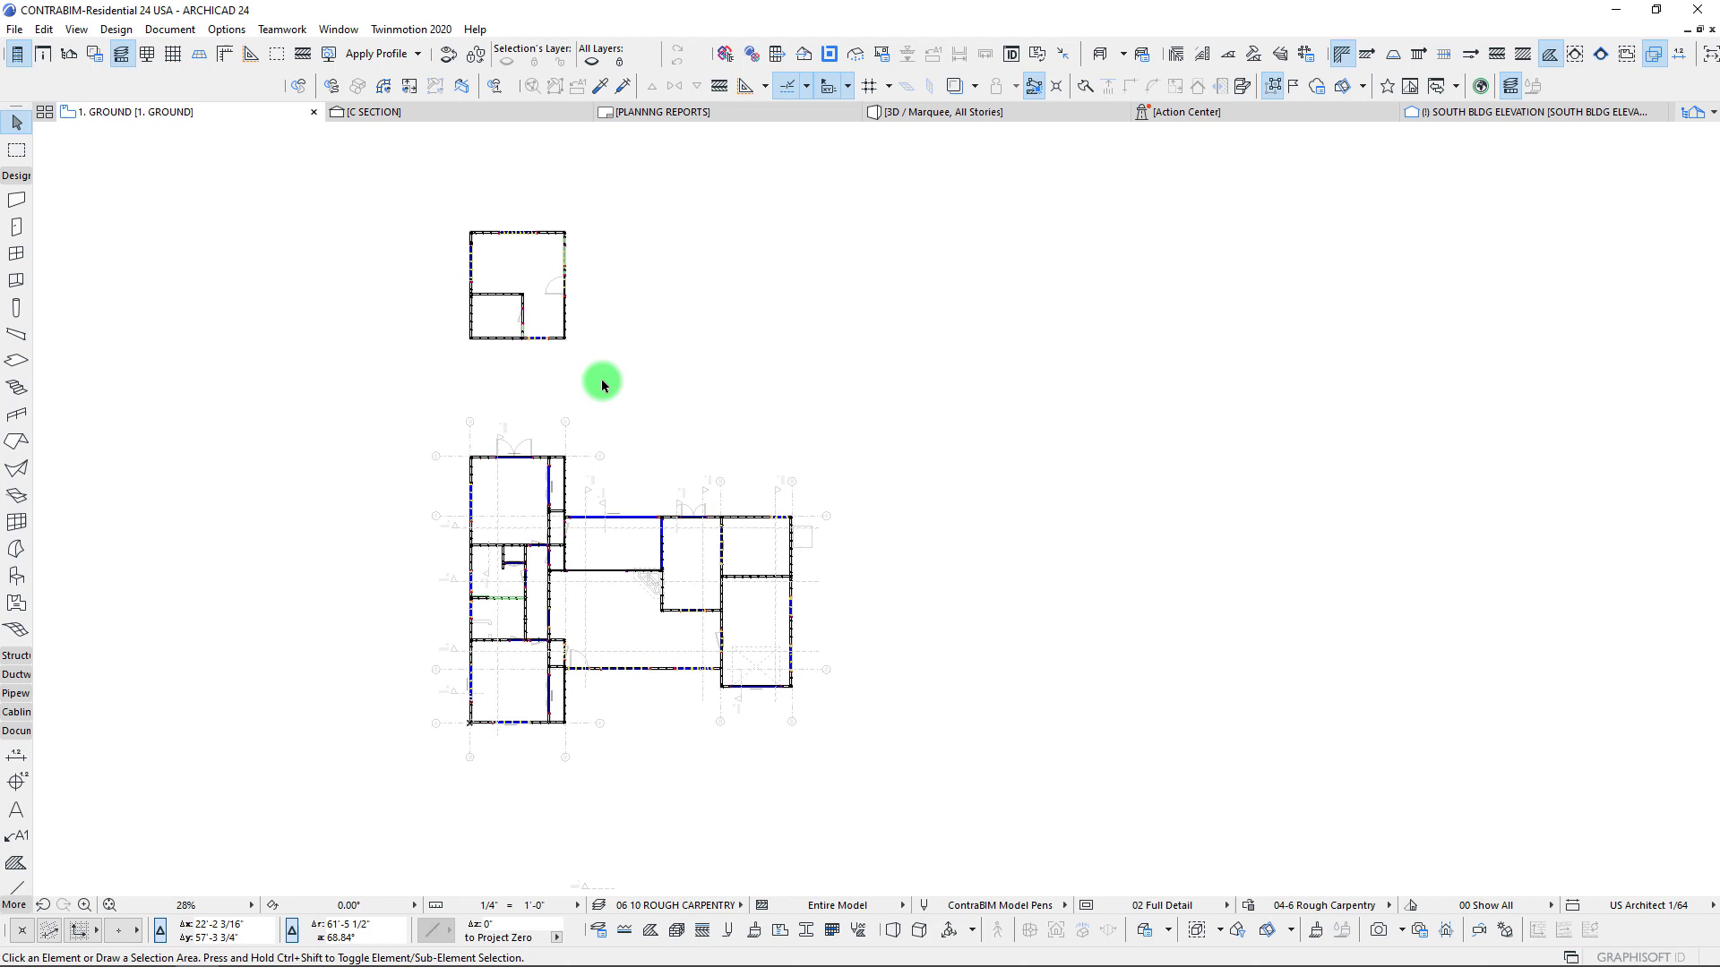
Enclose both buildings on the ground floor plan in a marquee and show it in 3D with F5.
middle_click_drag(813, 423, 840, 434)
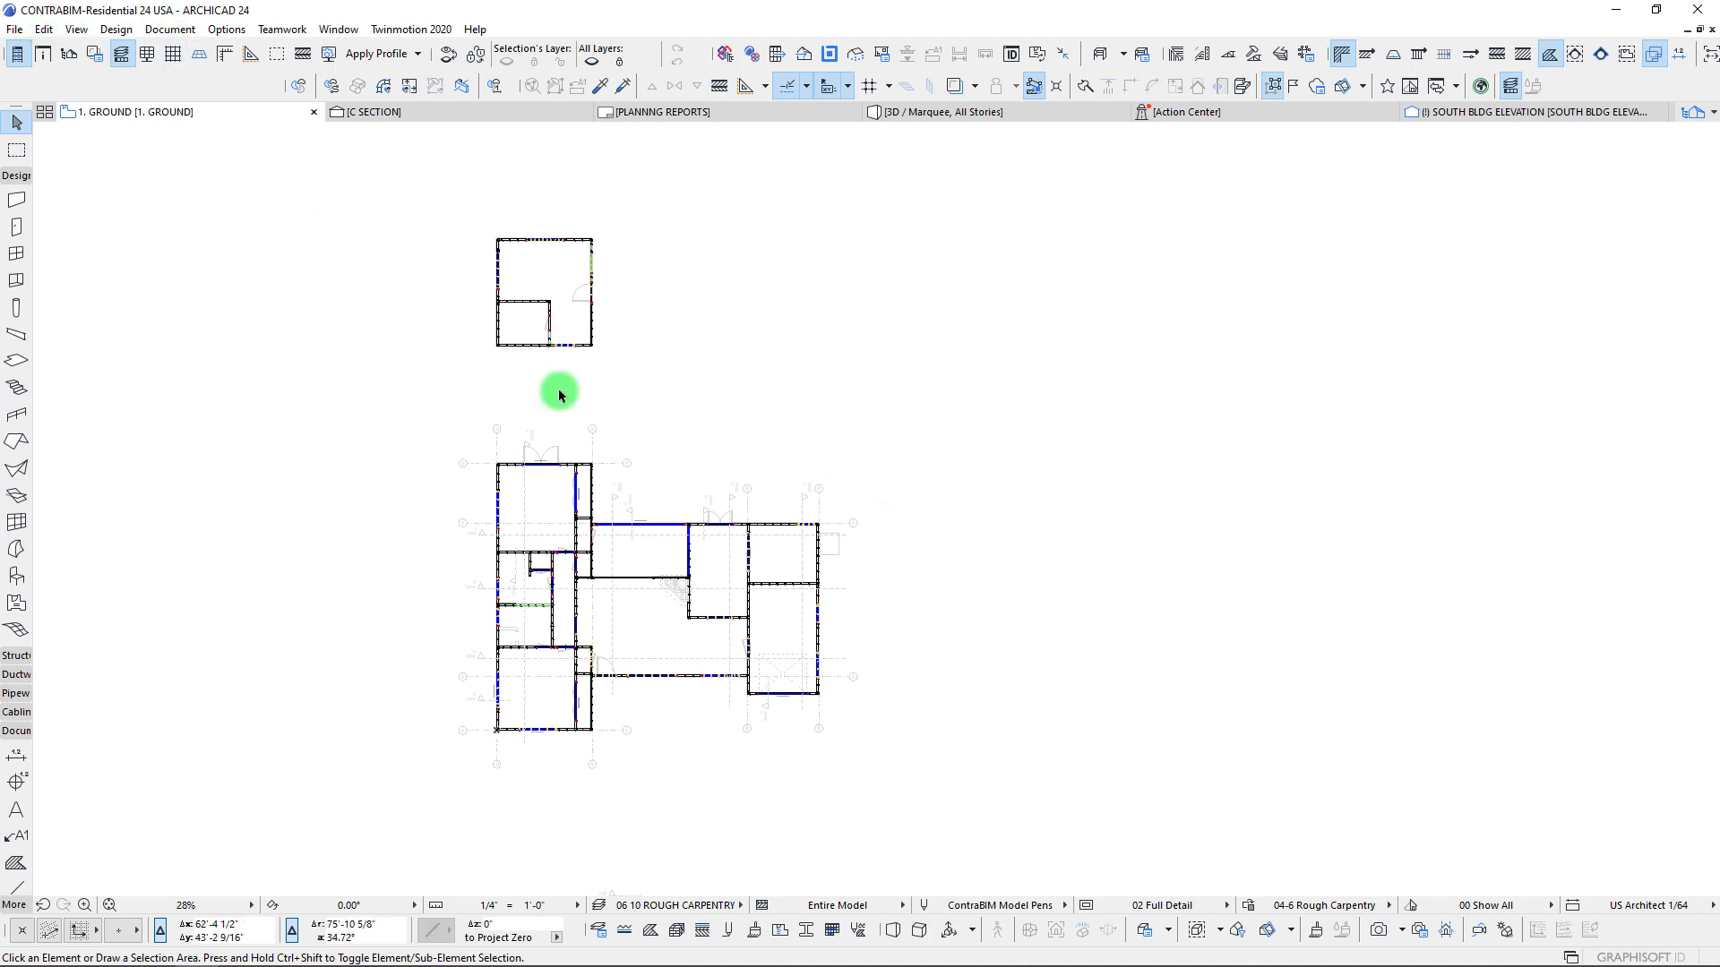
left_click(17, 150)
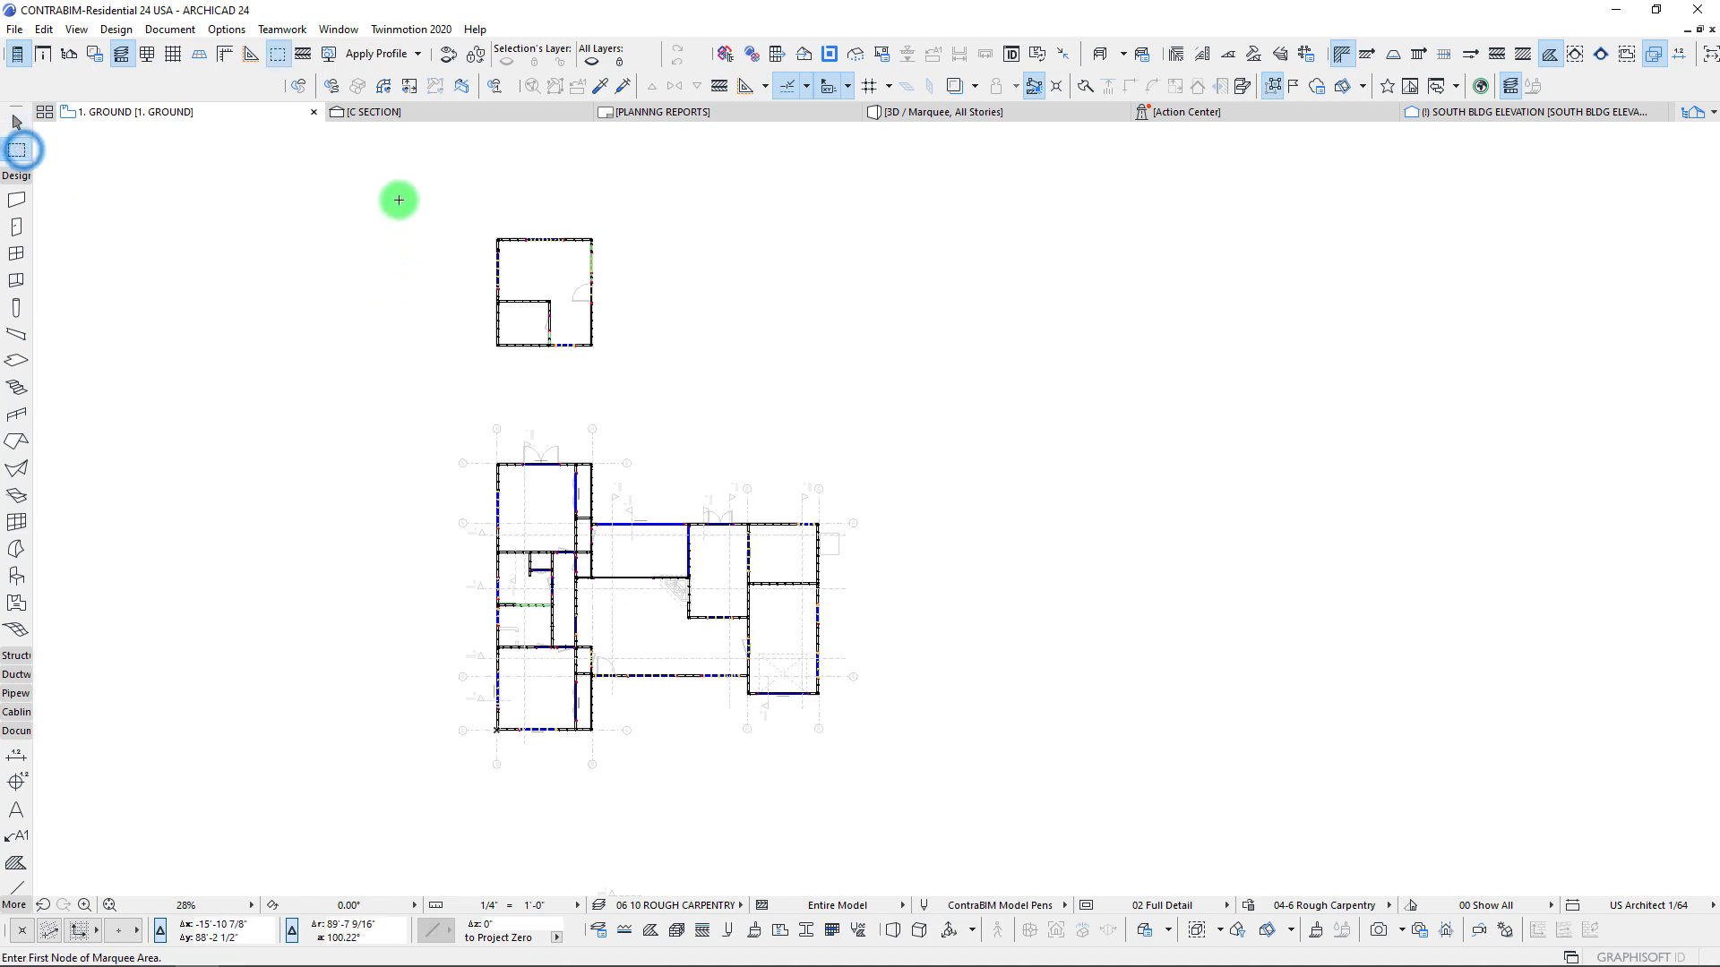
left_click_drag(400, 202, 891, 794)
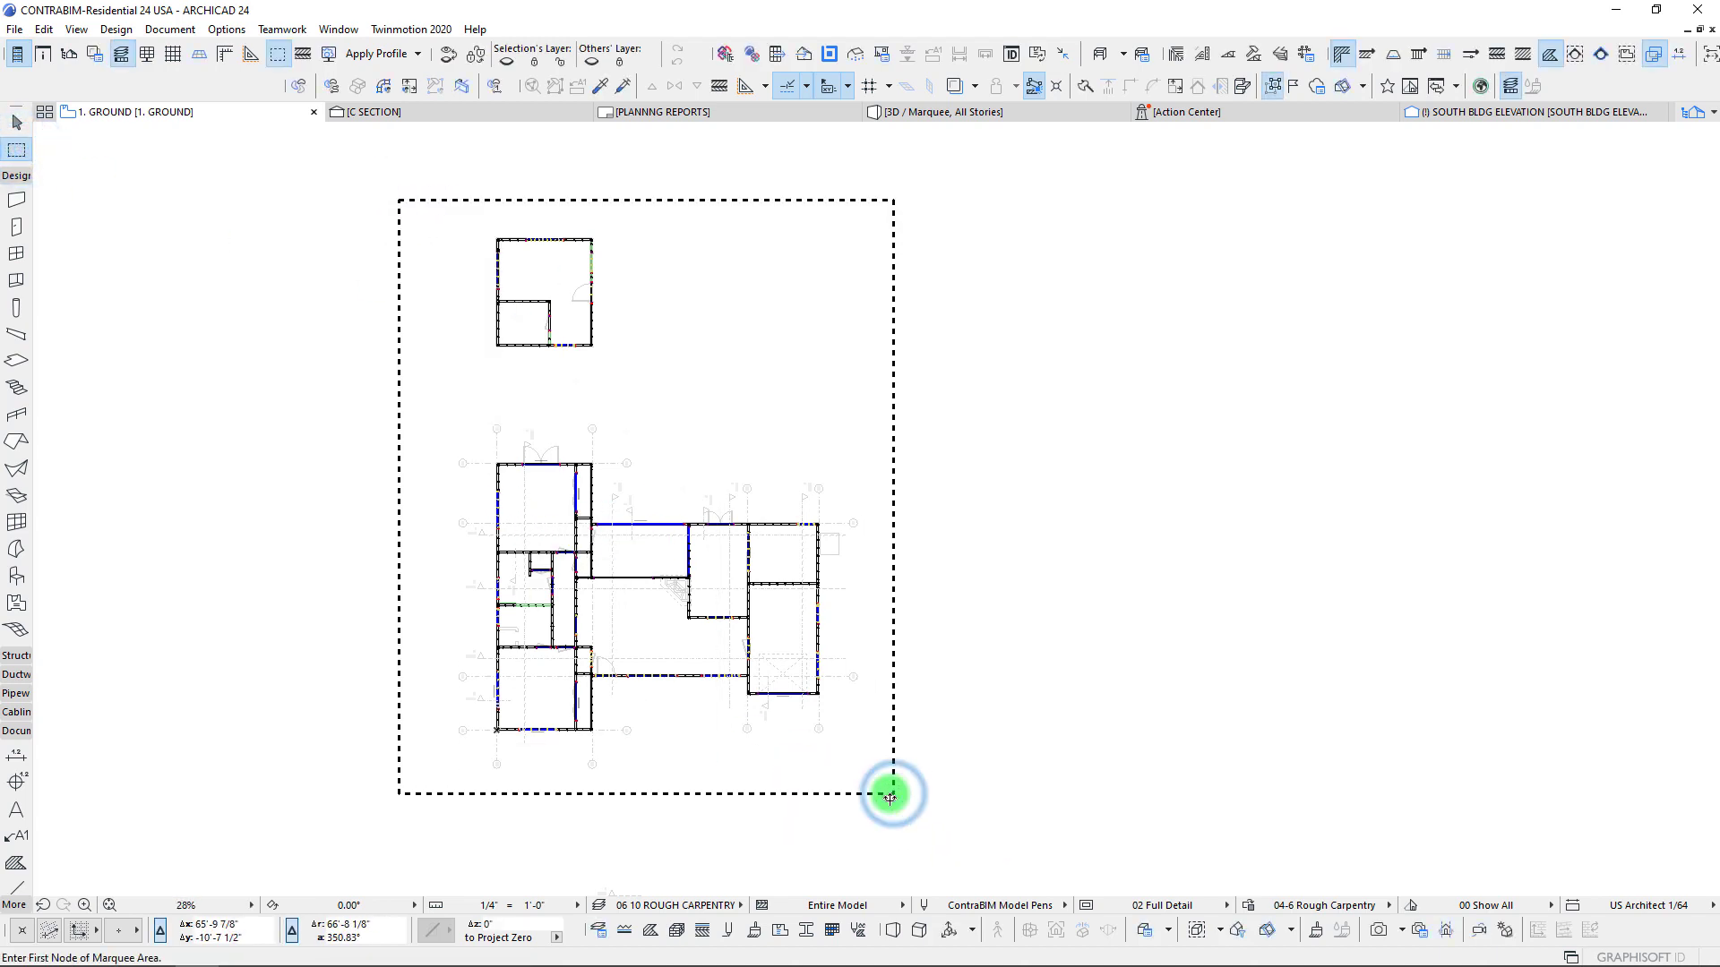
key("F5")
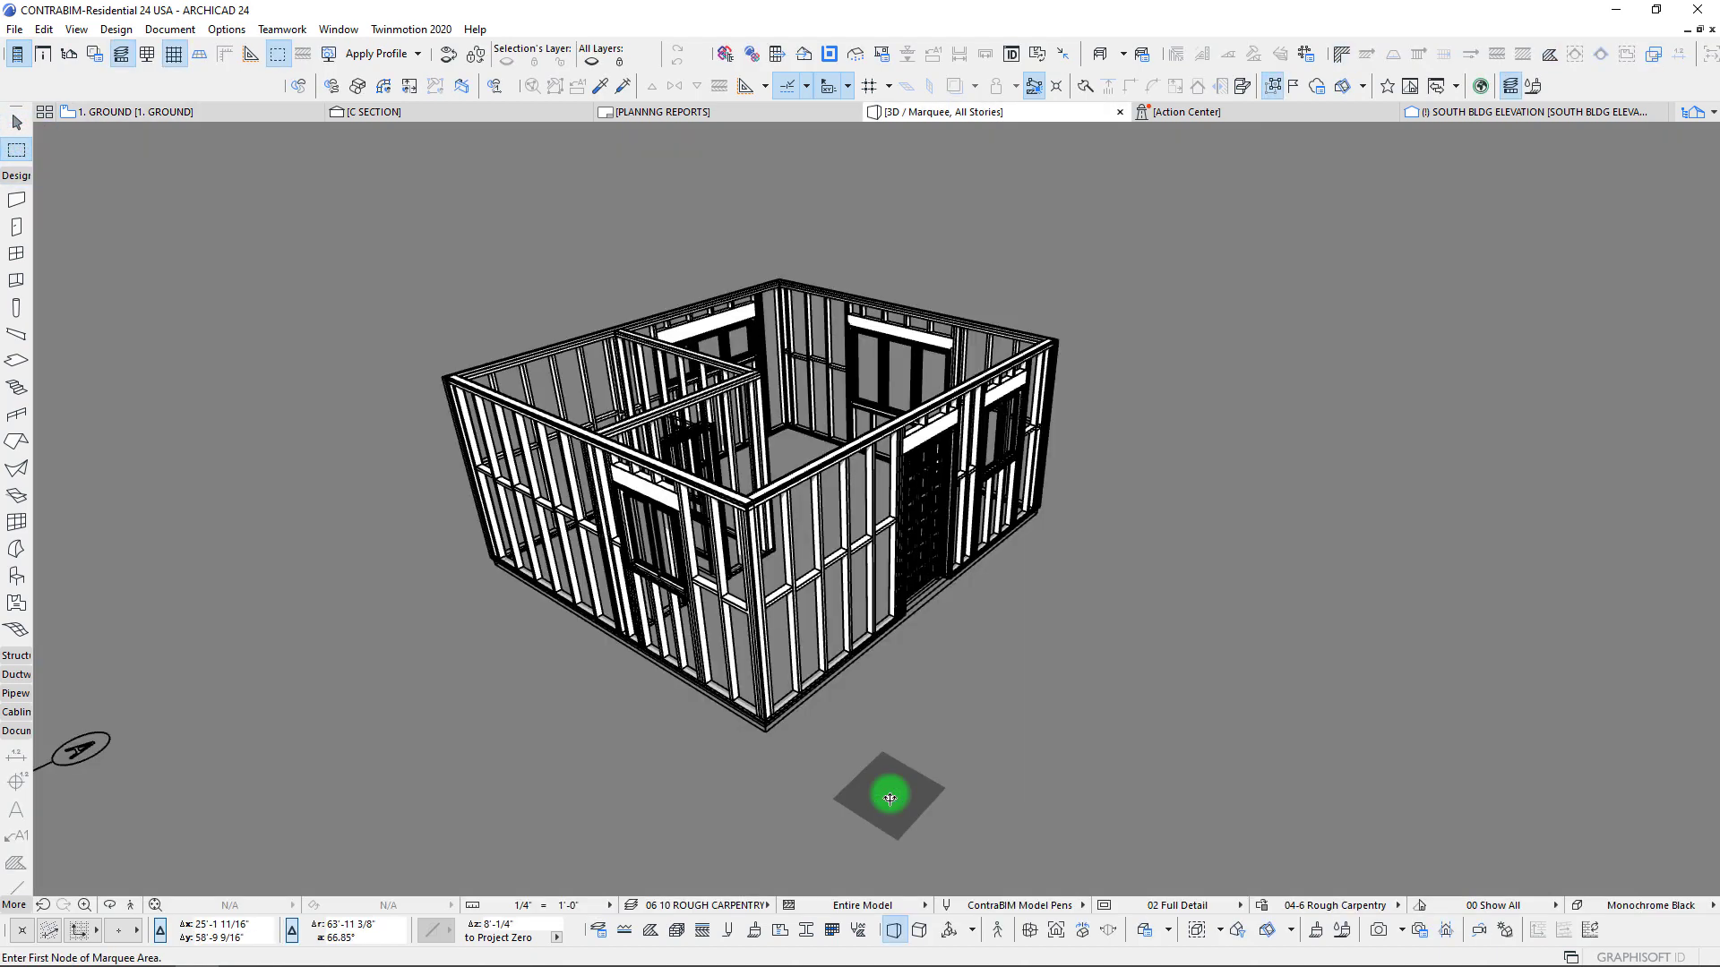
scroll(1010, 569, "up", 5)
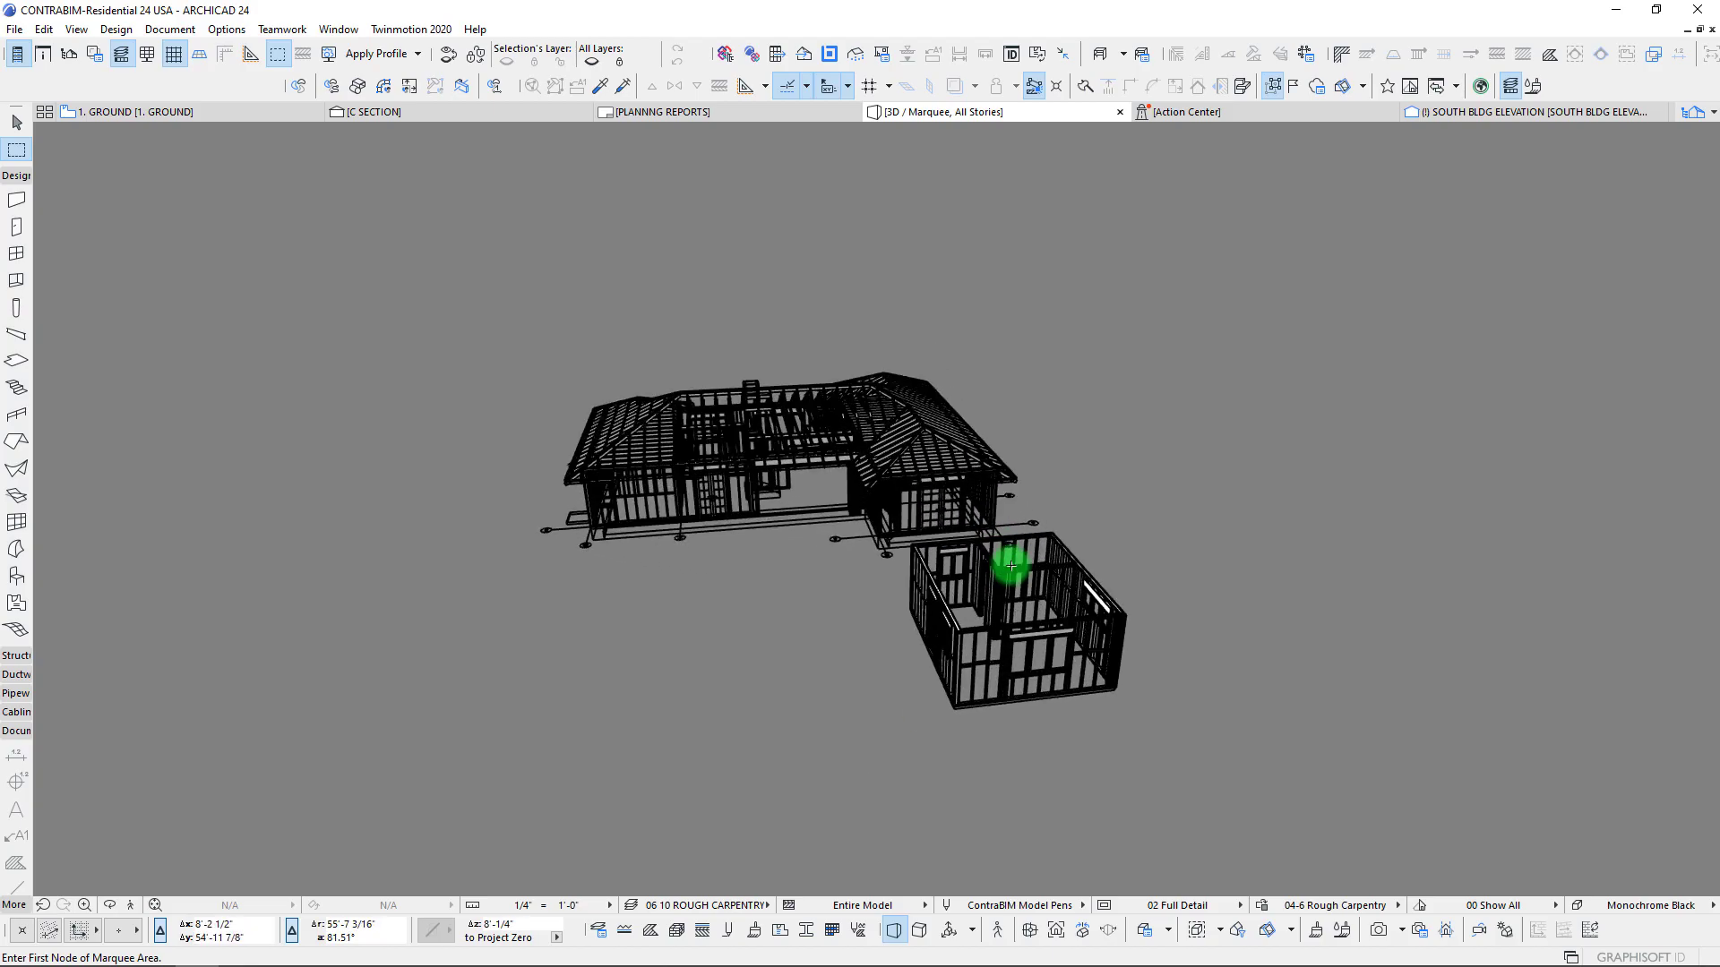
scroll(1011, 568, "up", 5)
scroll(1010, 568, "up", 4)
scroll(940, 444, "up", 4)
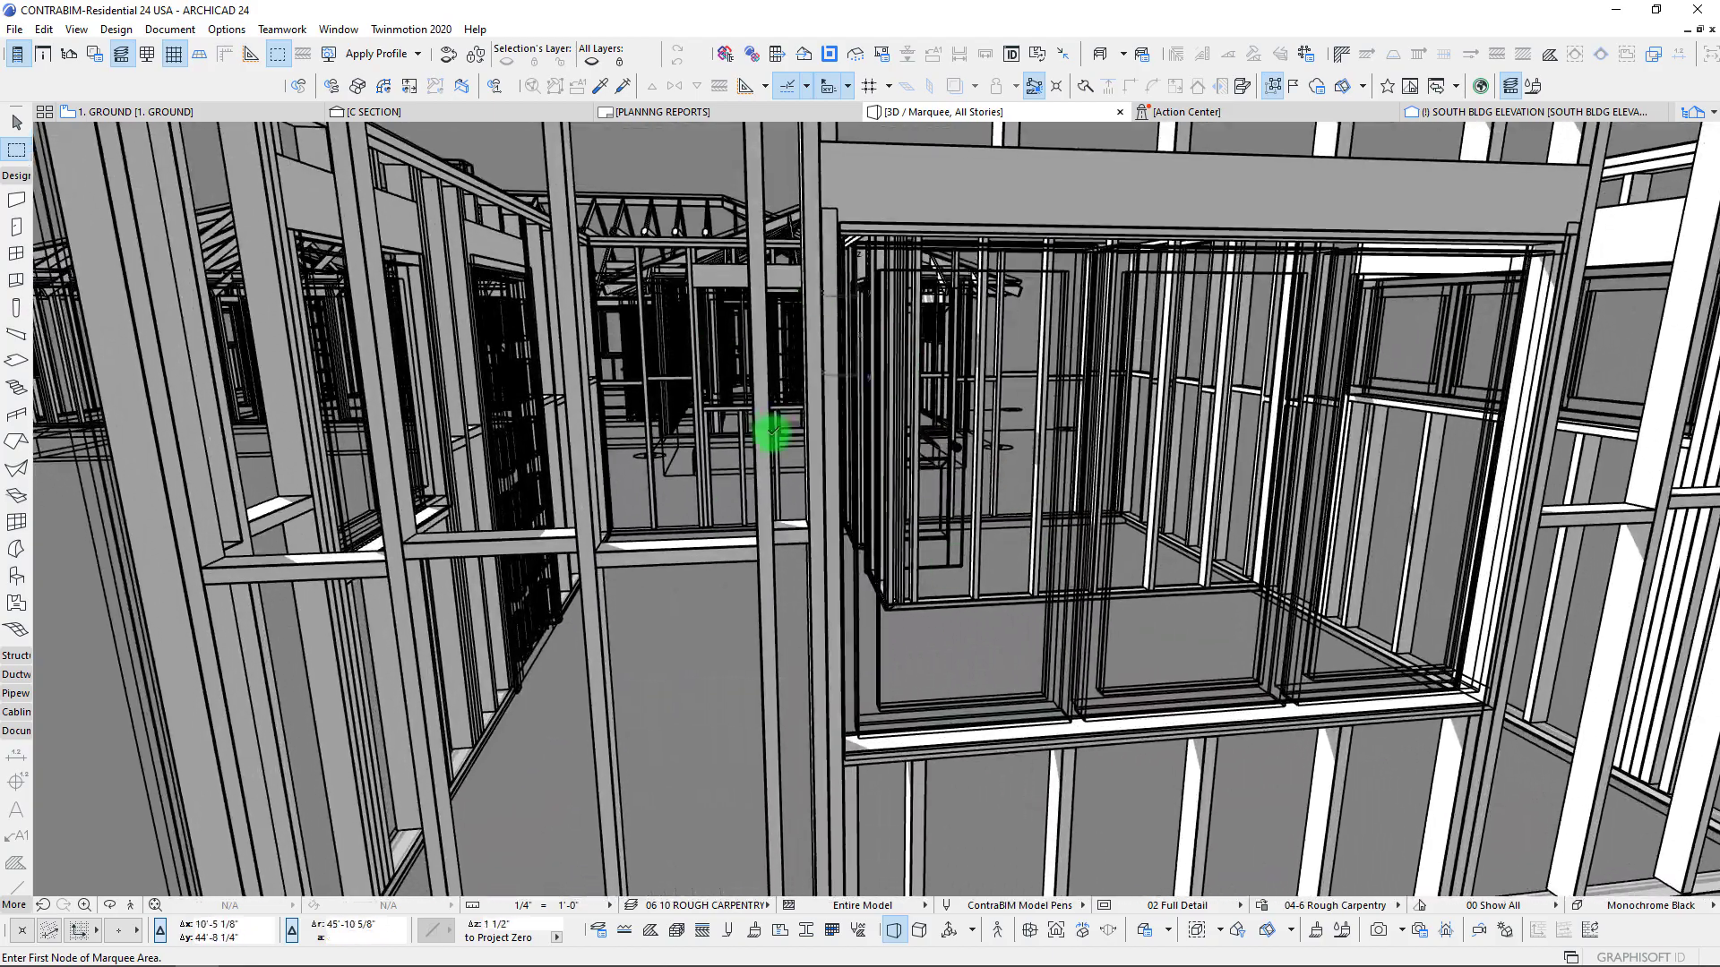
scroll(772, 434, "up", 2)
scroll(772, 433, "down", 3)
scroll(773, 433, "down", 3)
scroll(773, 434, "down", 3)
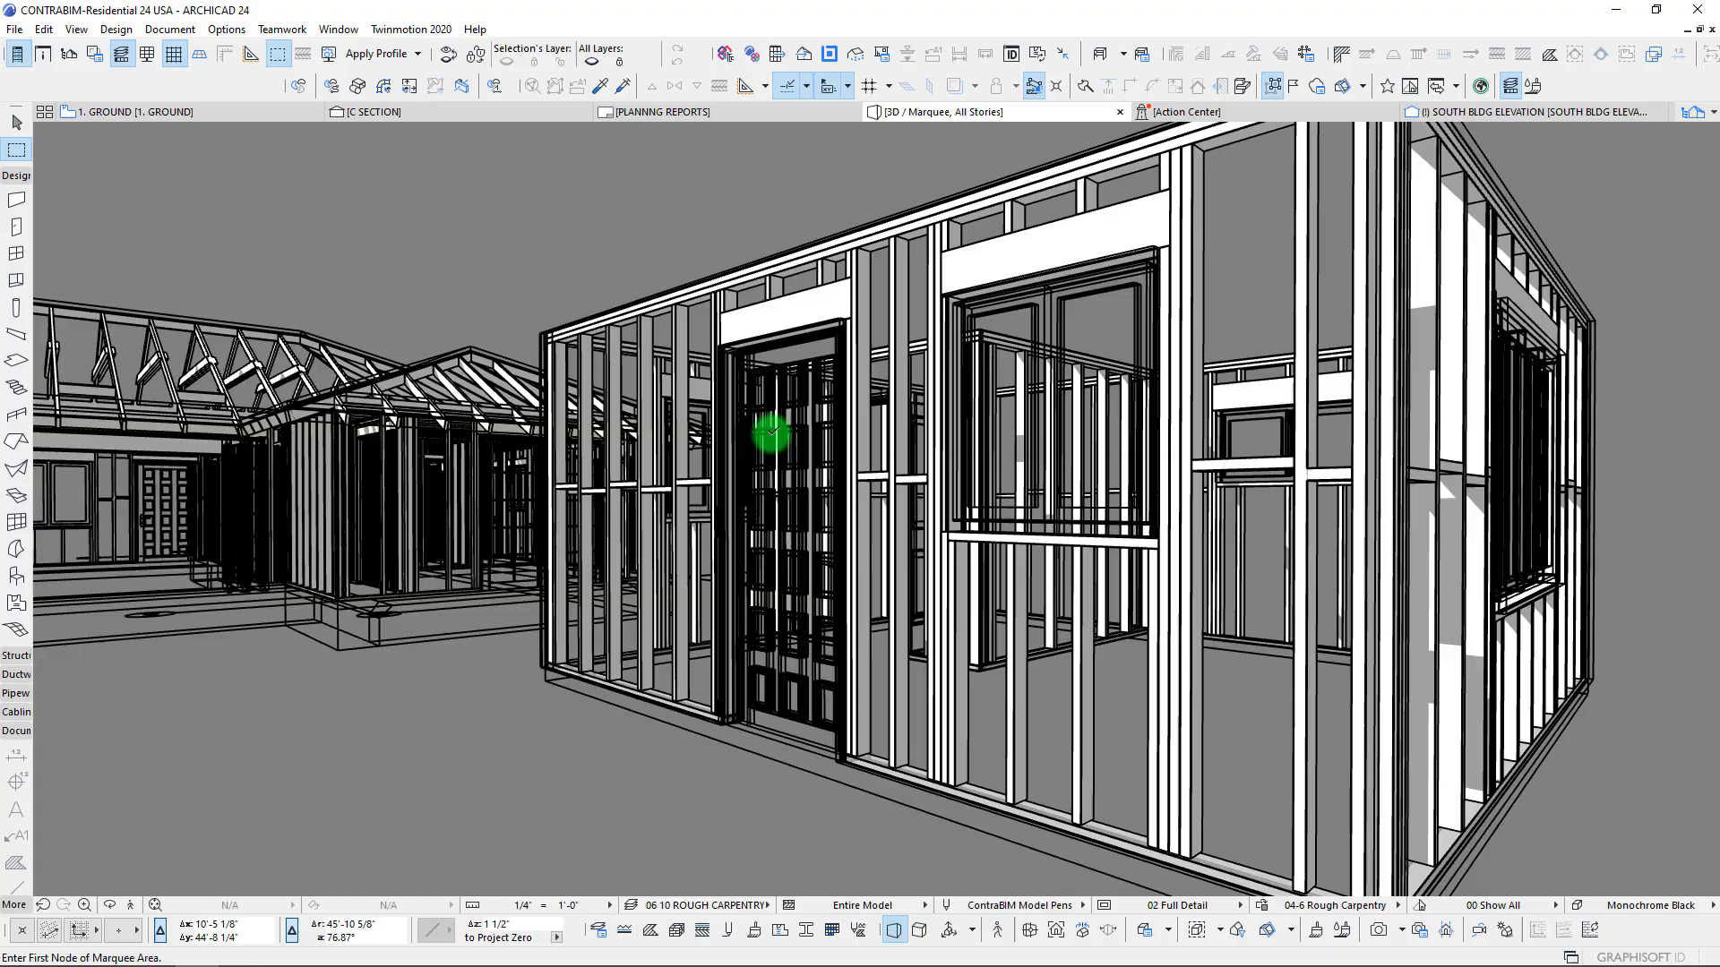
scroll(772, 432, "down", 3)
scroll(924, 361, "down", 2)
scroll(925, 360, "up", 3)
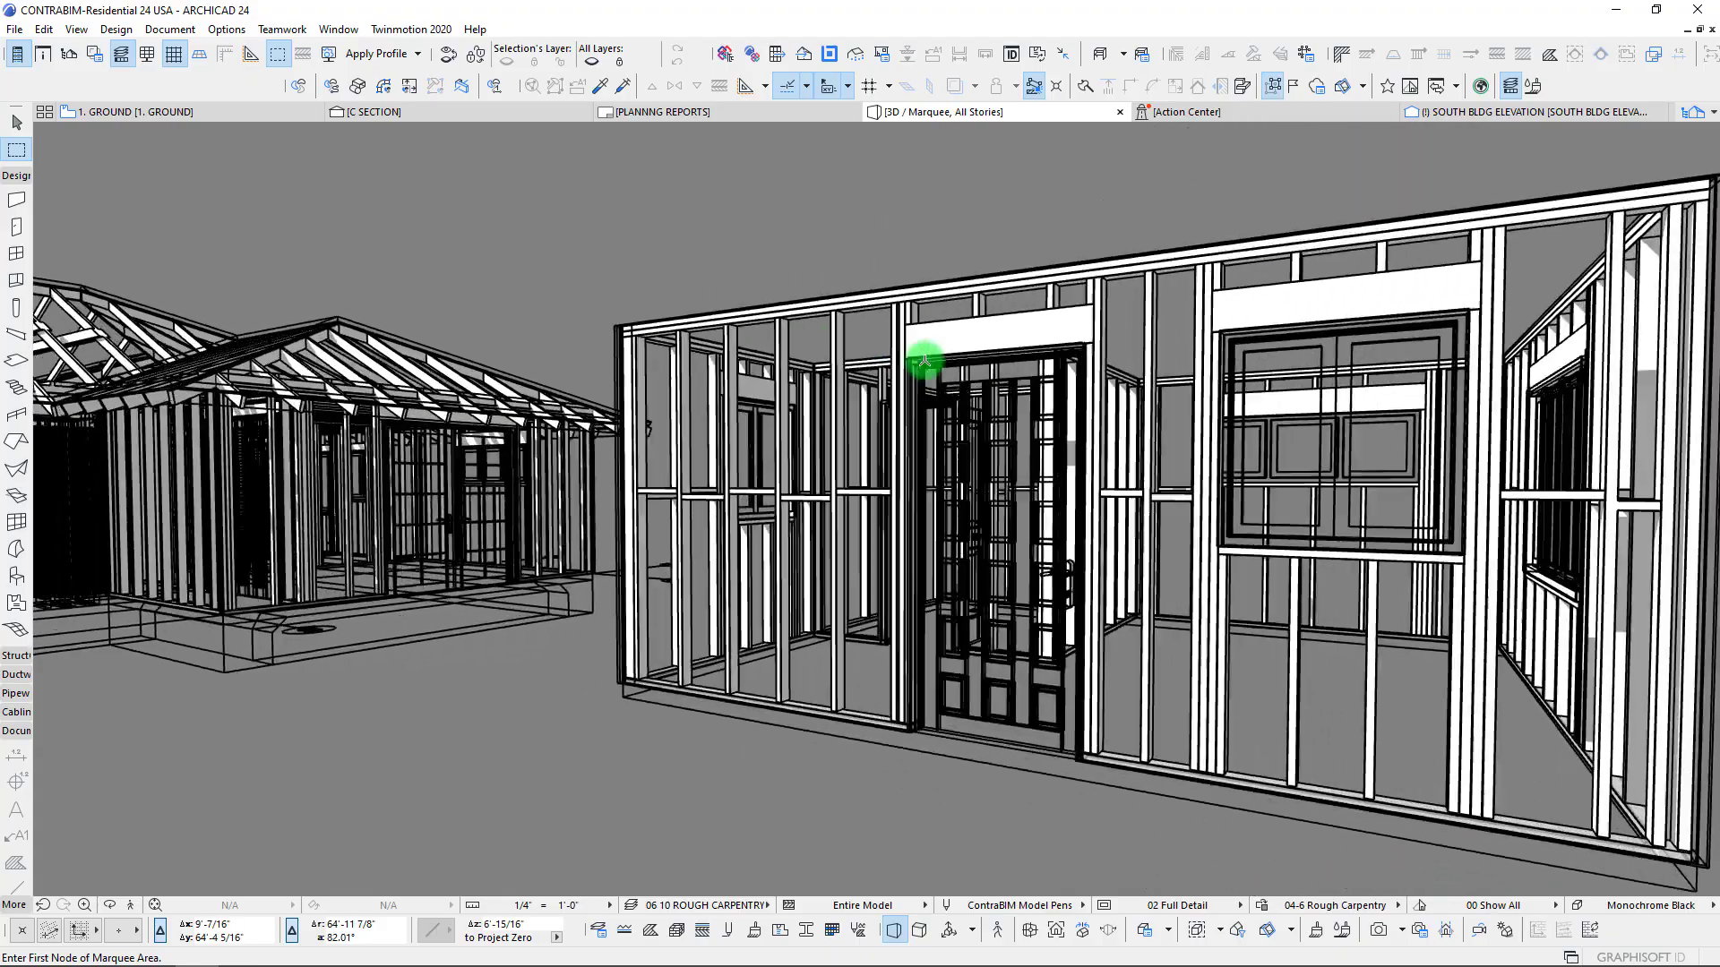
scroll(925, 360, "up", 4)
scroll(924, 360, "down", 3)
scroll(926, 360, "down", 3)
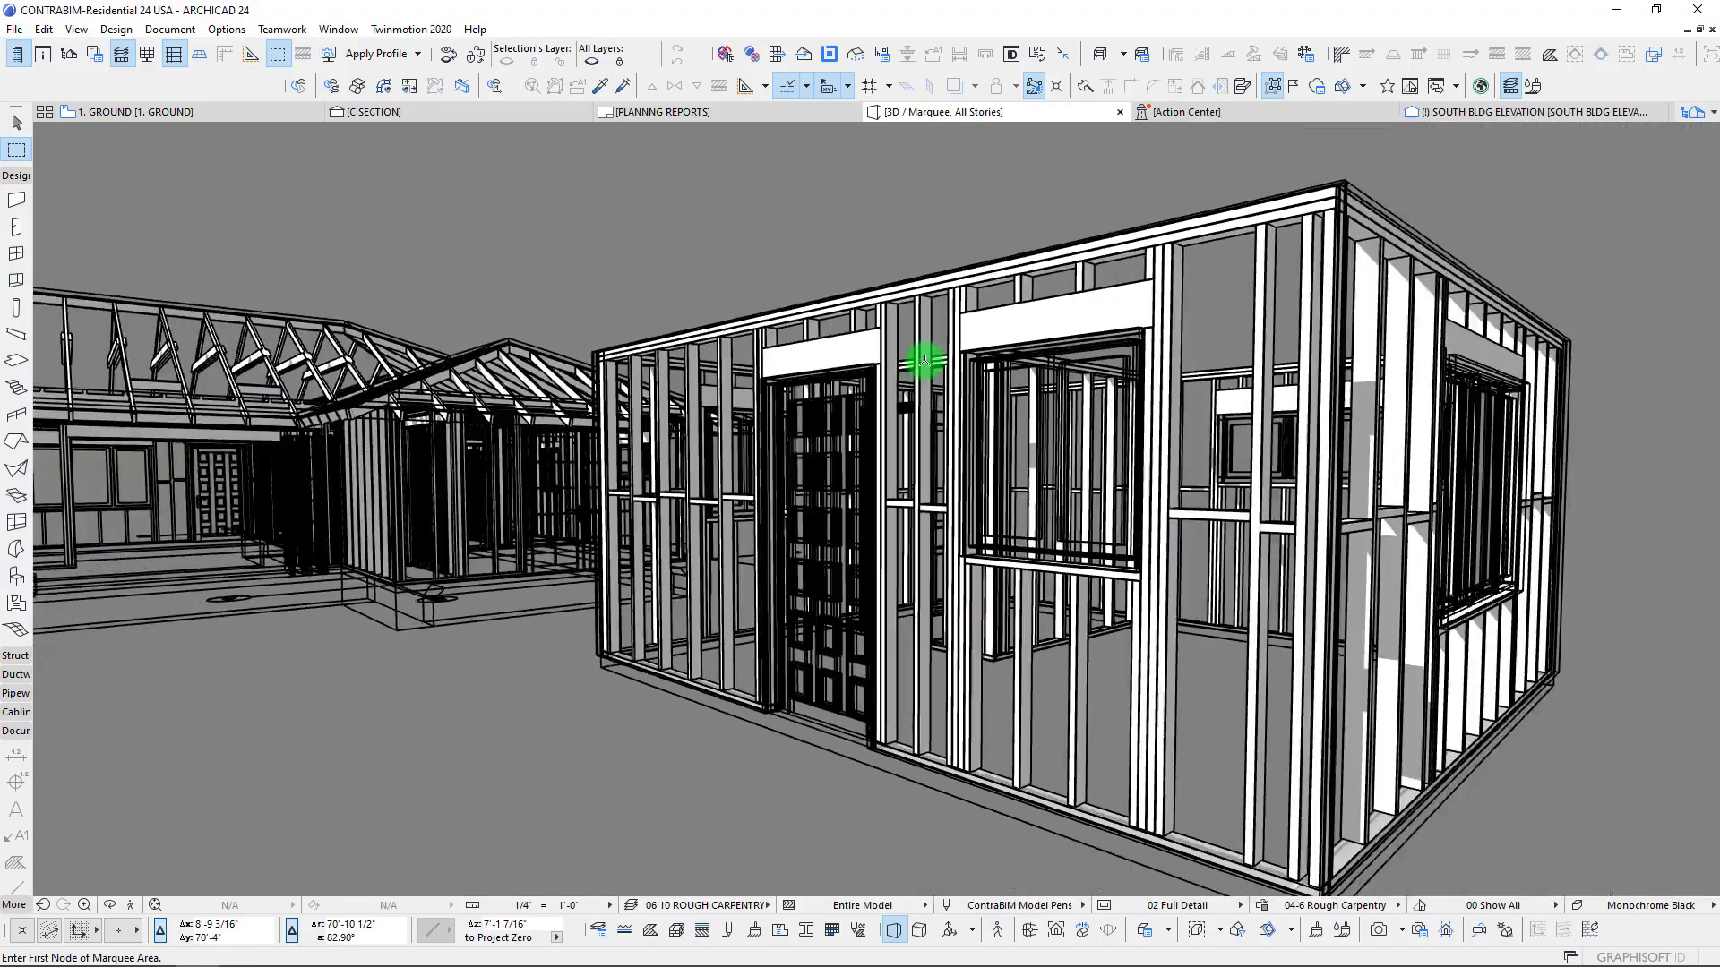
scroll(925, 361, "down", 2)
scroll(924, 360, "down", 1)
scroll(925, 361, "up", 1)
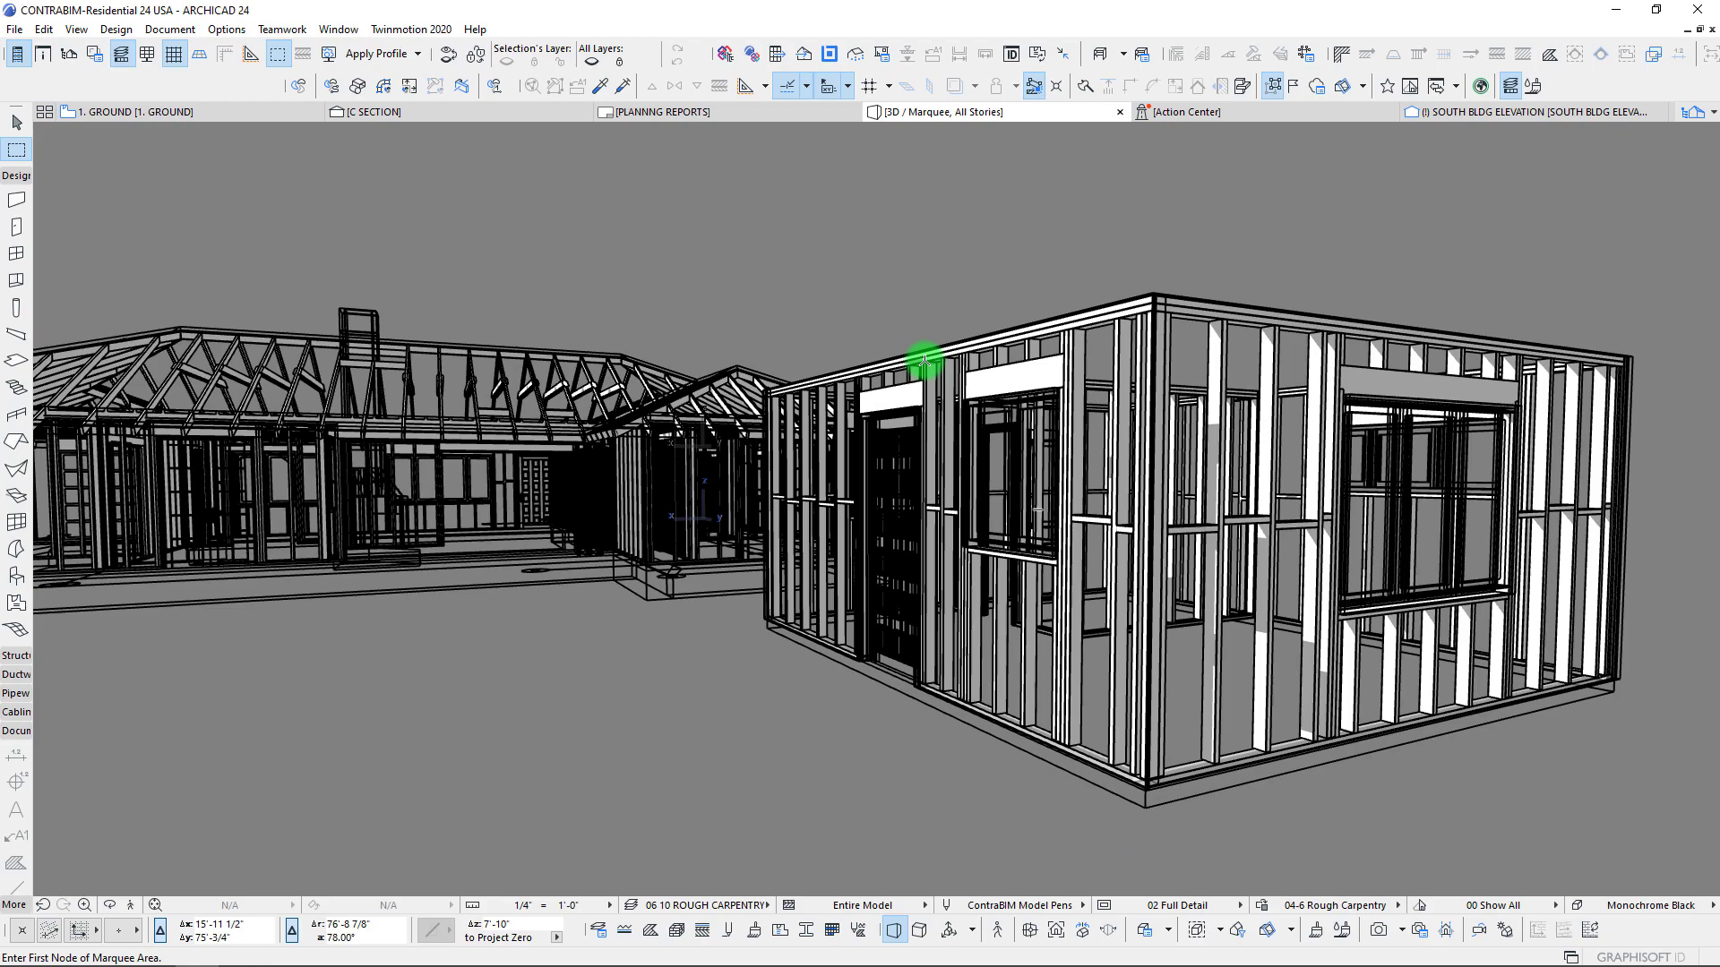
scroll(924, 360, "down", 3)
scroll(925, 360, "down", 3)
mouse_move(925, 361)
middle_mouse_down("shift")
mouse_move(710, 326)
mouse_move(709, 282)
middle_mouse_up("shift")
left_click(42, 29)
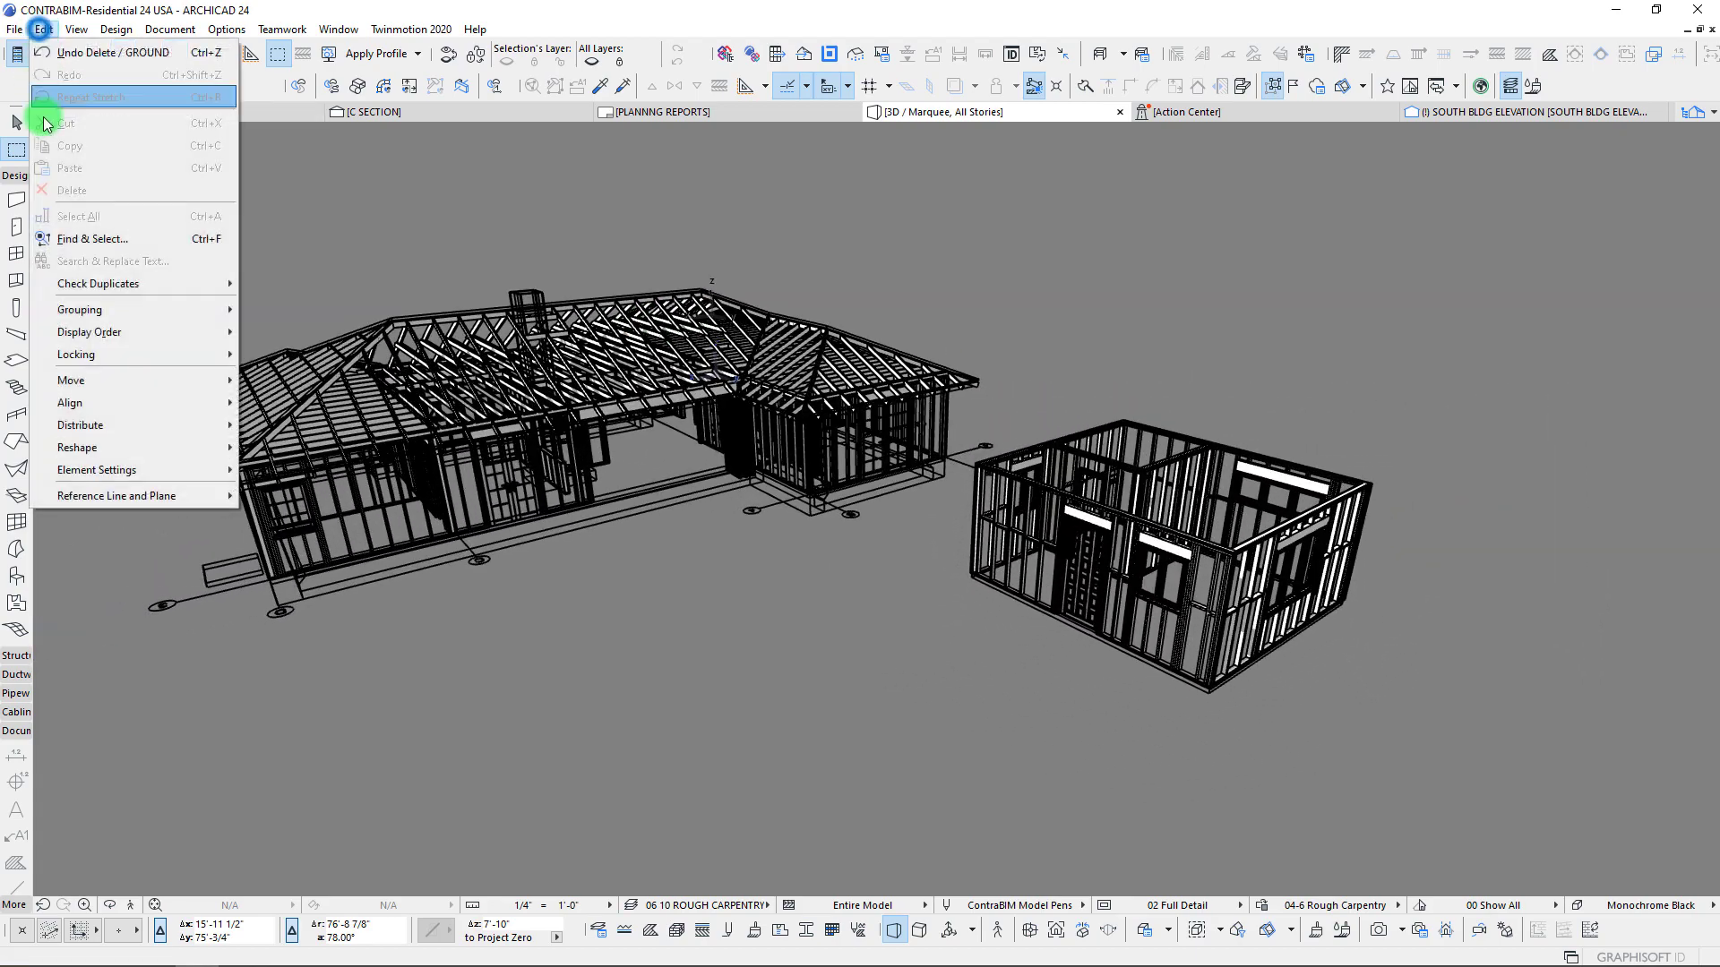
left_click(270, 287)
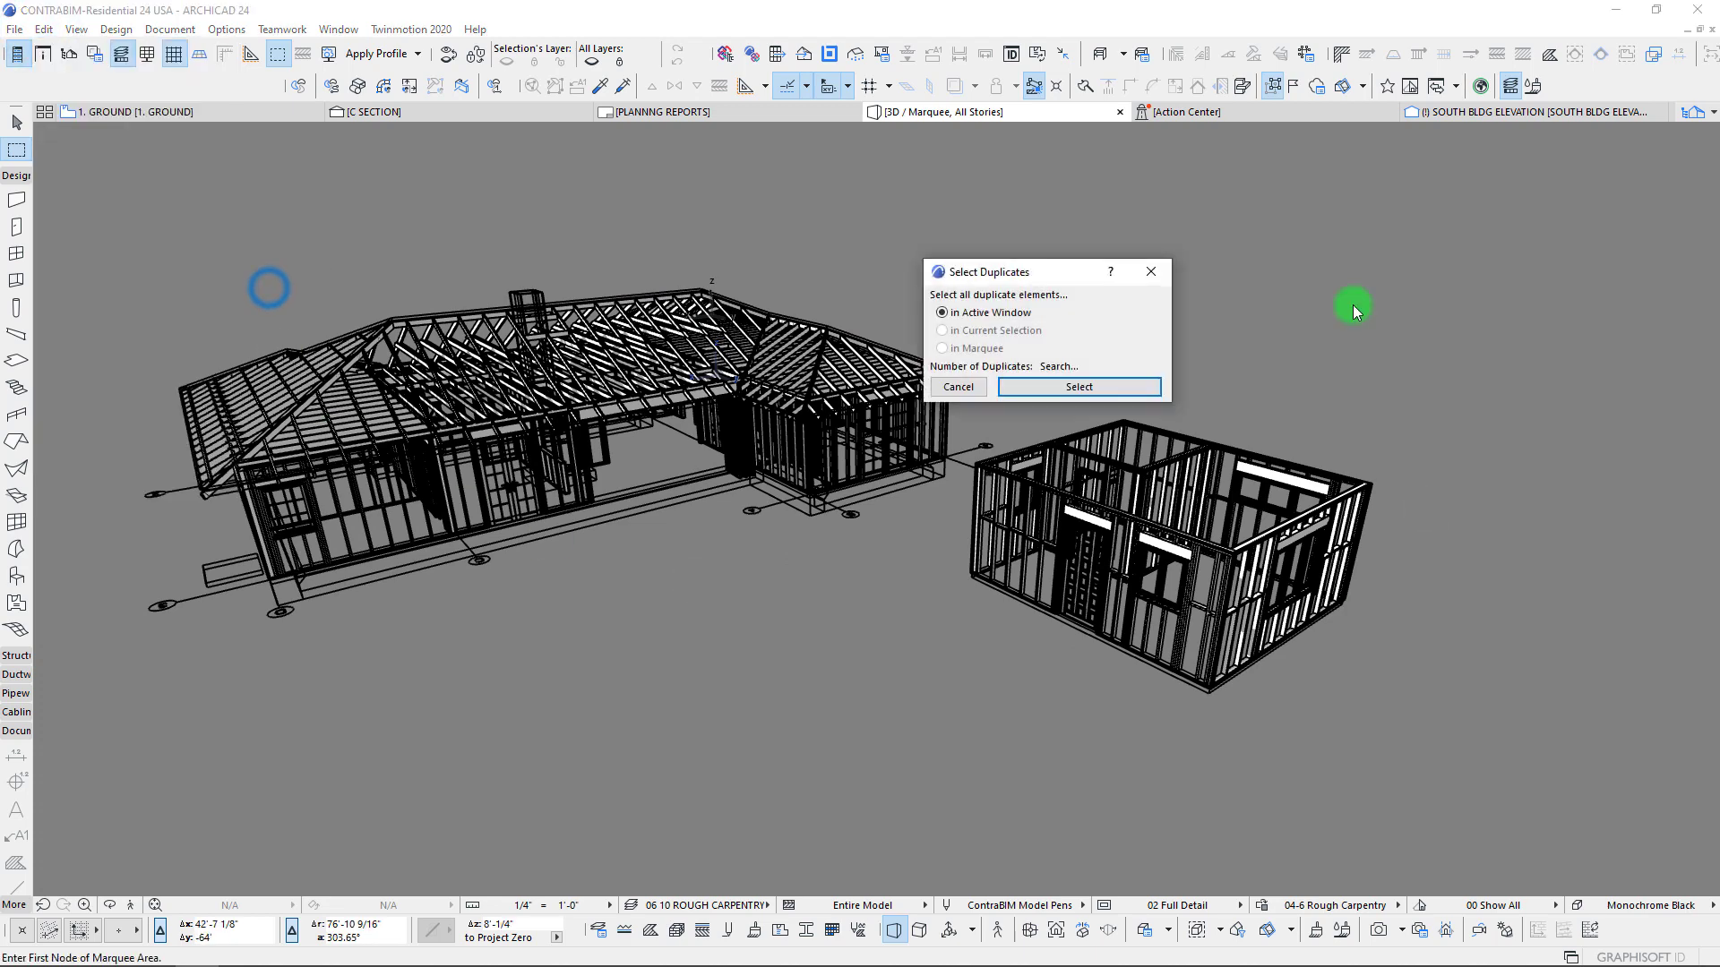
left_click_drag(1026, 273, 1149, 203)
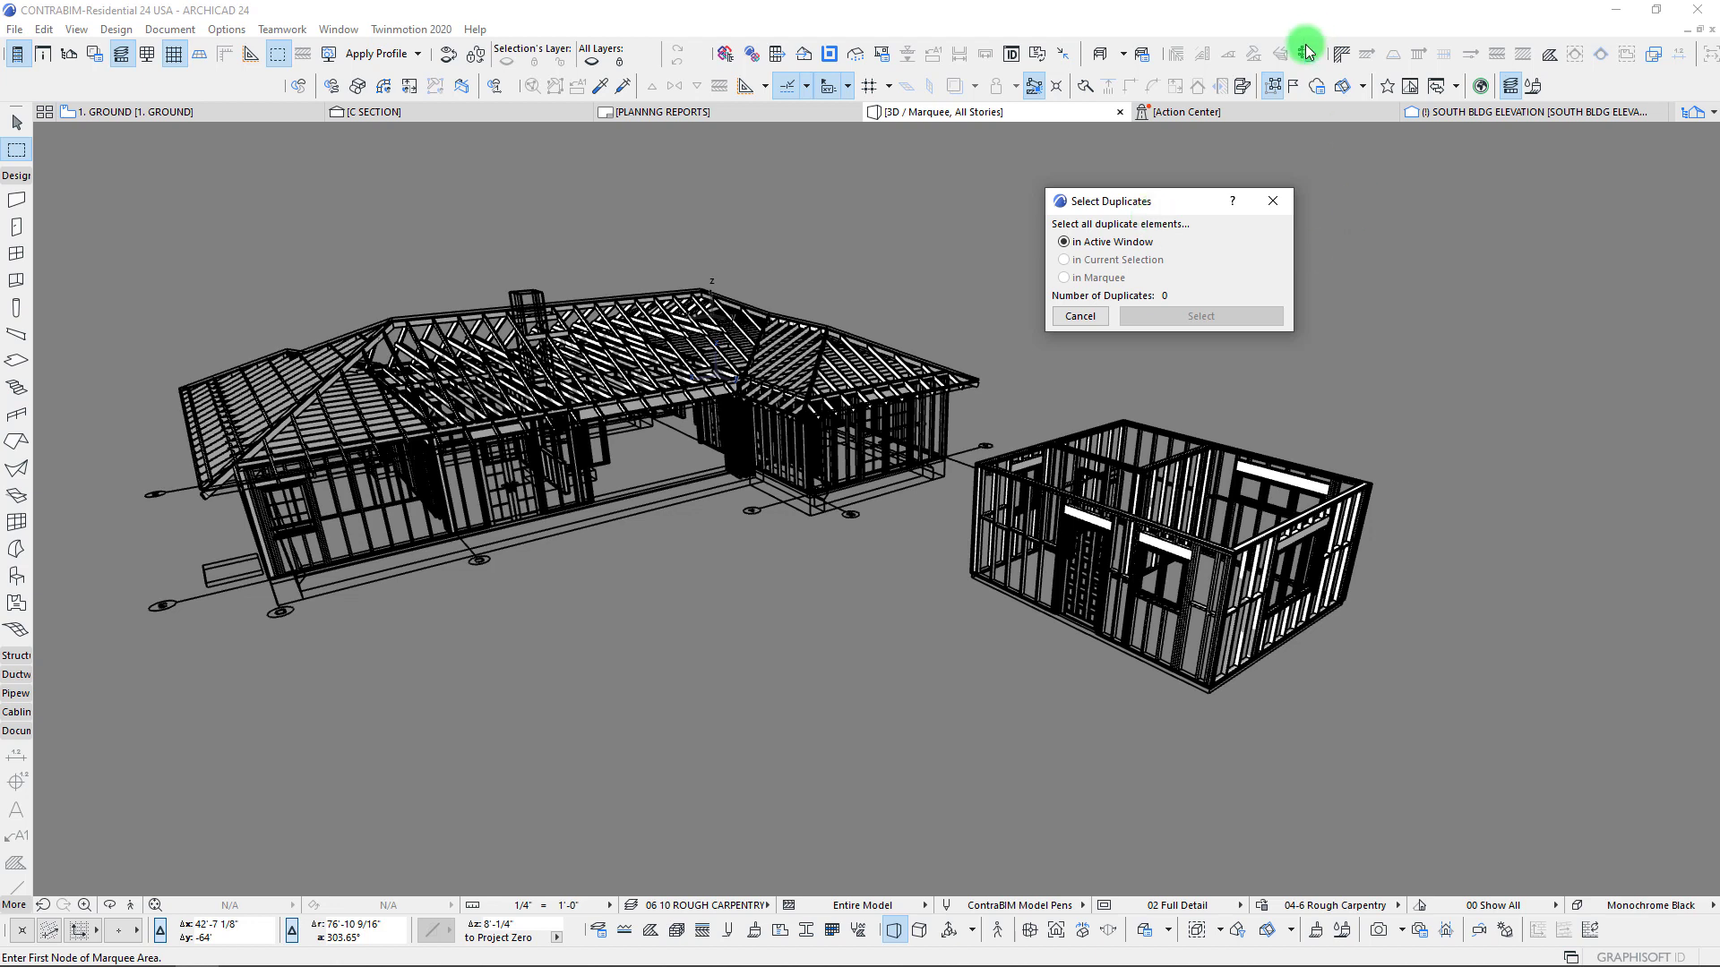
left_click(1271, 202)
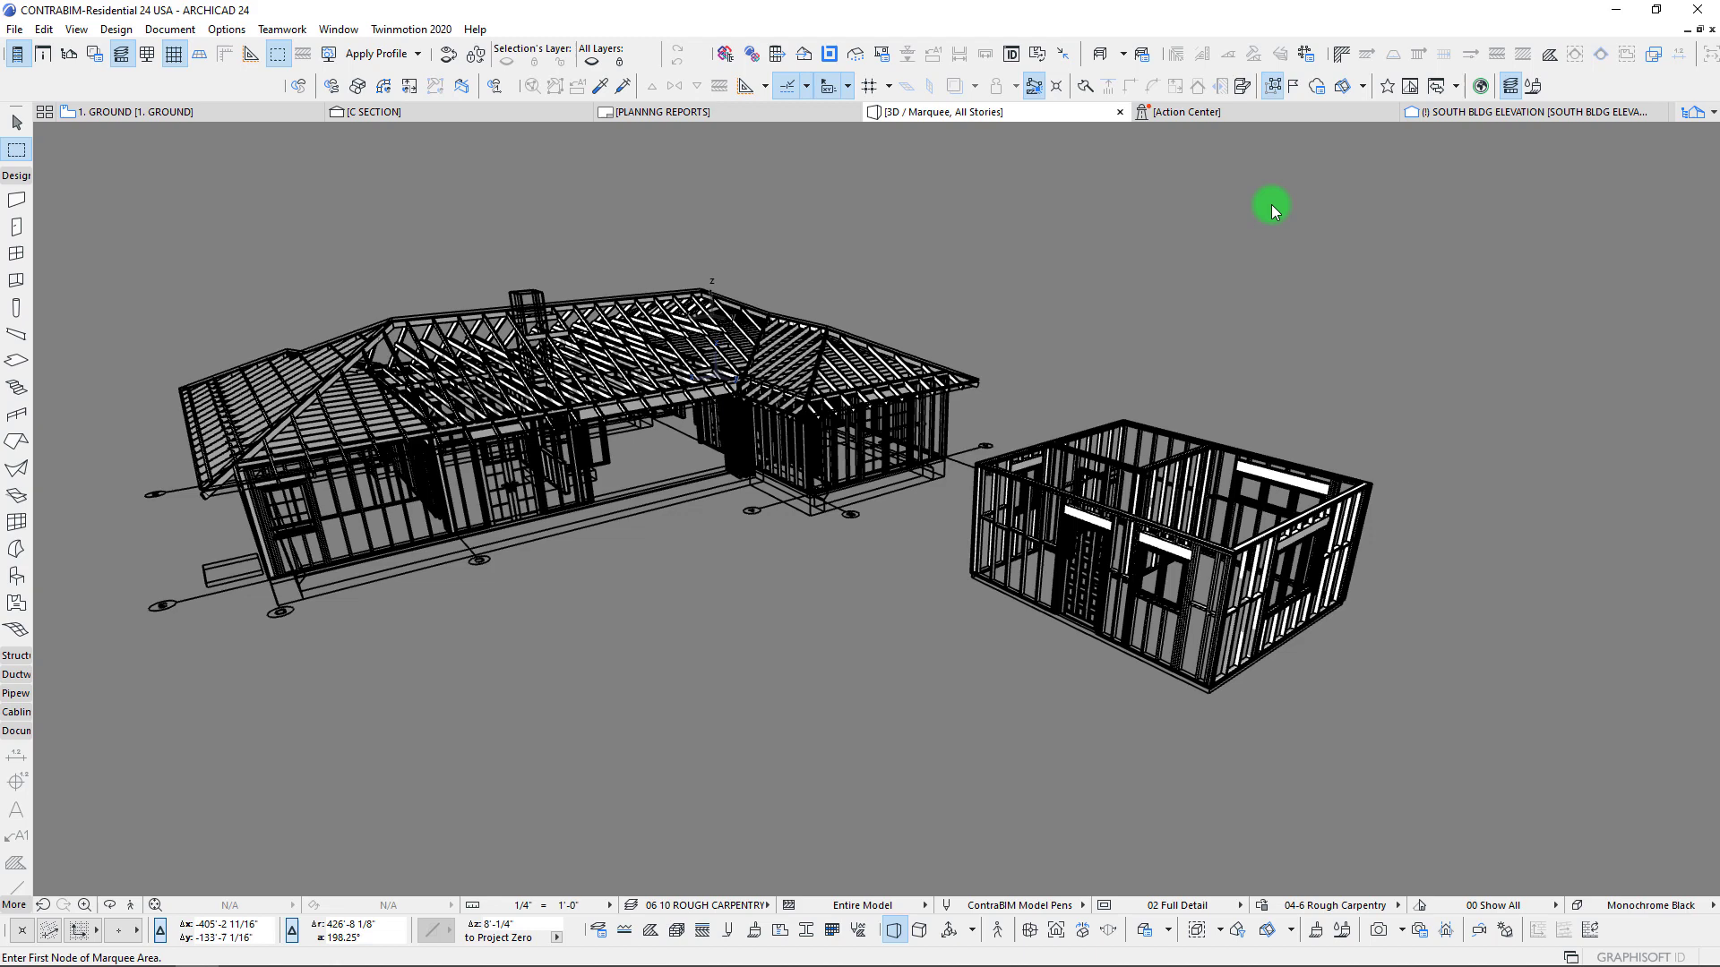
middle_click_drag(713, 400, 766, 336)
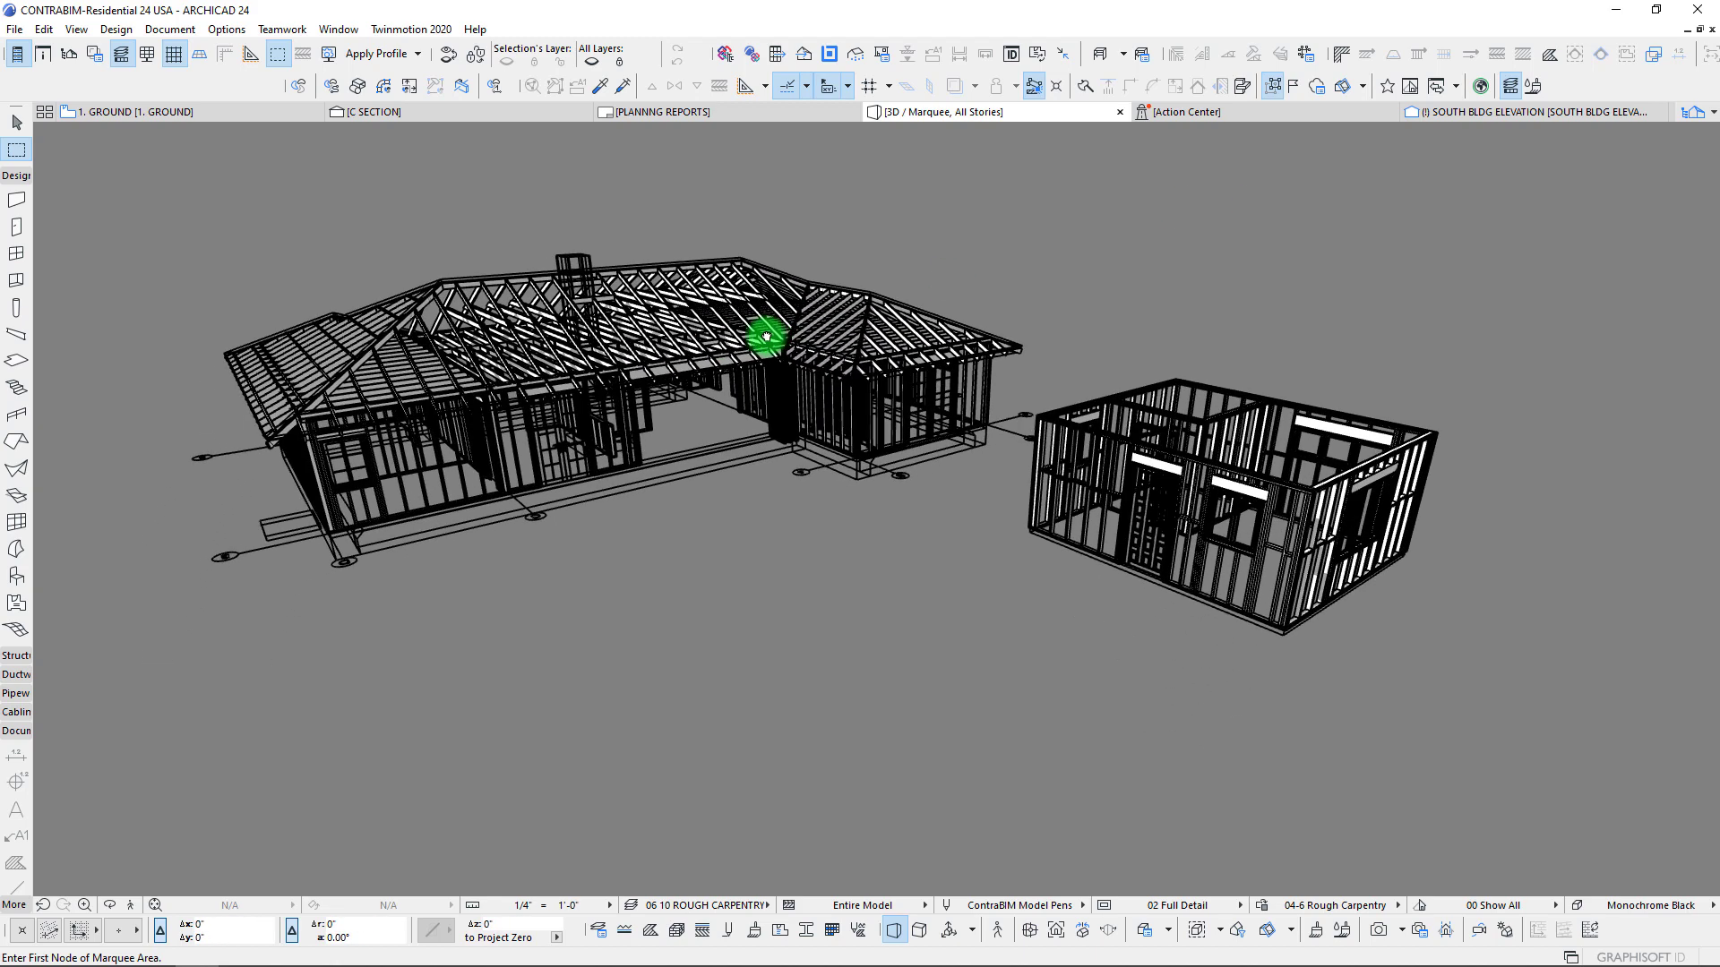